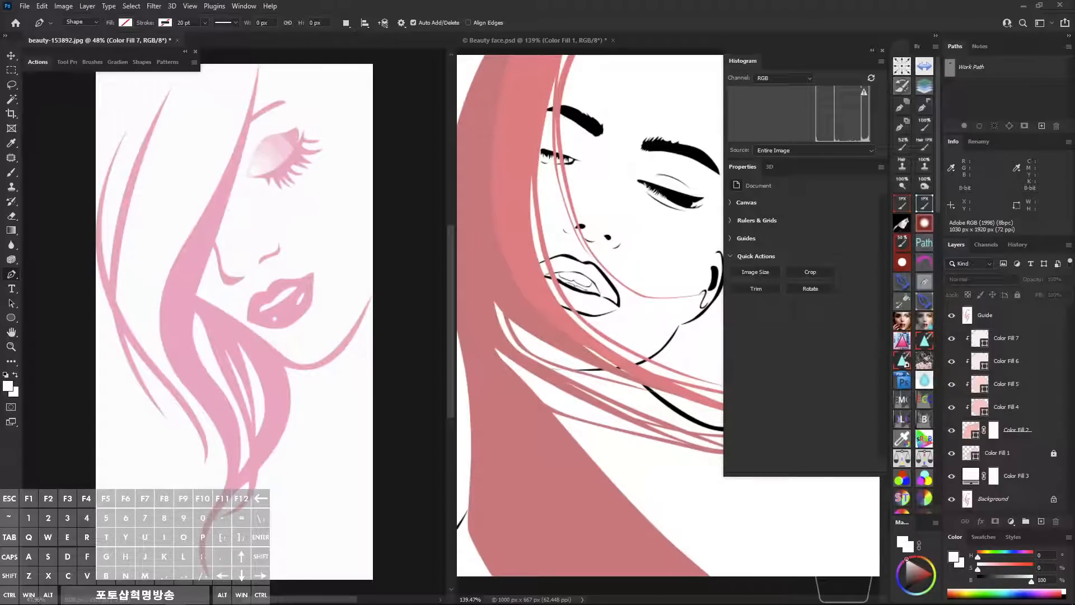
Copy the Guide Layer Toggle.jsx file, and open the Scripts folder inside the Adobe Photoshop 2021 Presets folder.
left_click_drag(1074, 100, 667, 123)
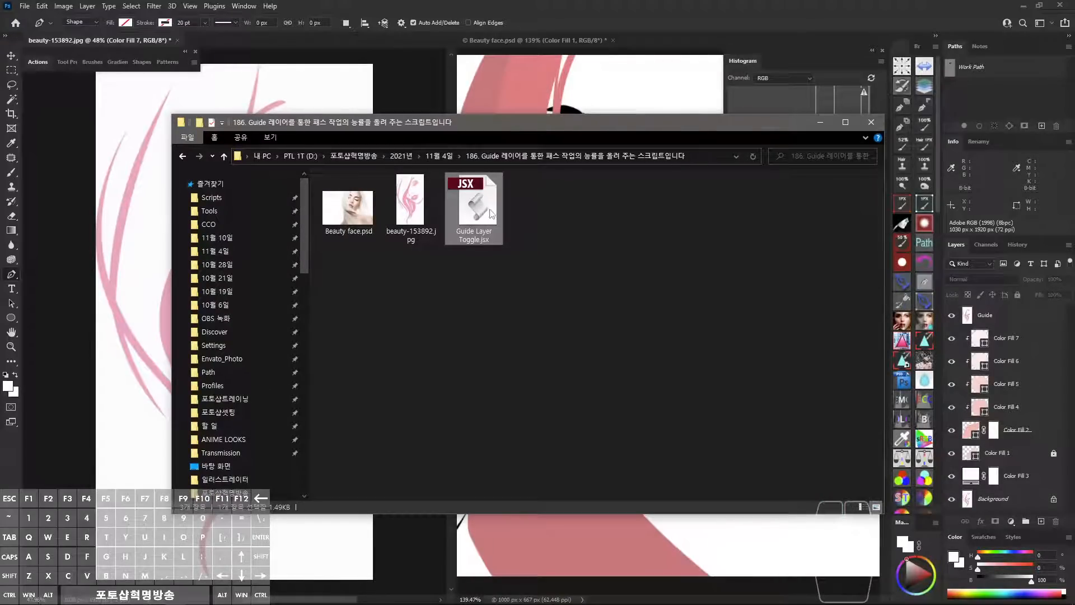
left_click_drag(514, 124, 492, 128)
right_click(448, 215)
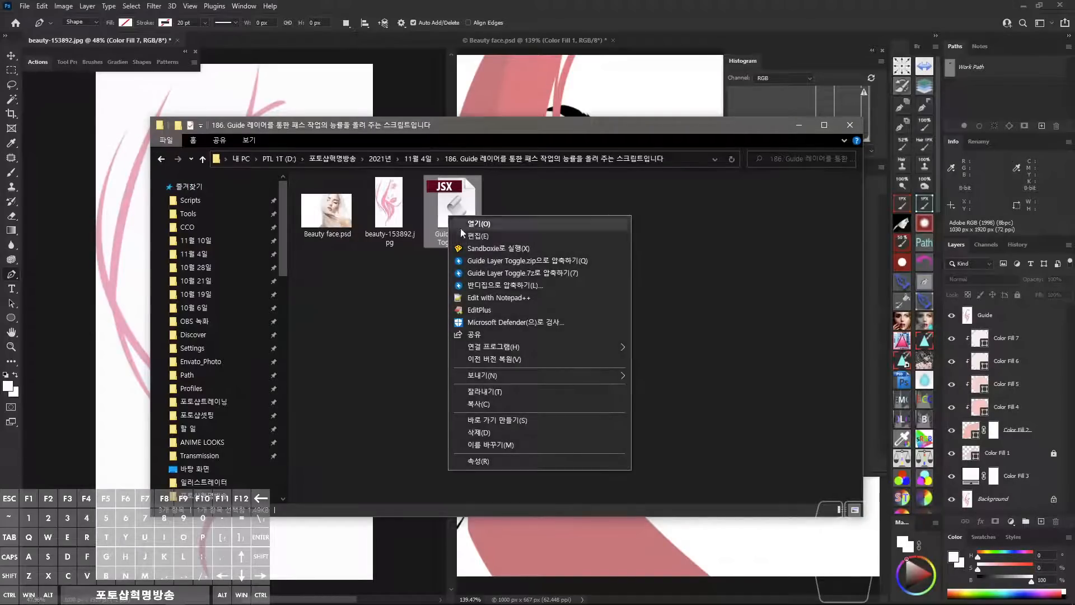
left_click(477, 404)
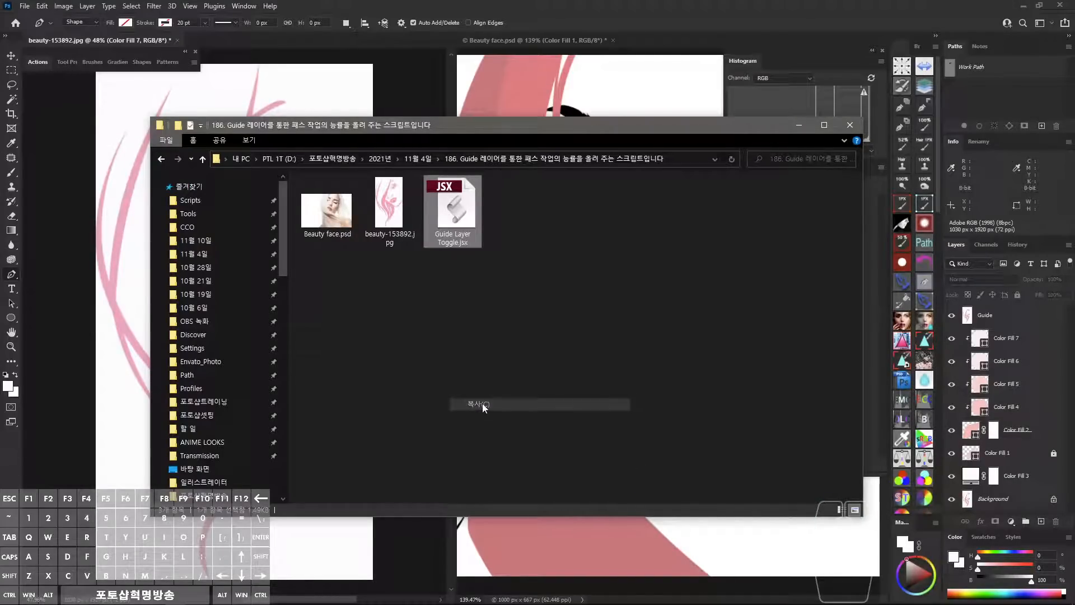
left_click(200, 203)
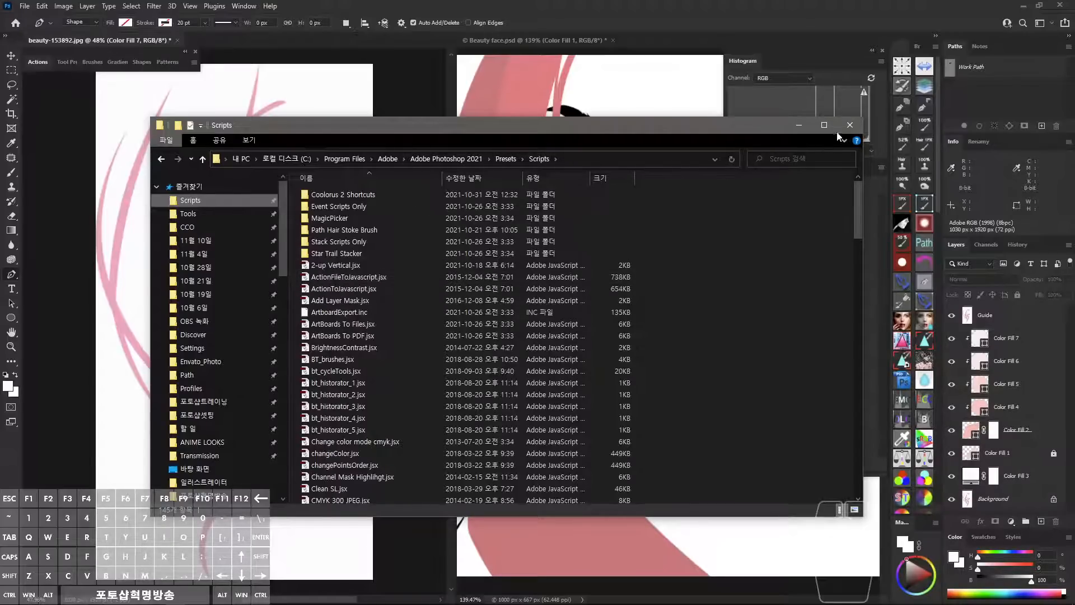
left_click(849, 125)
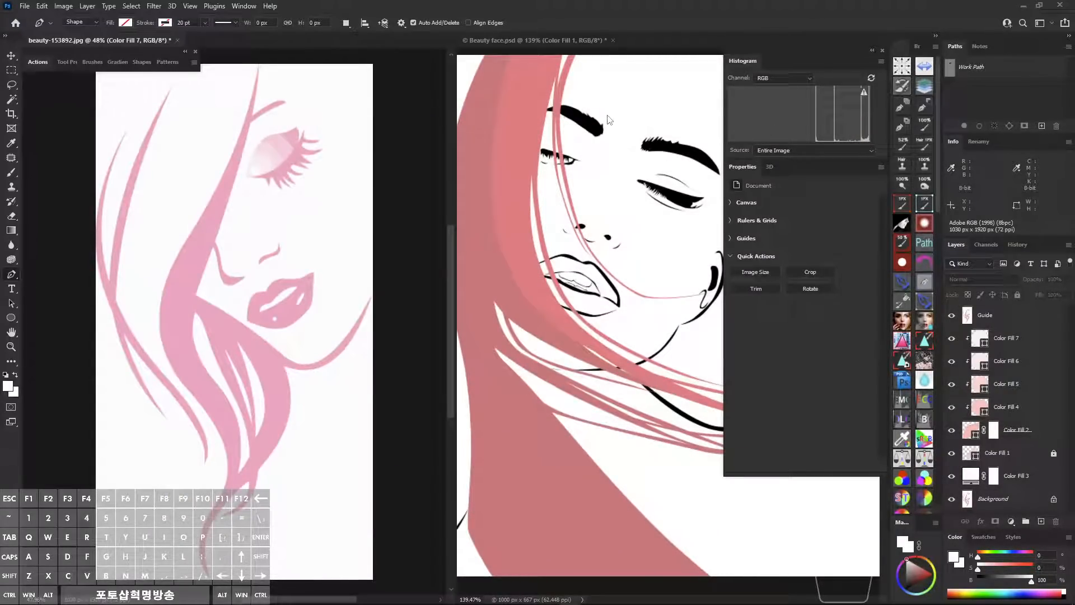
Look through the installed scripts for the Guide Layer Toggle command.
left_click(25, 8)
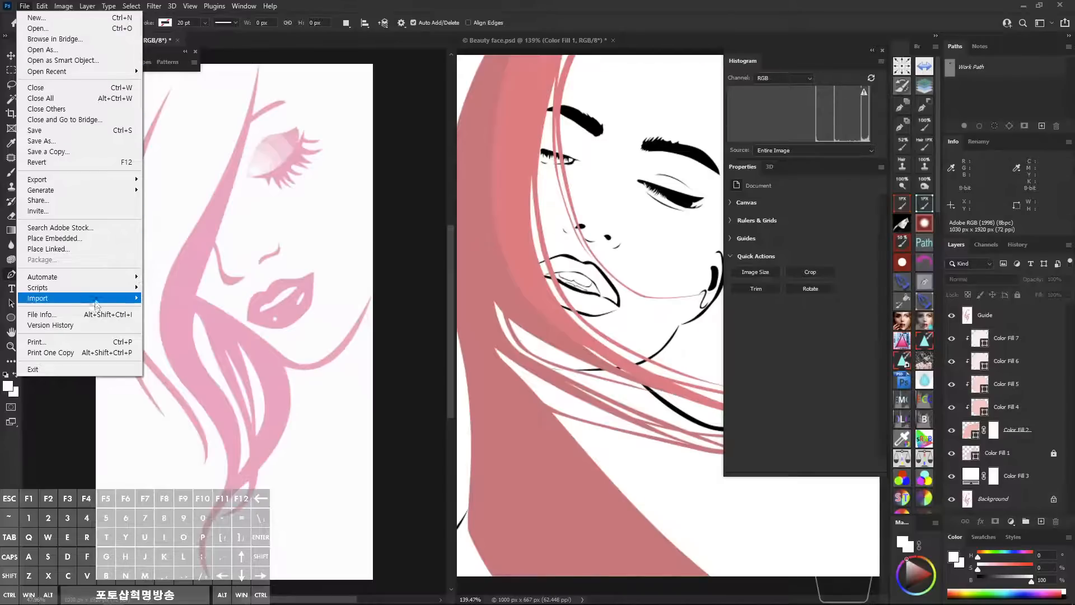
mouse_move(99, 292)
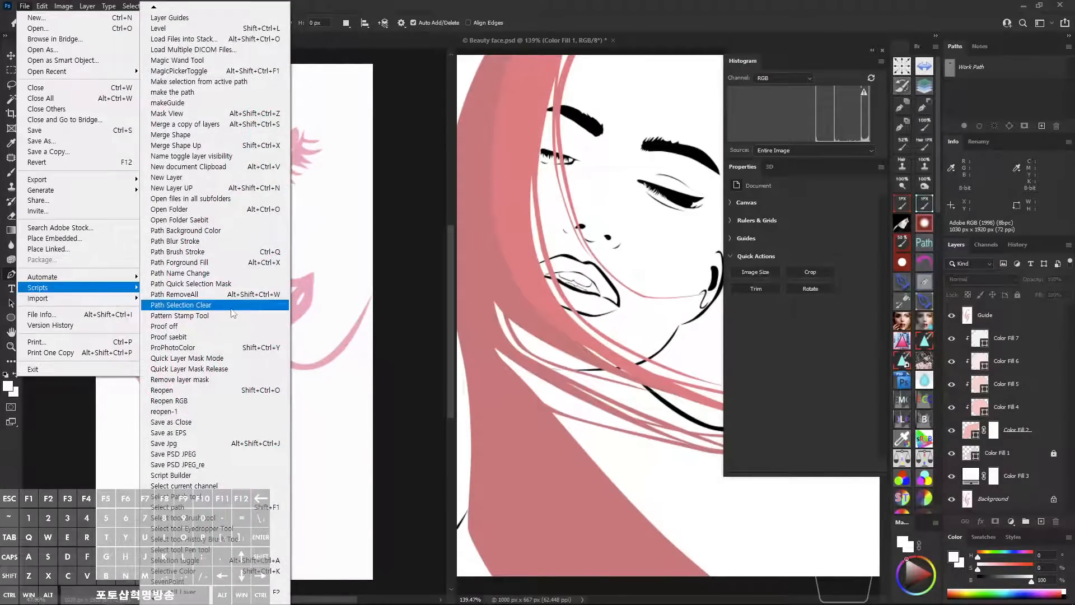
mouse_move(216, 600)
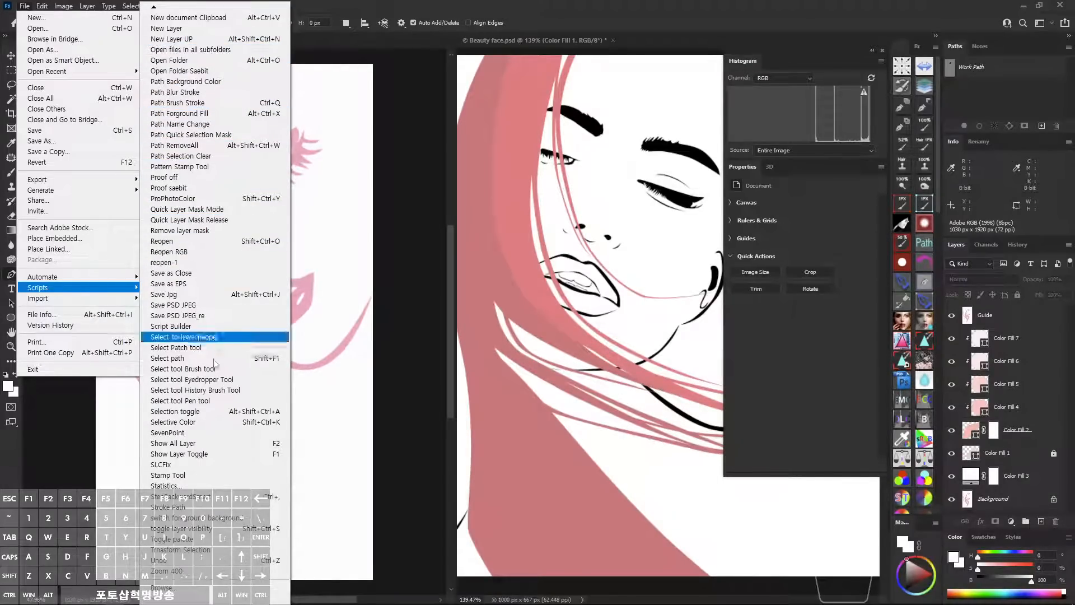
left_click(193, 209)
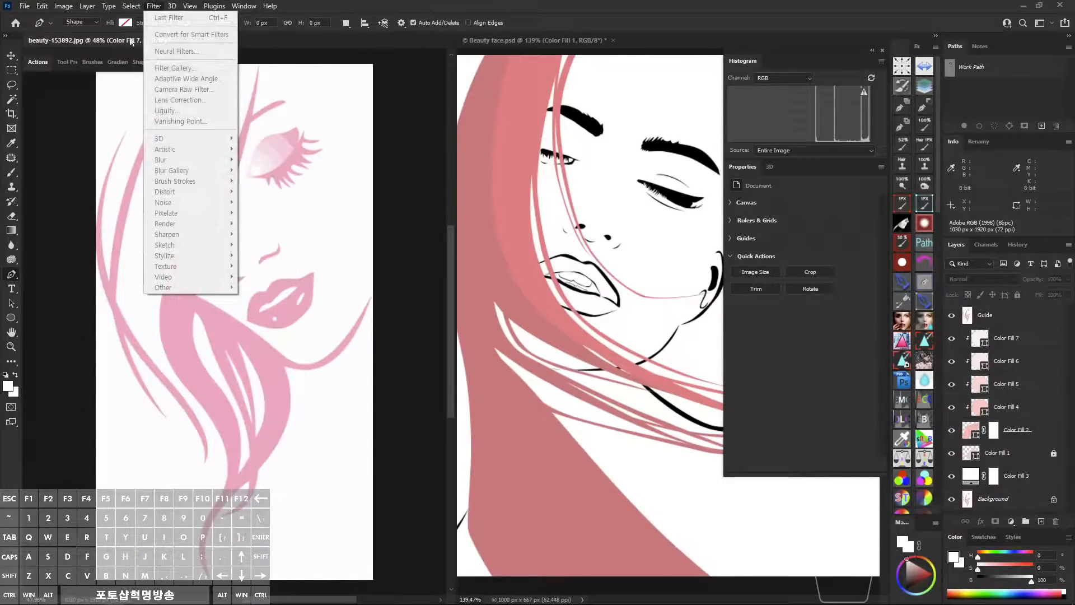
left_click(32, 6)
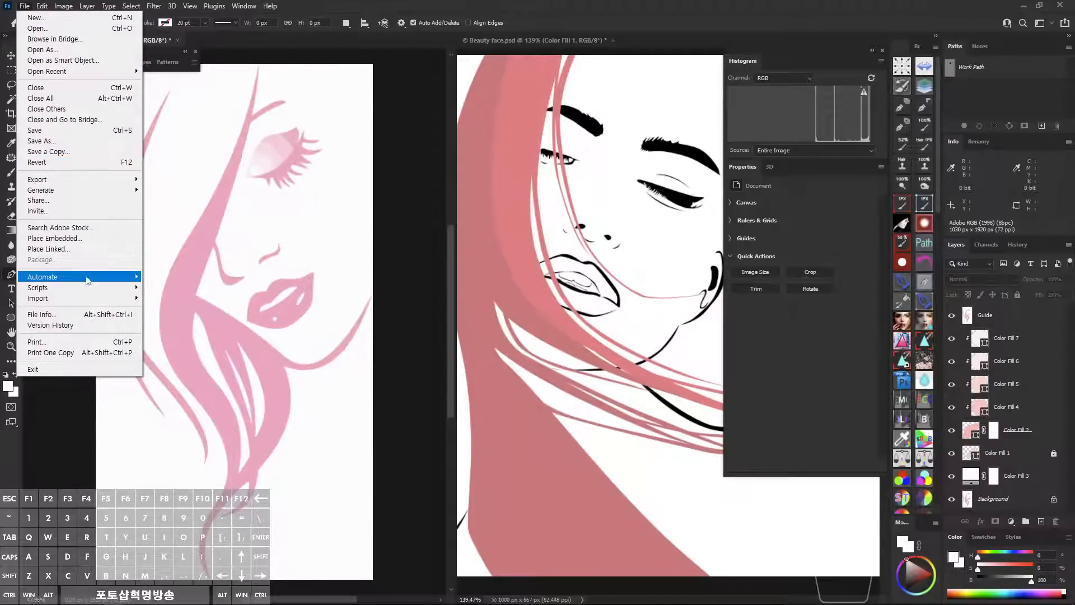
left_click(166, 5)
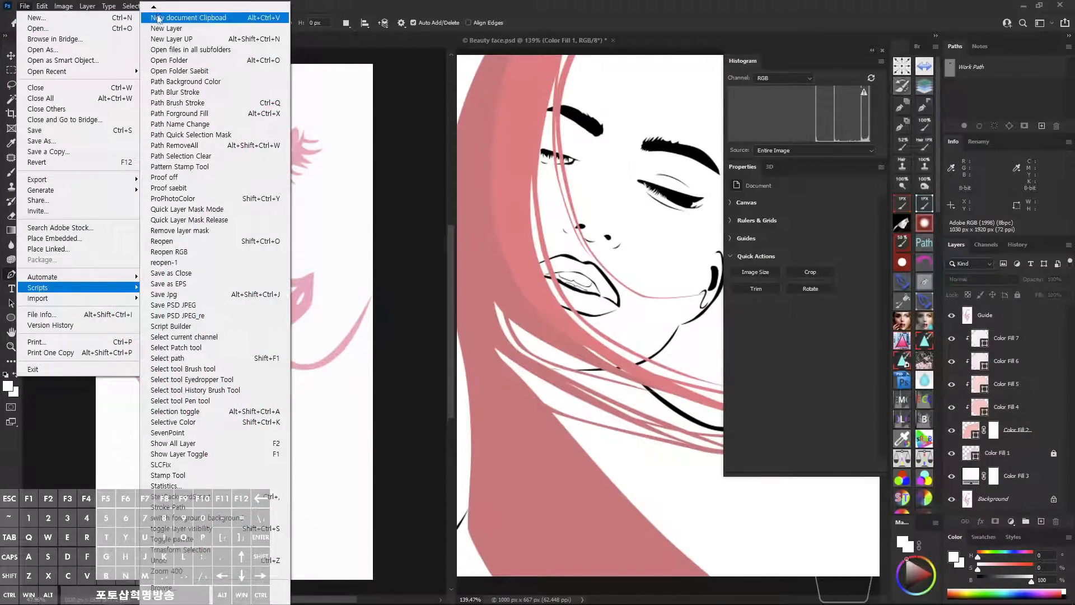
mouse_move(155, 11)
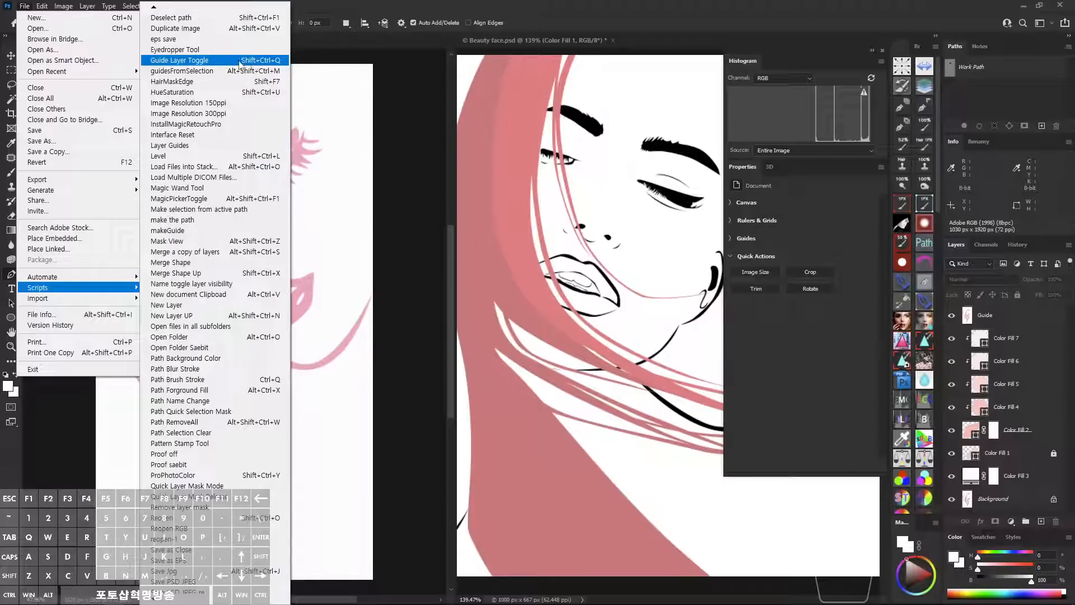
Assign the shortcut Shift+Ctrl+Q to the Guide Layer Toggle script in the application menu shortcuts.
mouse_move(42, 7)
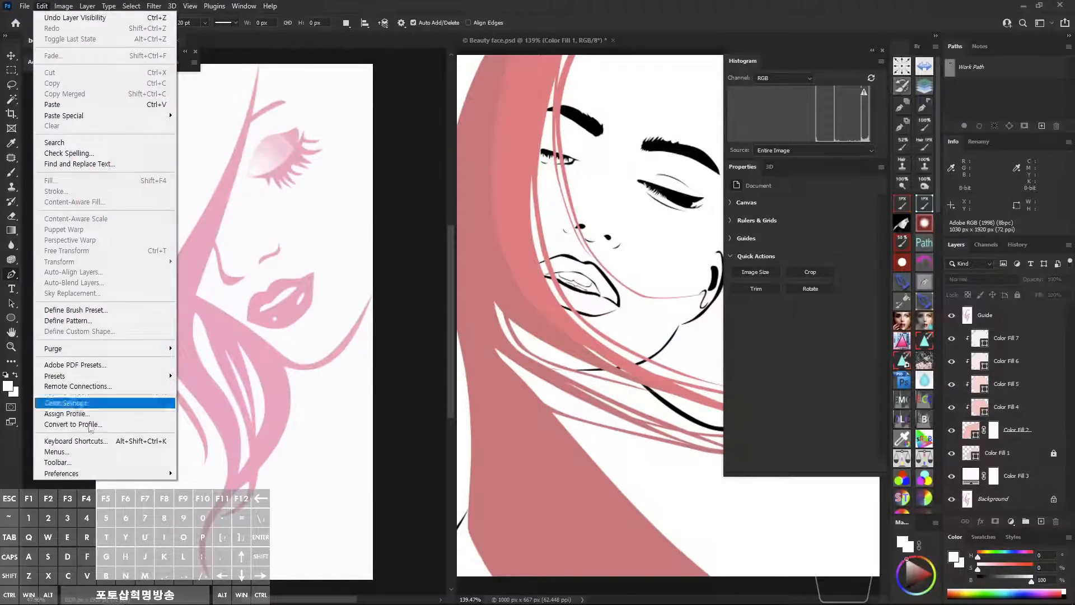
left_click(135, 442)
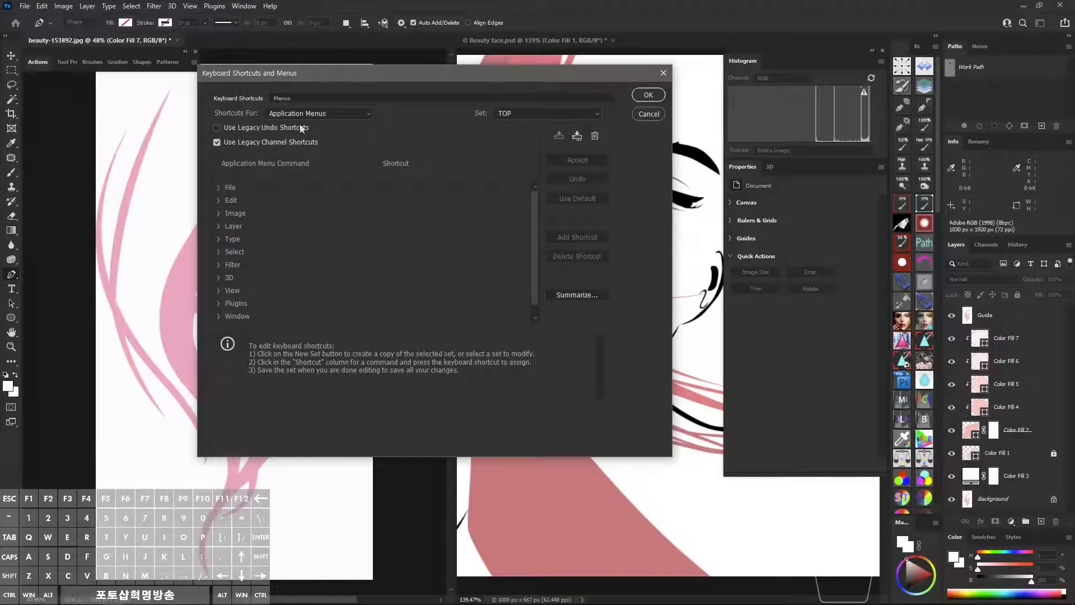
left_click(311, 114)
left_click(281, 140)
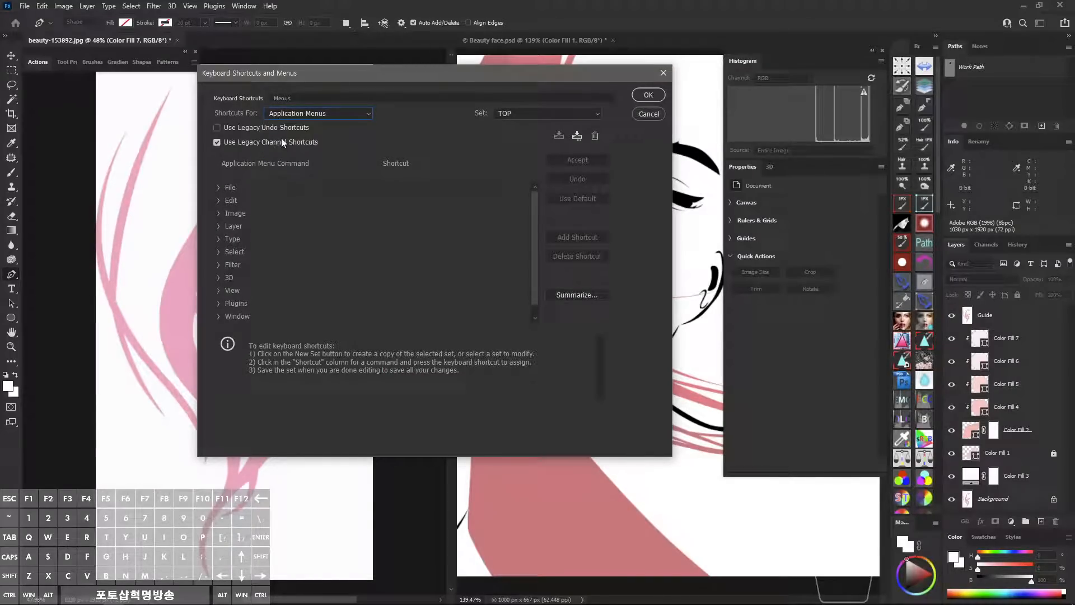
left_click(220, 188)
left_click_drag(535, 194, 534, 257)
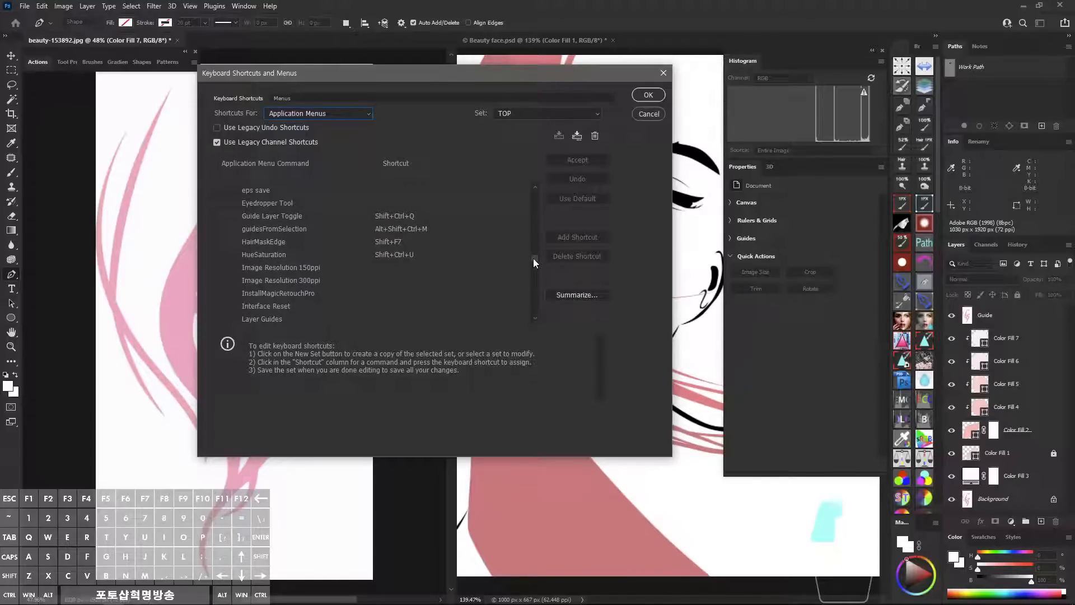
left_click(412, 216)
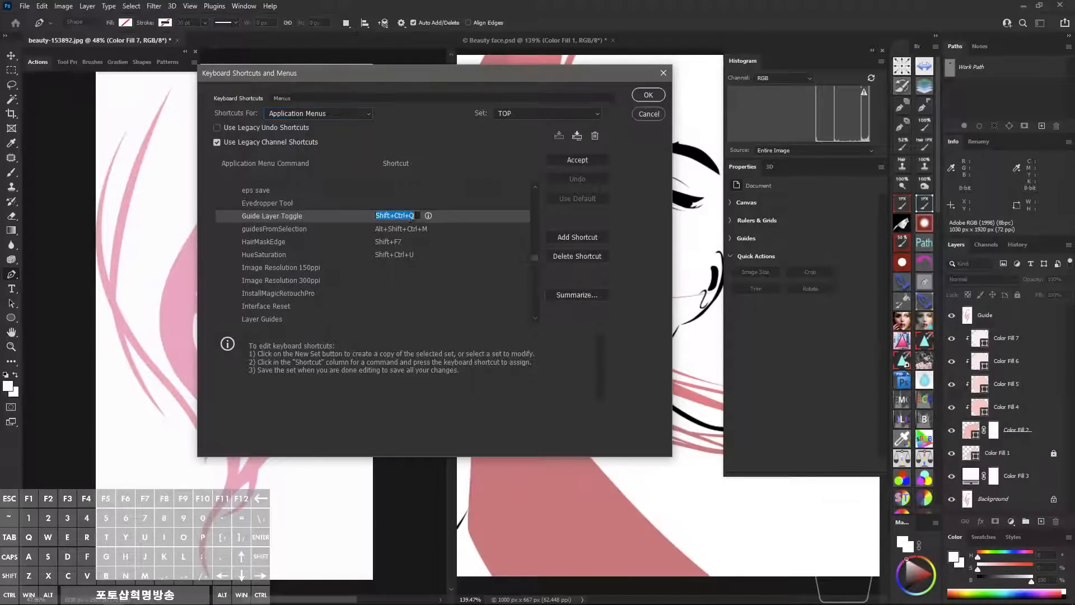
left_click_drag(416, 215, 361, 216)
left_click(575, 161)
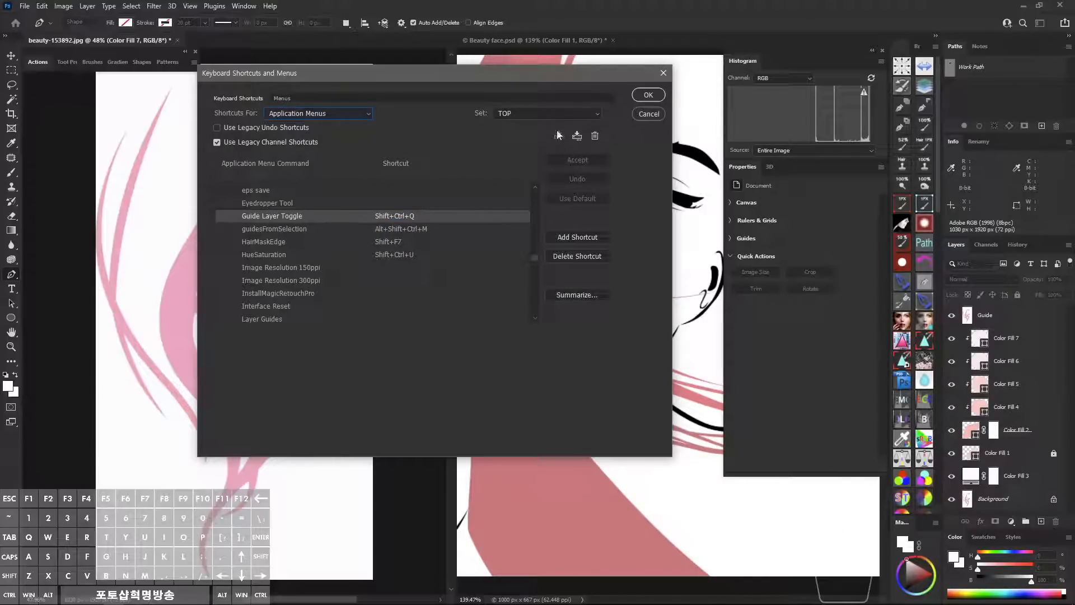
left_click(648, 96)
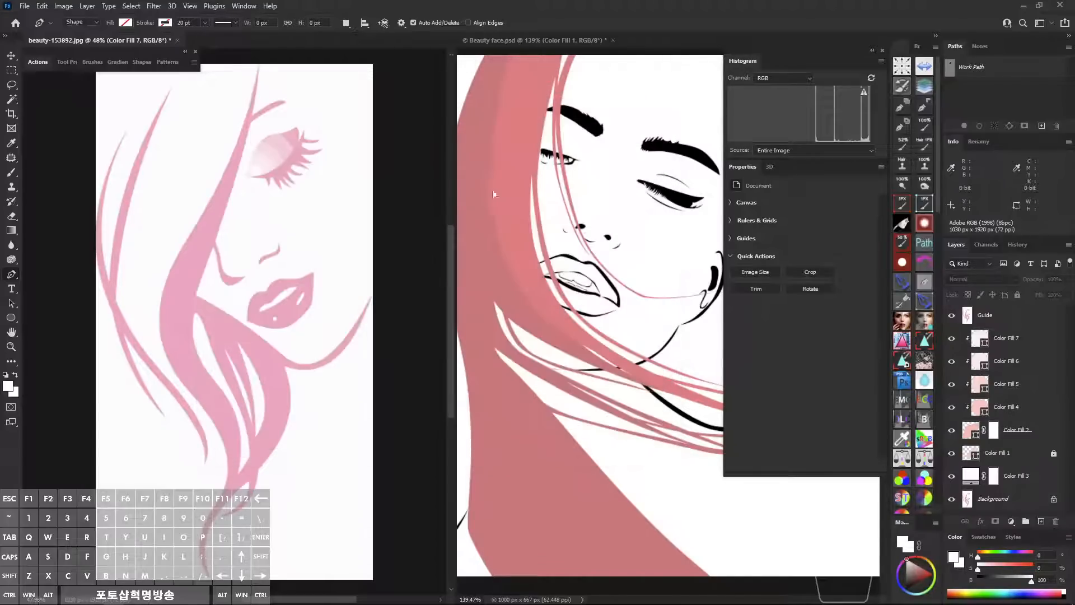
Merge the side-by-side documents into one tab group and display beauty-153892.jpg.
key("space")
left_click_drag(471, 41, 281, 39)
left_click(145, 40)
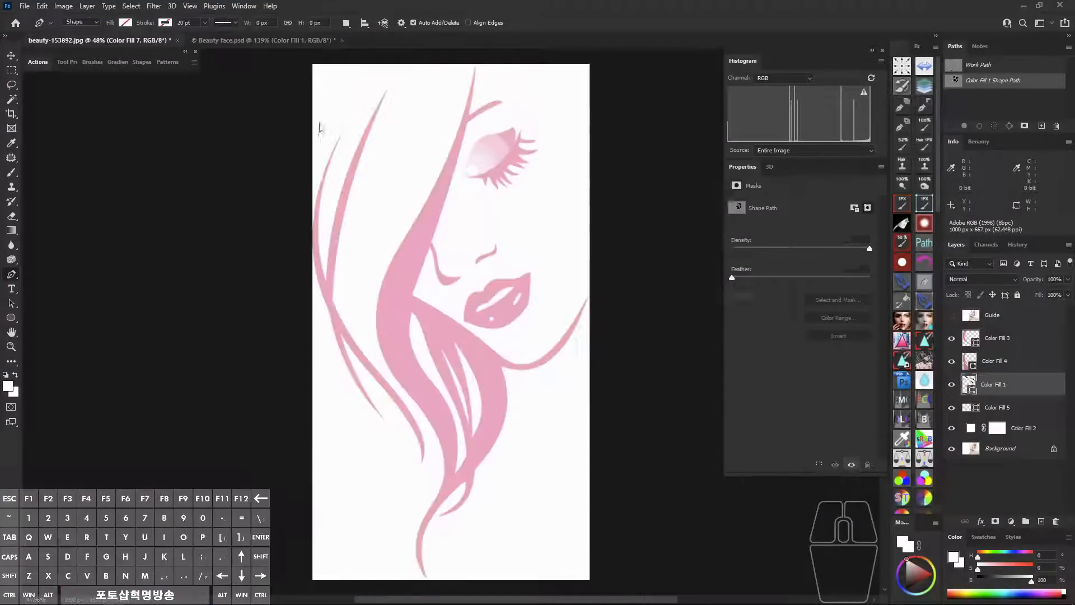
key("space")
left_click_drag(537, 285, 535, 281)
Select the Guide layer at the top of the stack and check its name.
left_click(992, 319)
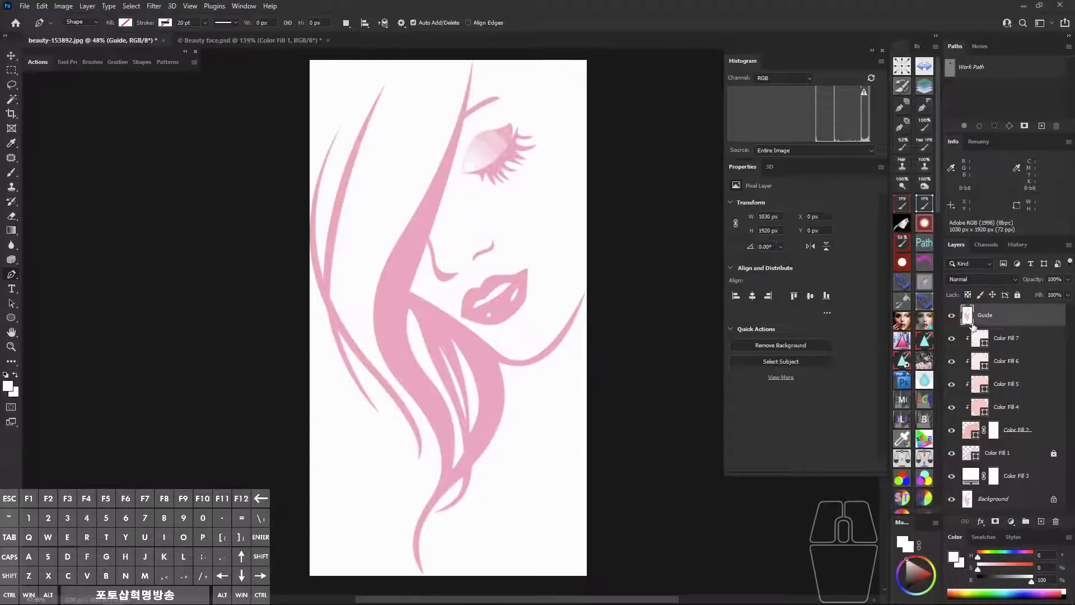
left_click(987, 320)
double_click(986, 317)
left_click(1037, 319)
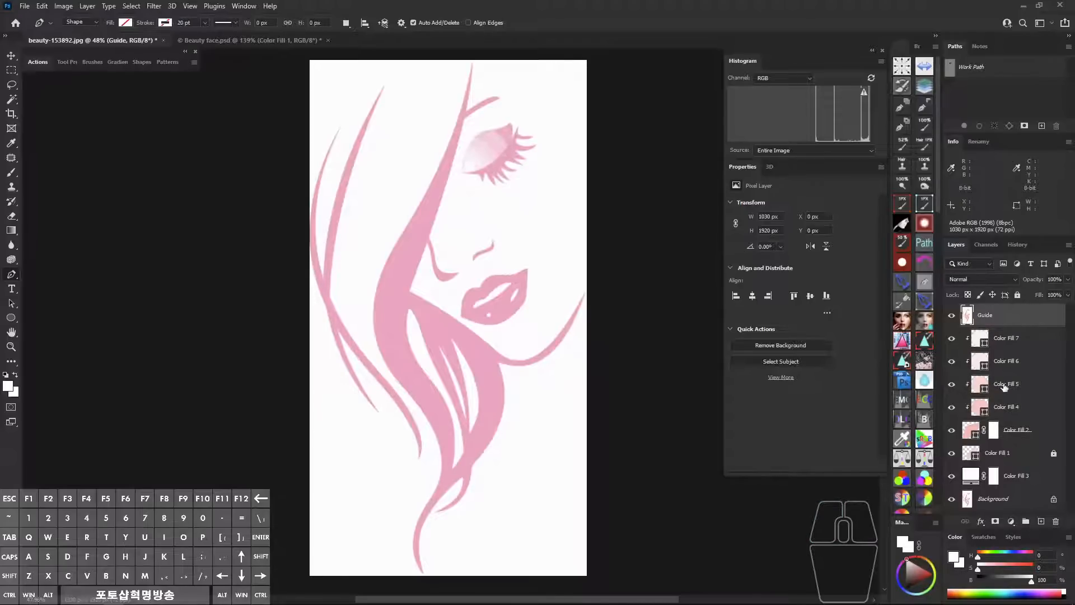
Hide the color fill layers between the Guide and Background layers.
left_click_drag(952, 339, 951, 477)
left_click(956, 344)
left_click_drag(952, 371, 952, 476)
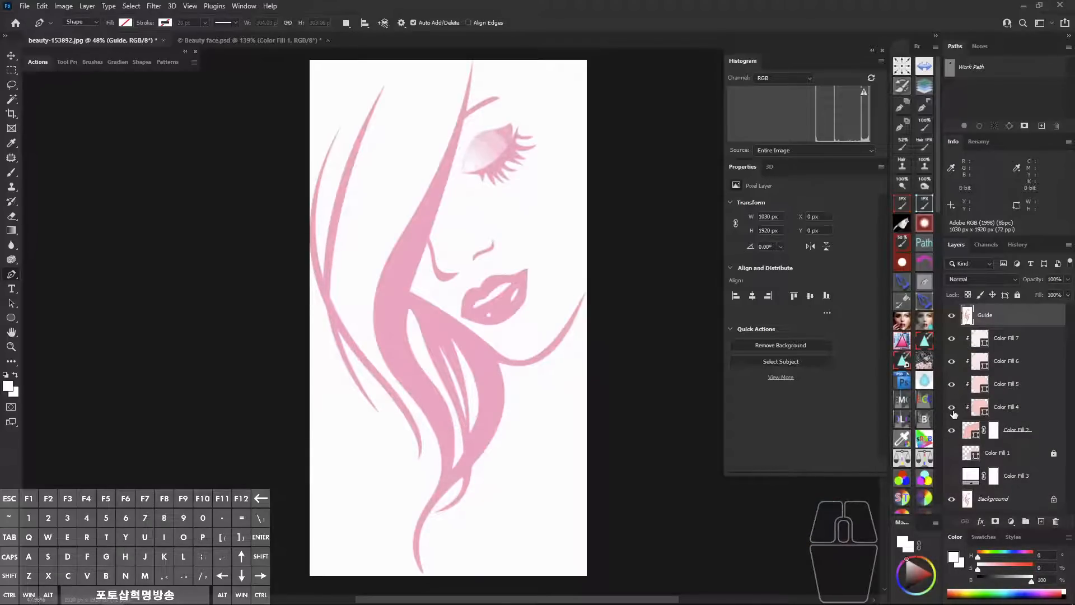
Group the layers from Color Fill 7 down to Color Fill 3 and hide the group.
left_click(1025, 340)
left_click(1013, 475, "shift")
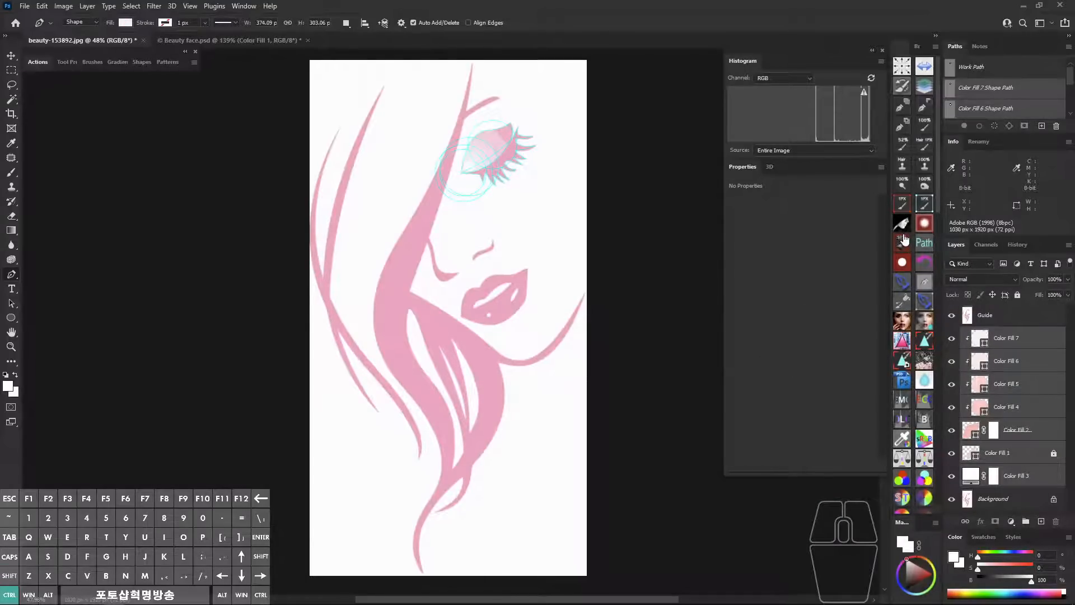
key("ctrl+g")
Delete the Guide layer from beauty-153892.jpg.
left_click_drag(1000, 317, 1006, 333)
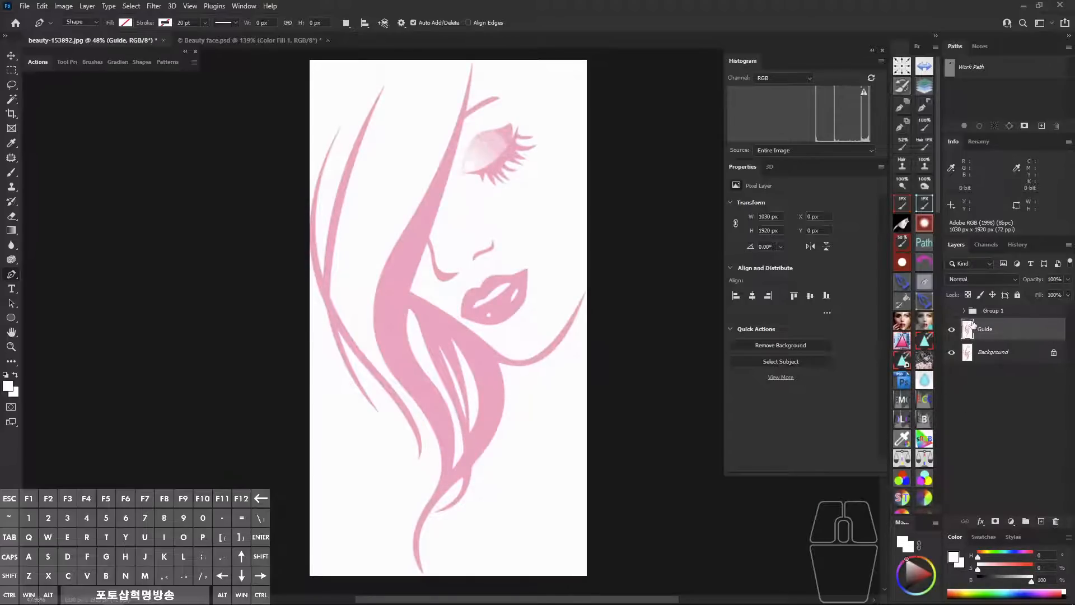
key("Delete")
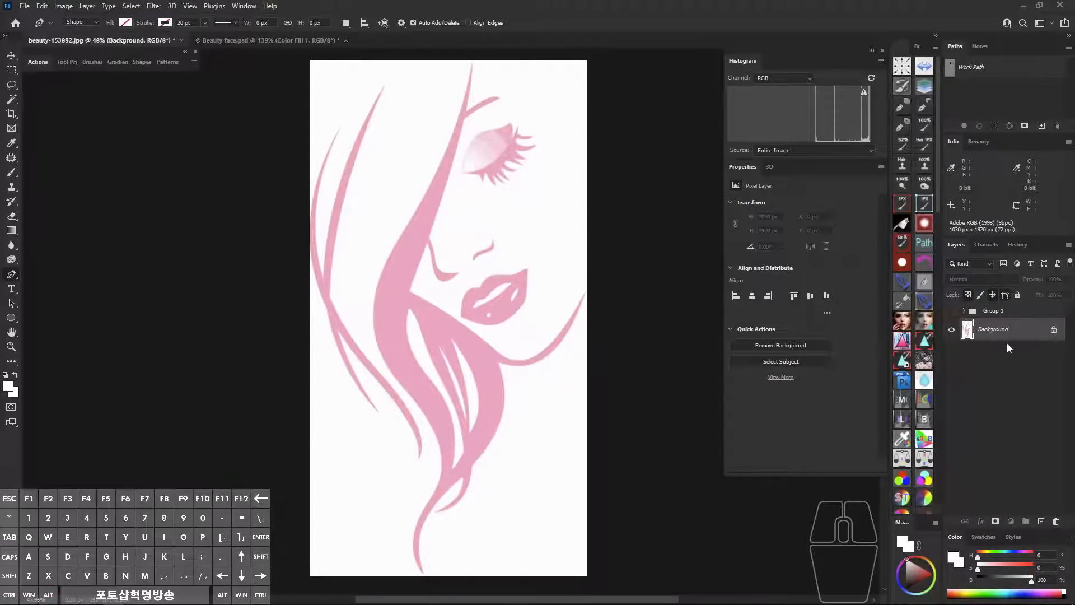
mouse_move(480, 104)
left_mouse_down()
mouse_move(541, 115)
mouse_move(430, 453)
mouse_move(460, 520)
left_mouse_up()
key("z")
In Beauty face.psd, hide all the color fill layers and the Guide layer.
key("ctrl+Tab")
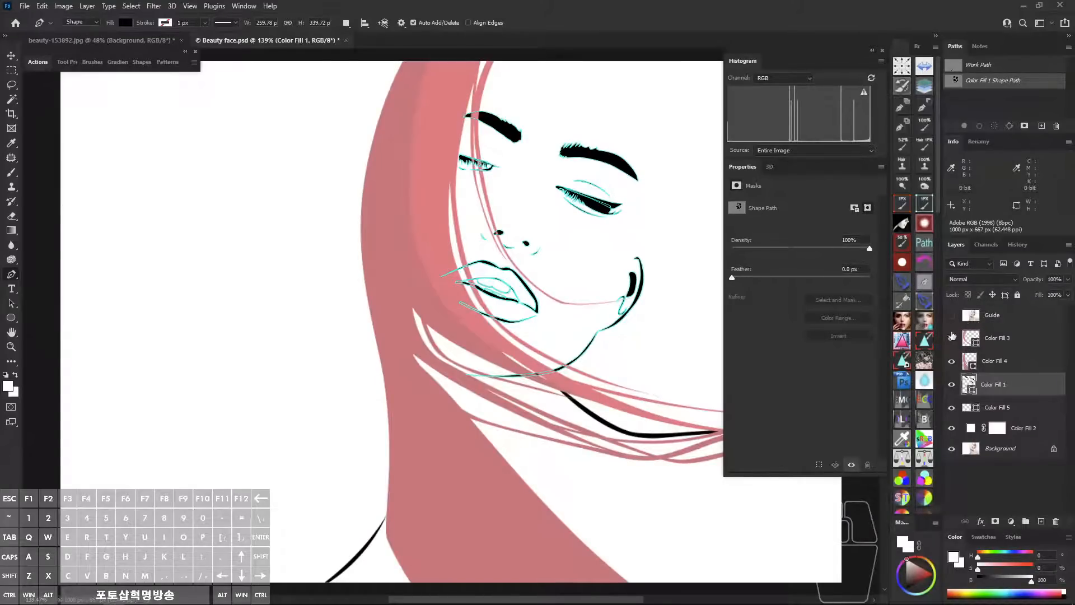
left_click_drag(952, 340, 951, 428)
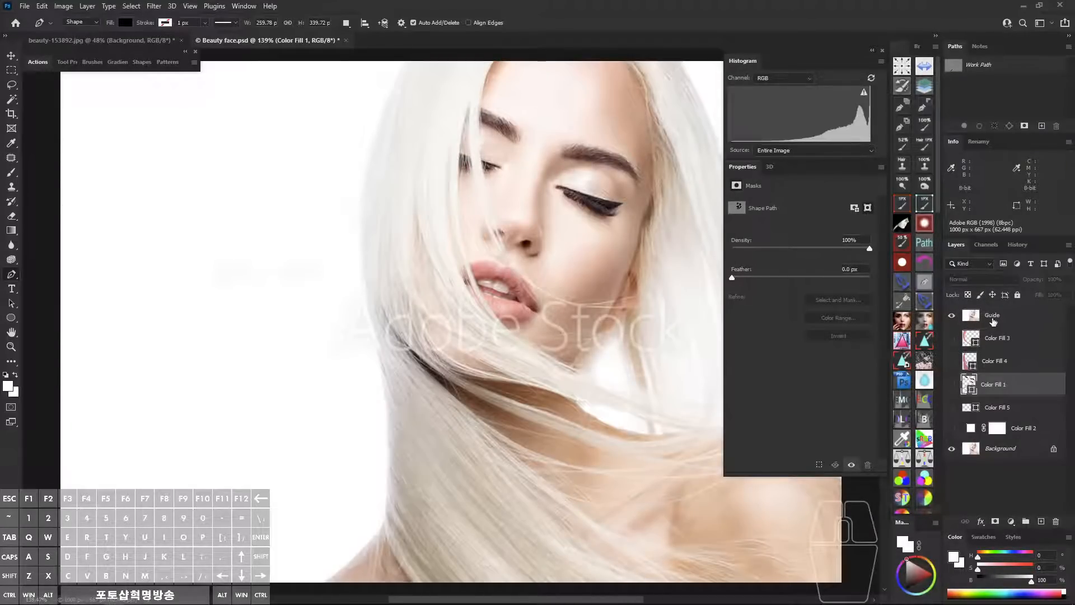
left_click(993, 321)
left_click(951, 315)
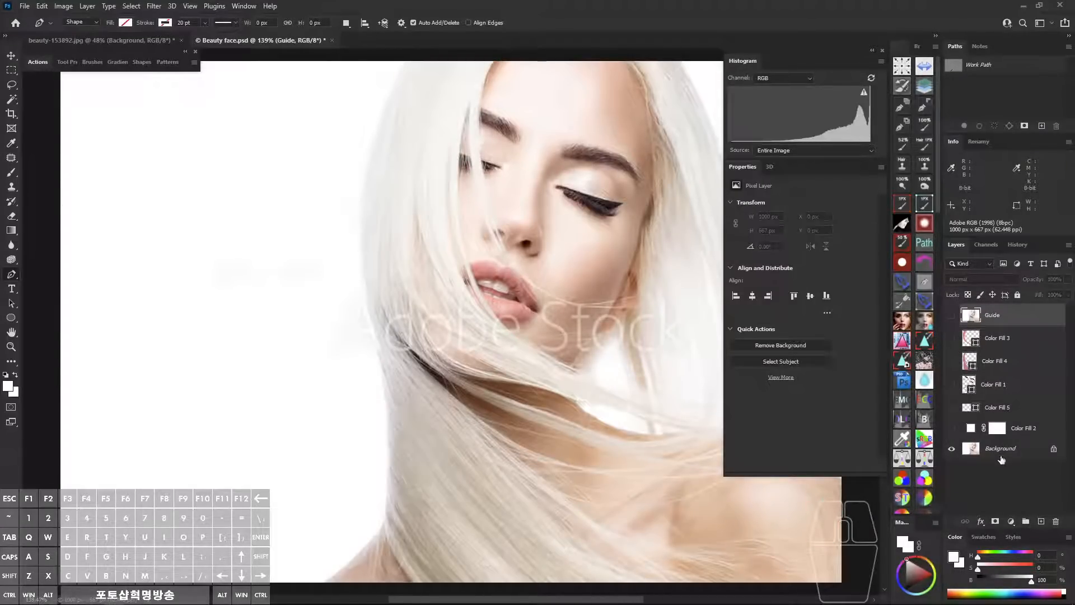
Duplicate the Background layer under the name Guide and delete that copy.
left_click(1000, 449)
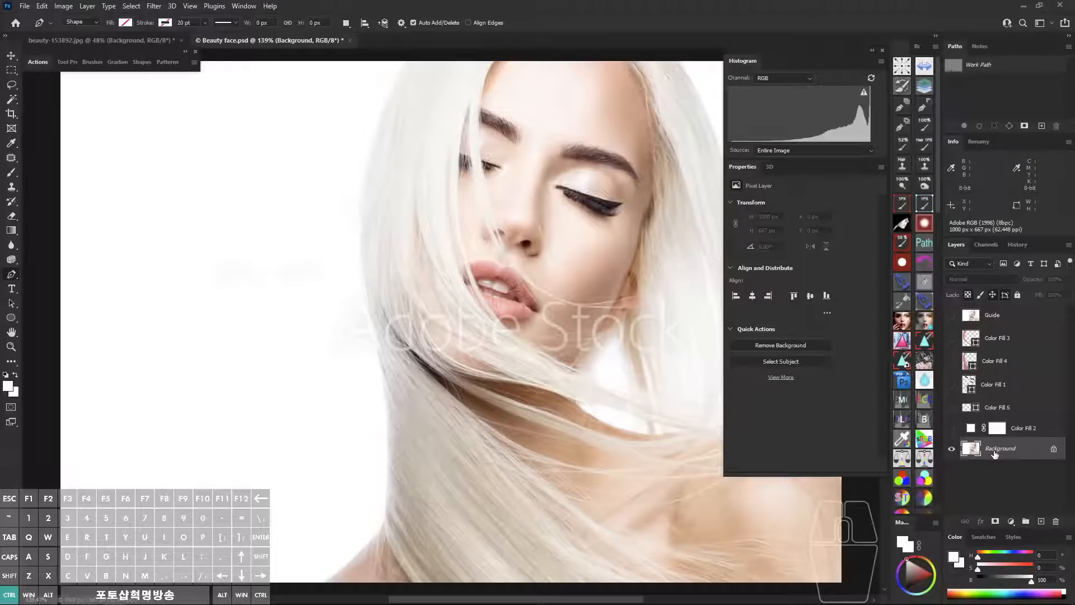
key("ctrl+j")
double_click(999, 449)
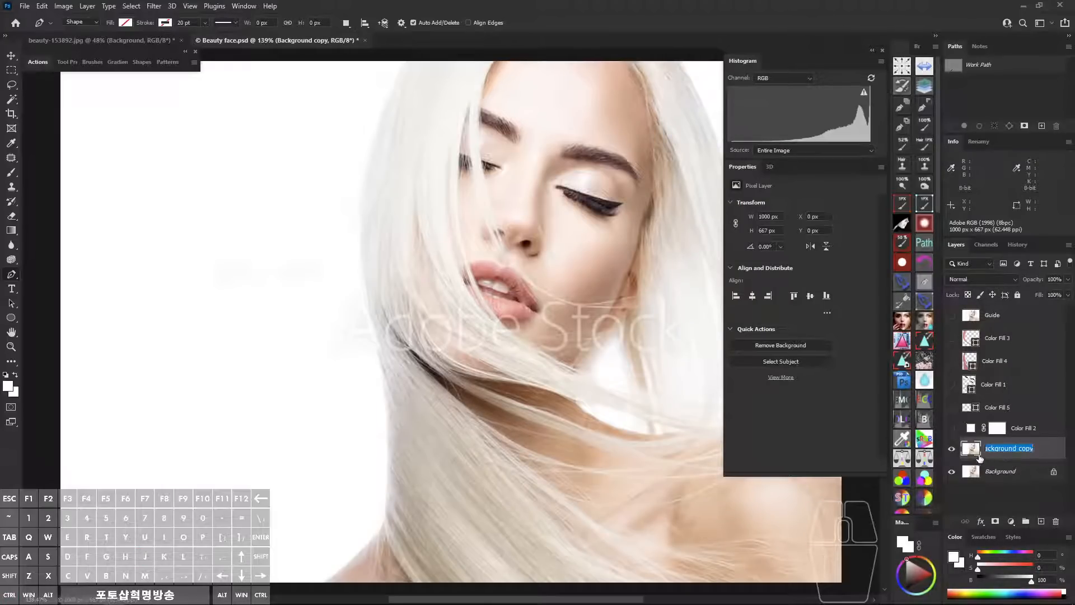
type("Guide")
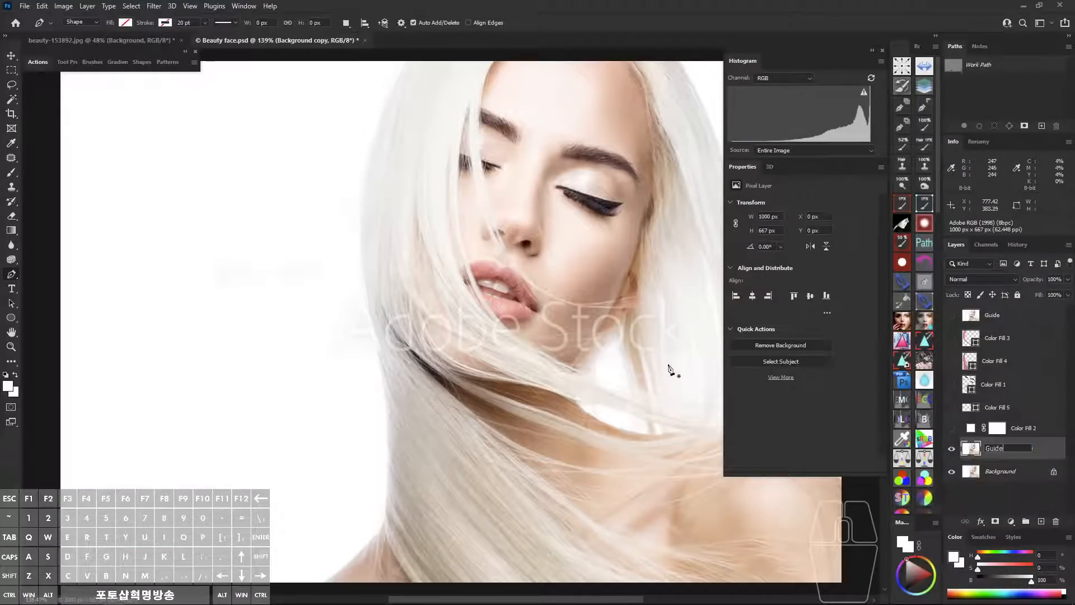
key("Return")
left_click(1052, 520, "alt")
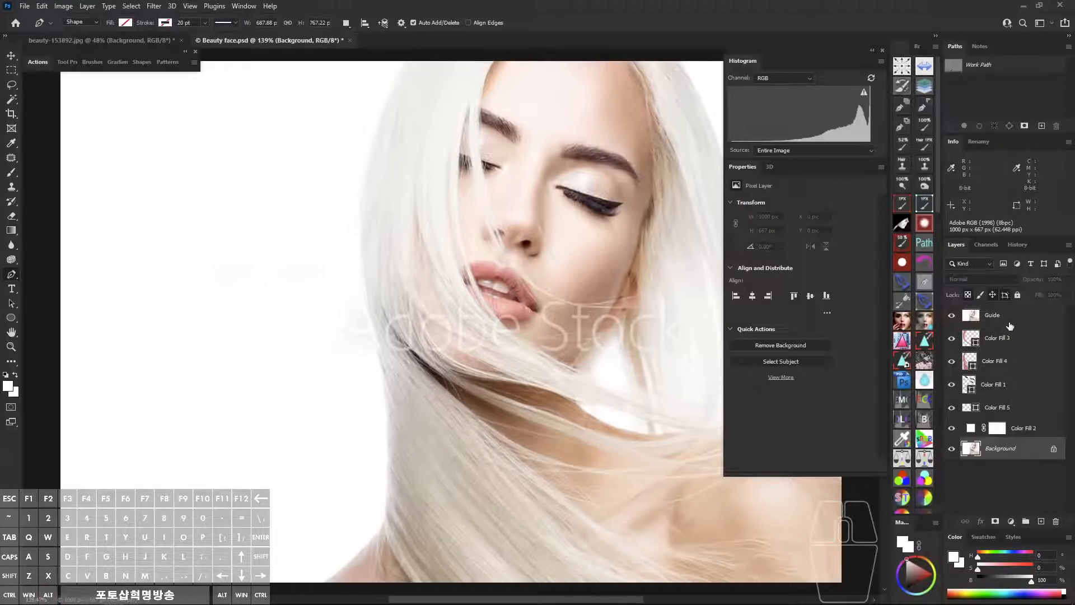
In beauty-153892.jpg, duplicate the Background layer and name the copy Guide.
left_click(136, 38)
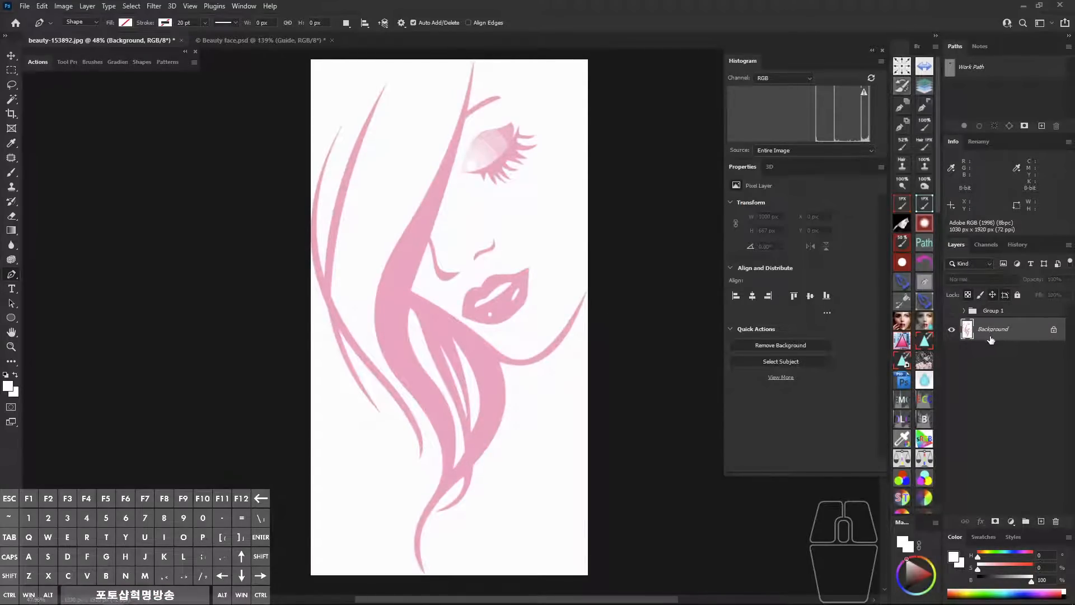
key("ctrl")
key("ctrl+j")
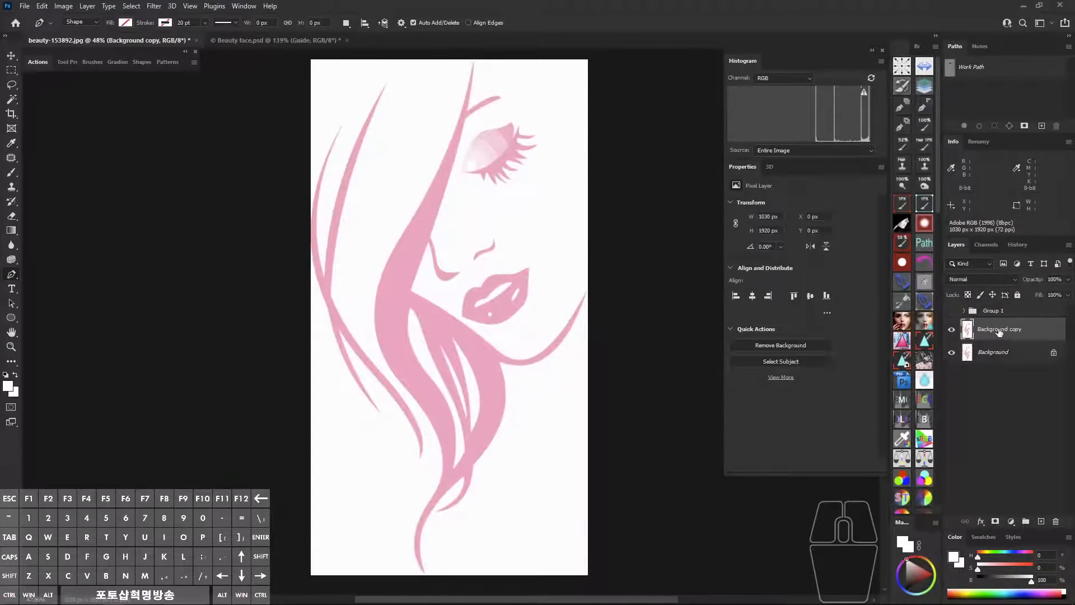
double_click(994, 330)
type("Guide")
key("Return")
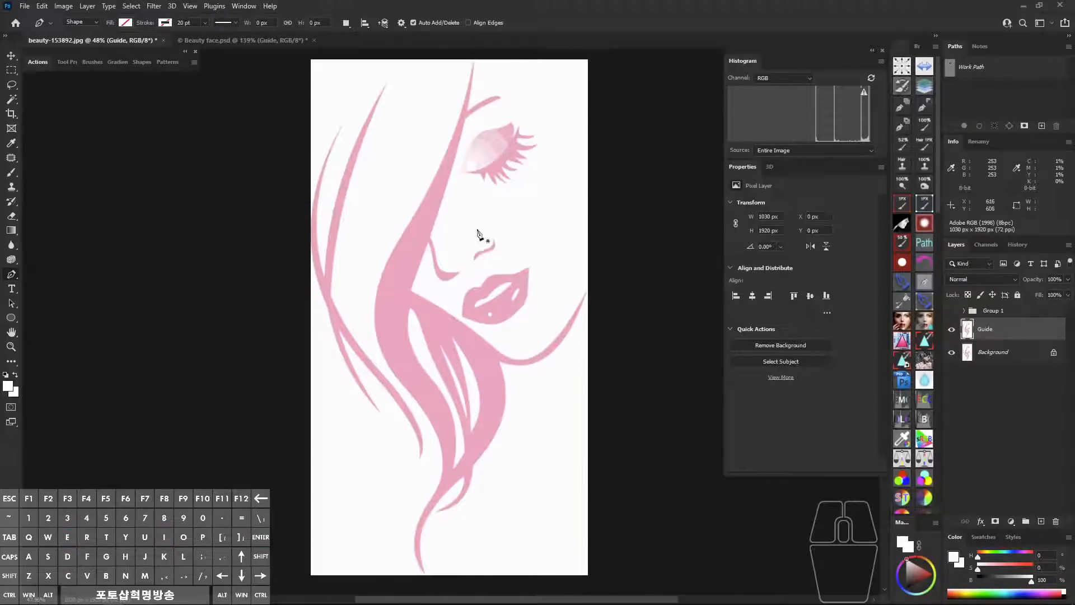
Toggle the Guide layer's visibility repeatedly to compare it with the identical Background layer.
left_click(953, 332)
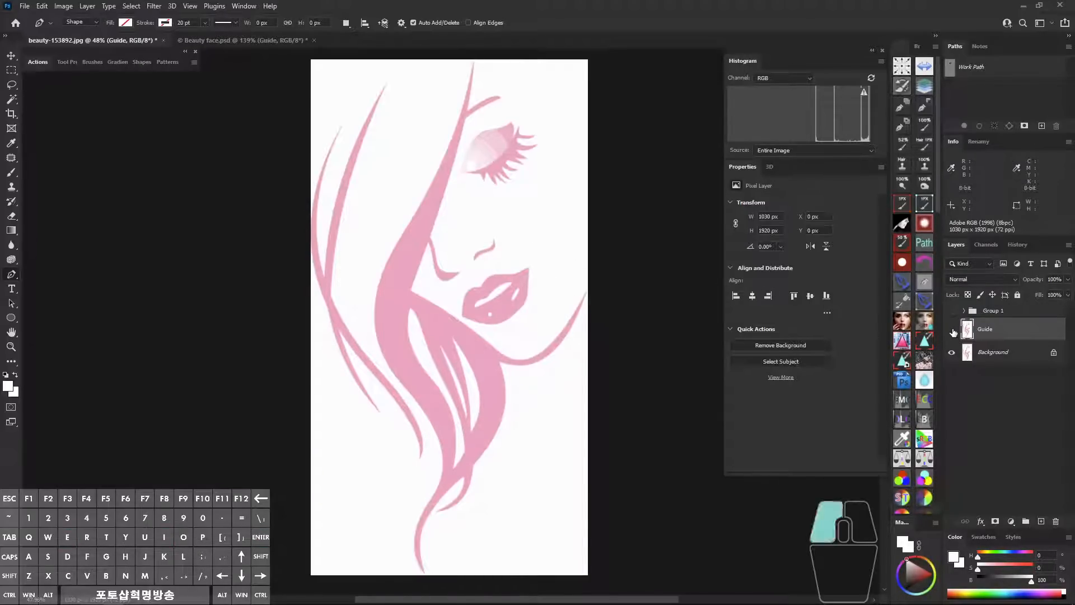
left_click(952, 333)
left_click(953, 334)
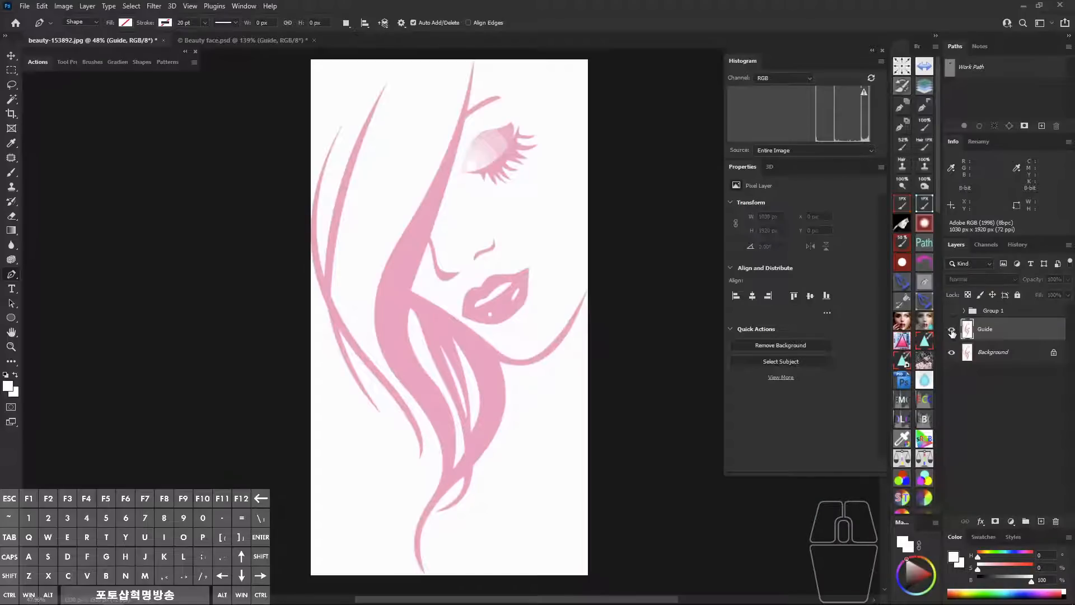
left_click(953, 333)
left_click(953, 333)
left_click(953, 333)
left_click(953, 334)
left_click(953, 332)
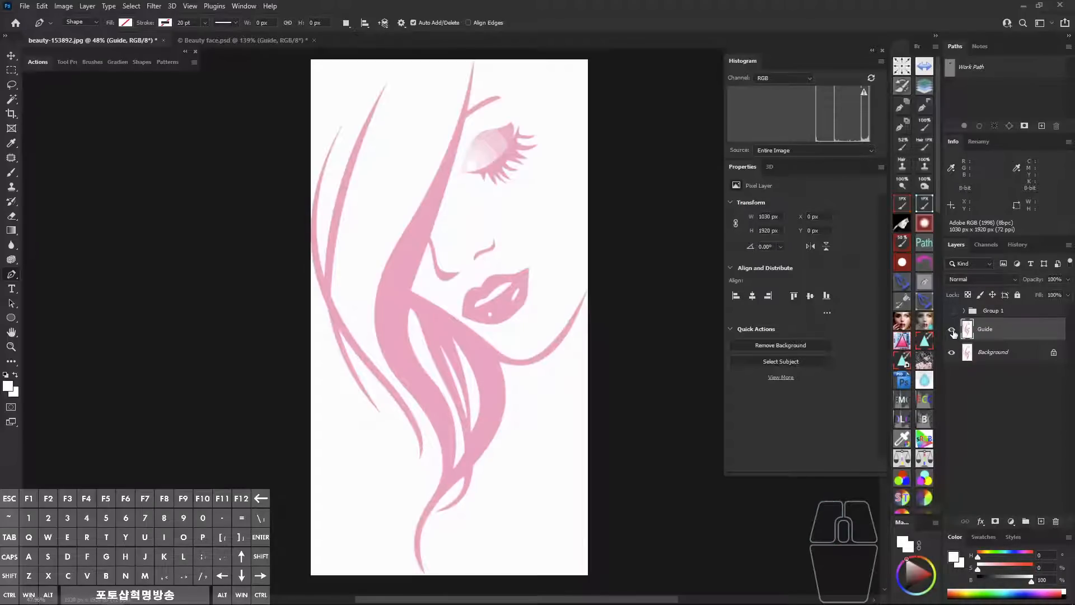
left_click(954, 333)
left_click(954, 333)
left_click(953, 333)
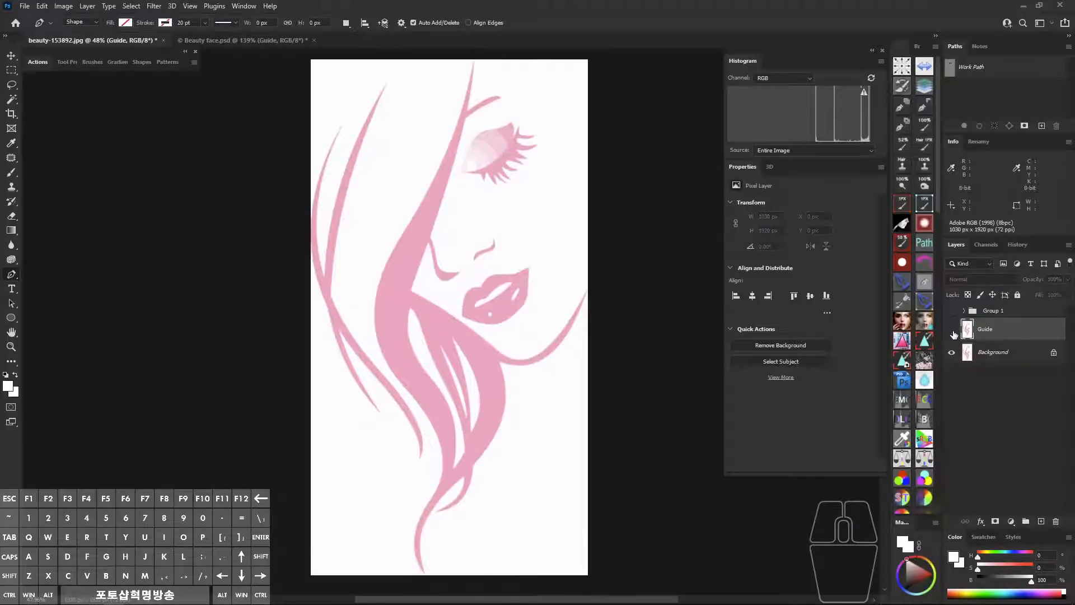
left_click(953, 333)
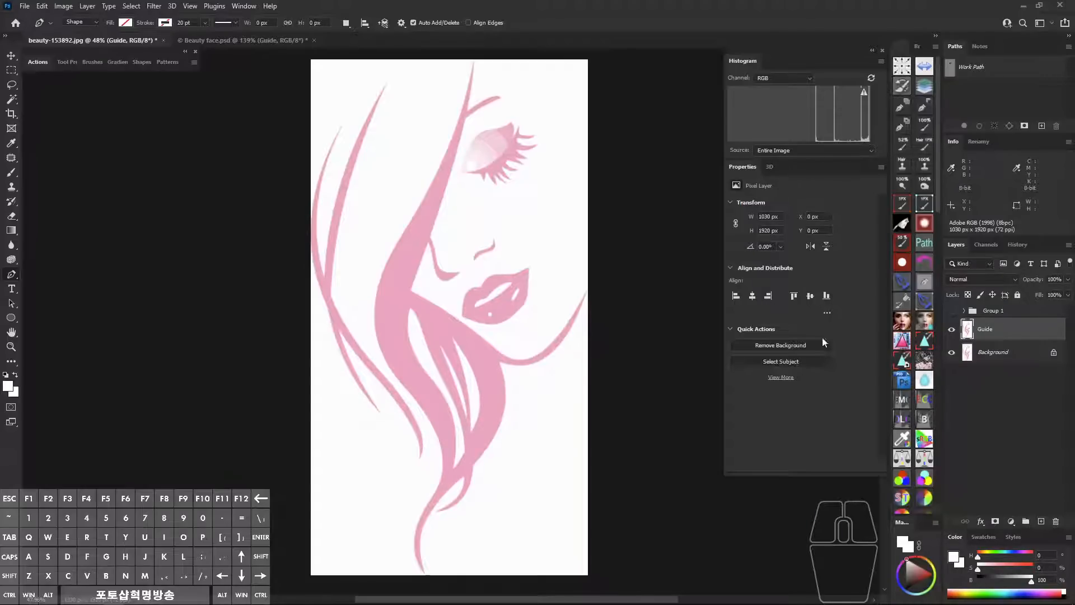
Set the Pen tool's shape fill to a light pink from the recently used colors and its path operation to Combine Shapes.
left_click_drag(473, 224, 447, 239)
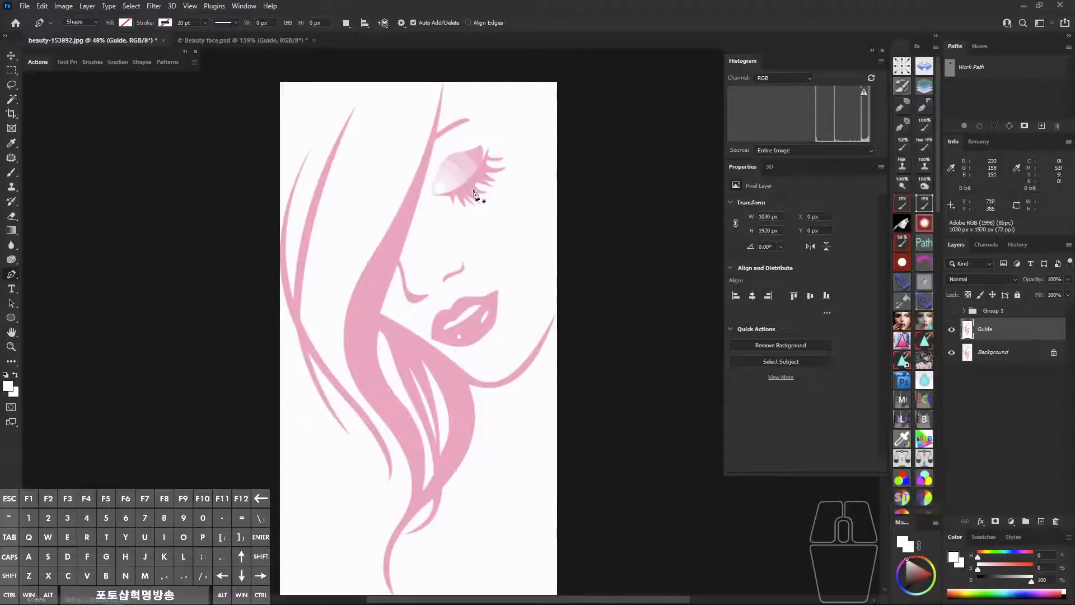
key("a")
key("a")
key("space")
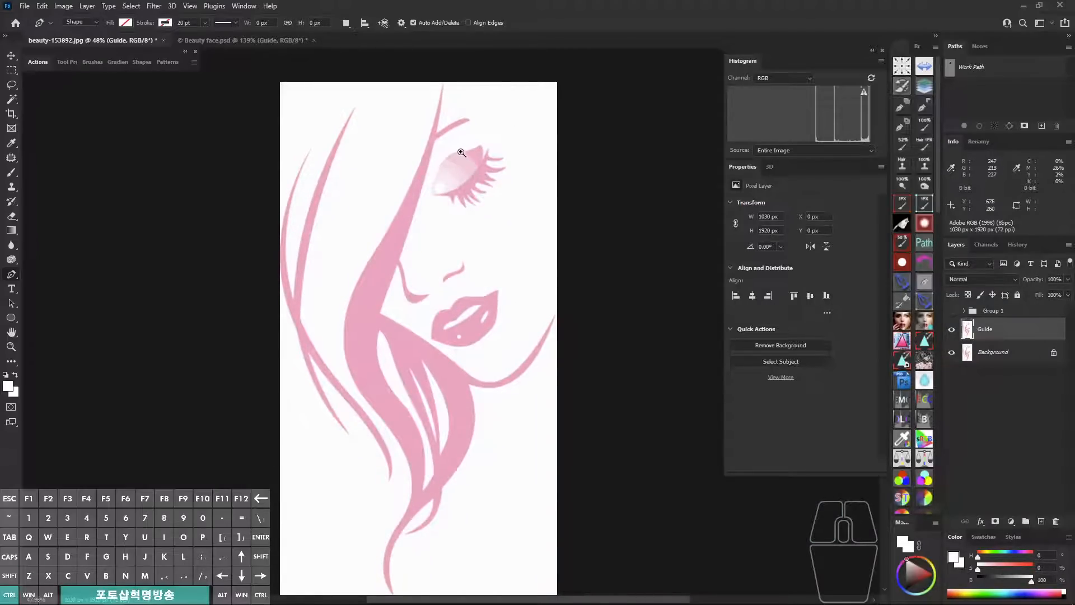
scroll(455, 152, "up", 1)
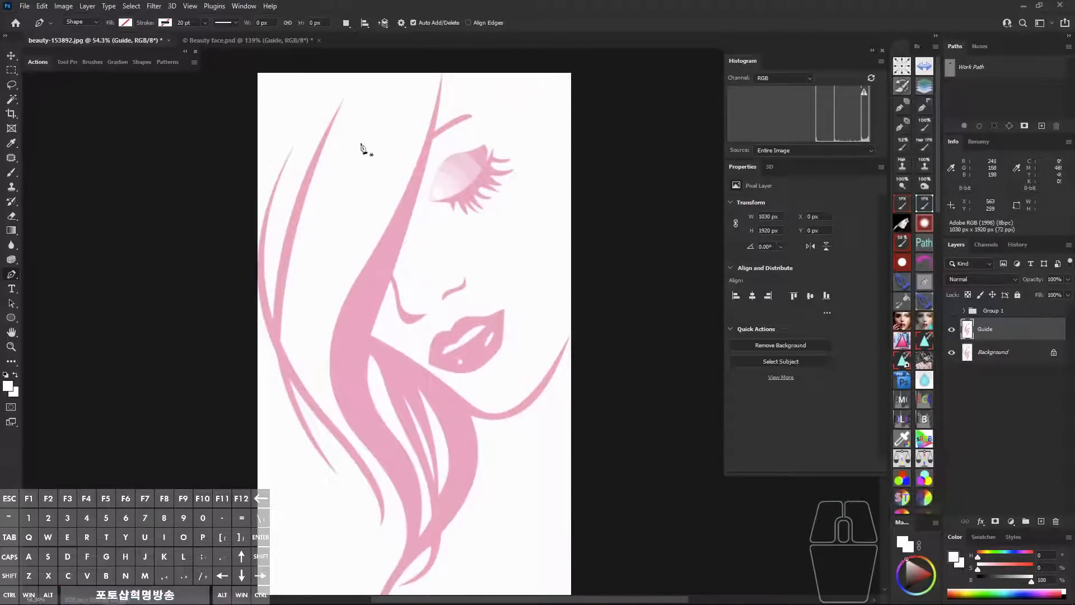
left_click(125, 23)
left_click(67, 82)
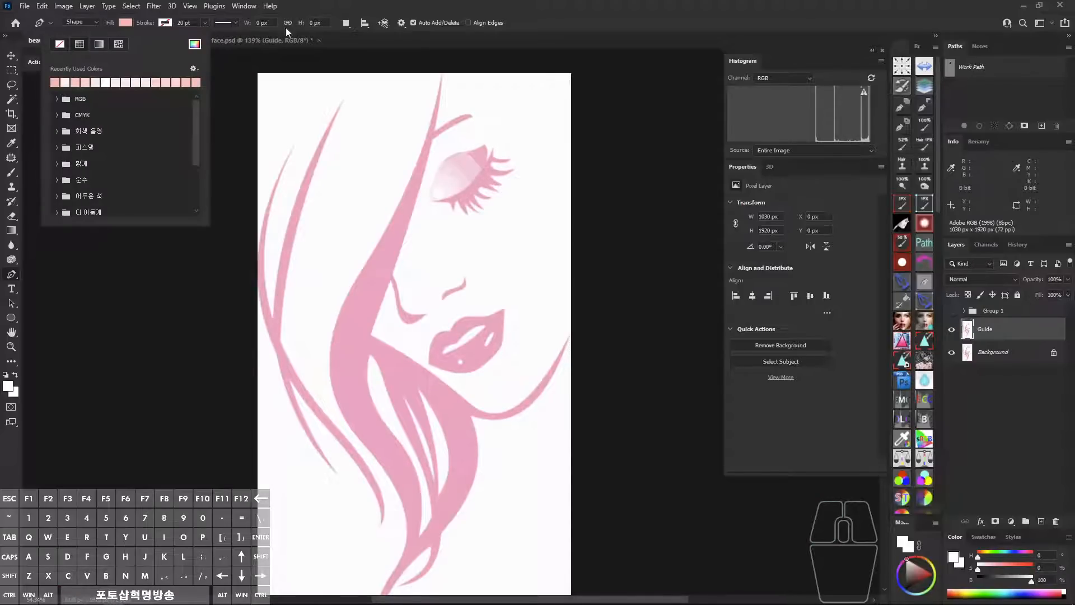
key("Escape")
scroll(437, 185, "up", 3)
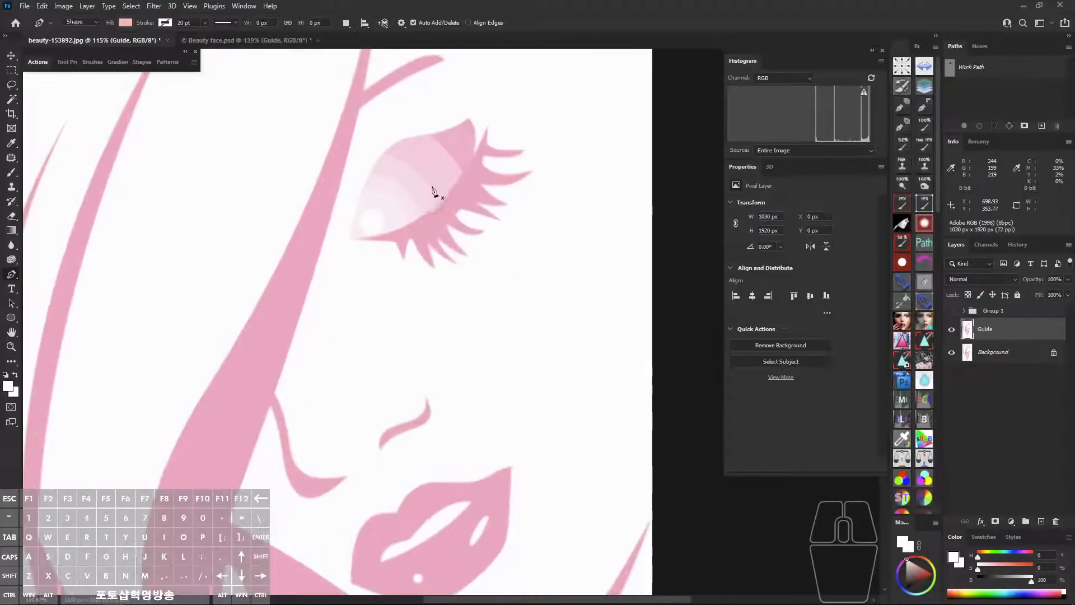
left_click(346, 24)
left_click(359, 48)
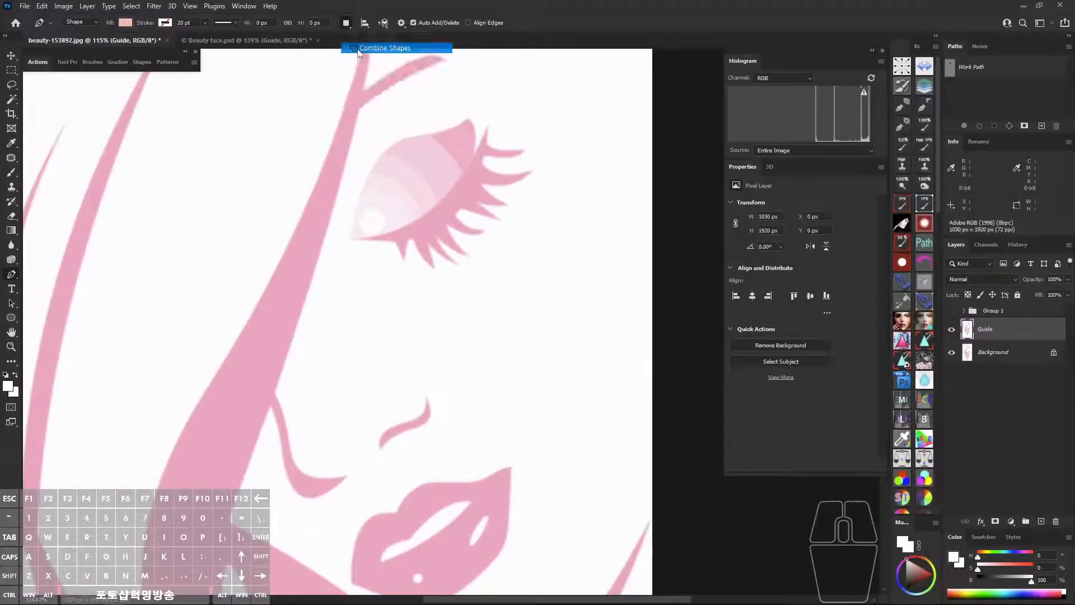
Trace the closed eyelid outline on the guide image as a filled Pen shape, starting and ending at the inner corner.
left_click_drag(490, 248, 495, 309)
left_click(416, 200)
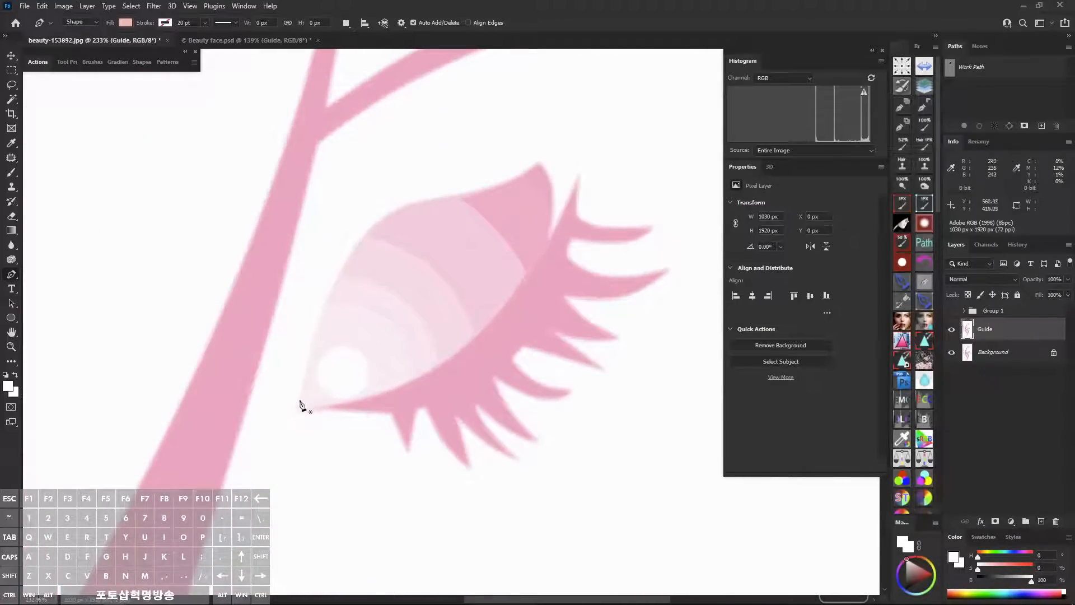
left_click(300, 402)
left_click(324, 307)
left_click(346, 263)
left_click(369, 224)
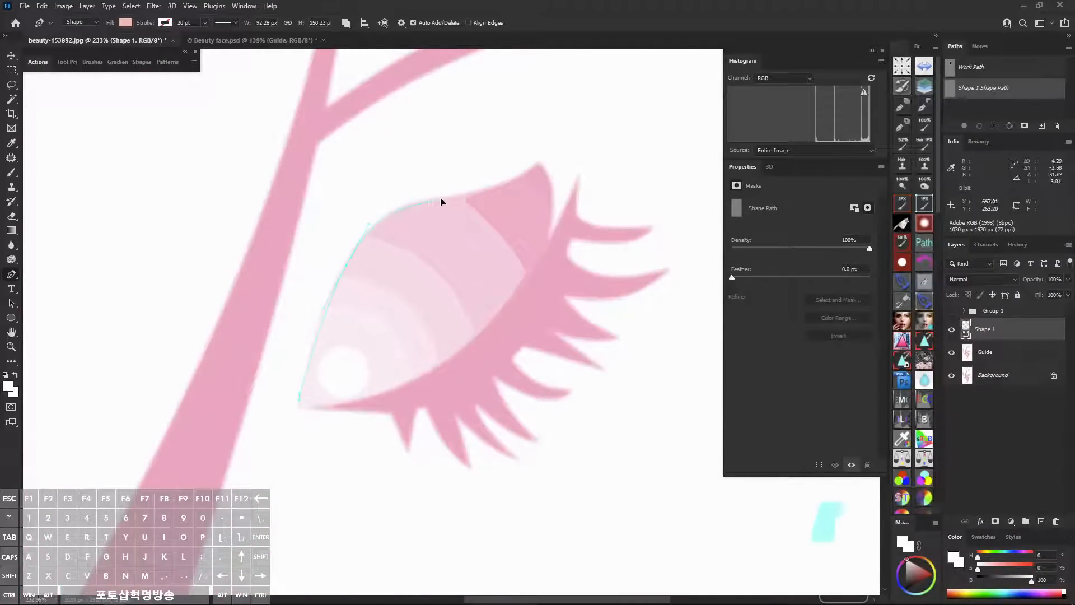
left_click(479, 192)
left_click(541, 163)
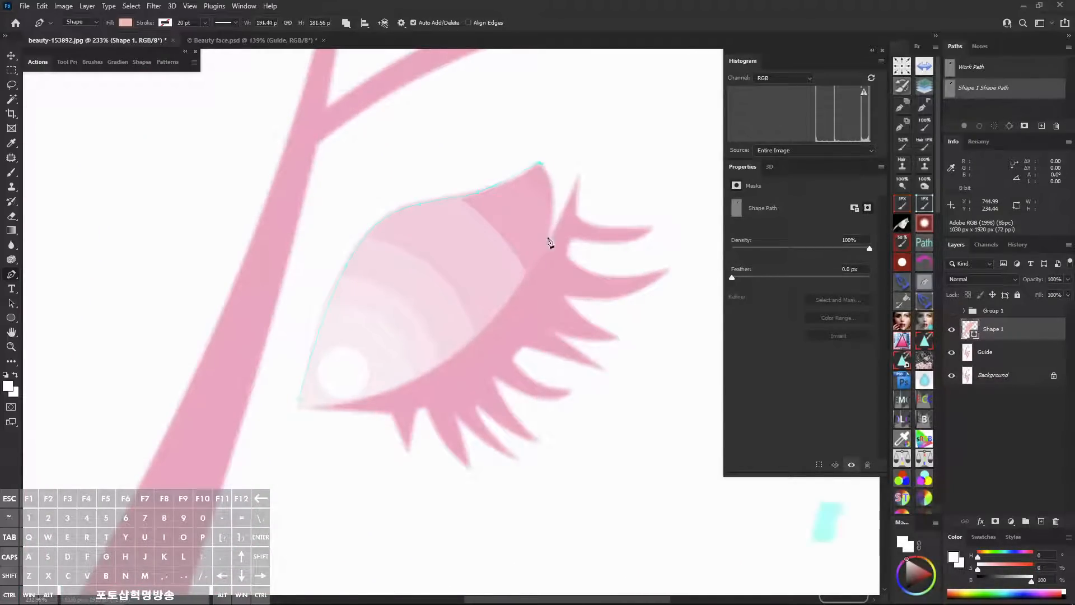
left_click_drag(548, 217, 548, 256)
left_click_drag(473, 340, 422, 373)
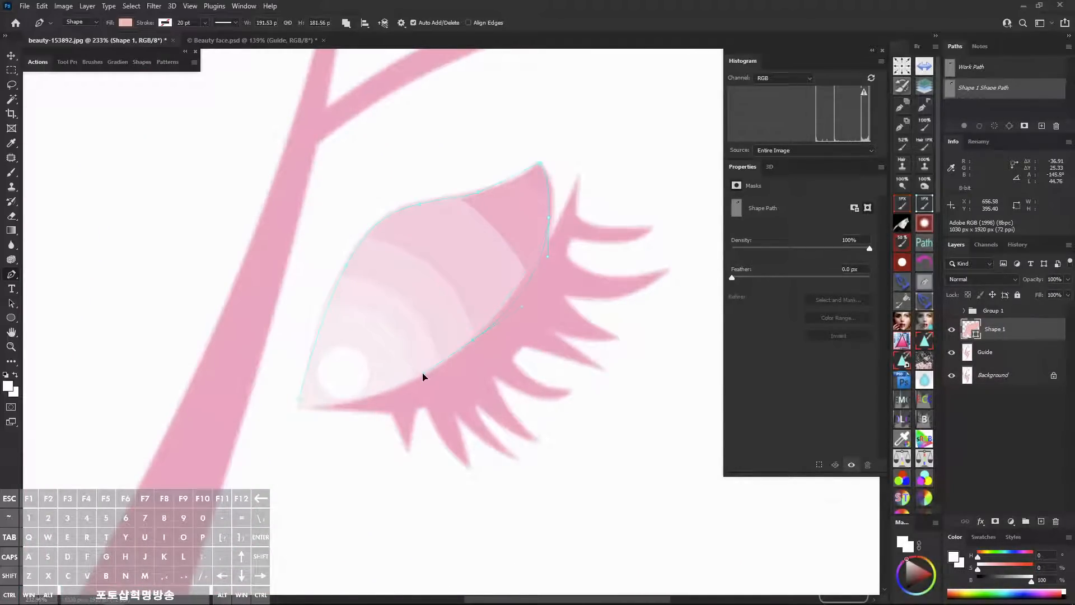
left_click(301, 403)
Lower the eyelid shape layer's opacity to view the guide beneath it and restore it to 100%.
left_click_drag(521, 344, 494, 356)
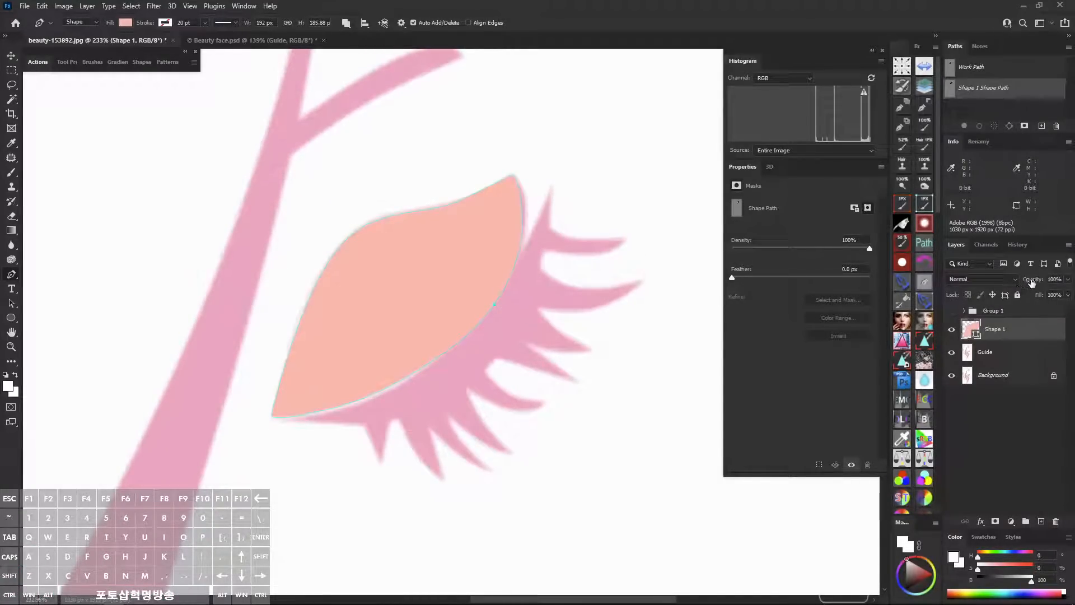
left_click_drag(1032, 283, 747, 314)
left_click_drag(815, 308, 814, 305)
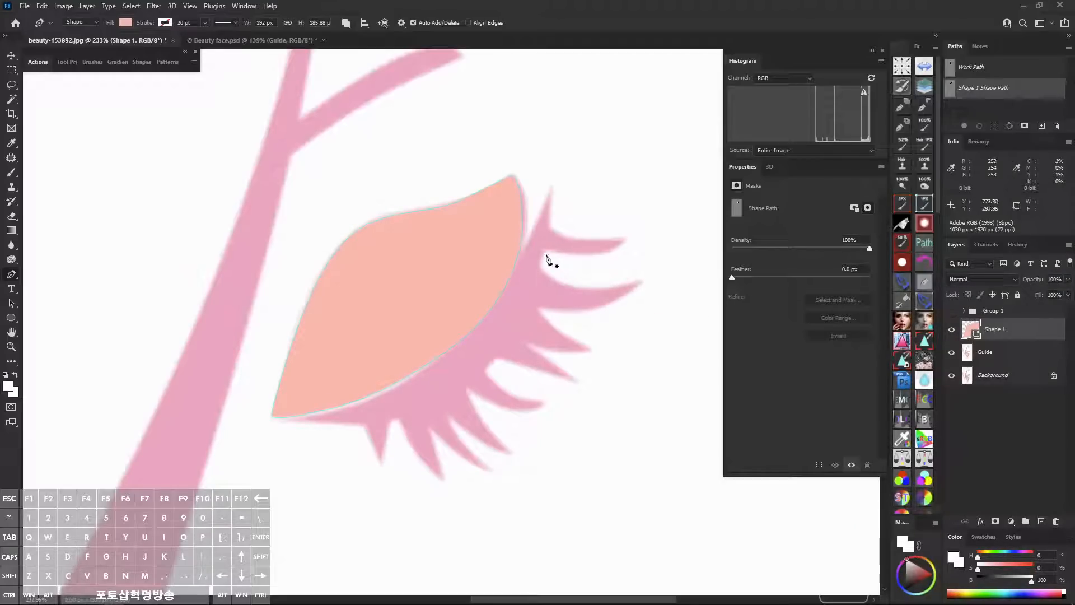
Trace all the eyelashes as one closed Pen shape in the Shape 1 layer, overlapping the eyelid's lower edge, and deselect the path.
left_click(499, 268)
mouse_move(530, 239)
left_mouse_down()
mouse_move(537, 226)
mouse_move(564, 239)
mouse_move(552, 284)
left_mouse_up()
left_click(551, 195)
left_click(626, 241)
left_click(641, 280)
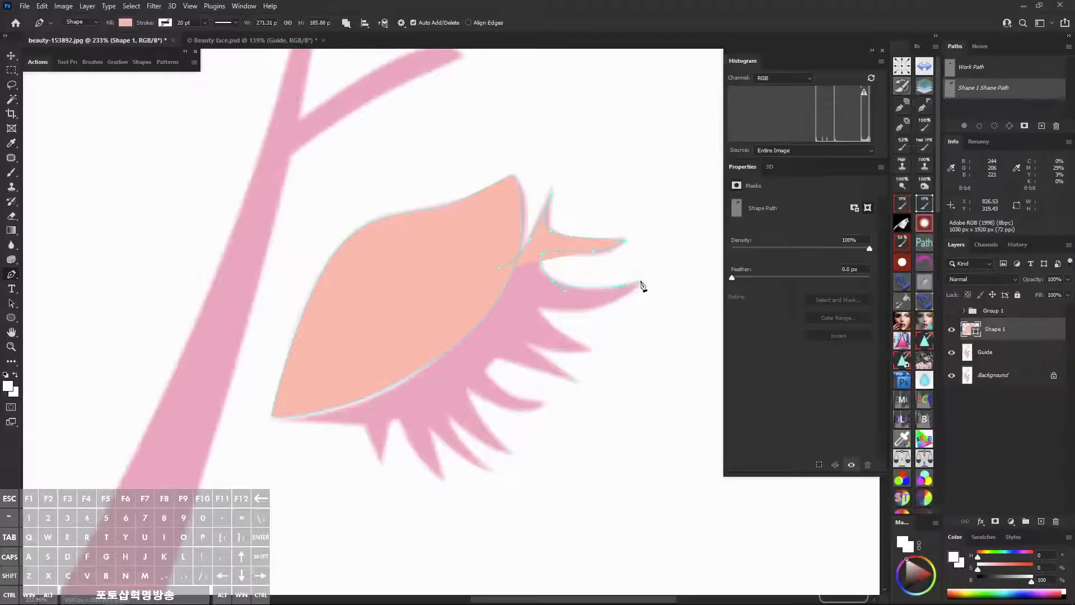
left_click_drag(560, 333, 522, 402)
left_click(588, 350)
left_click(573, 380)
left_click(491, 381)
left_click(543, 404)
left_click_drag(532, 405, 374, 433)
left_click(465, 386)
left_click(503, 450)
left_click(487, 469)
left_click(432, 425)
left_click(441, 477)
left_click(397, 414)
left_click(381, 453)
left_click_drag(369, 425, 284, 410)
left_click_drag(289, 396, 295, 391)
left_click_drag(415, 336, 441, 318)
left_click(502, 273, "alt")
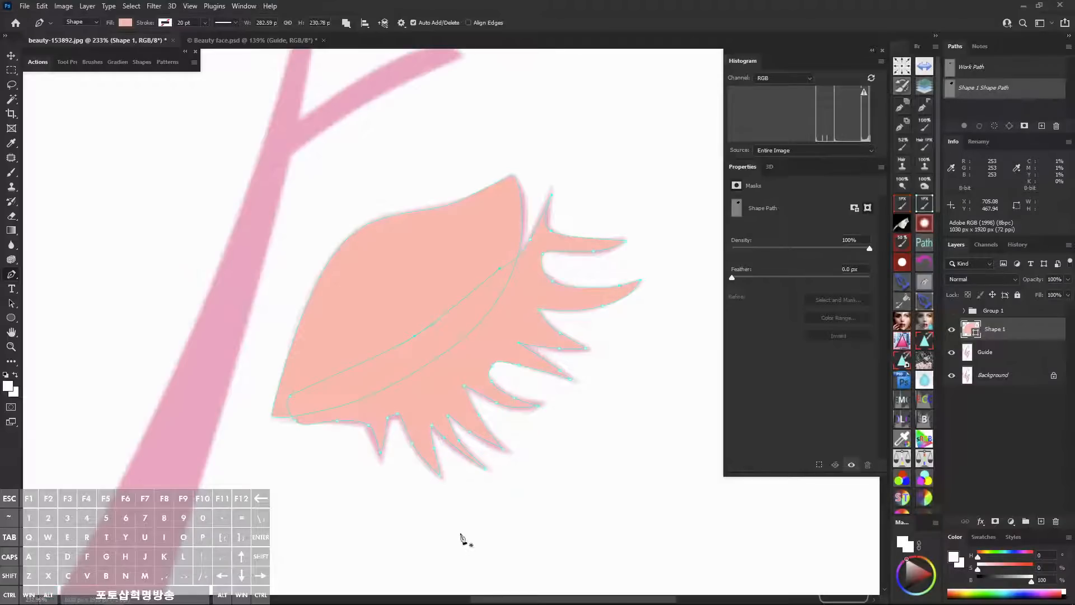
left_click(630, 220, "ctrl")
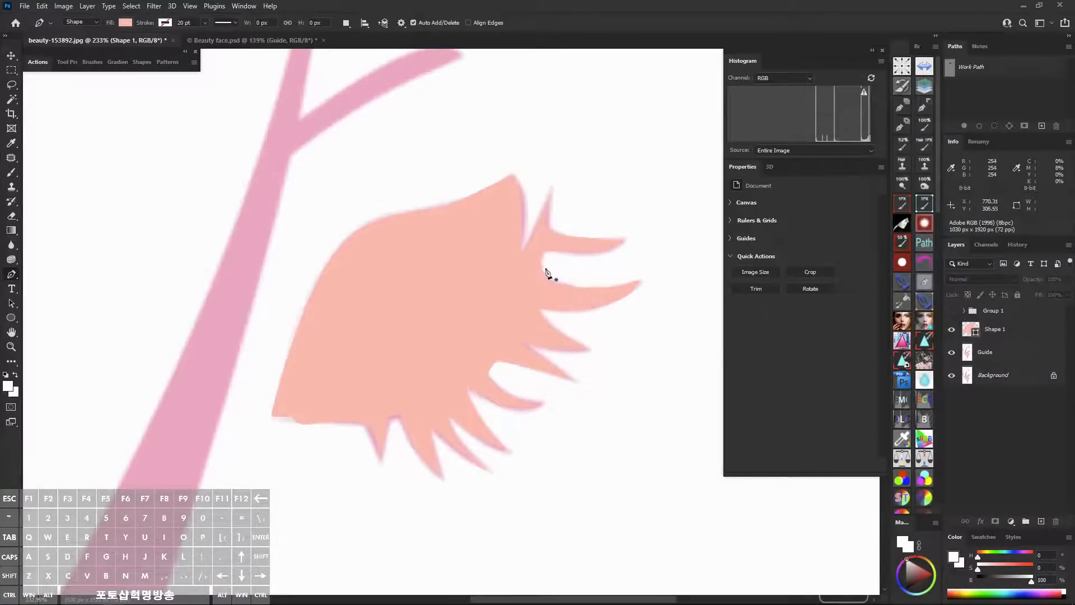
Hide the Shape 1 layer to examine the eye artwork underneath and show the layer again.
left_click(997, 330)
key("ctrl+shift+a")
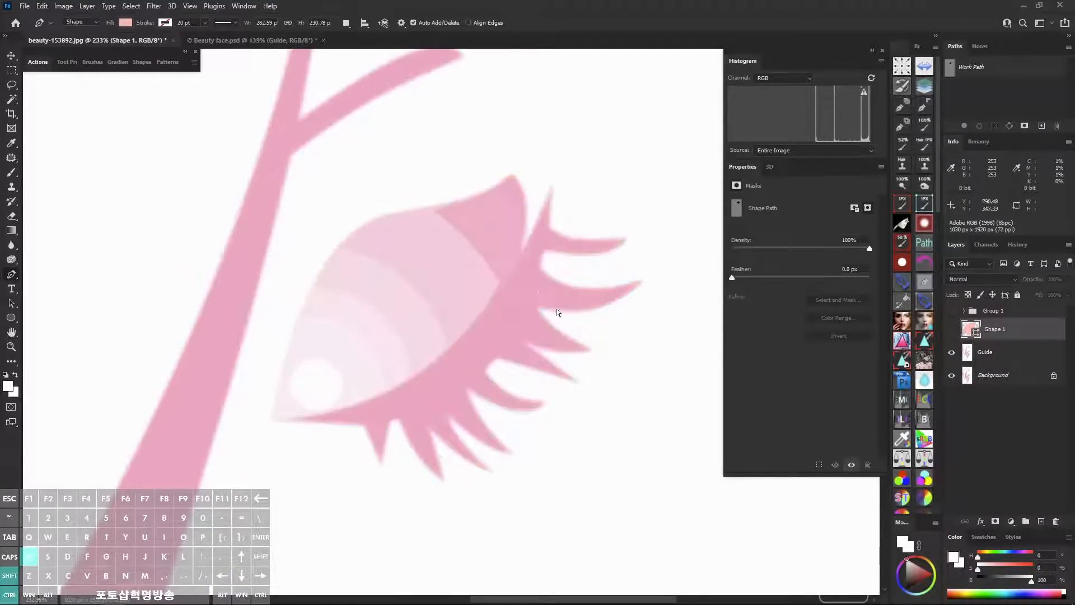
mouse_move(471, 199)
left_mouse_down()
mouse_move(453, 212)
mouse_move(462, 191)
left_mouse_up()
left_click_drag(400, 246, 399, 234)
left_click_drag(329, 322, 317, 392)
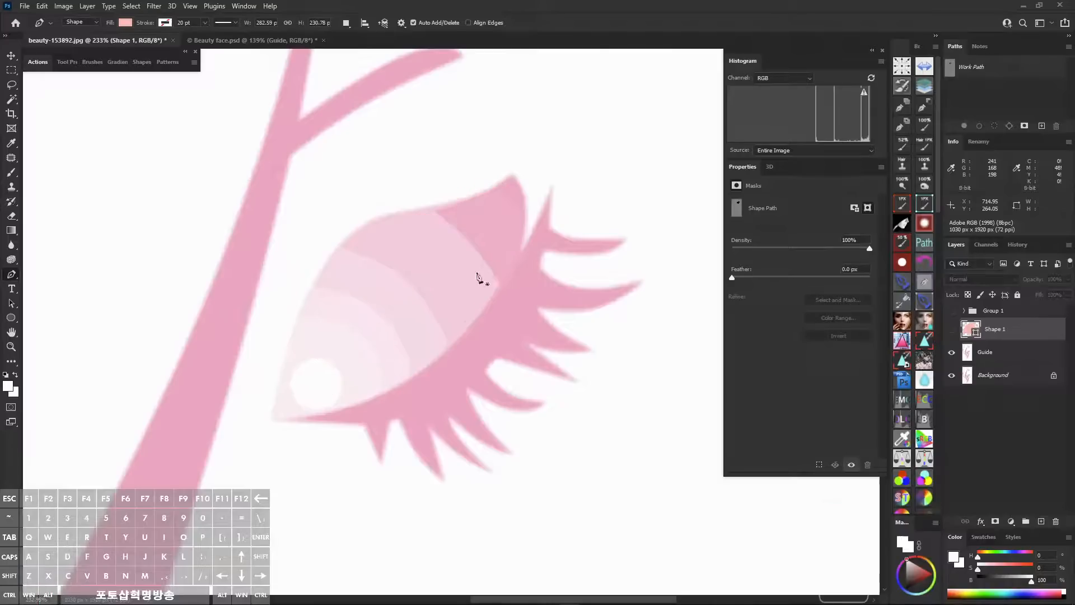
left_click(951, 330)
Set the Shape 1 layer's opacity to 73% and toggle its visibility to compare it with the guide.
left_click_drag(1046, 281, 1017, 286)
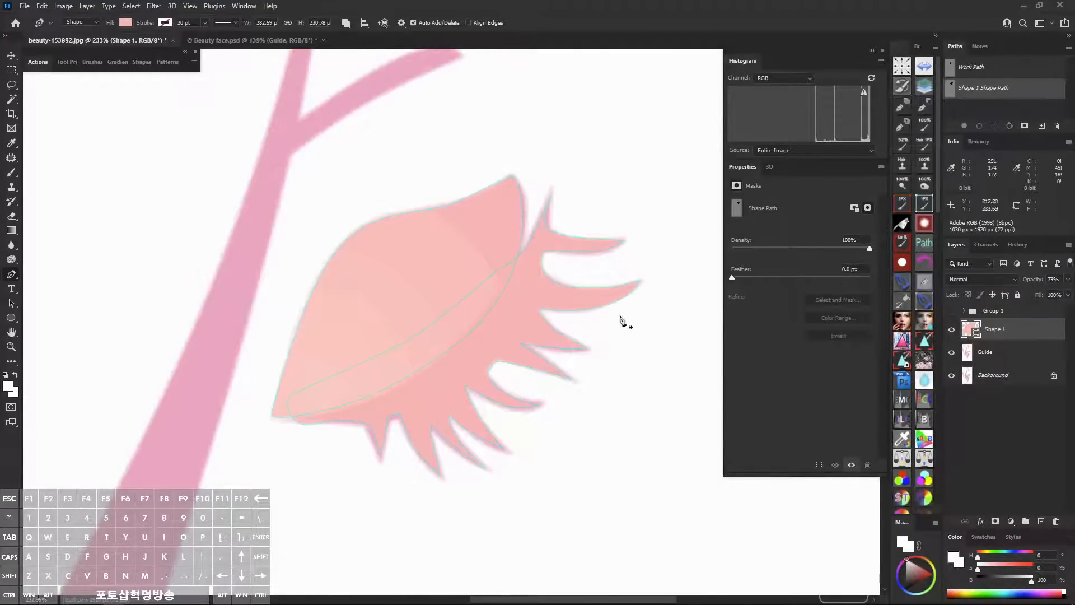
key("ctrl+shift+a")
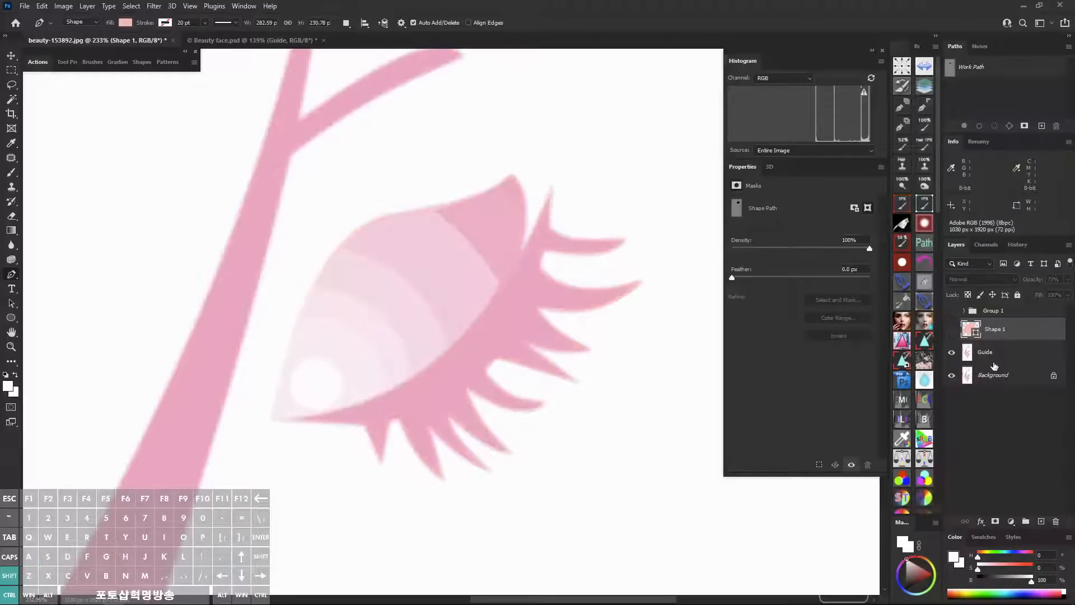
key("ctrl+shift+a")
key("ctrl+shift+a")
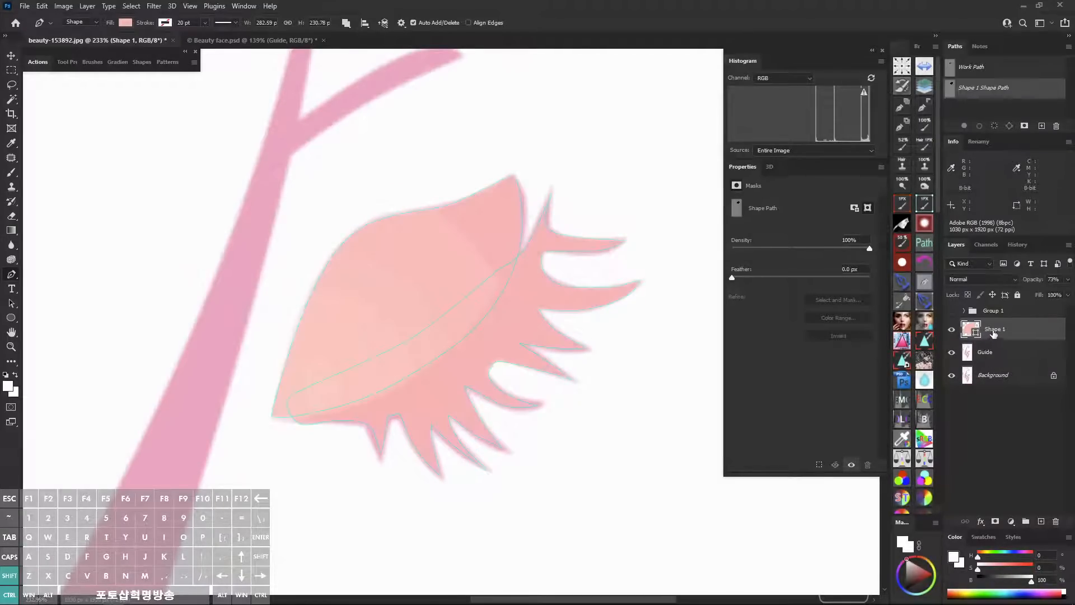
key("ctrl+shift+a")
Move the Shape 1 layer below the Guide layer and deselect its path.
left_click(999, 331)
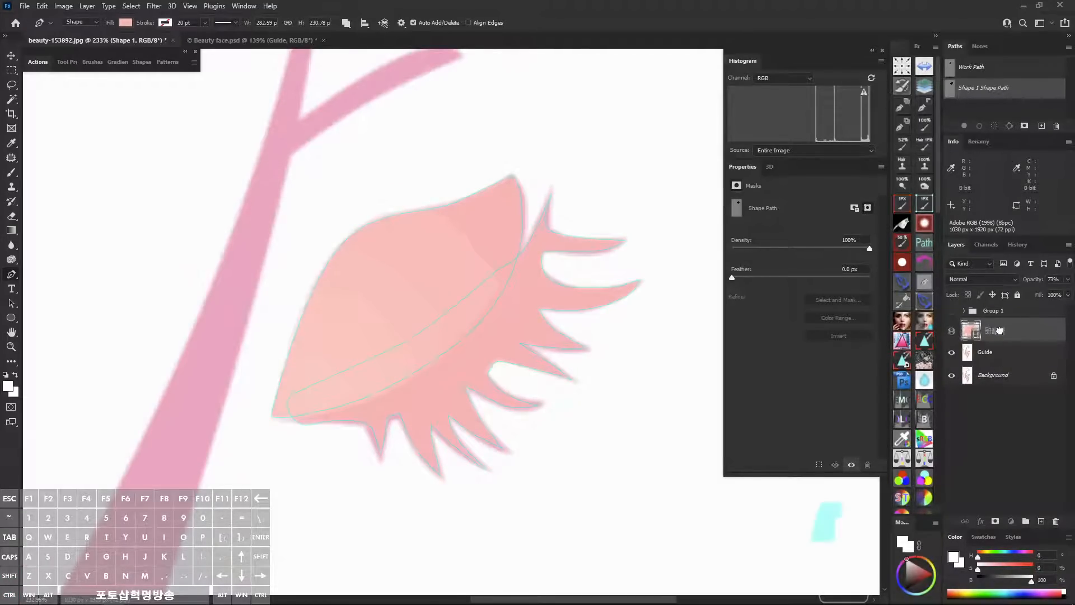
left_click_drag(997, 334, 995, 363)
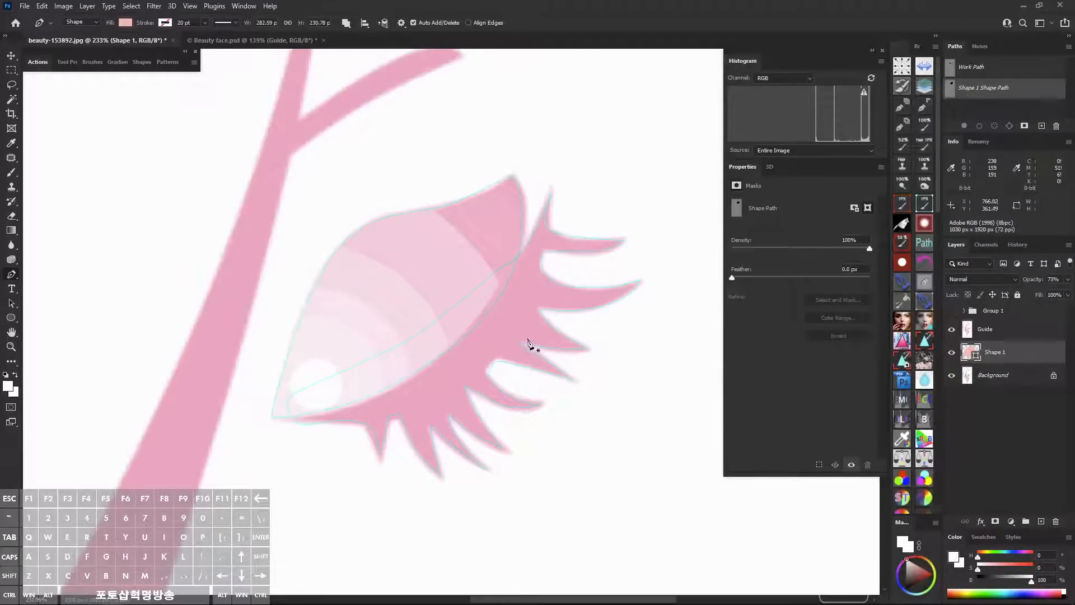
left_click(464, 322, "ctrl")
left_click(652, 229, "ctrl")
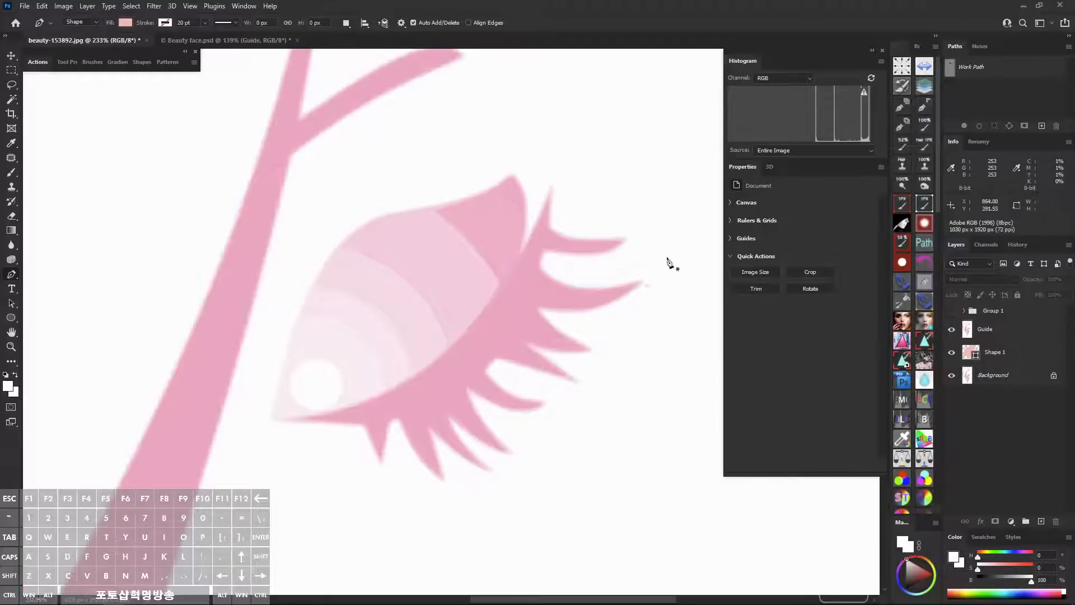
Select the Shape 1 layer and turn its shape path outline off and on again over the guide artwork.
left_click(1008, 359)
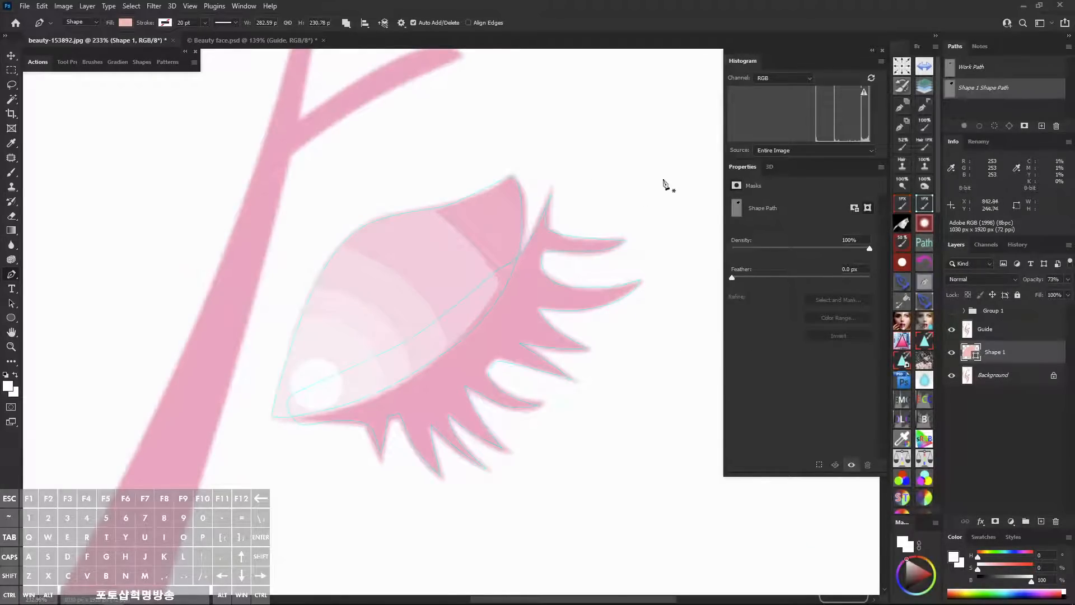
left_click(948, 112)
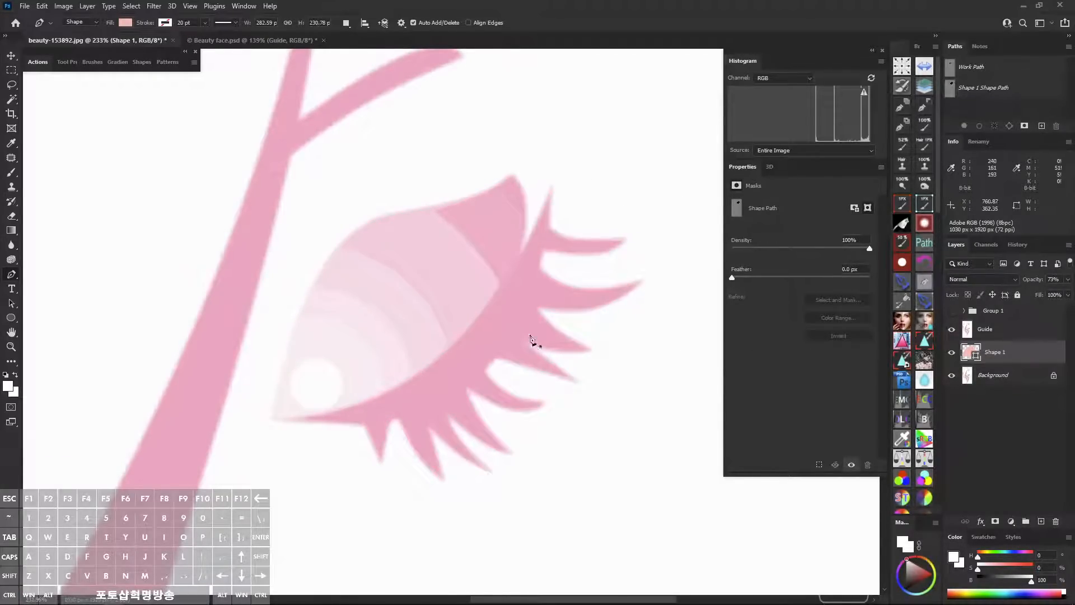
left_click(983, 93)
left_click_drag(509, 312, 541, 274)
scroll(542, 273, "down", 3)
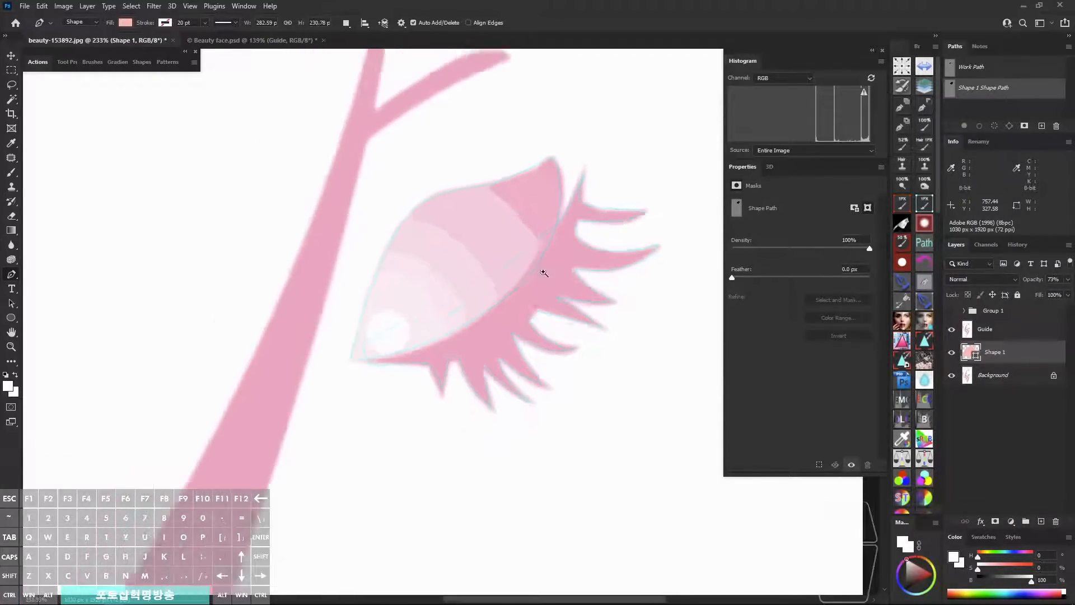
left_click(997, 357)
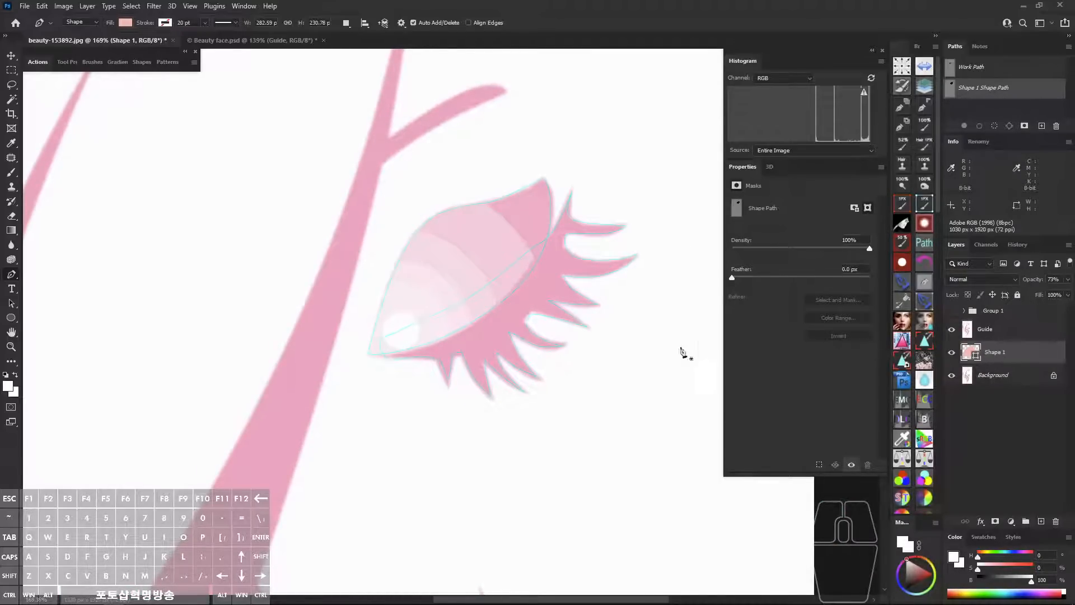
Hide the Shape 1 layer and show it again to compare the eye shape with the Guide artwork.
left_click_drag(531, 217, 562, 282)
key("ctrl+shift+comma")
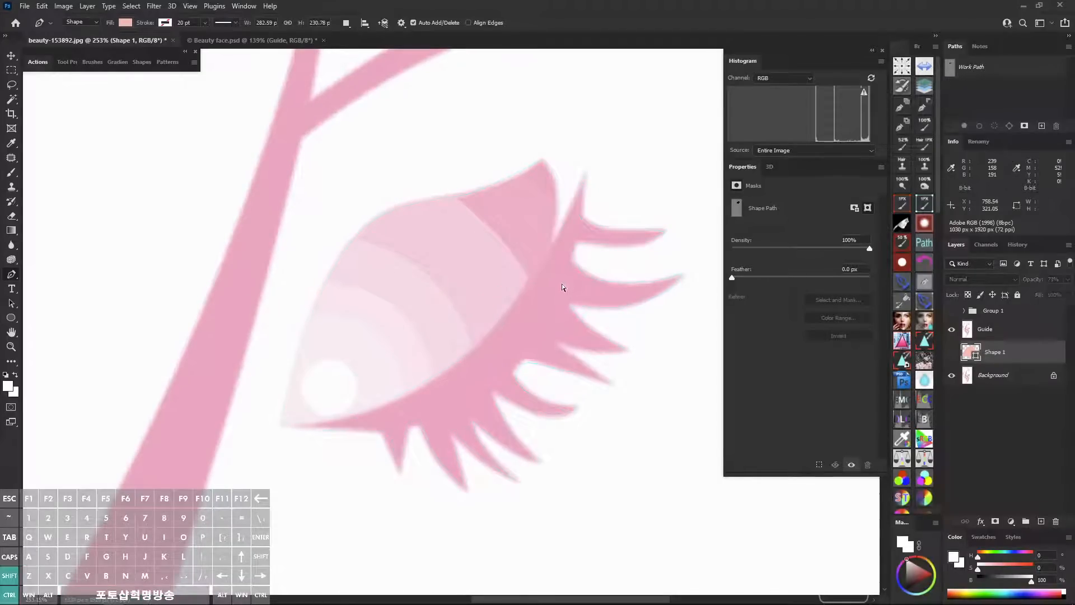
key("ctrl+comma")
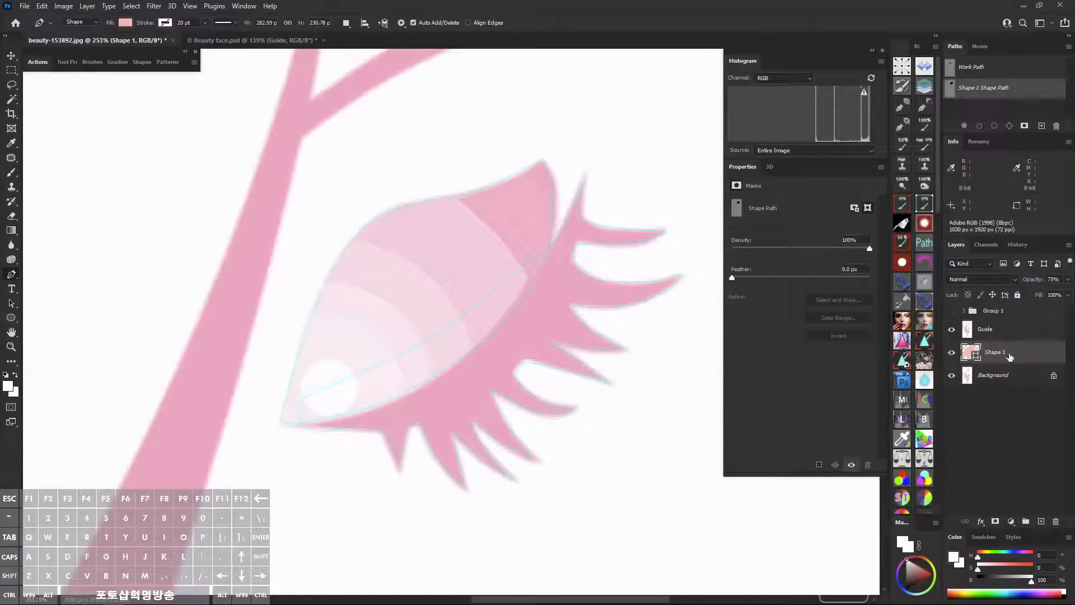
Hide the Guide layer to check the Shape 1 fill over the eye, toggle the view, and show the Guide layer again.
left_click(952, 329)
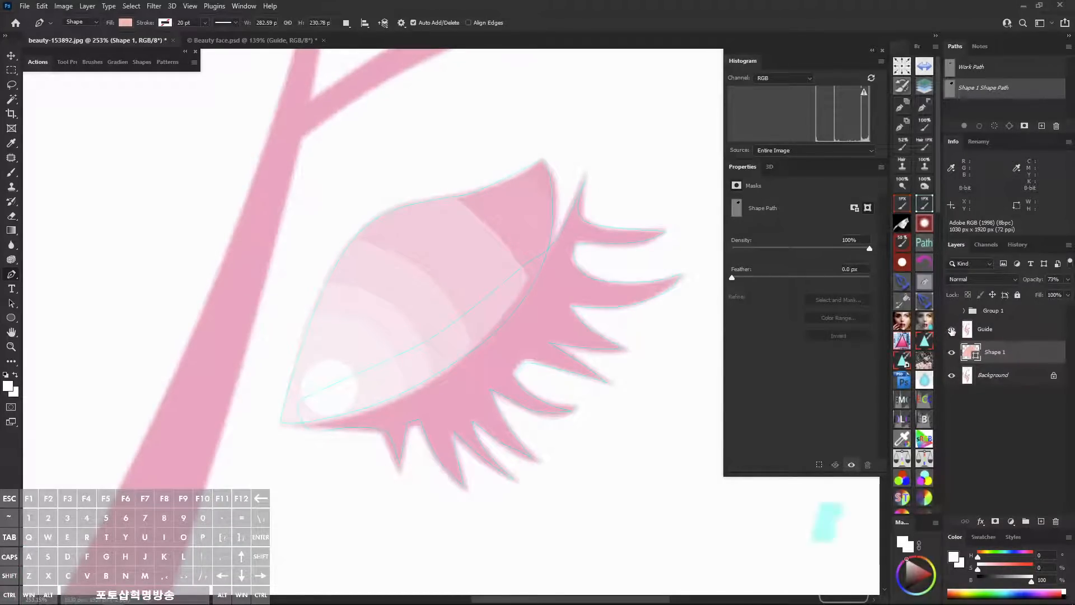
key("ctrl+shift+a")
key("ctrl+shift+a")
key("ctrl+shift+a")
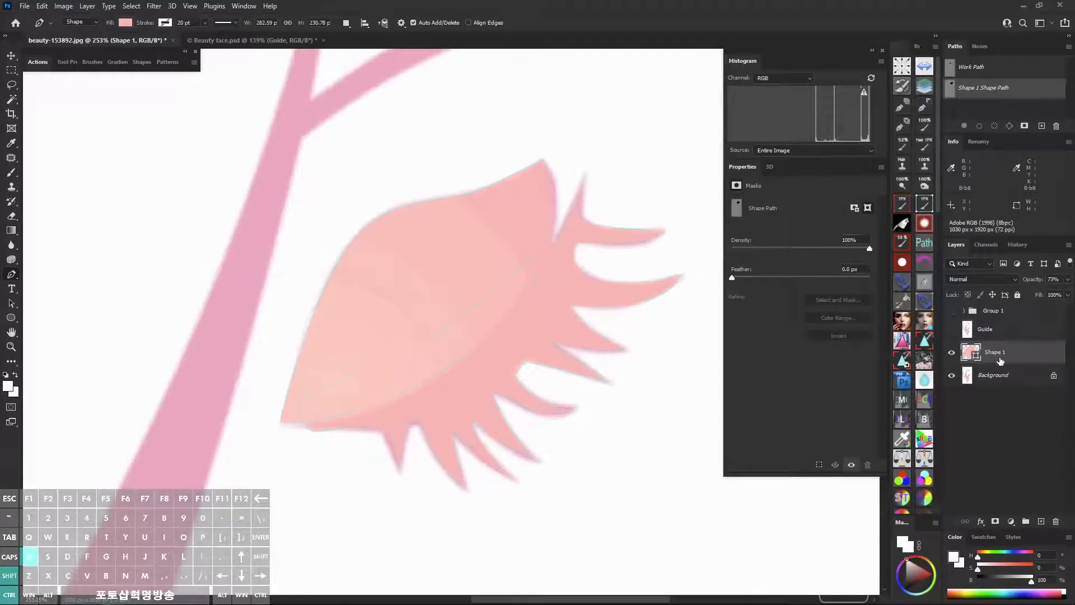
key("ctrl+shift+a")
left_click(952, 329)
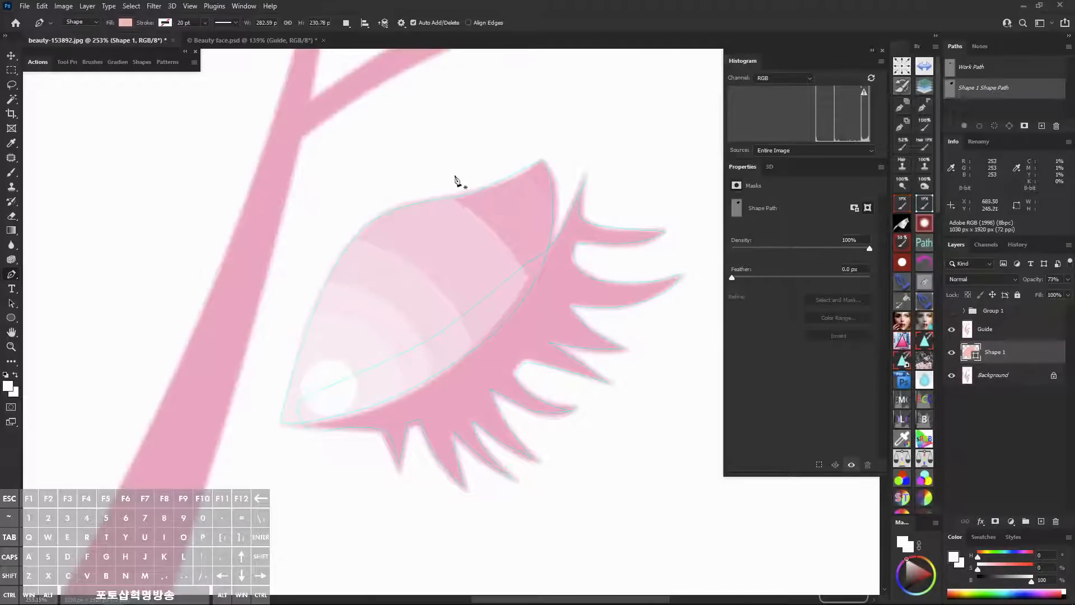
Switch the Guide layer repeatedly off and on with the Guide Layer Toggle script to compare the eye shape with the original.
left_click_drag(449, 160, 482, 238)
scroll(583, 323, "down", 3)
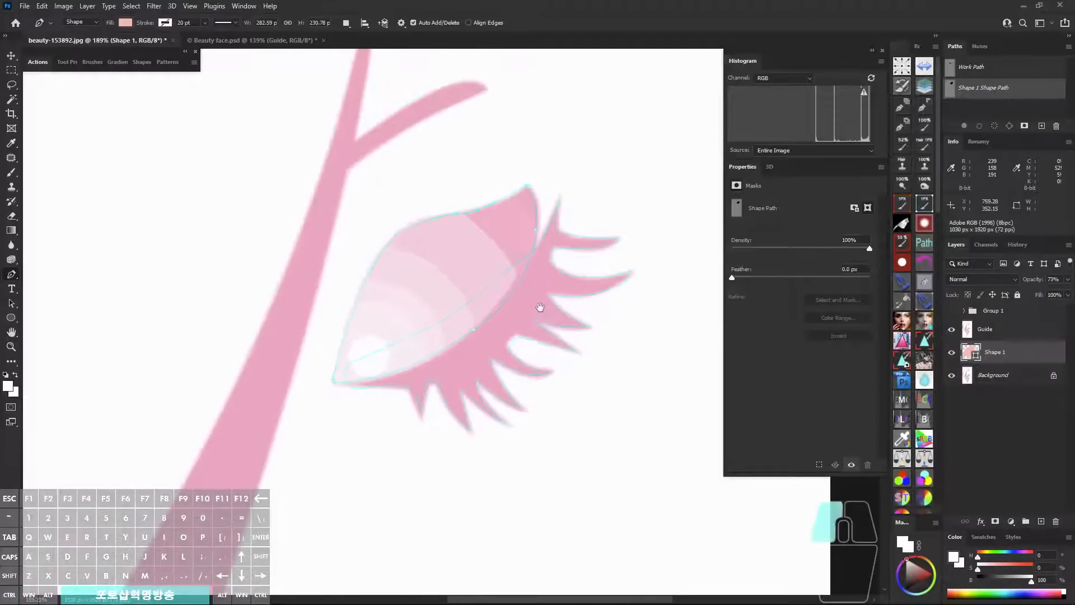
left_click_drag(521, 306, 519, 305)
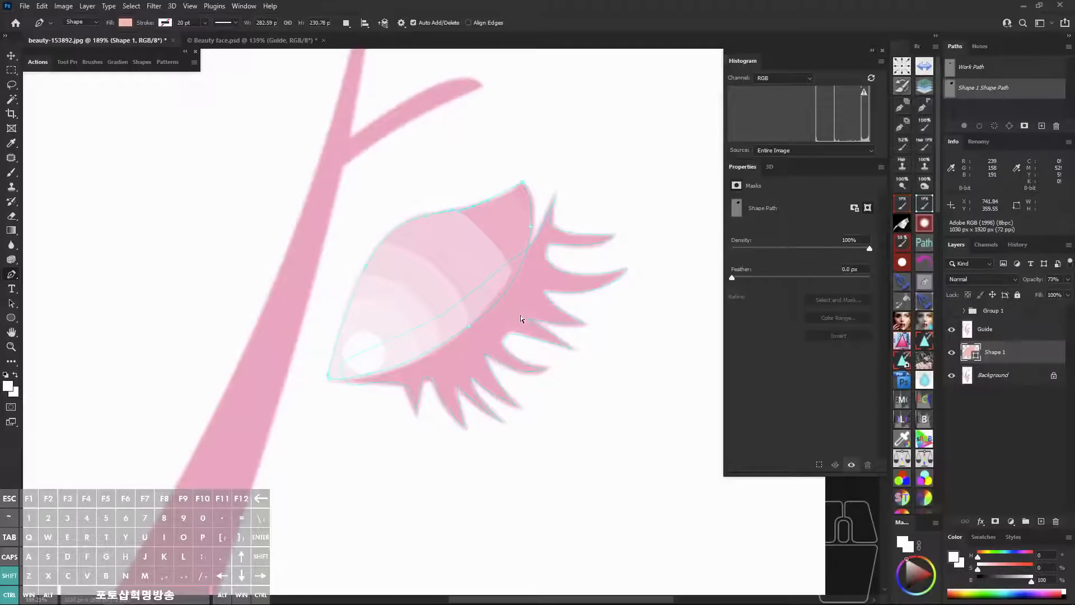
key("ctrl+shift+q")
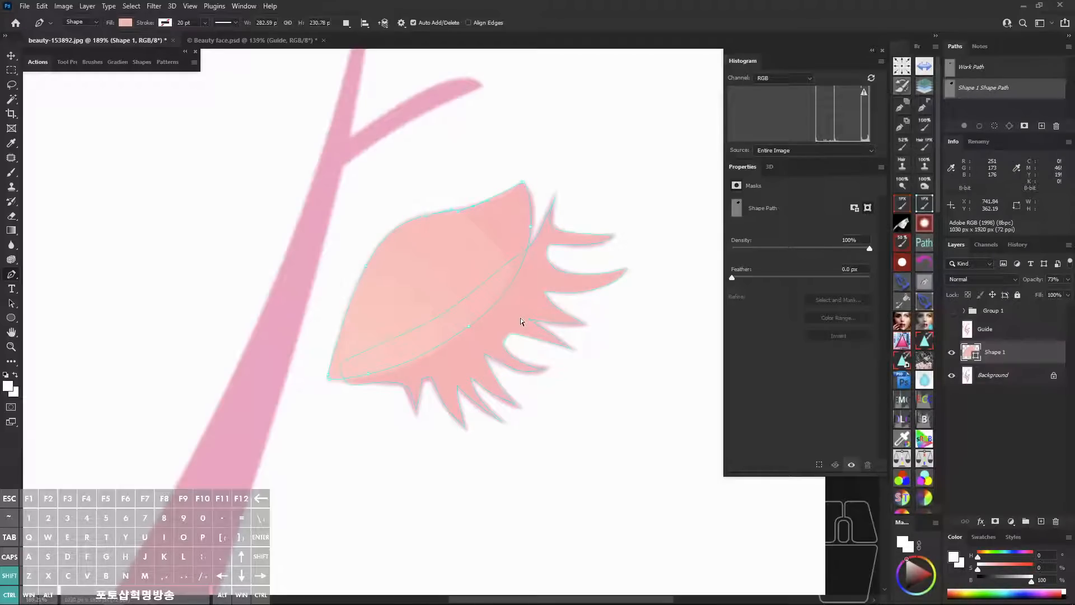
key("ctrl+shift+q")
key("ctrl+shift+q")
key("ctrl+shift+q")
key("ctrl+shift+q")
key("ctrl+shift+q")
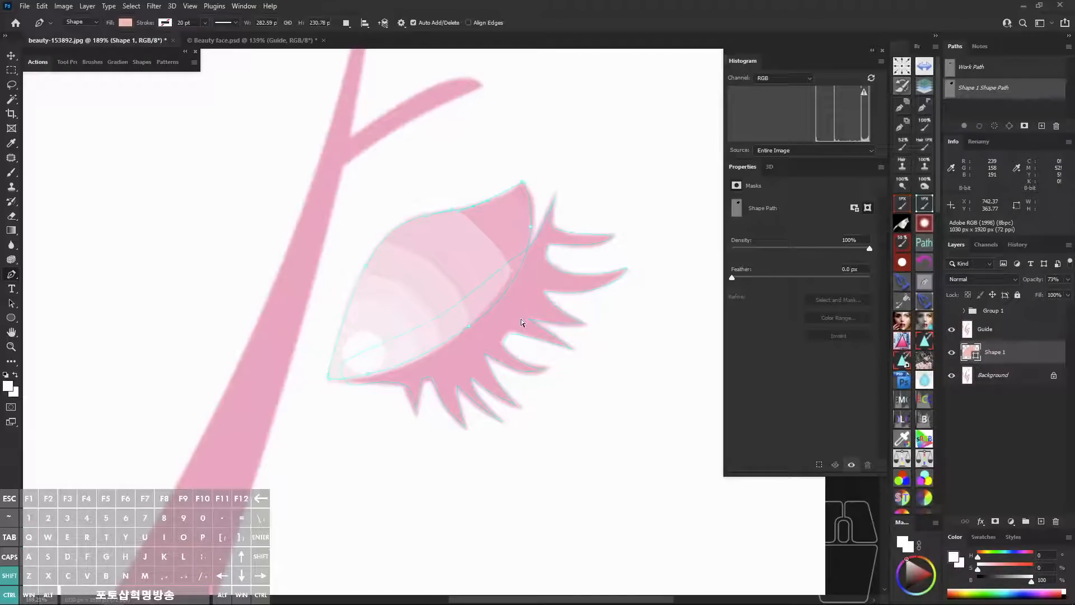
key("ctrl+shift+q")
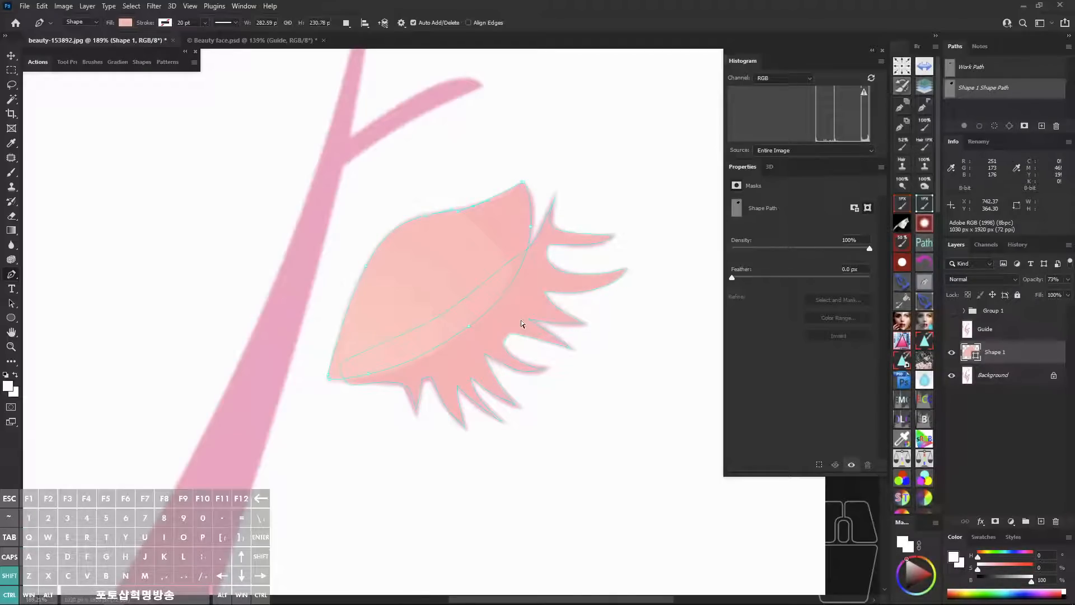
key("ctrl+shift+q")
key("ctrl+shift+q")
key("ctrl+shift+q")
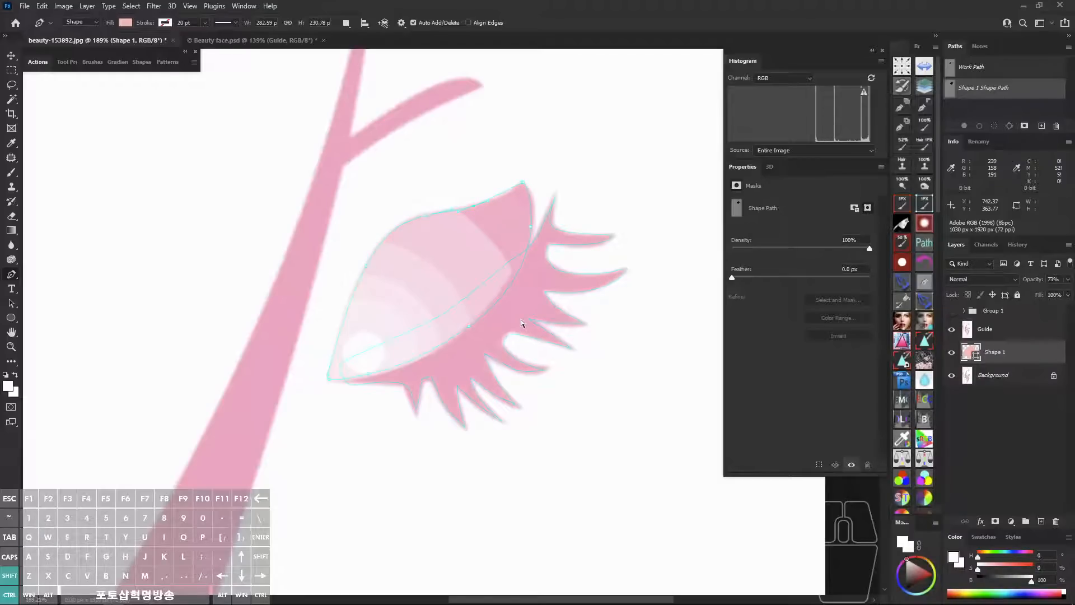
key("ctrl+shift+q")
key("ctrl+shift+q")
key("ctrl+shift+q")
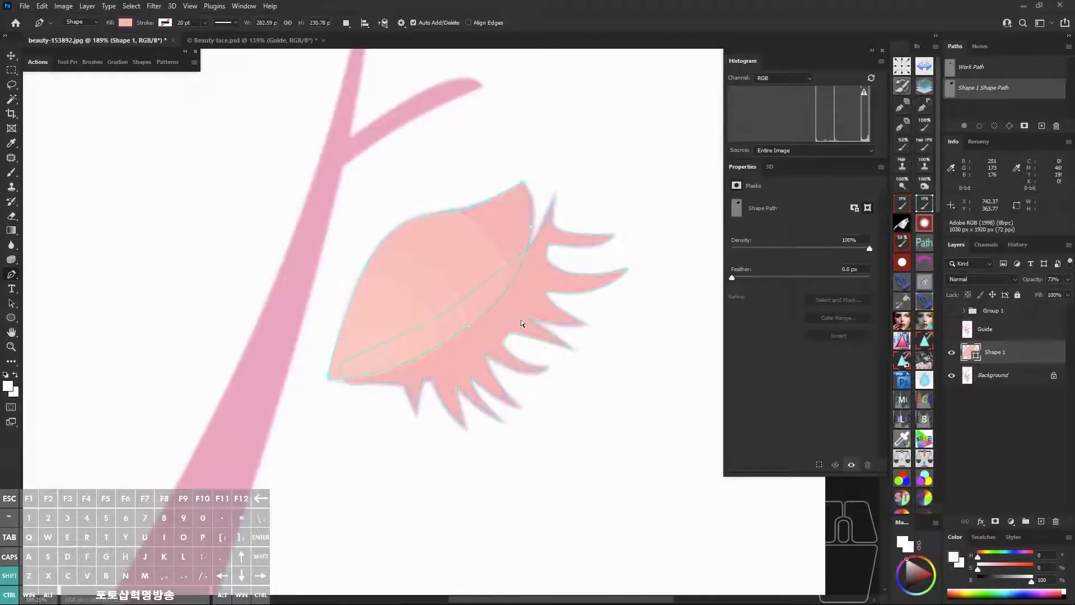
key("ctrl+shift+q")
key("ctrl+shift+q")
key("ctrl+shift+q")
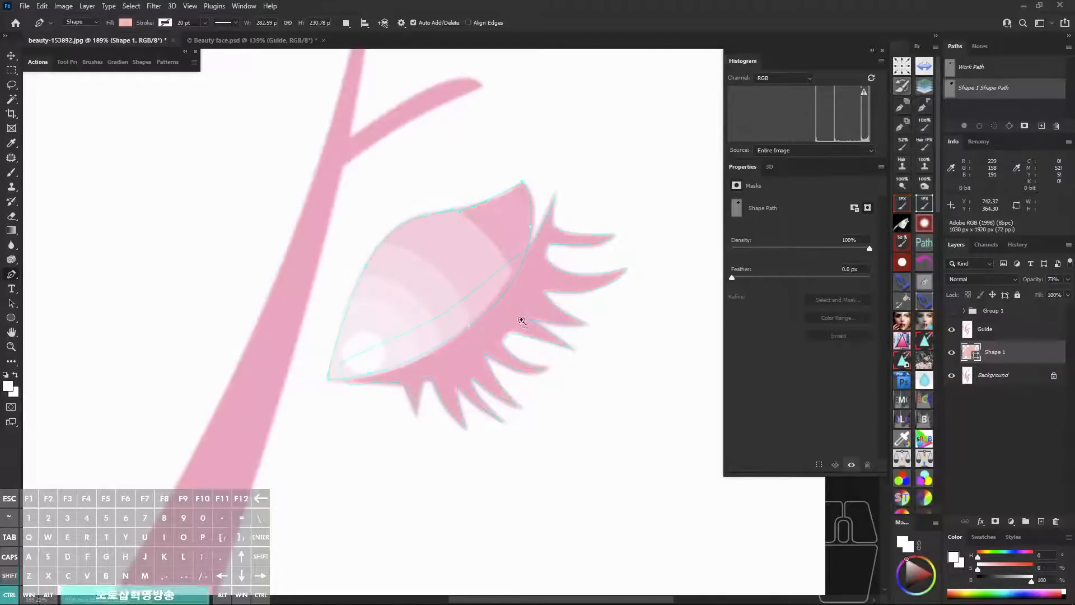
Delete the Guide and Shape 1 layers together.
left_click_drag(526, 298, 513, 299)
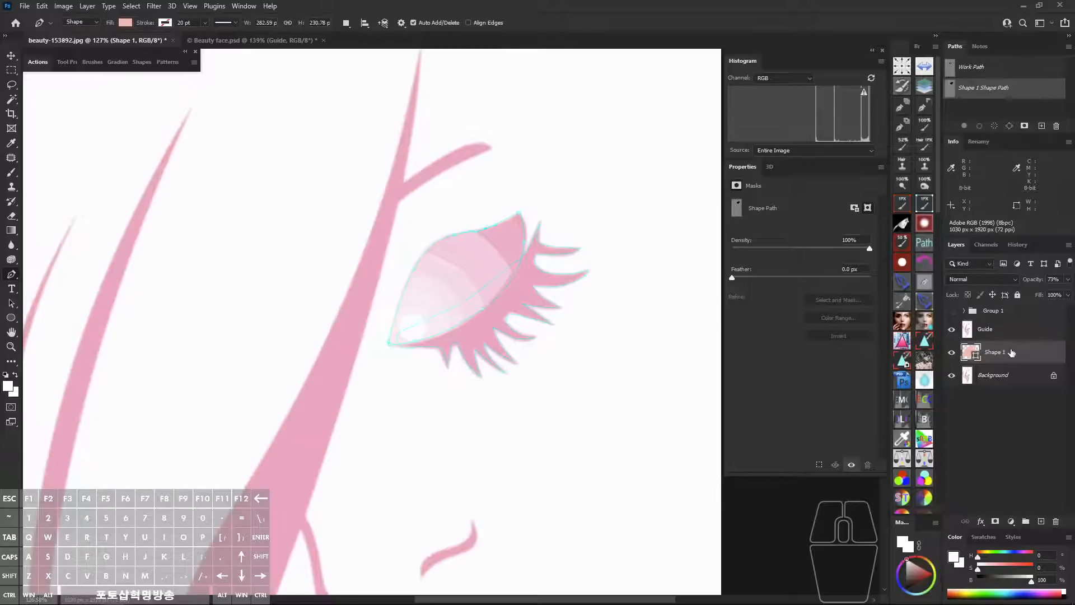
left_click(999, 333)
left_click(1002, 350, "shift")
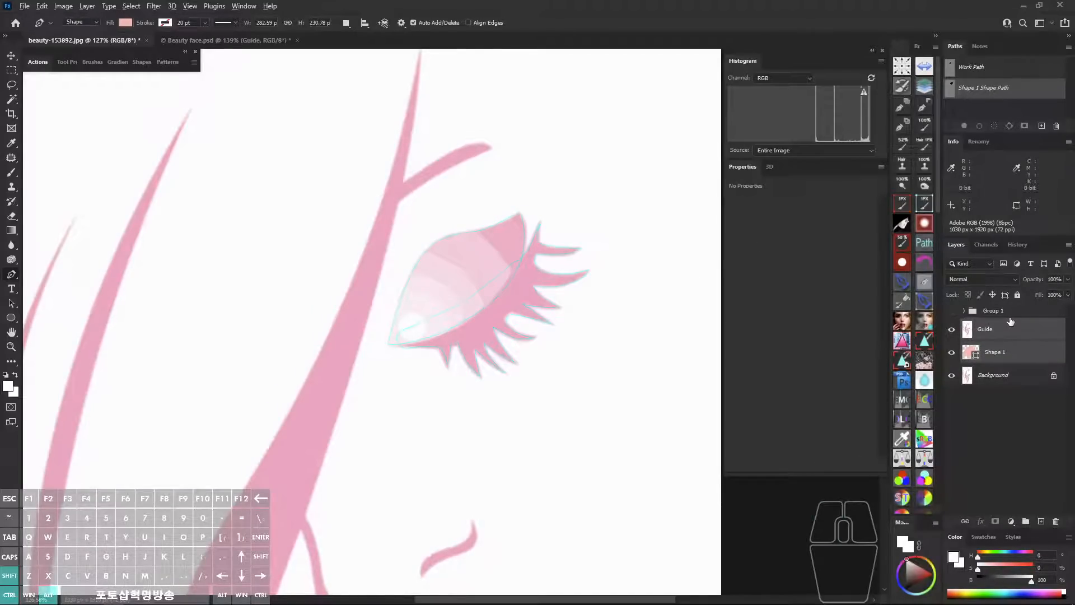
left_click_drag(1010, 323, 1003, 312)
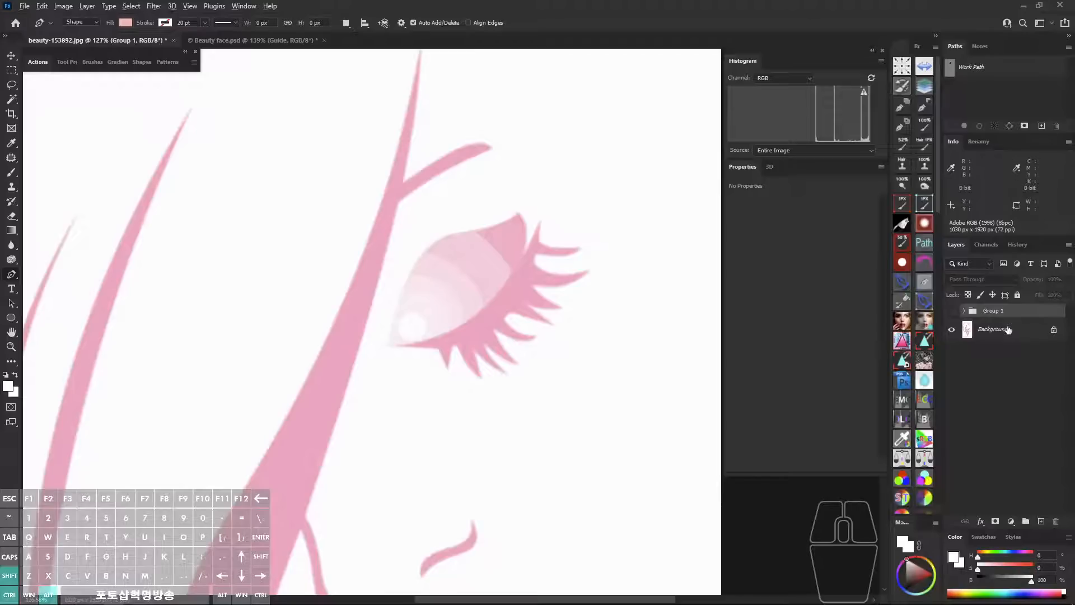
Show and expand Group 1 and unlock its Color Fill 1 layer.
left_click(952, 310)
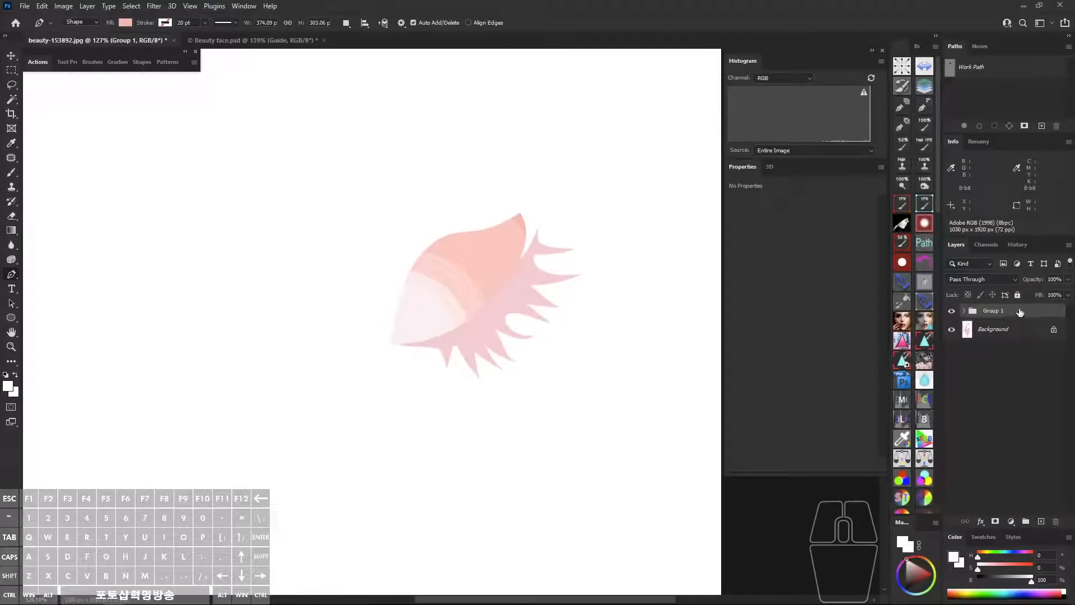
left_click(964, 311)
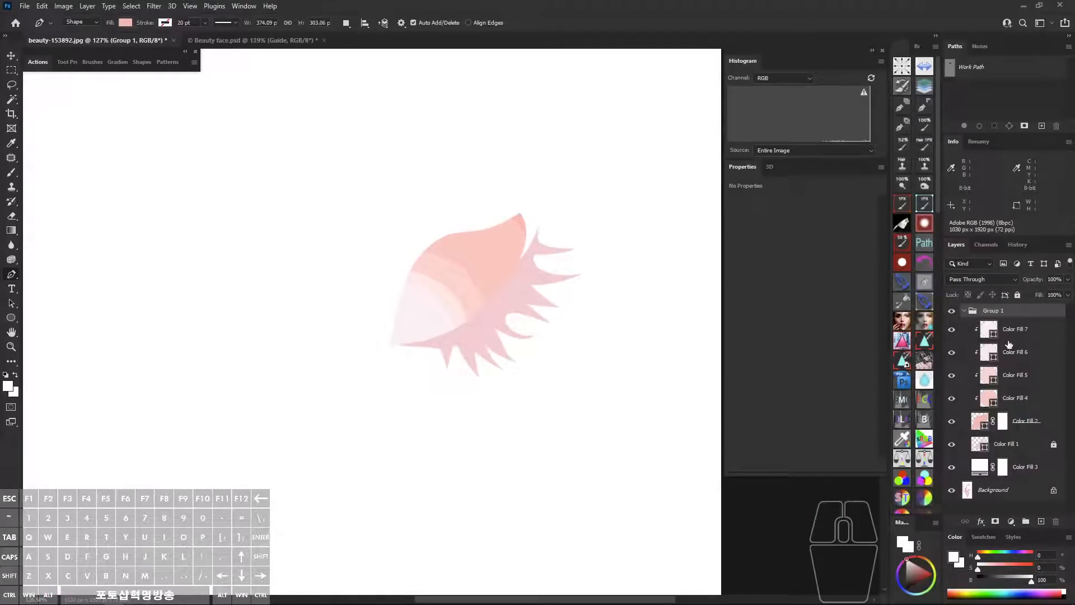
left_click(1010, 315)
left_click(1046, 448)
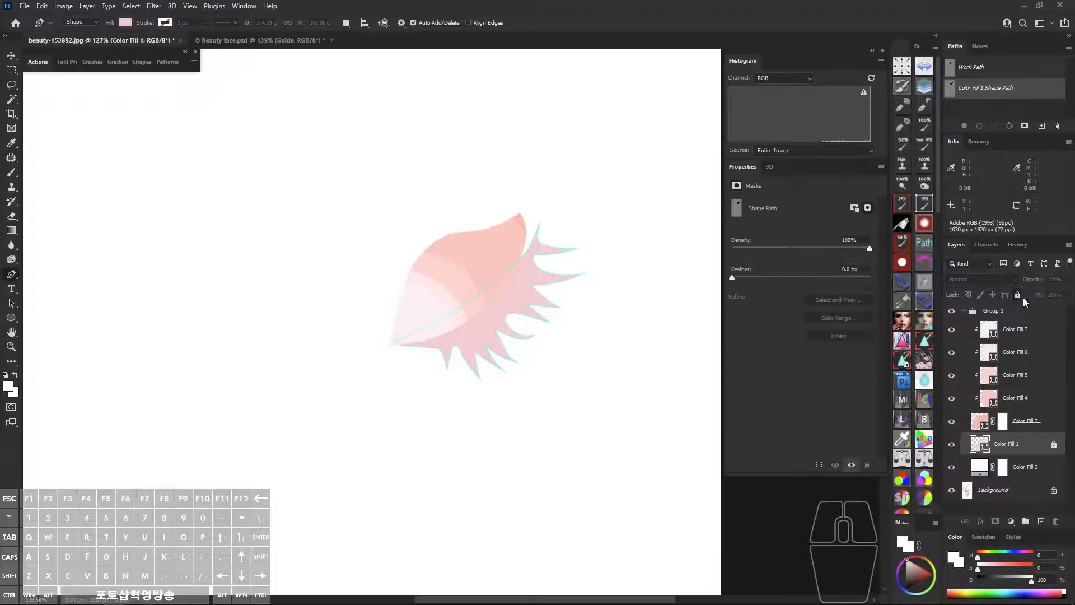
Undo the unlocking of the Background layer and delete Group 1 with all its color fill layers.
left_click(1054, 490)
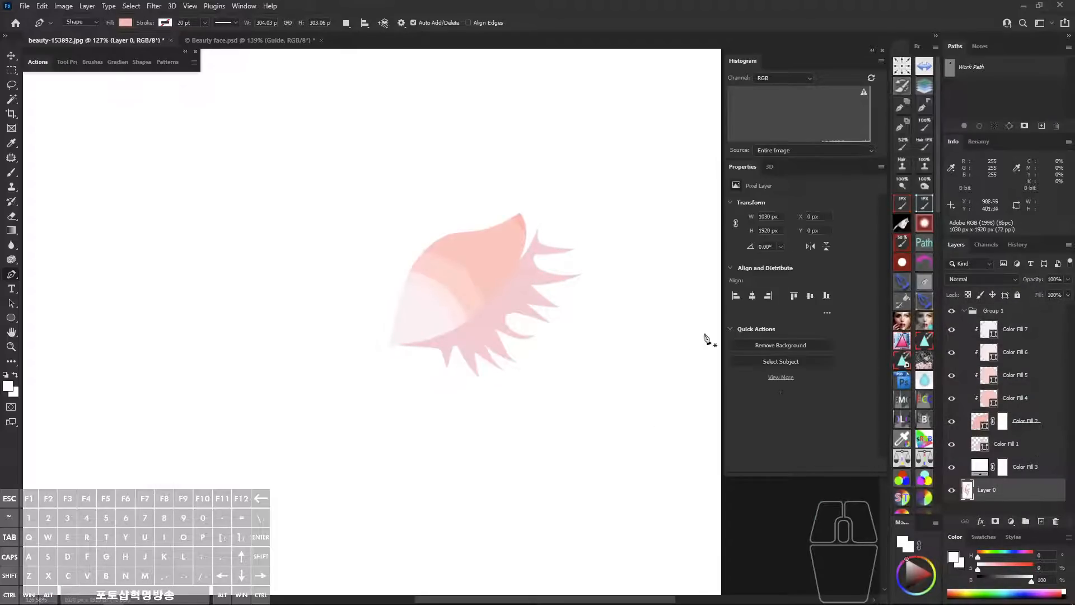
left_click(1027, 320)
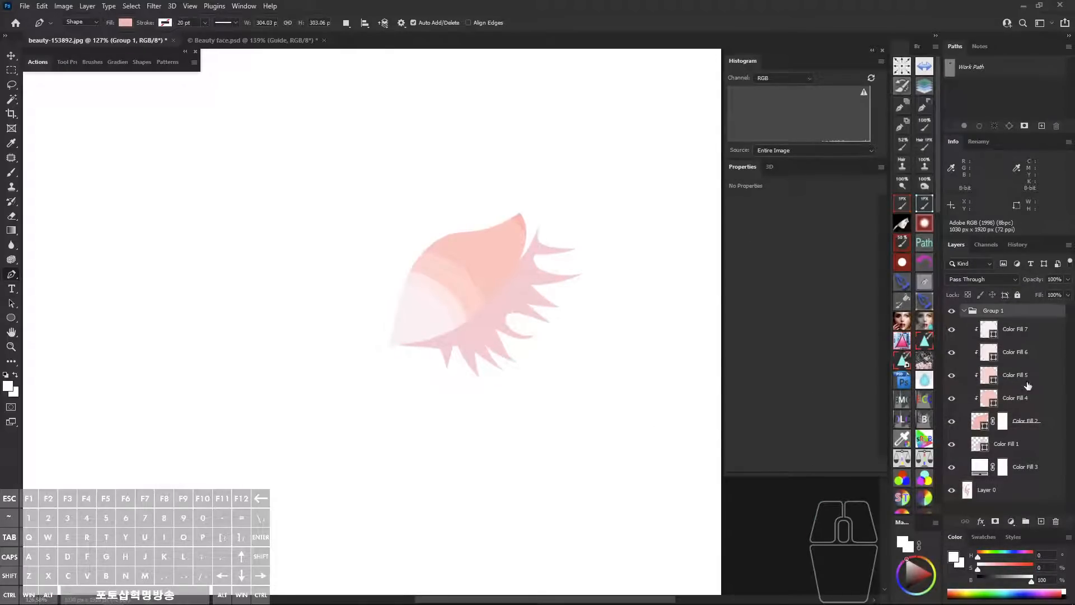
key("ctrl+z")
left_click(1032, 472)
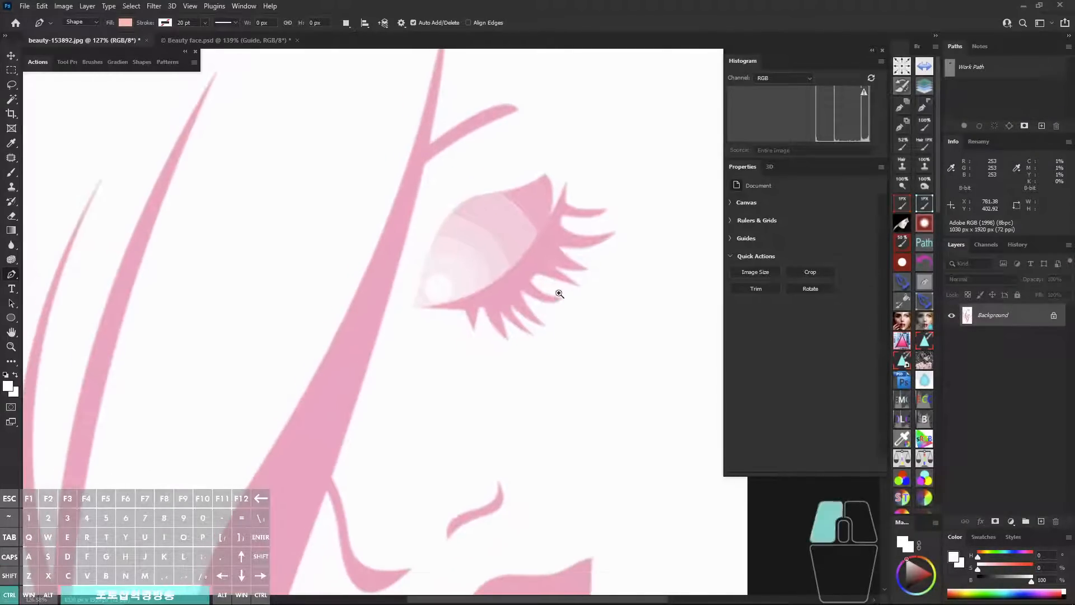
Examine the hair, face, eye, nose and lip shapes across the whole portrait and clear the annotation strokes.
left_click_drag(560, 294, 521, 295)
key("alt")
left_click_drag(466, 129, 583, 365)
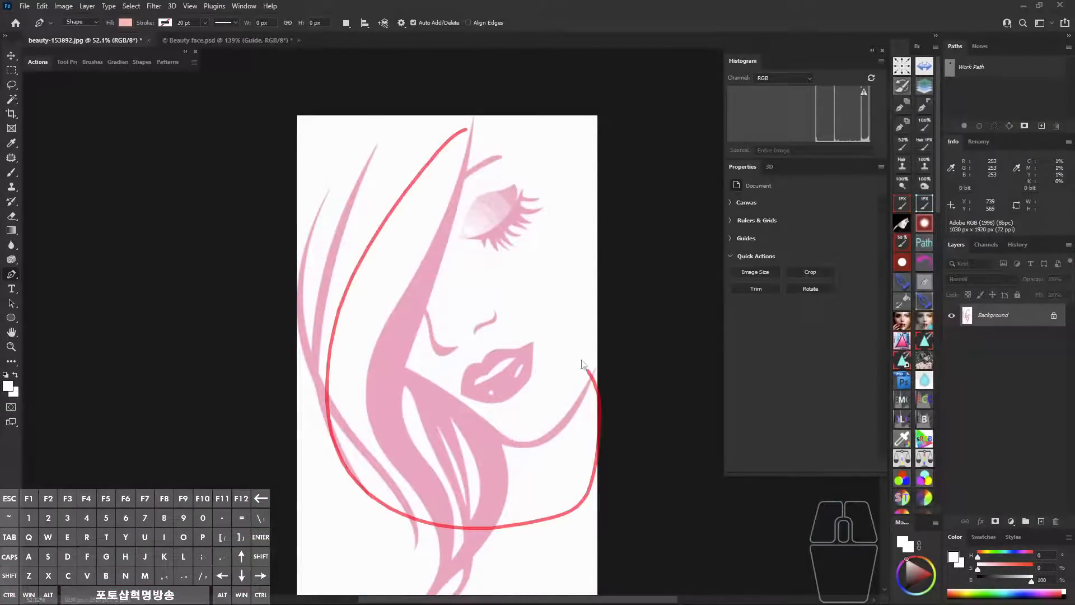
mouse_move(376, 256)
left_mouse_down()
mouse_move(515, 203)
mouse_move(505, 387)
left_mouse_up()
mouse_move(482, 186)
left_mouse_down()
mouse_move(470, 214)
mouse_move(496, 232)
mouse_move(510, 216)
left_mouse_up()
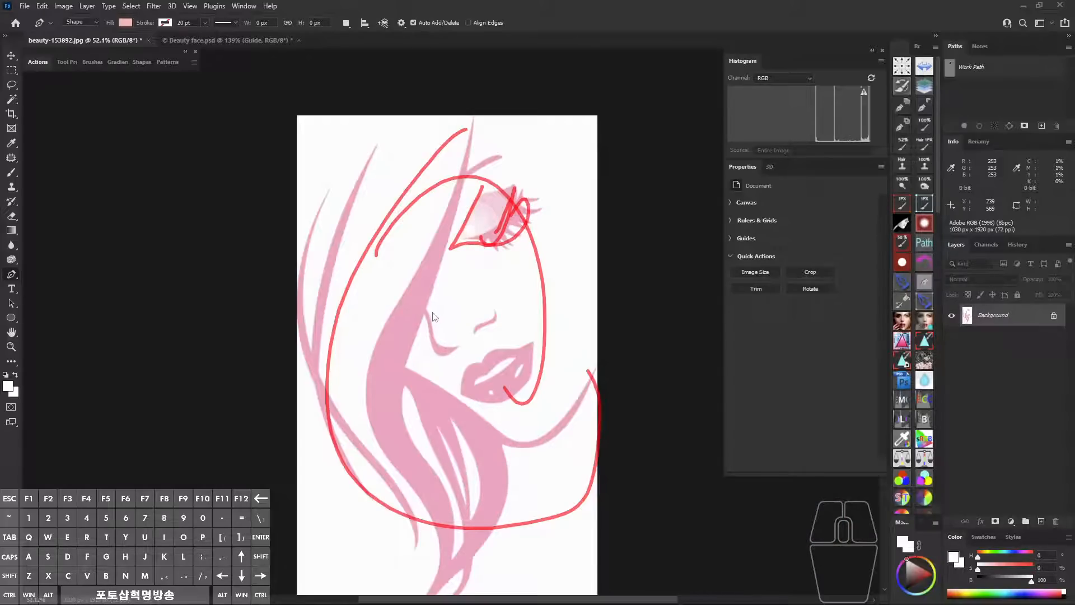
mouse_move(431, 309)
left_mouse_down()
mouse_move(449, 353)
mouse_move(444, 333)
mouse_move(465, 346)
mouse_move(440, 330)
mouse_move(481, 322)
mouse_move(481, 303)
mouse_move(490, 316)
mouse_move(478, 332)
left_mouse_up()
mouse_move(464, 391)
left_mouse_down()
mouse_move(493, 355)
mouse_move(529, 354)
mouse_move(435, 411)
left_mouse_up()
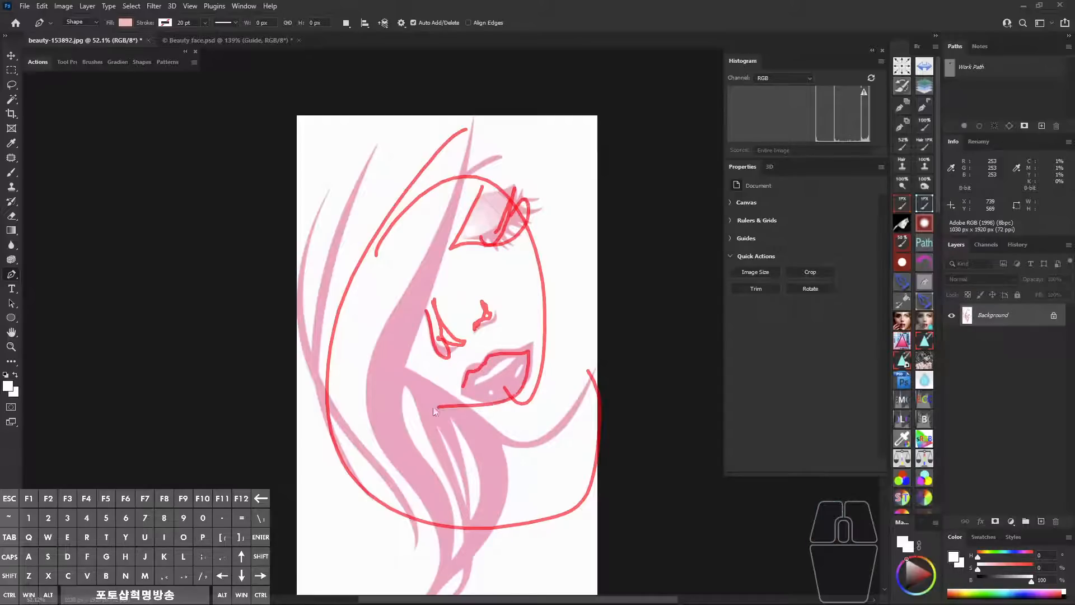
key("Escape")
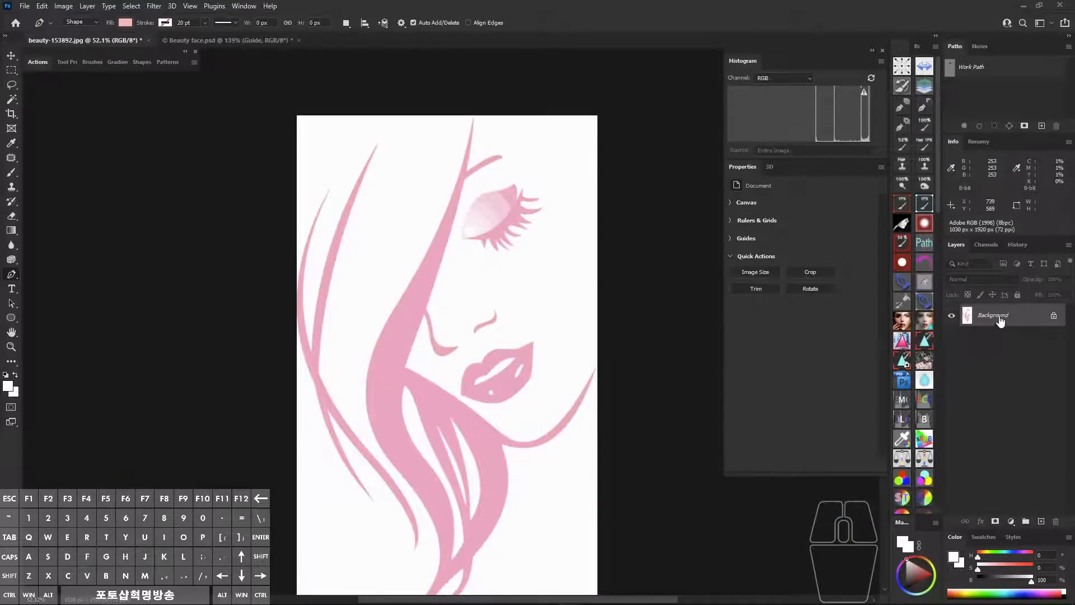
Duplicate the Background layer, name the copy "Guide", and select the Background layer underneath it.
key("ctrl")
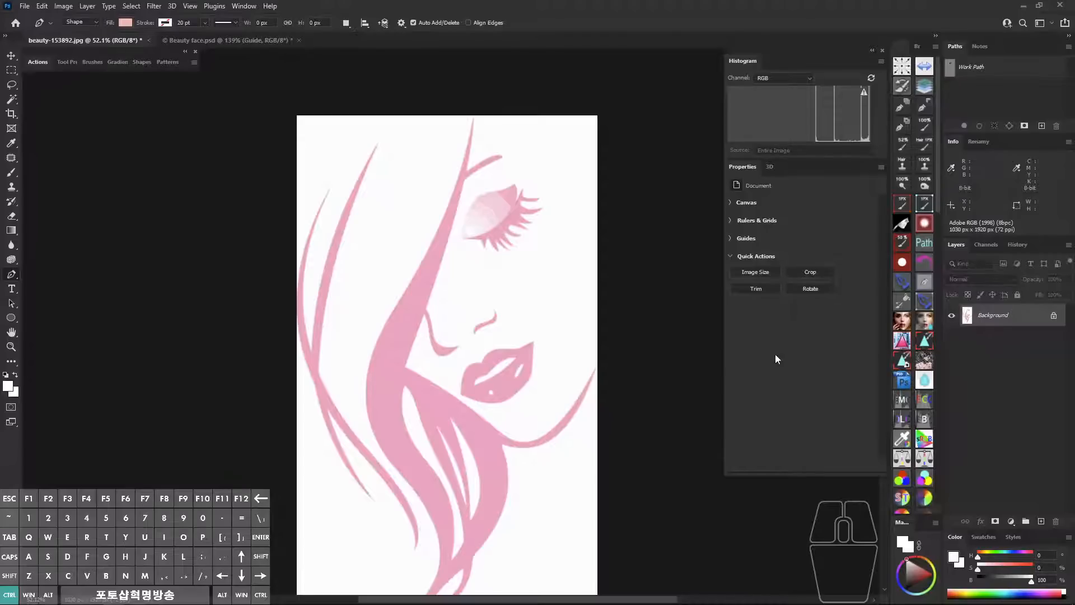
key("ctrl+j")
double_click(990, 315)
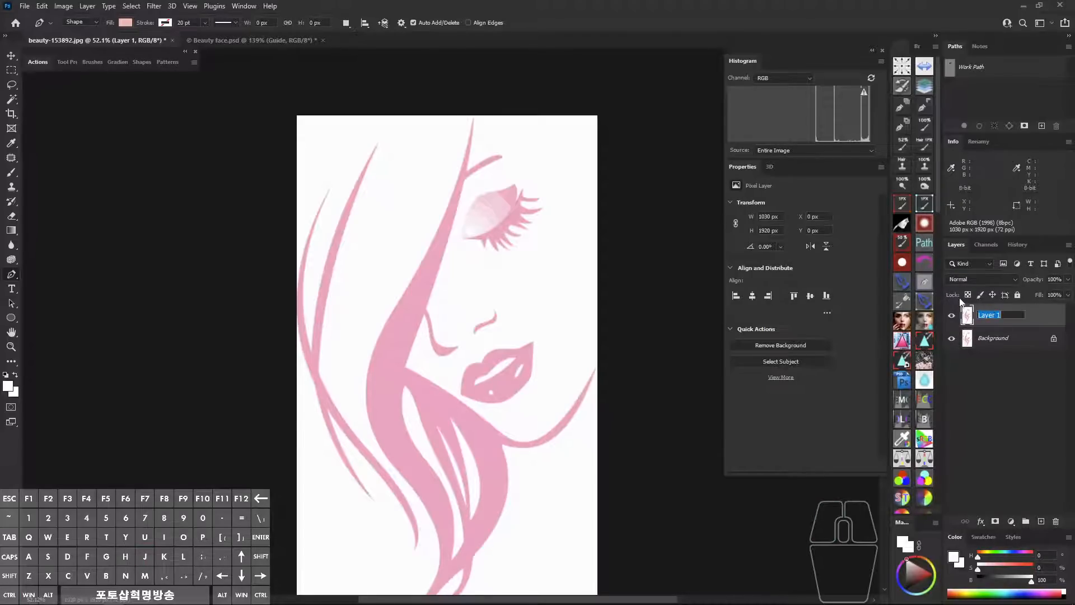
key("shift")
type("Guide")
key("Return")
left_click(1000, 338)
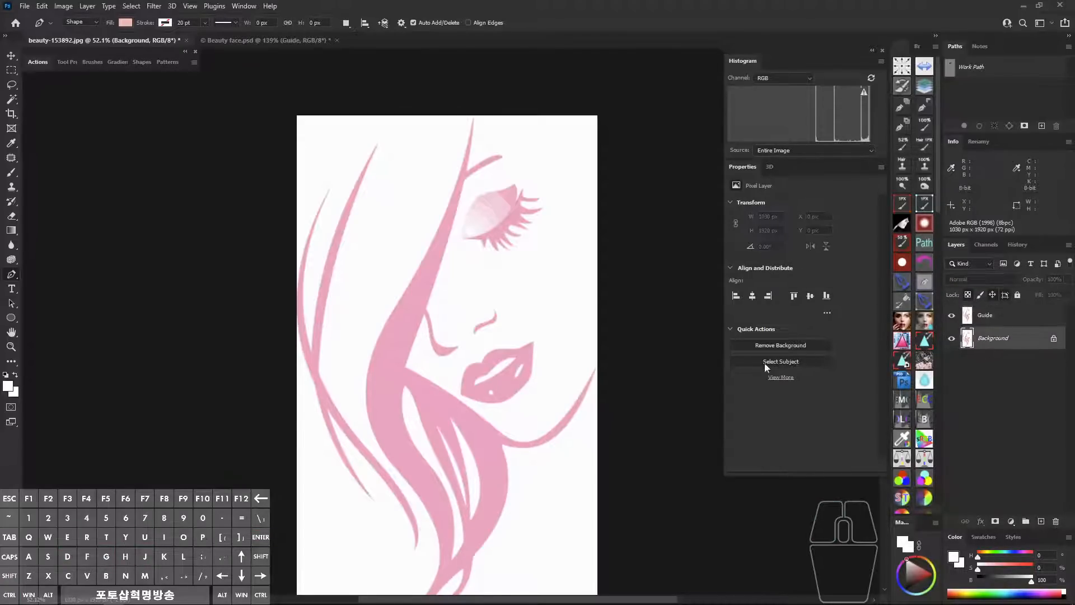
Examine the hue slider and color field in the Pen tool's shape fill Color Picker and cancel the dialog.
left_click(125, 23)
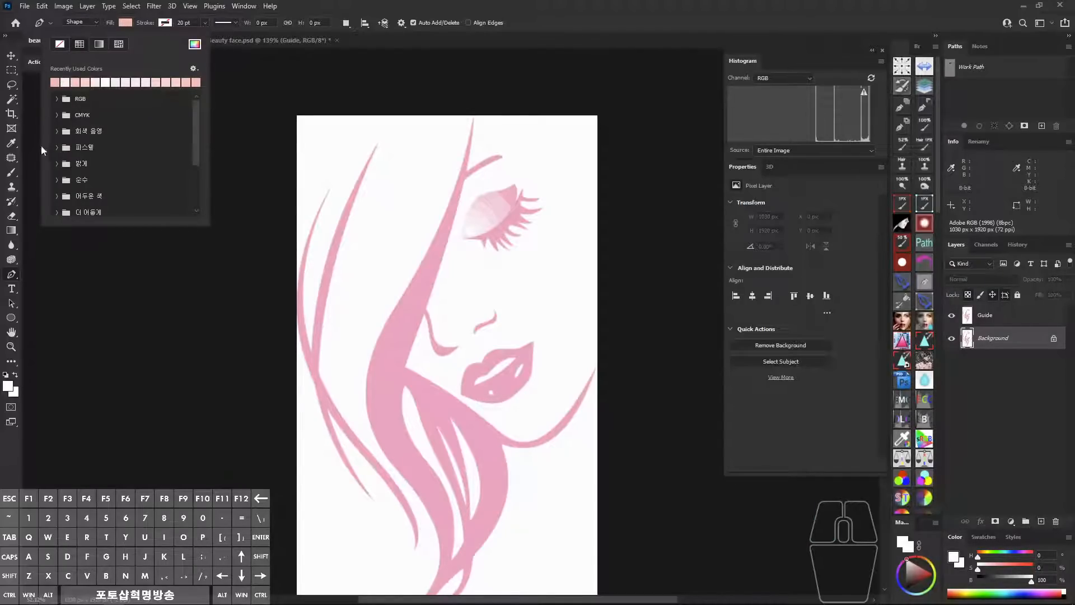
left_click(297, 12)
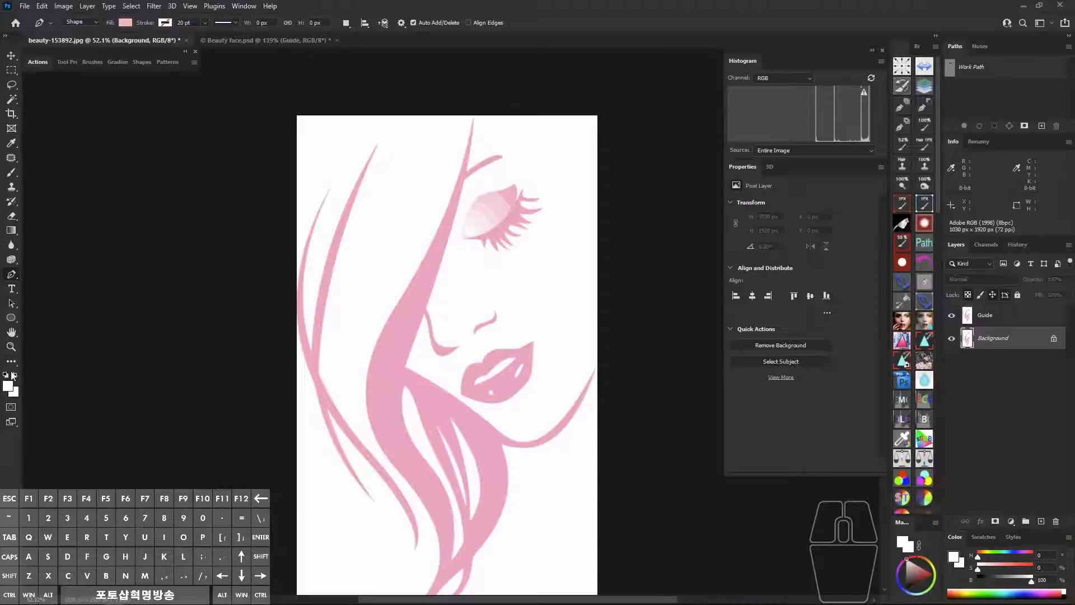
left_click(126, 23)
left_click(194, 44)
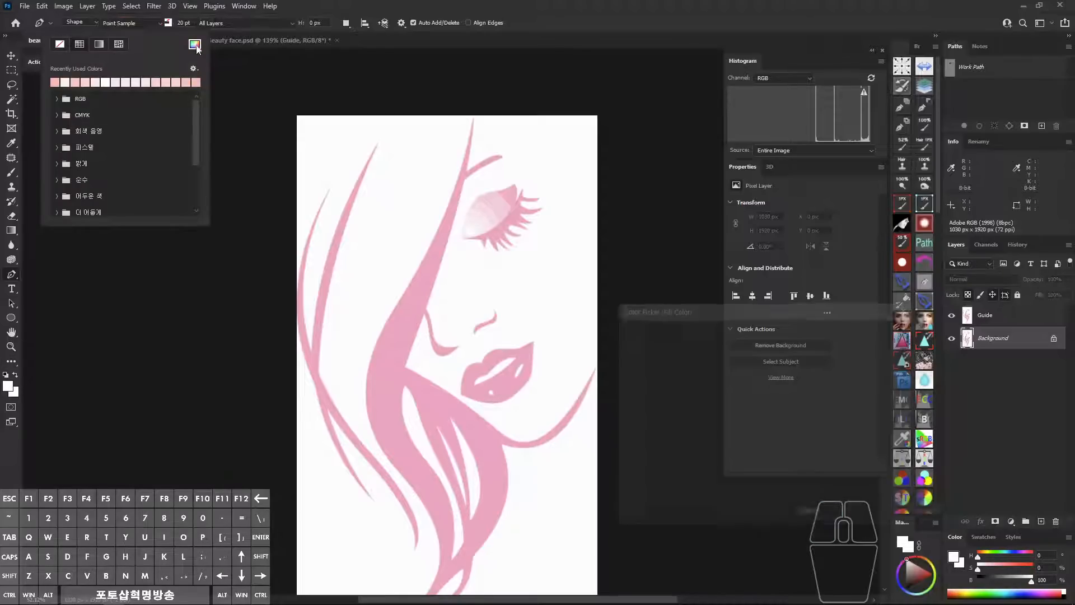
left_click_drag(788, 474, 769, 493)
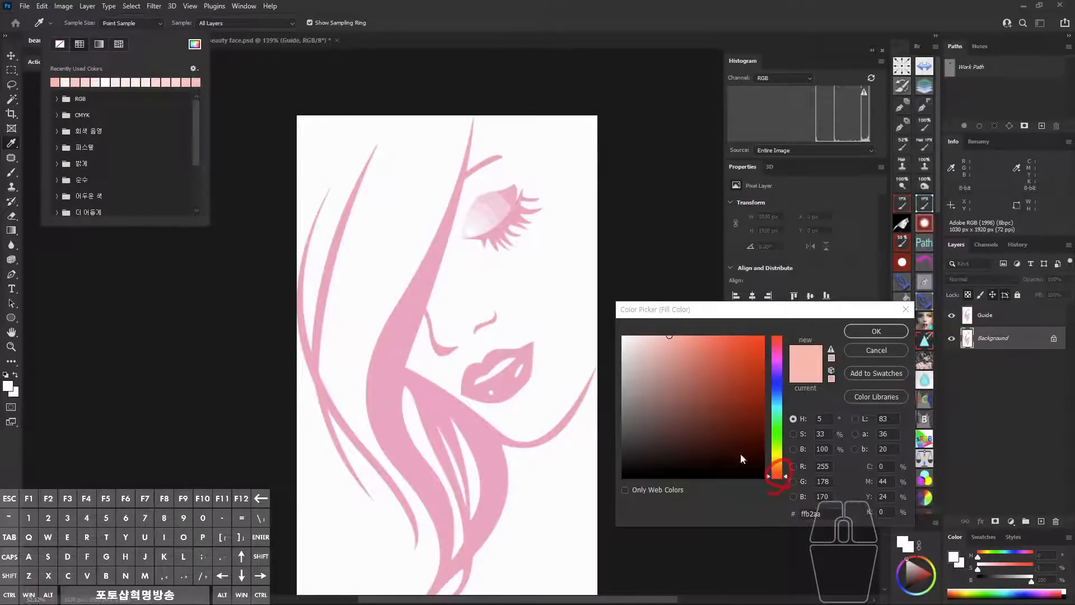
left_click_drag(672, 336, 686, 340)
key("alt+z")
left_click(672, 338)
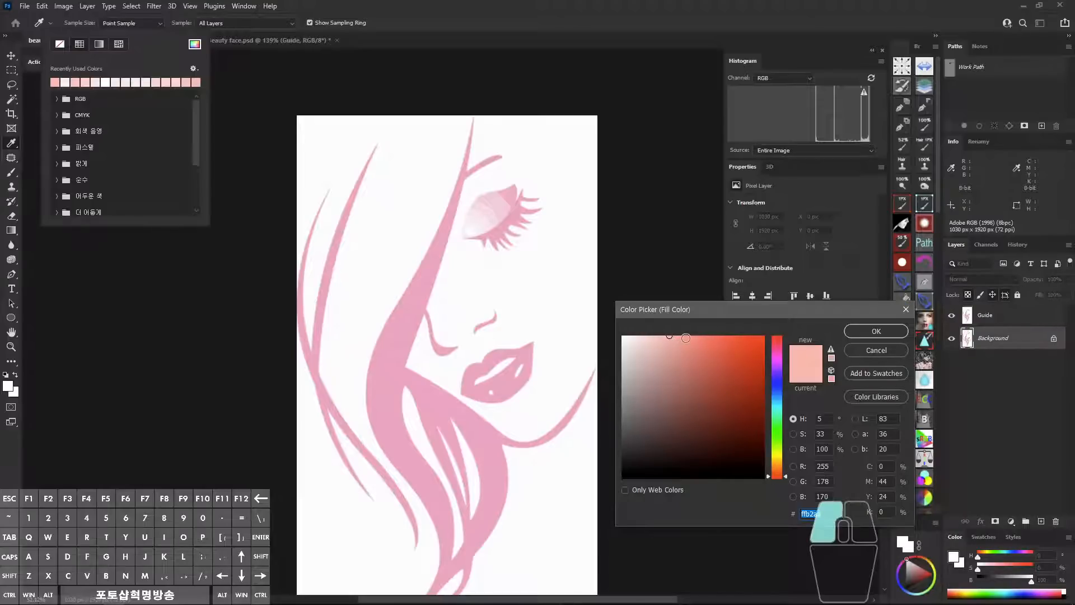
left_click(877, 351)
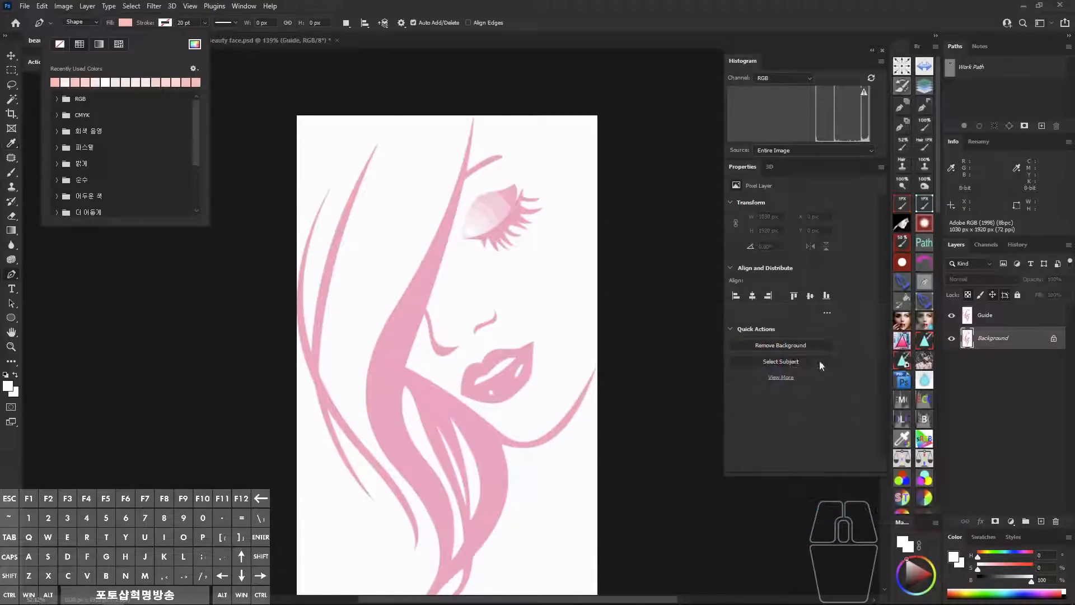
Examine the Pen tool's Shape mode, fill, stroke and path operation options.
left_click(474, 189, "ctrl")
left_click_drag(473, 189, 487, 250)
left_click(93, 23)
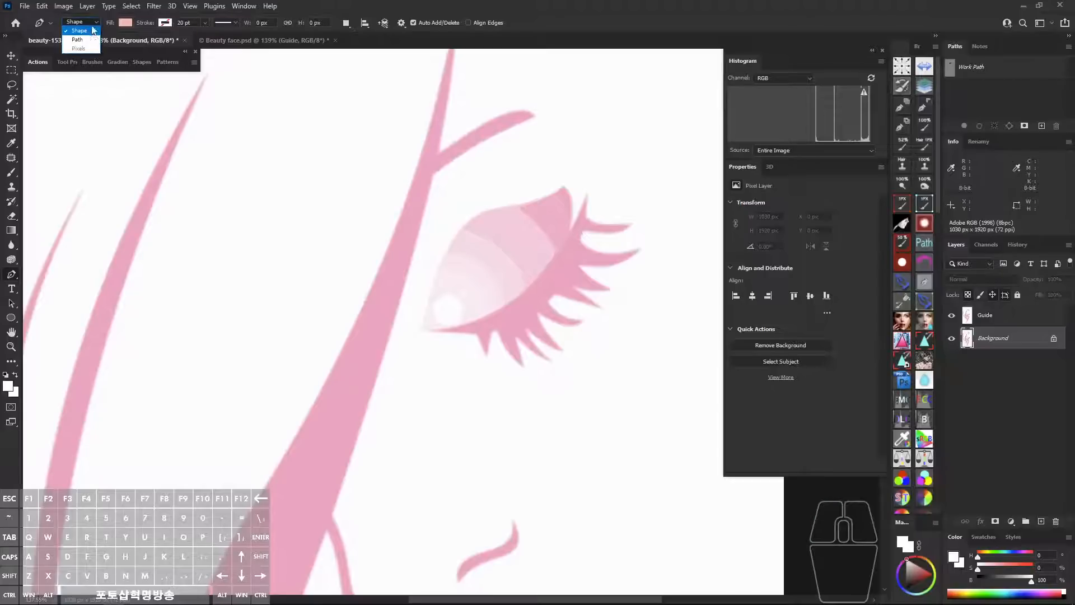
left_click(90, 31)
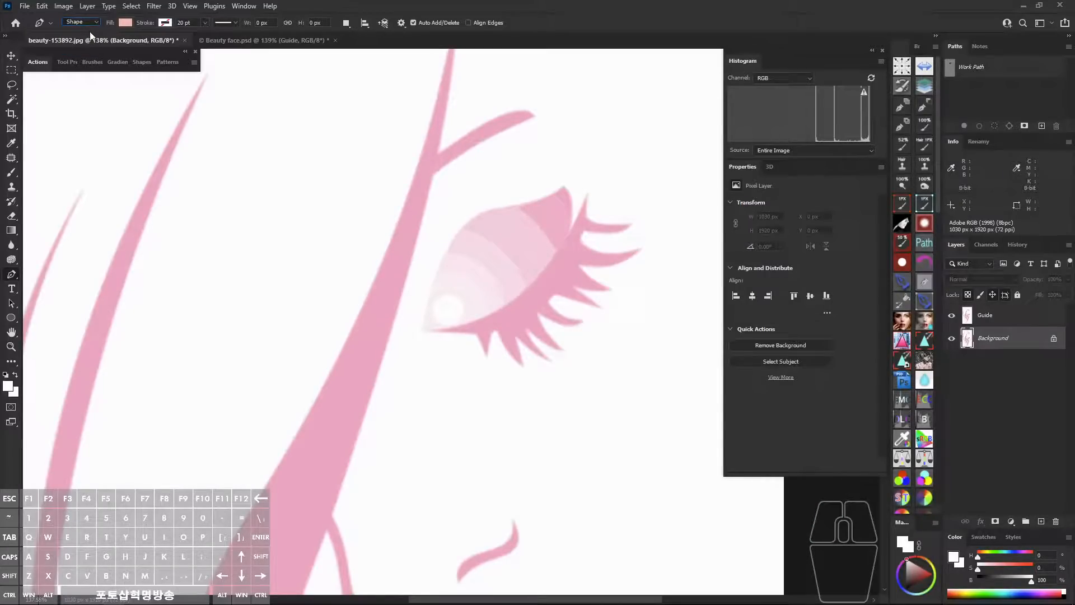
left_click(124, 24)
left_click(168, 26)
left_click_drag(171, 19, 147, 43)
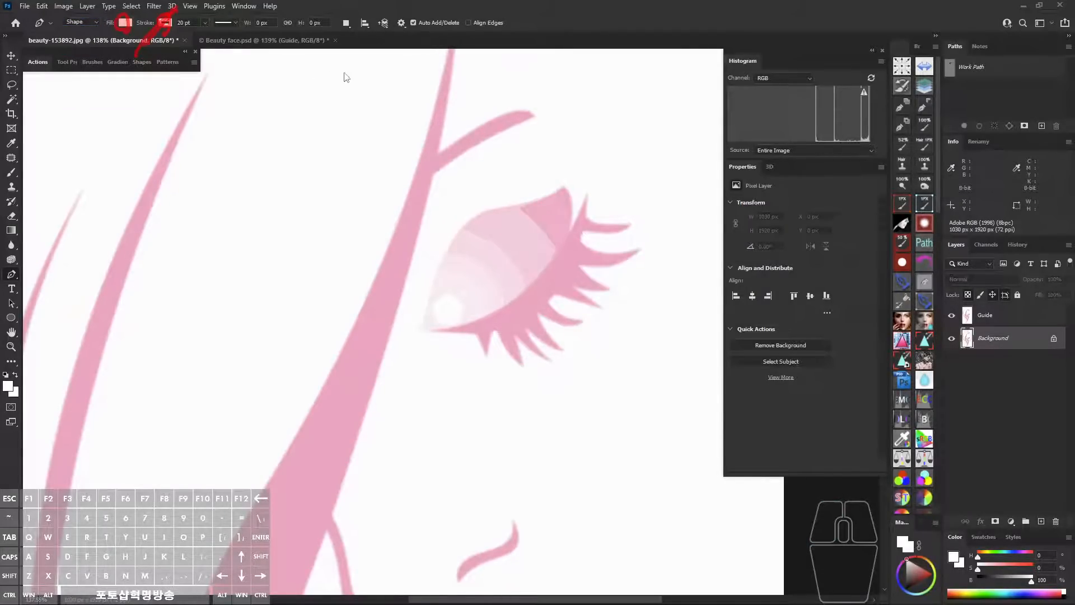
left_click(346, 24)
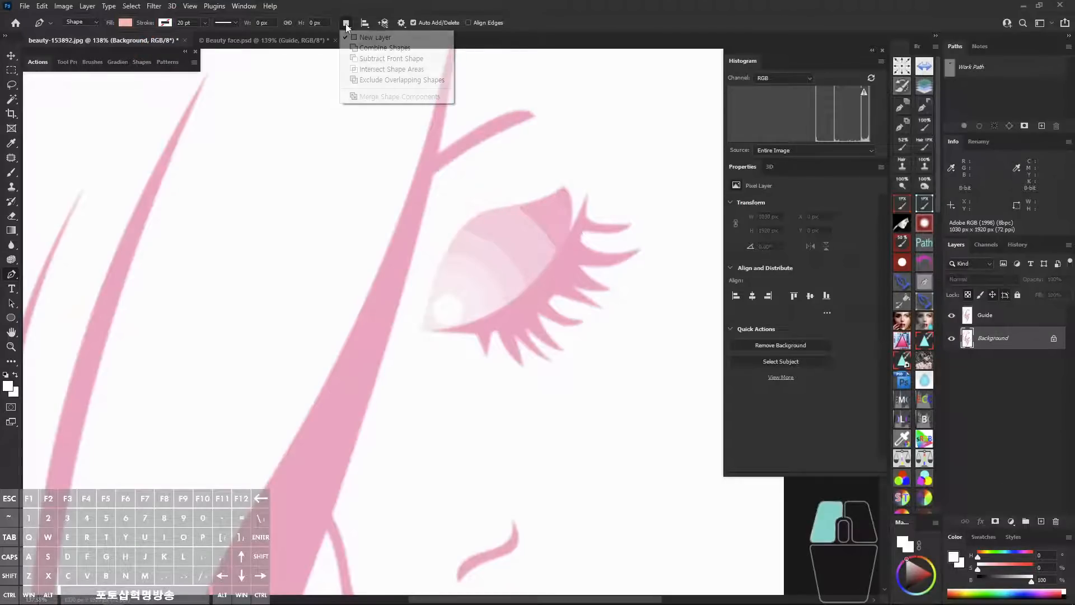
left_click(356, 49)
Trace the closed outline of the eyelid with the Pen tool, from the inner corner over the upper edge and back along the lash line.
left_click_drag(526, 259, 399, 367)
left_click(385, 382)
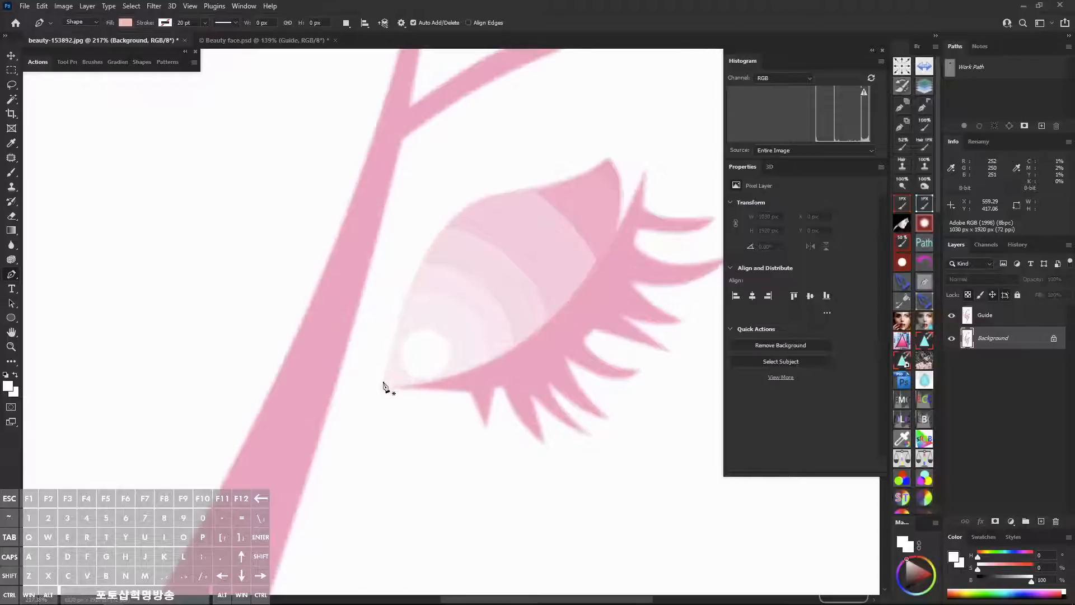
left_click_drag(428, 260, 440, 235)
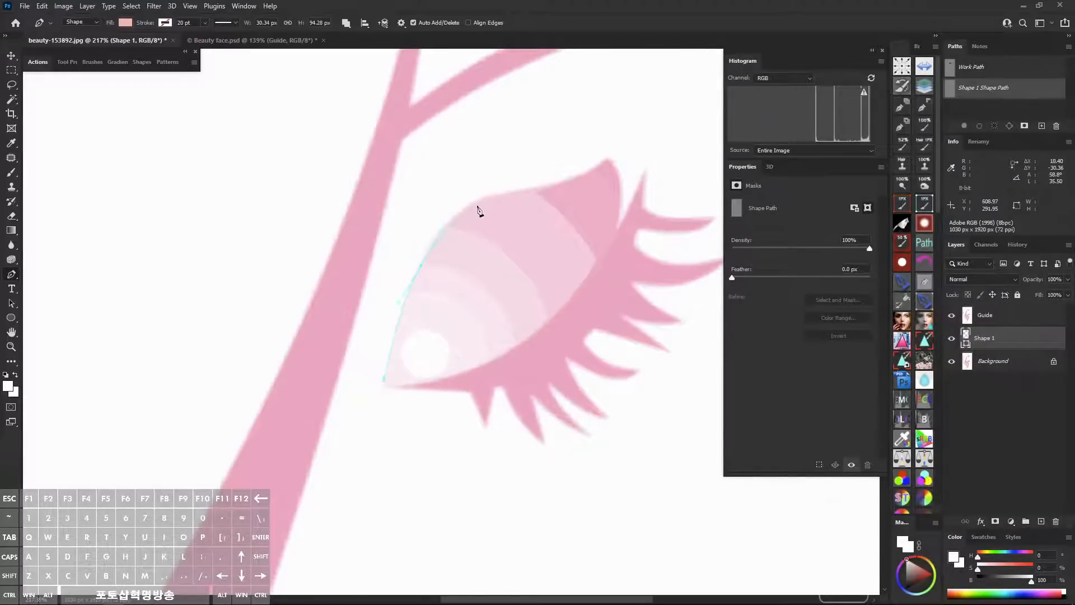
left_click_drag(479, 200, 564, 181)
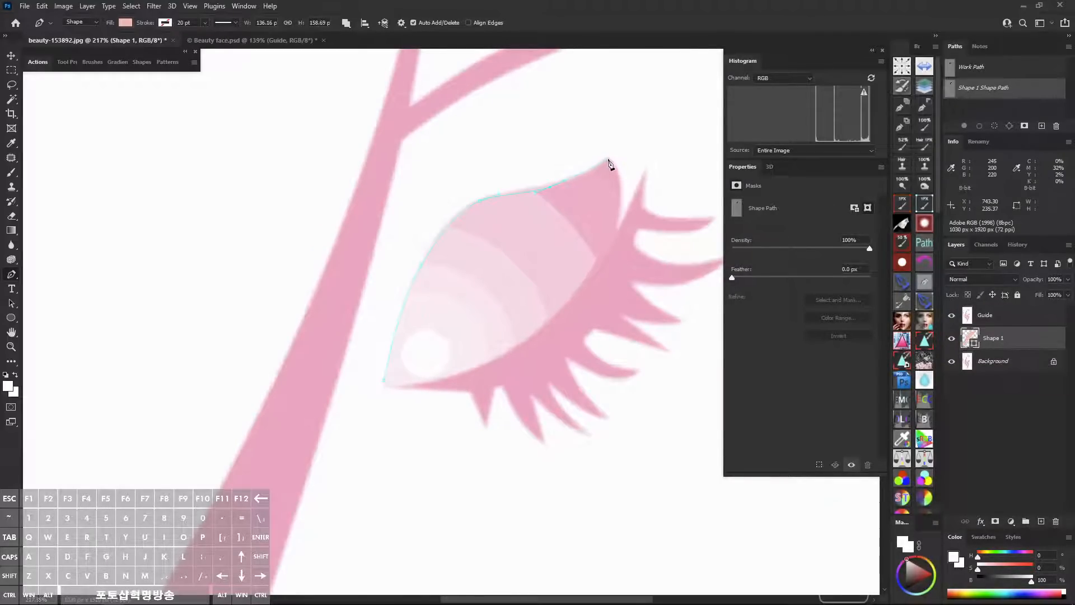
left_click(608, 159)
left_click_drag(615, 231, 607, 263)
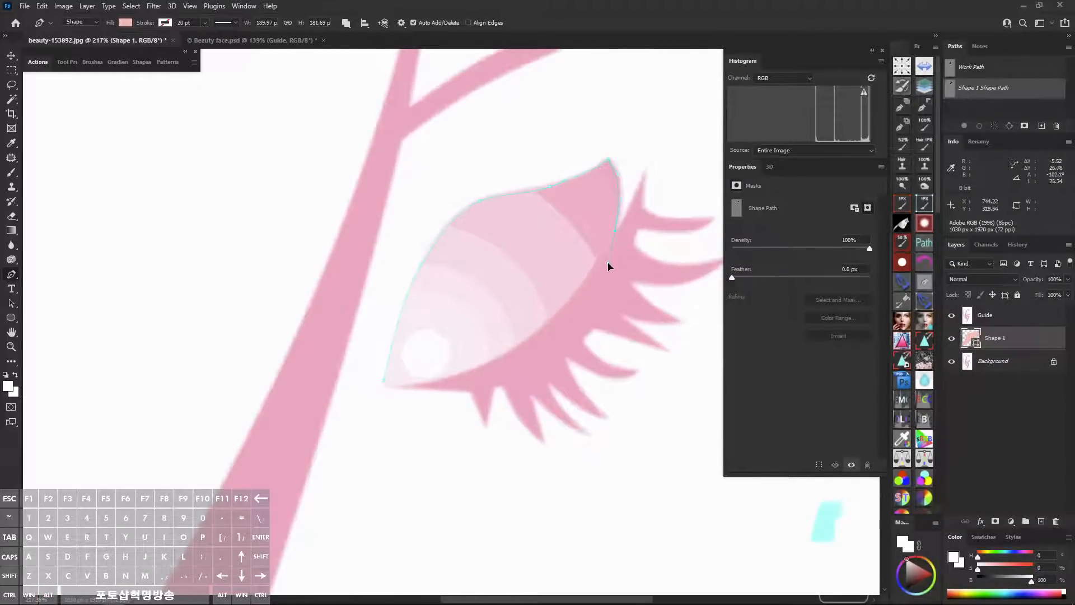
left_click_drag(515, 349, 462, 378)
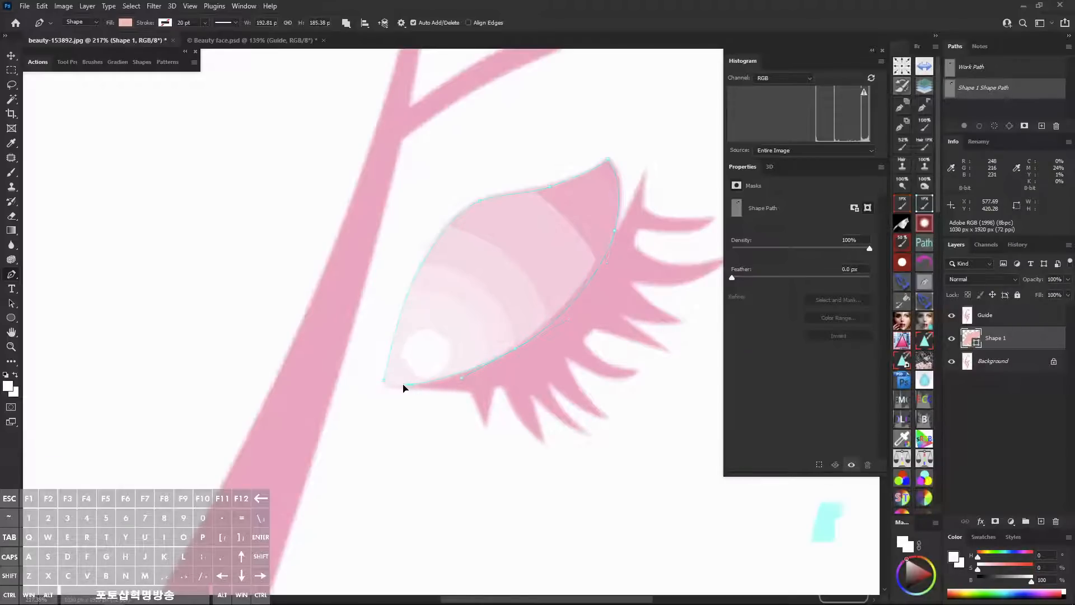
left_click(384, 382)
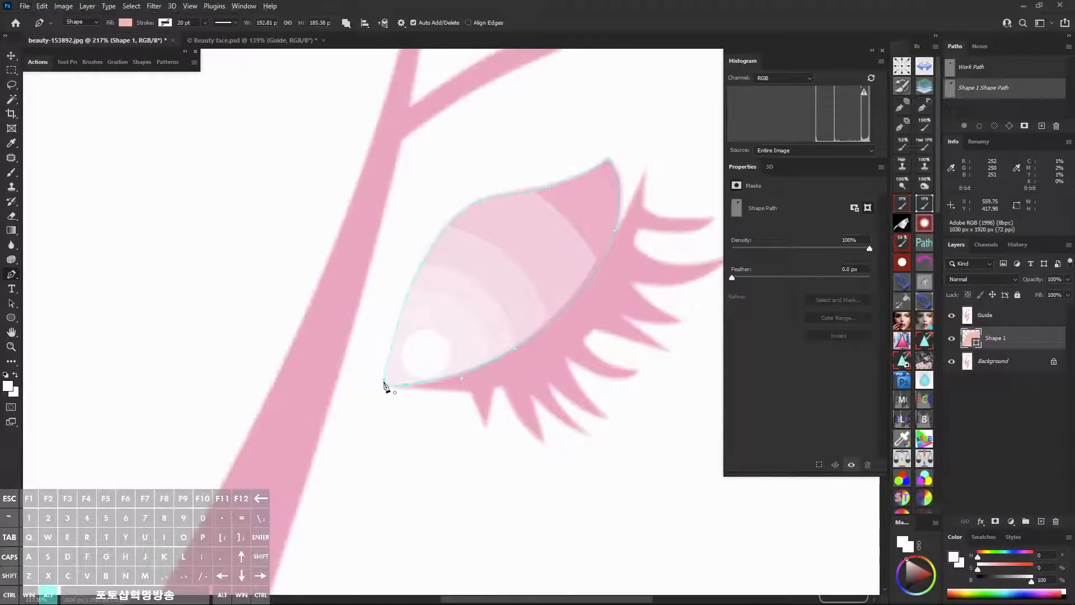
left_click_drag(385, 382, 385, 373)
Toggle the Guide layer with the script repeatedly to compare the traced eyelid shape with the original artwork.
scroll(565, 310, "down", 3)
left_click_drag(562, 310, 542, 287)
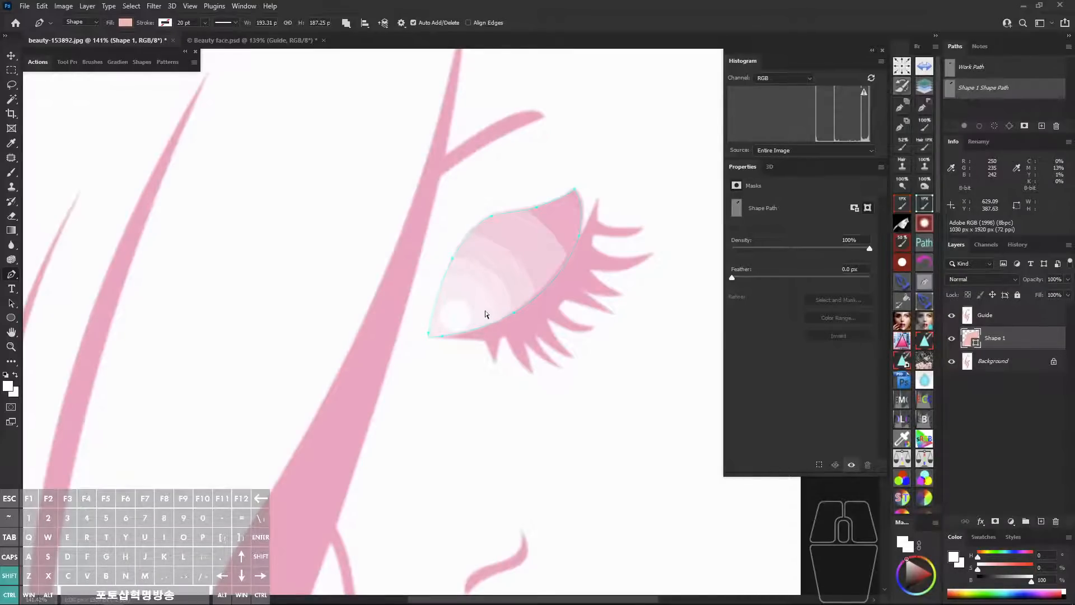
key("shift+q")
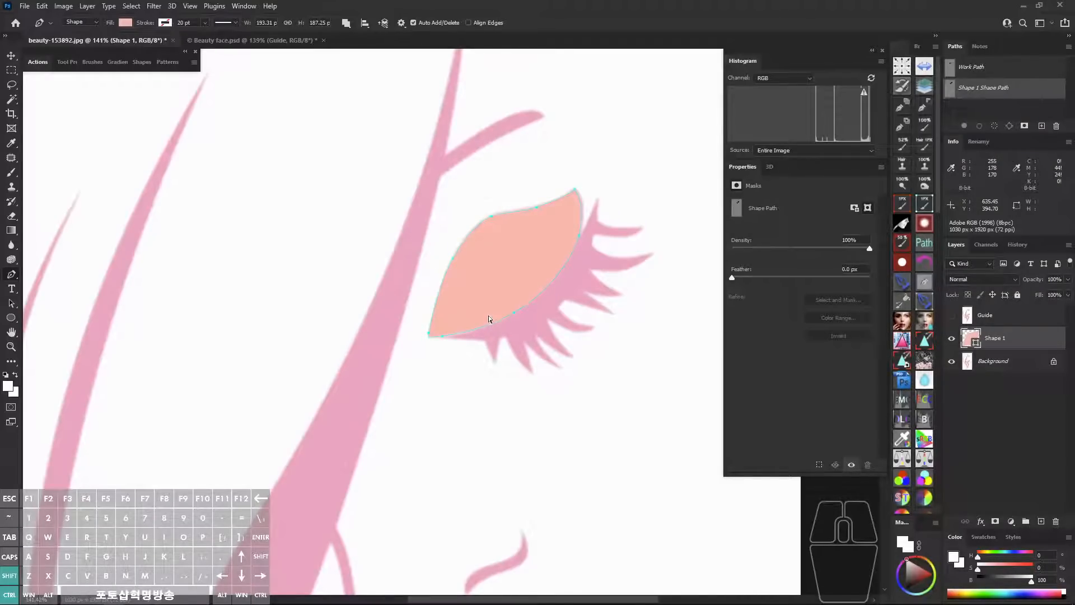
key("shift+q")
key("shift+q")
key("shift+q")
key("shift+q")
key("shift+q")
left_click_drag(421, 174, 608, 355)
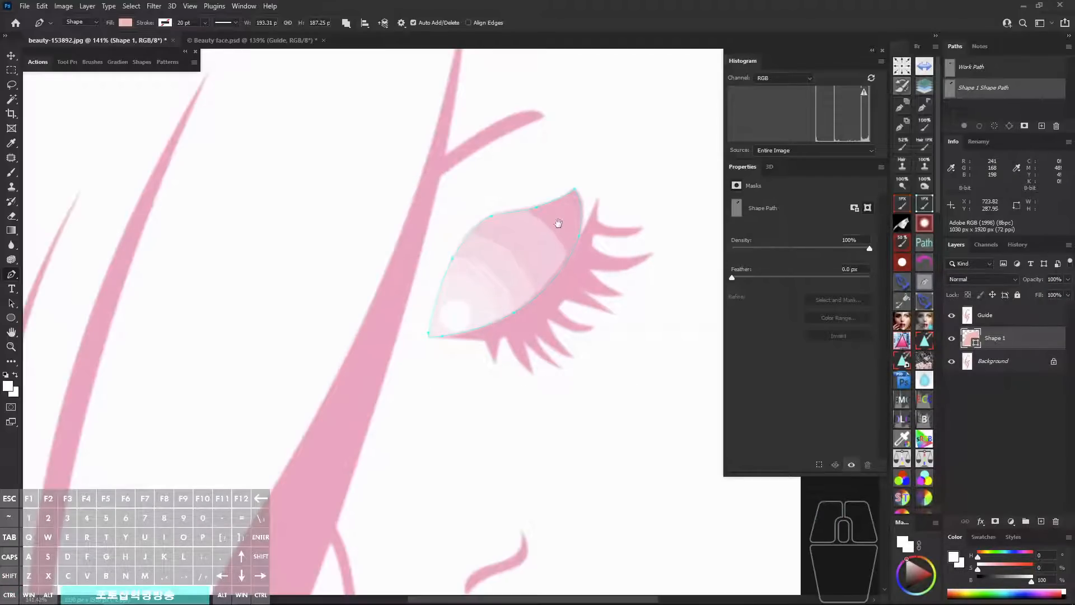
Turn off Auto Add/Delete for the Pen tool and place a new curve point on the eyelid's upper edge.
left_click_drag(542, 206, 562, 254)
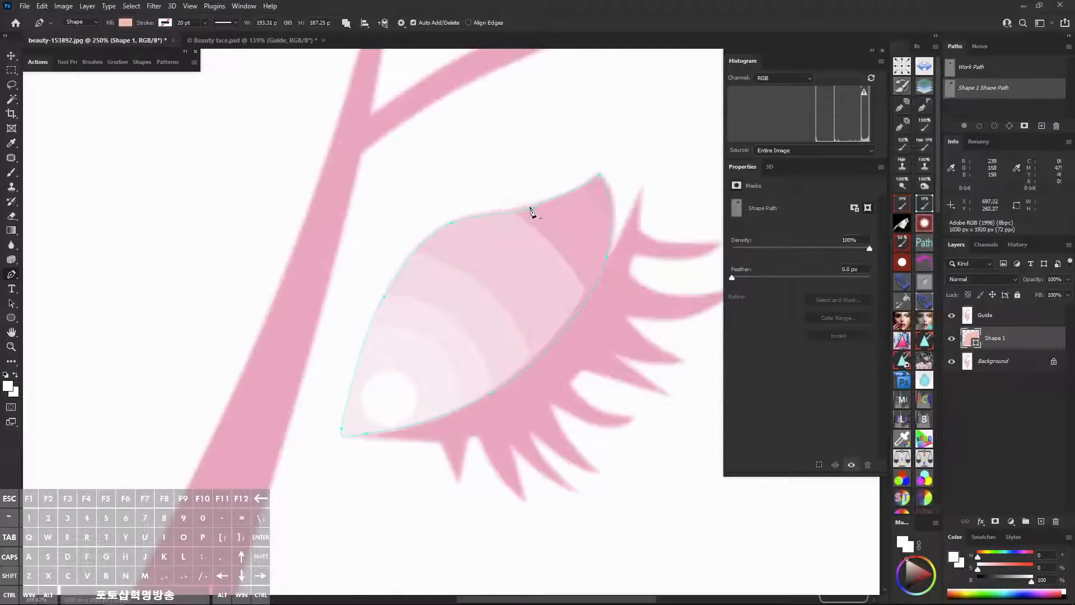
left_click(414, 23)
mouse_move(532, 206)
left_mouse_down()
mouse_move(554, 193)
mouse_move(530, 216)
mouse_move(516, 214)
mouse_move(549, 200)
mouse_move(537, 199)
left_mouse_up()
left_click(554, 168, "ctrl")
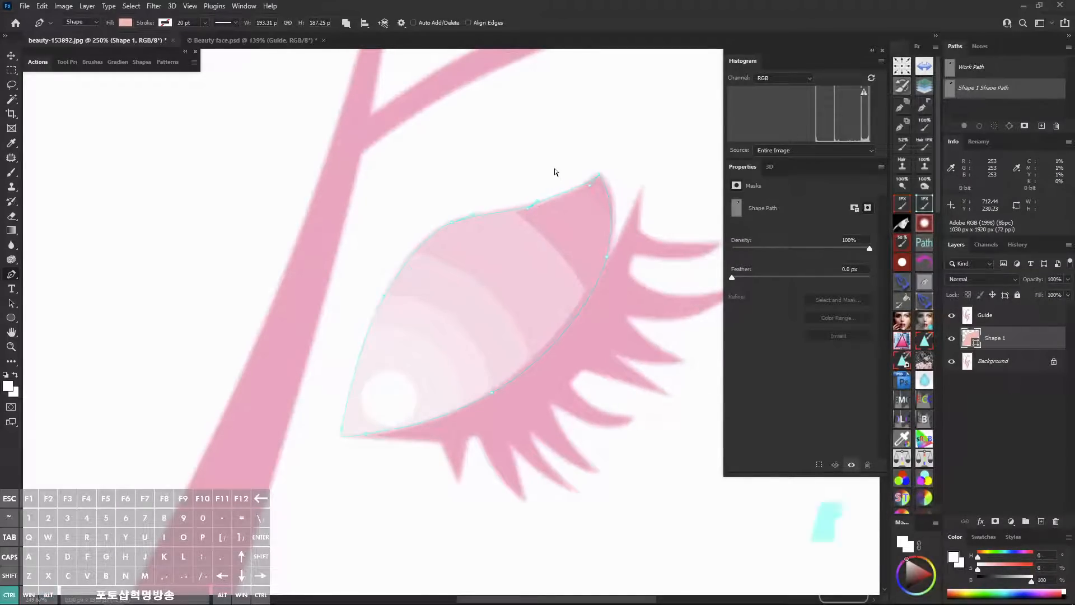
Select the Shape 1 layer and hide the Guide layer.
left_click(1009, 338)
key("ctrl+shift+F1")
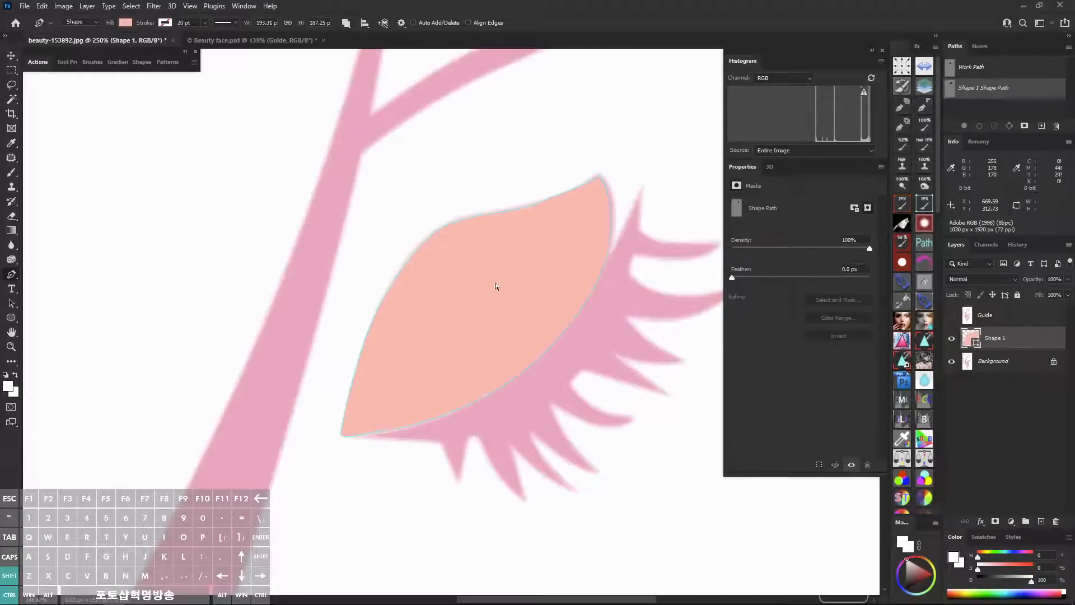
mouse_move(546, 208)
left_mouse_down()
mouse_move(570, 248)
mouse_move(543, 213)
left_mouse_up()
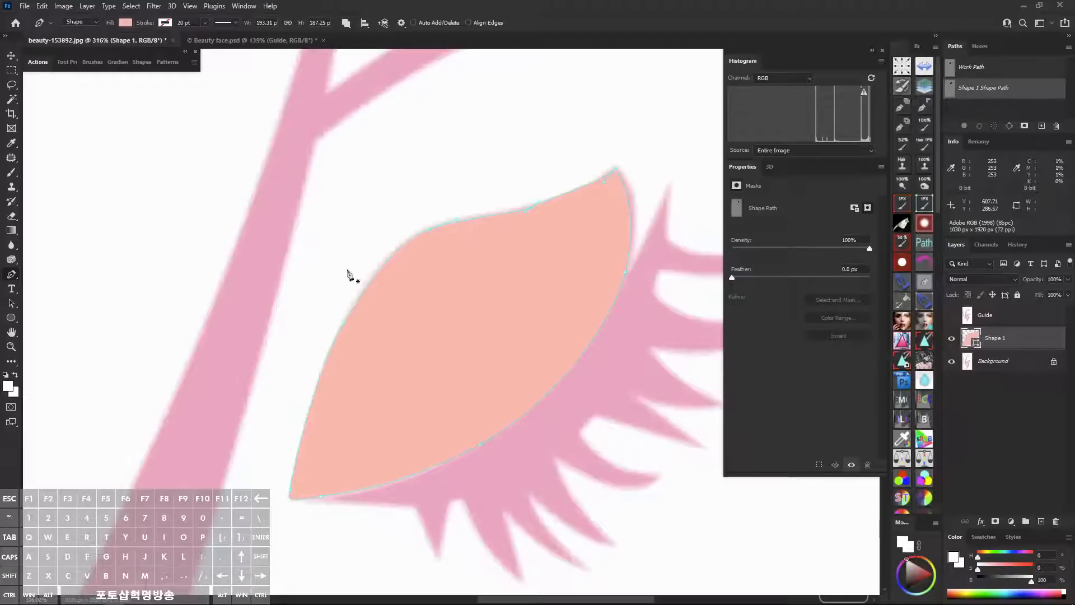
Examine the variants in the Pen tool group and cycle between them.
left_click(12, 277)
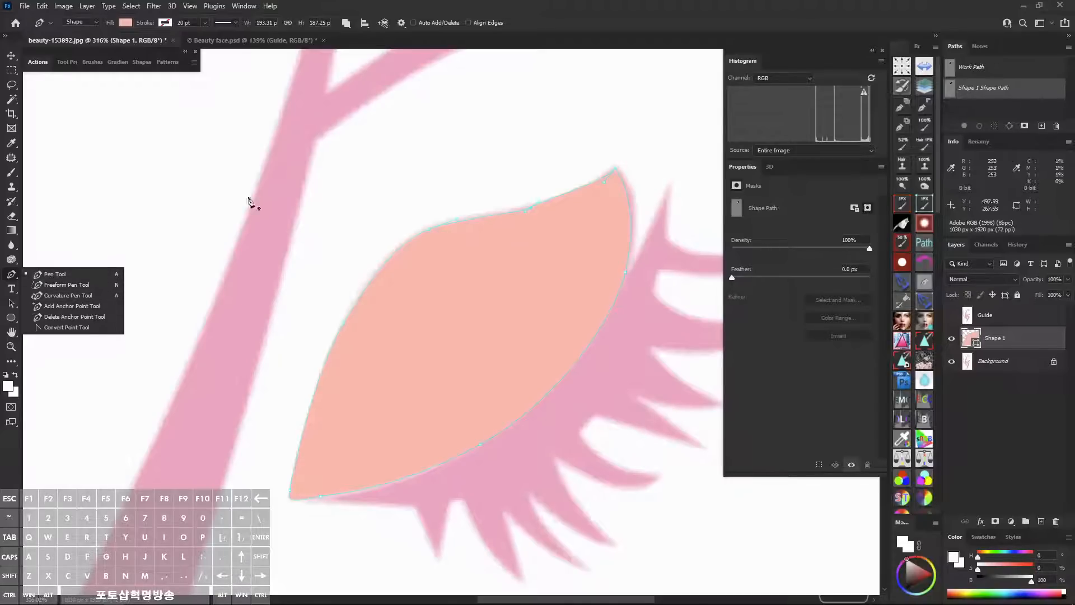
key("space")
left_click_drag(438, 292, 435, 293)
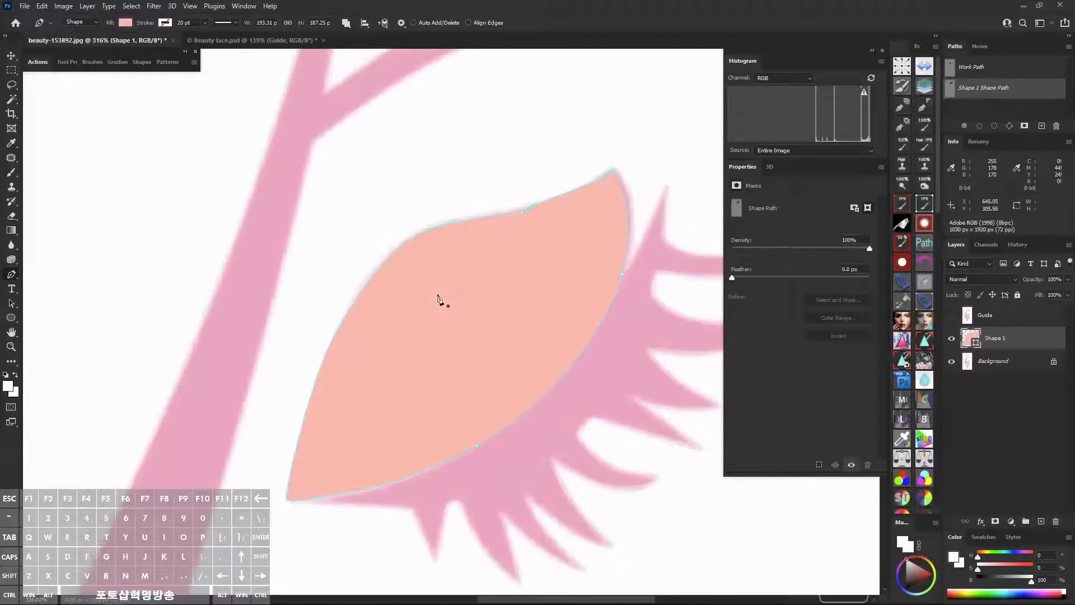
key("a")
key("shift")
key("shift+a")
key("shift+p")
key("shift+a")
key("shift+a")
key("shift+a")
key("shift+a")
key("shift+a")
key("shift+a")
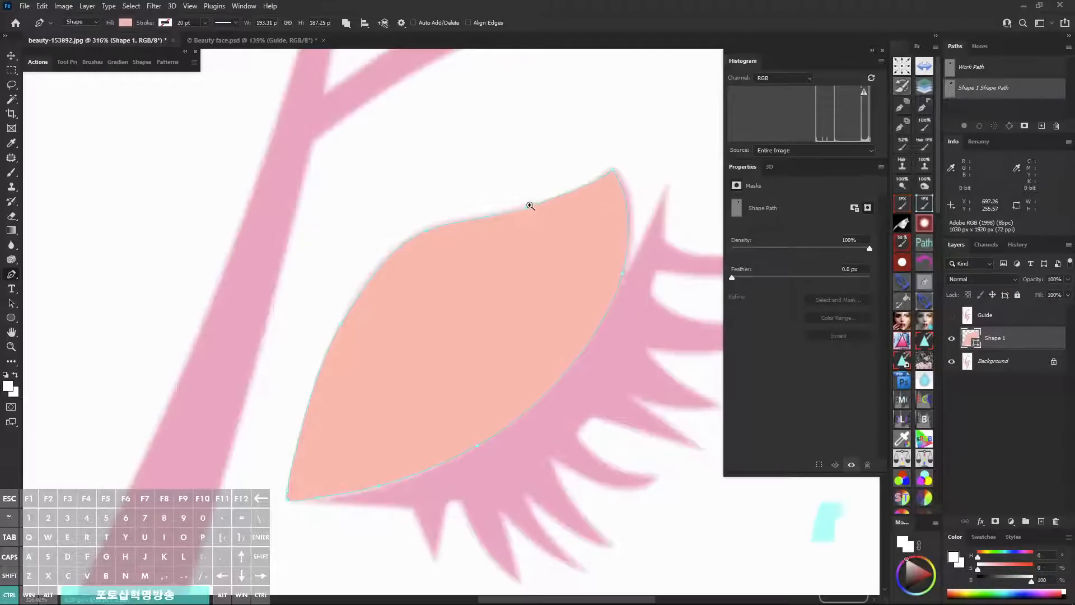
Switch to the Curvature Pen tool and adjust the points along the eyelid's upper edge to follow the artwork.
left_click_drag(529, 204, 558, 238)
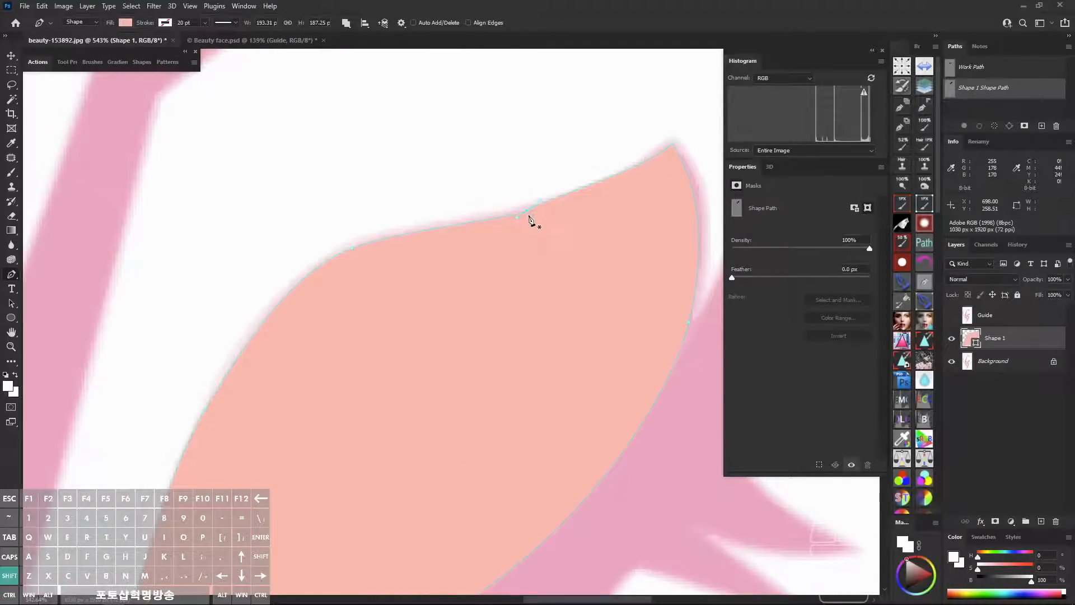
key("shift+a")
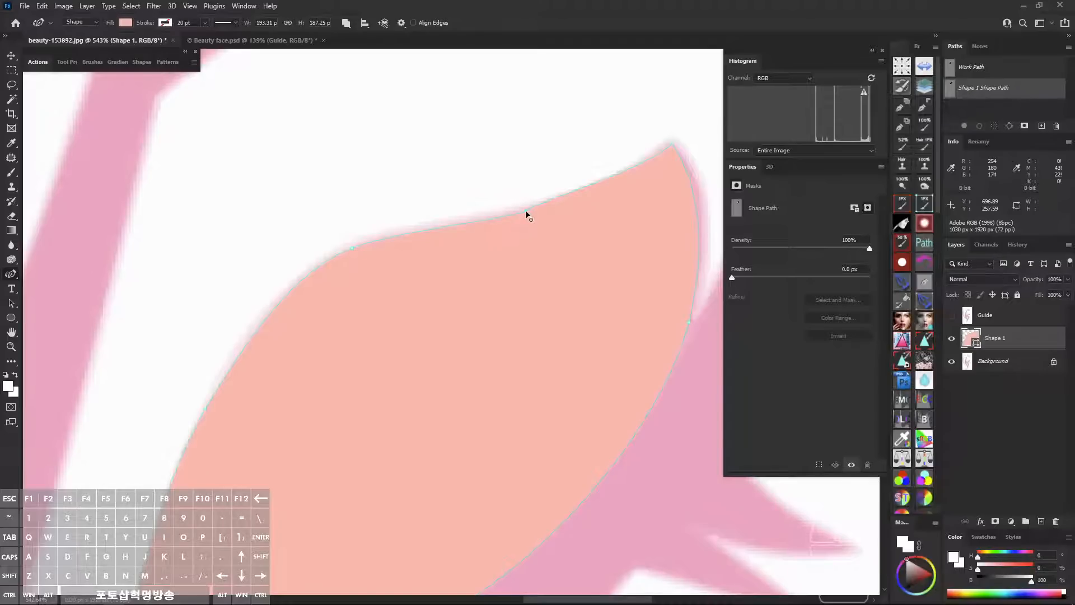
mouse_move(524, 211)
left_mouse_down()
mouse_move(501, 221)
mouse_move(525, 214)
left_mouse_up()
mouse_move(525, 214)
left_mouse_down()
mouse_move(509, 221)
mouse_move(533, 202)
mouse_move(517, 213)
left_mouse_up()
mouse_move(352, 248)
left_mouse_down()
mouse_move(323, 273)
mouse_move(351, 255)
left_mouse_up()
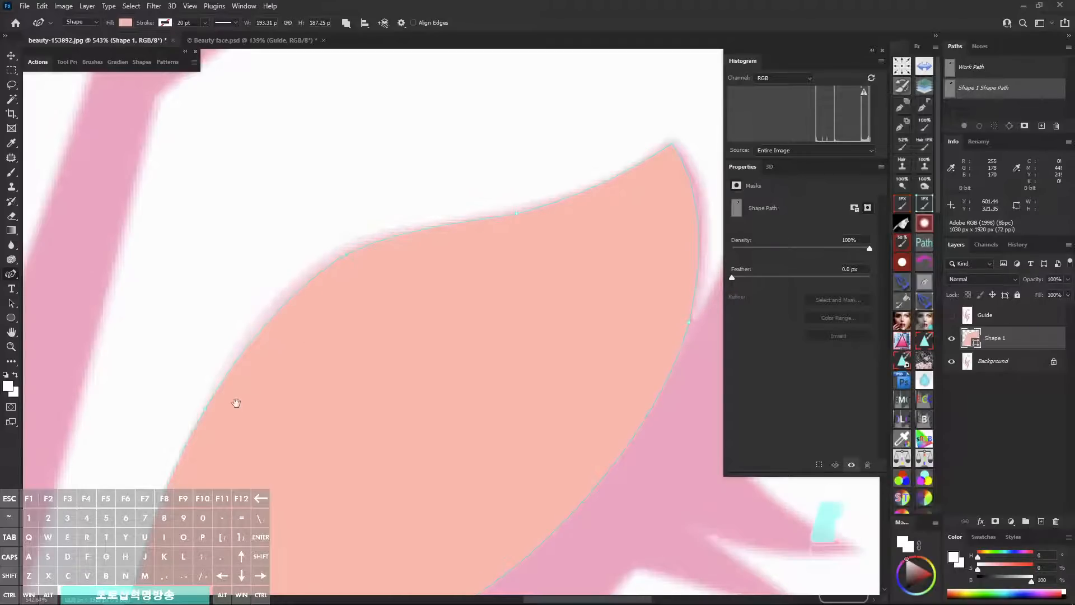
Add a curvature point on the eyelid's inner edge below the upper curve and nudge it onto the artwork outline.
left_click_drag(235, 401, 376, 213)
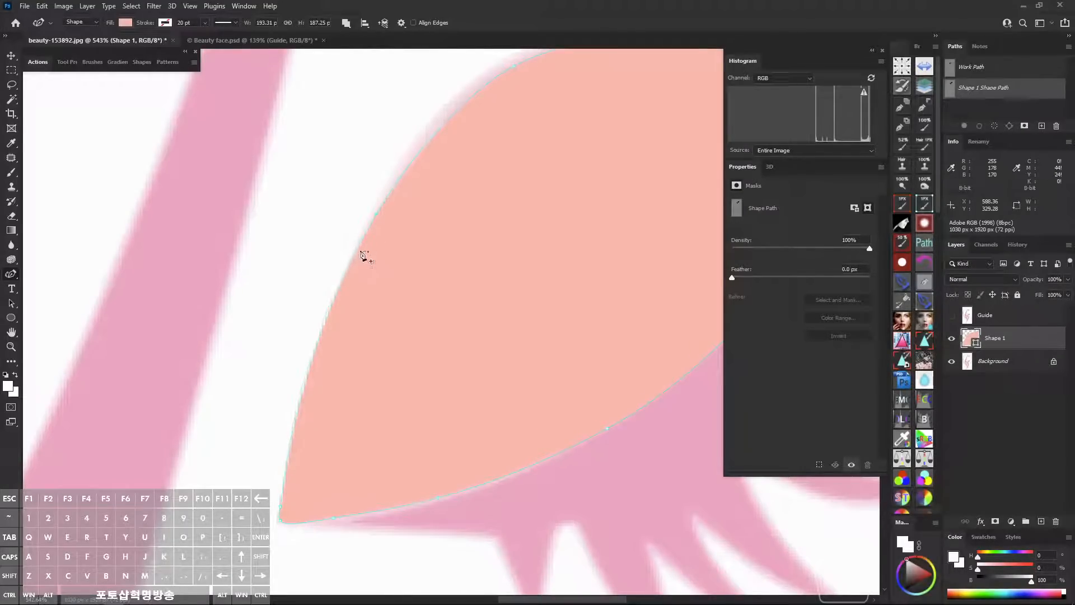
left_click(322, 334)
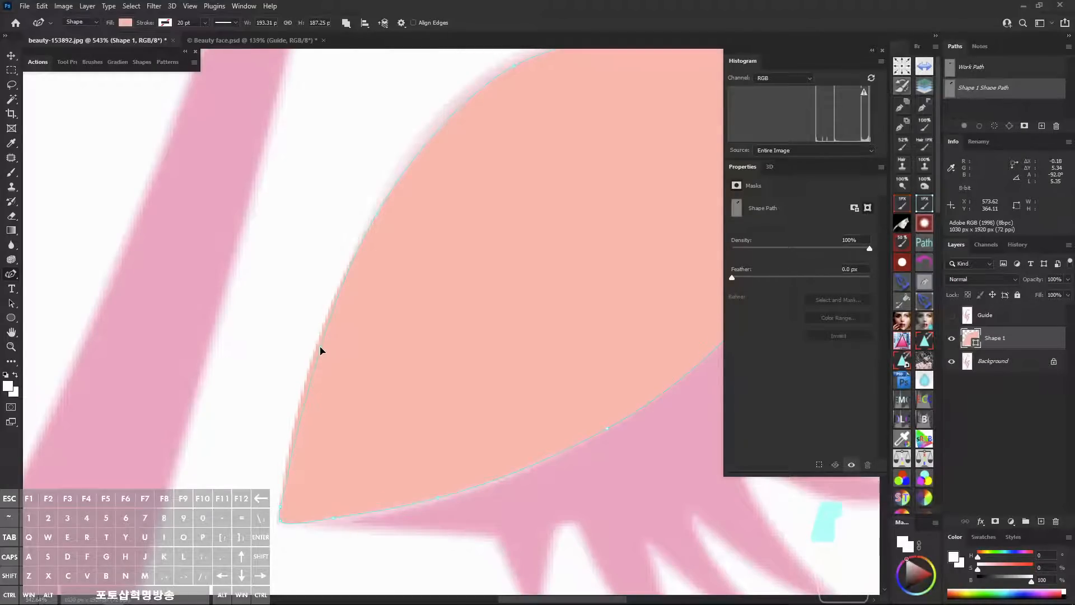
left_click_drag(319, 347, 320, 345)
key("ctrl+space")
left_click_drag(458, 287, 395, 286)
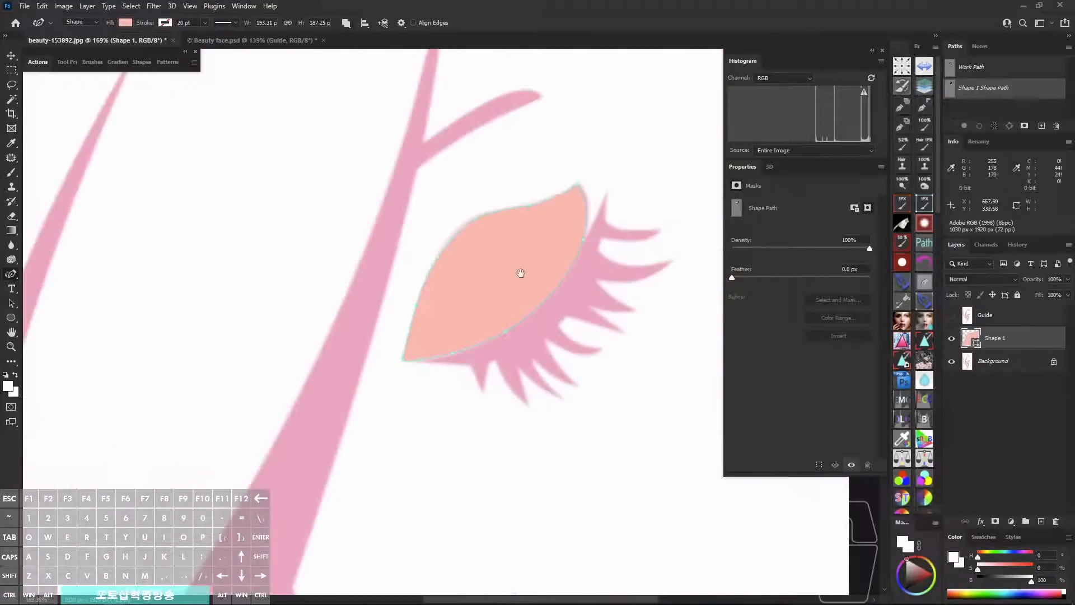
Refine the eyelid shape's outer tip by adjusting its curvature point.
key("ctrl+space")
left_click_drag(549, 242, 509, 267)
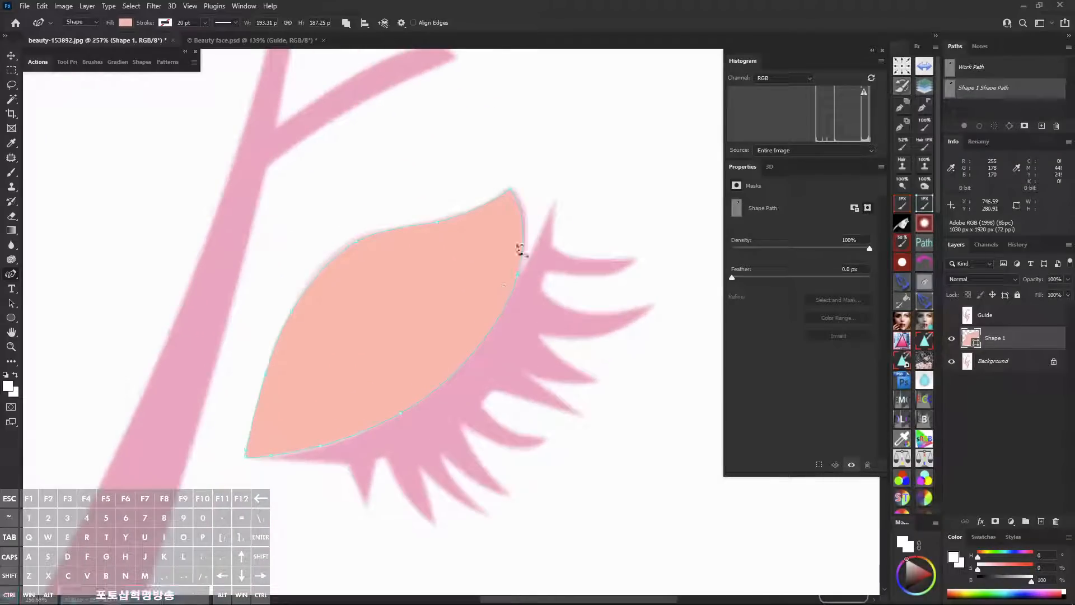
left_click(507, 188)
left_click_drag(512, 191, 515, 193)
key("ctrl+space")
left_click_drag(540, 292, 435, 355)
Reshape the eyelid's lower edge along the lash line by adding and moving curvature points.
key("ctrl+space")
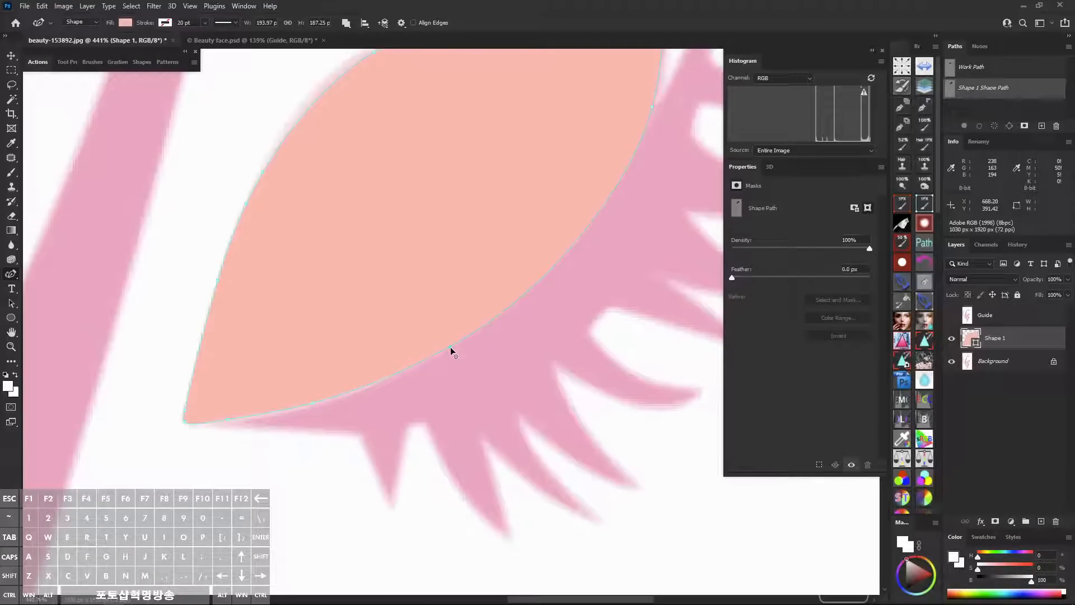
mouse_move(450, 347)
left_mouse_down()
mouse_move(476, 328)
mouse_move(456, 345)
left_mouse_up()
mouse_move(316, 403)
left_mouse_down()
mouse_move(334, 401)
mouse_move(308, 409)
left_mouse_up()
left_click_drag(228, 419, 243, 419)
left_click_drag(308, 403, 362, 388)
left_click_drag(457, 341, 472, 329)
scroll(552, 264, "down", 5)
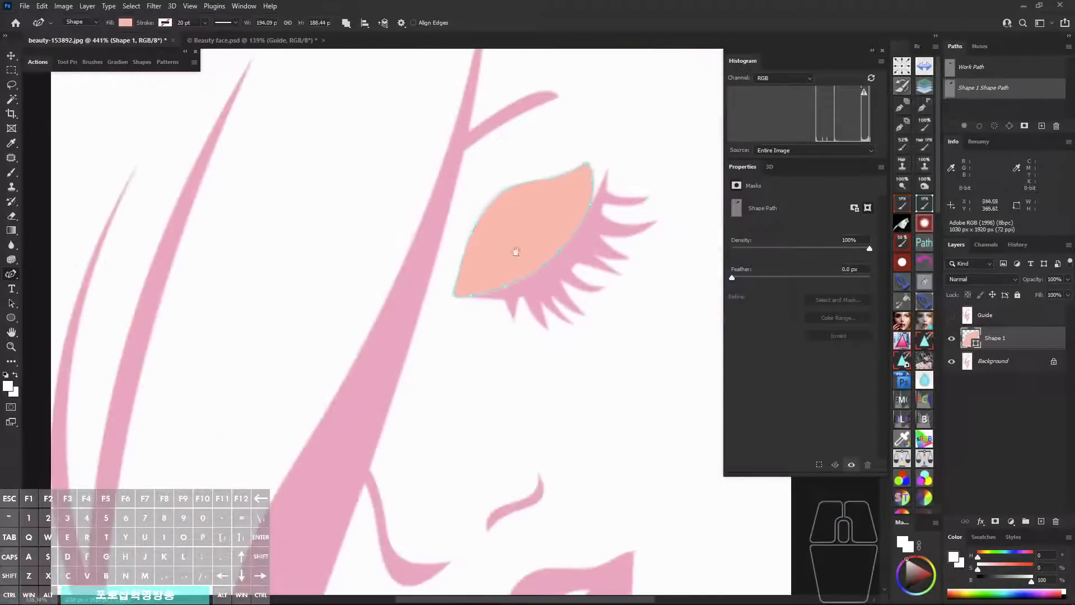
Show the Guide layer again, compare it with the refined eyelid shape, and select the Shape 1 layer.
left_click(952, 316)
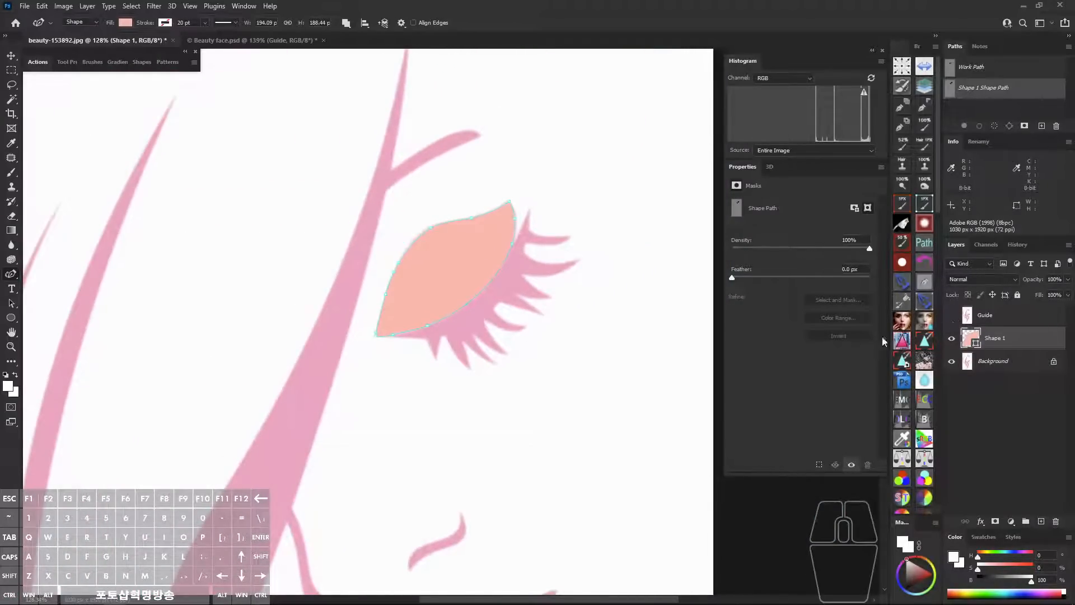
left_click_drag(518, 248, 527, 266)
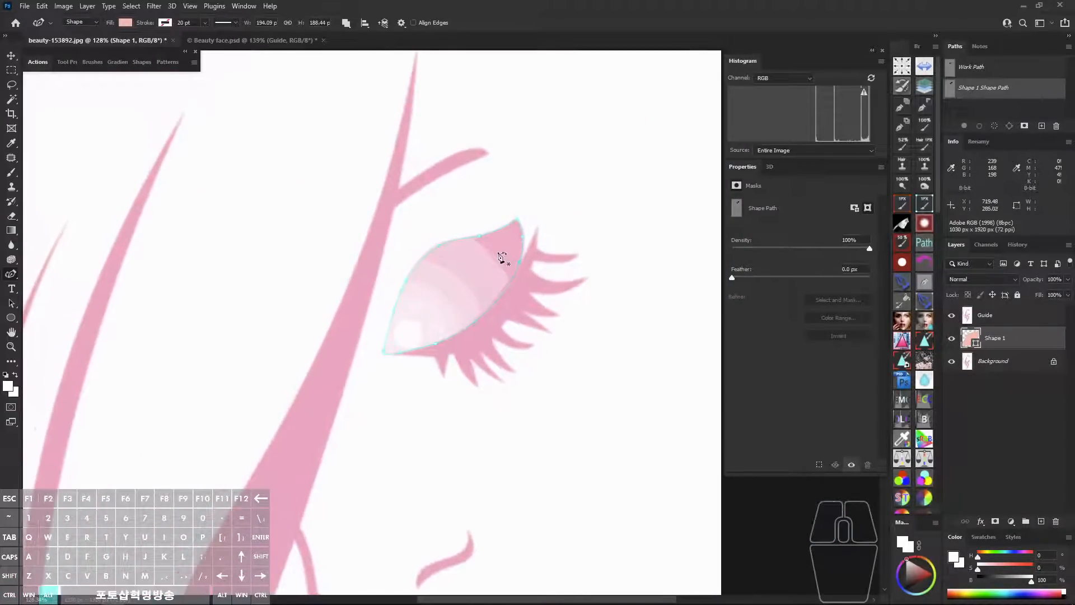
key("alt+2")
mouse_move(478, 216)
left_mouse_down()
mouse_move(500, 214)
mouse_move(447, 217)
mouse_move(475, 217)
left_mouse_up()
key("alt+z")
left_click(951, 315)
left_click(952, 317)
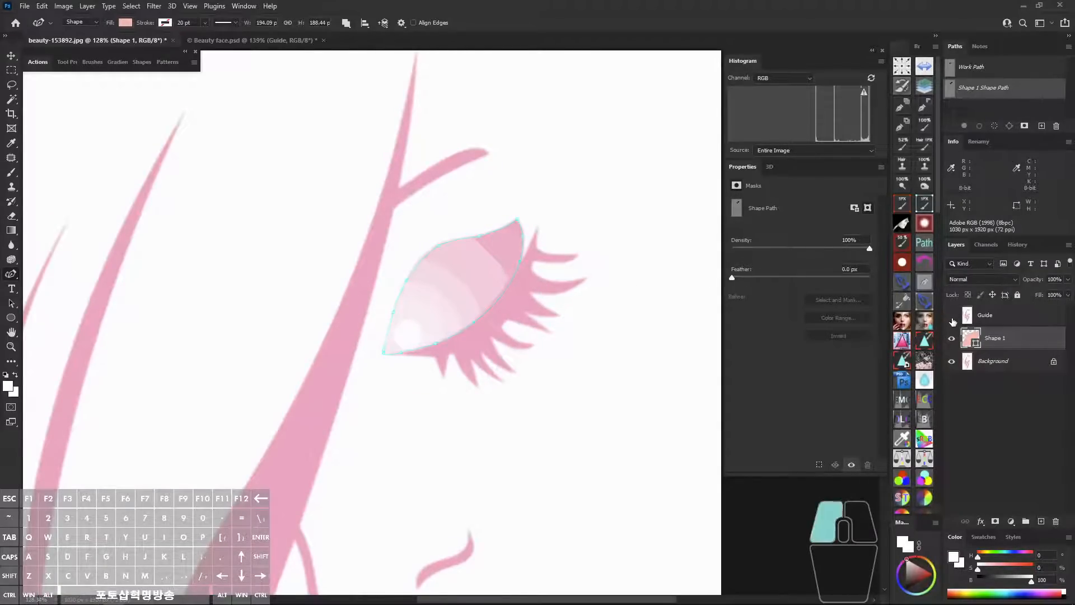
left_click(952, 317)
left_click(994, 336)
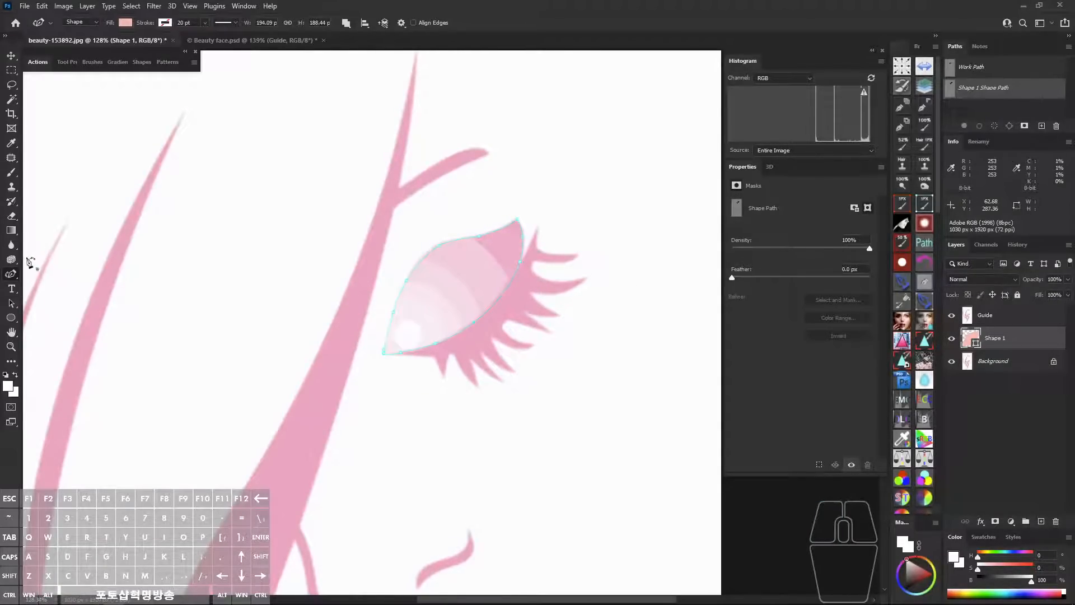
Set up the Ellipse tool in Shape mode with the Combine Shapes operation and select the Shape 1 layer.
left_click(11, 318)
left_click_drag(12, 321, 58, 330)
left_click_drag(81, 22, 86, 34)
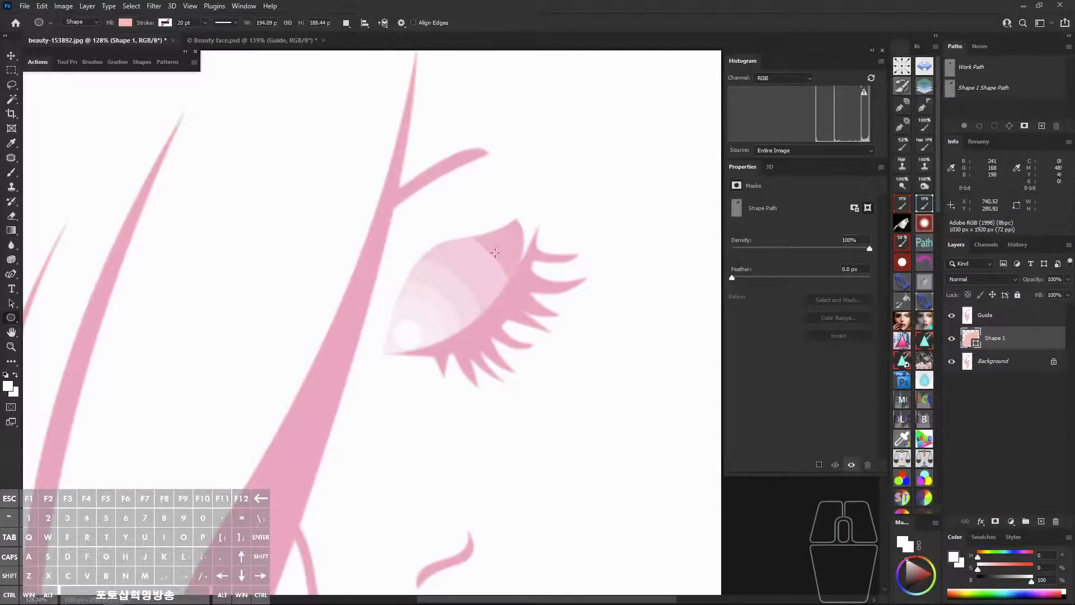
left_click(347, 22)
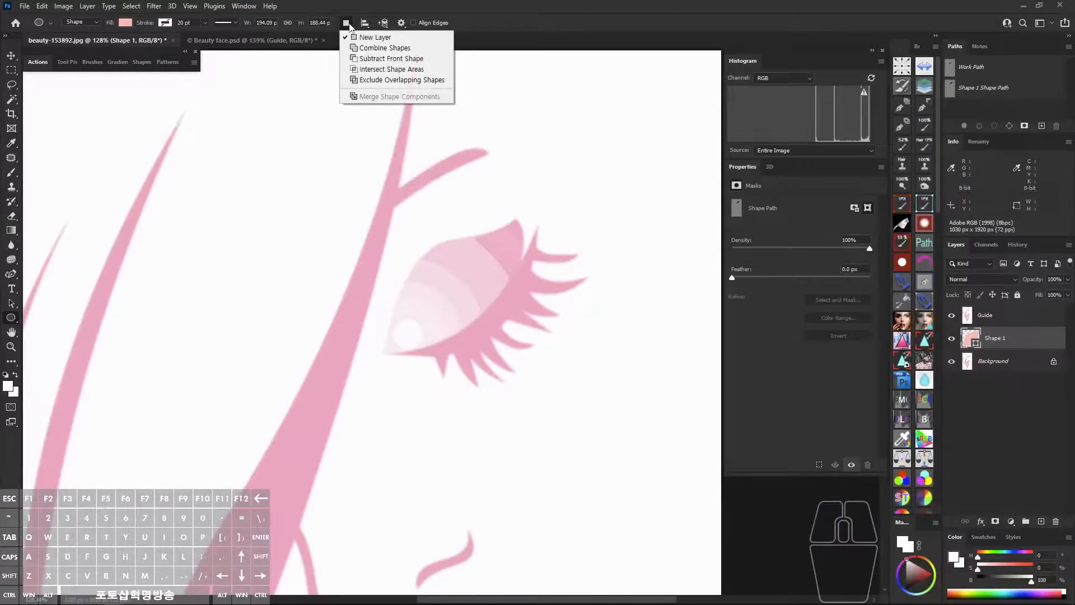
left_click(377, 51)
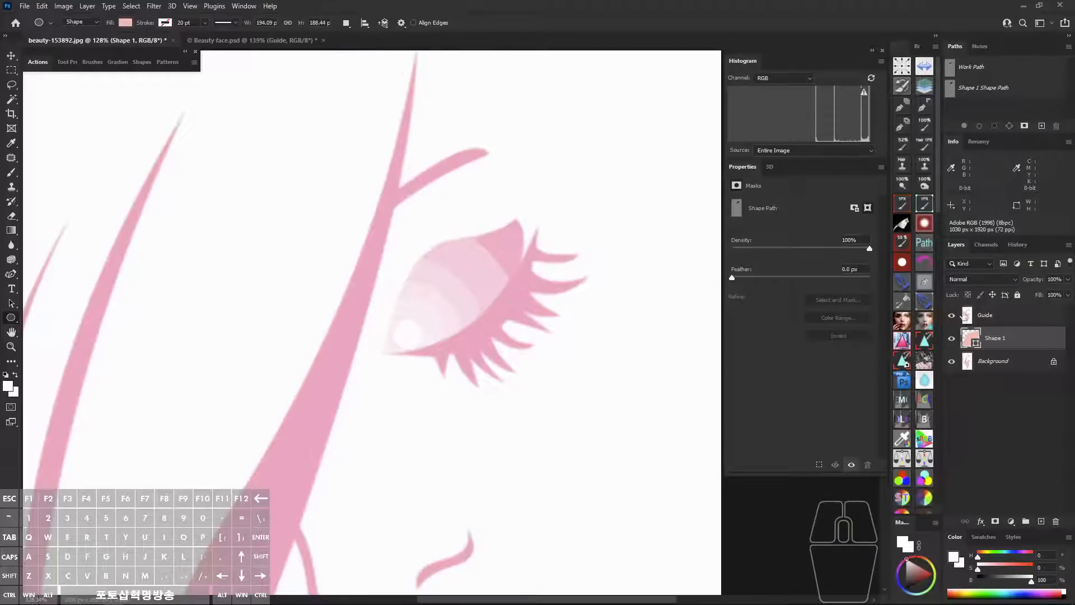
left_click(988, 339)
Try drawing a circle about 196 px wide over the eye with the Shape 1 path deselected, and undo it.
left_click_drag(480, 262, 529, 286)
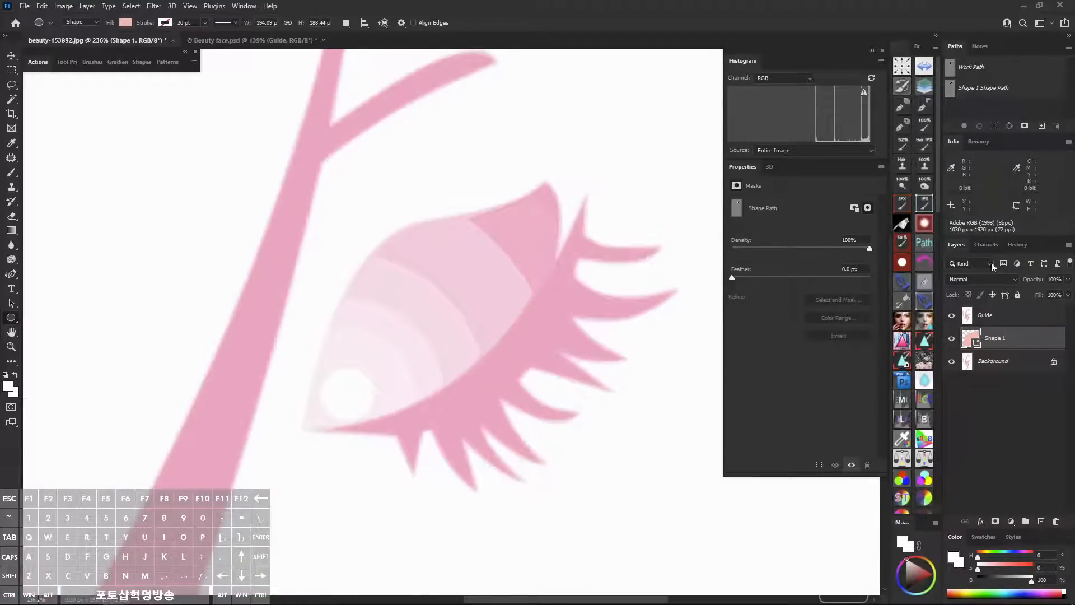
left_click_drag(1003, 95, 995, 98)
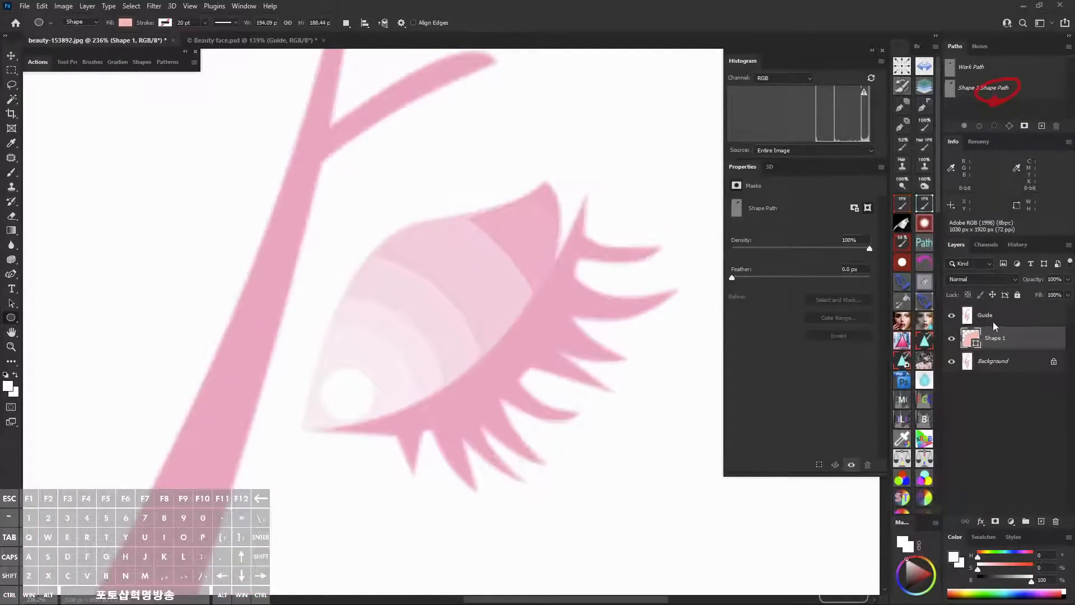
mouse_move(986, 328)
left_mouse_down()
mouse_move(970, 339)
mouse_move(979, 334)
left_mouse_up()
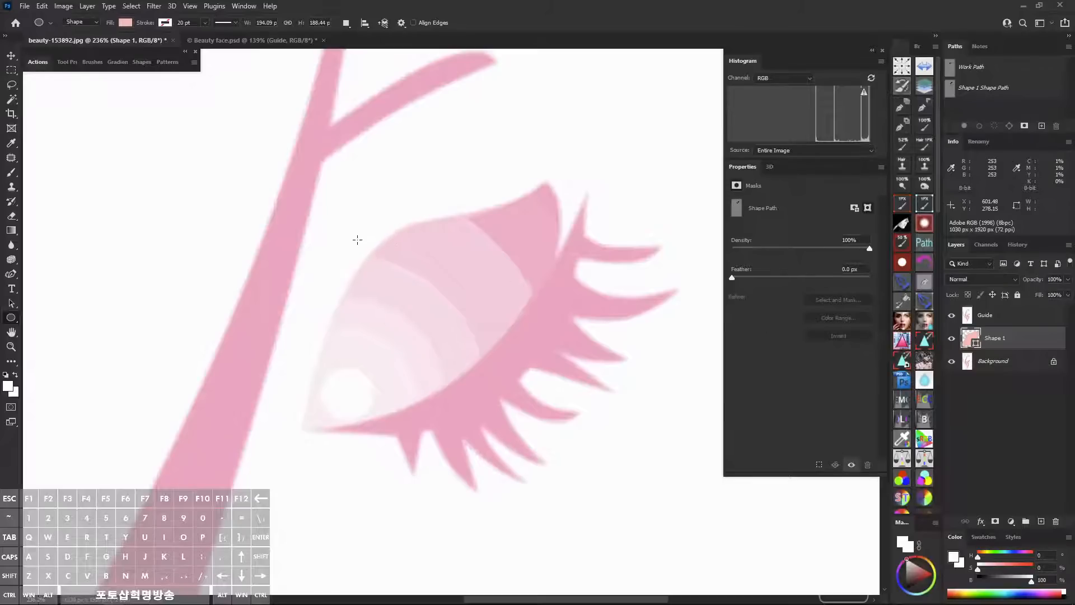
left_click_drag(289, 248, 555, 507)
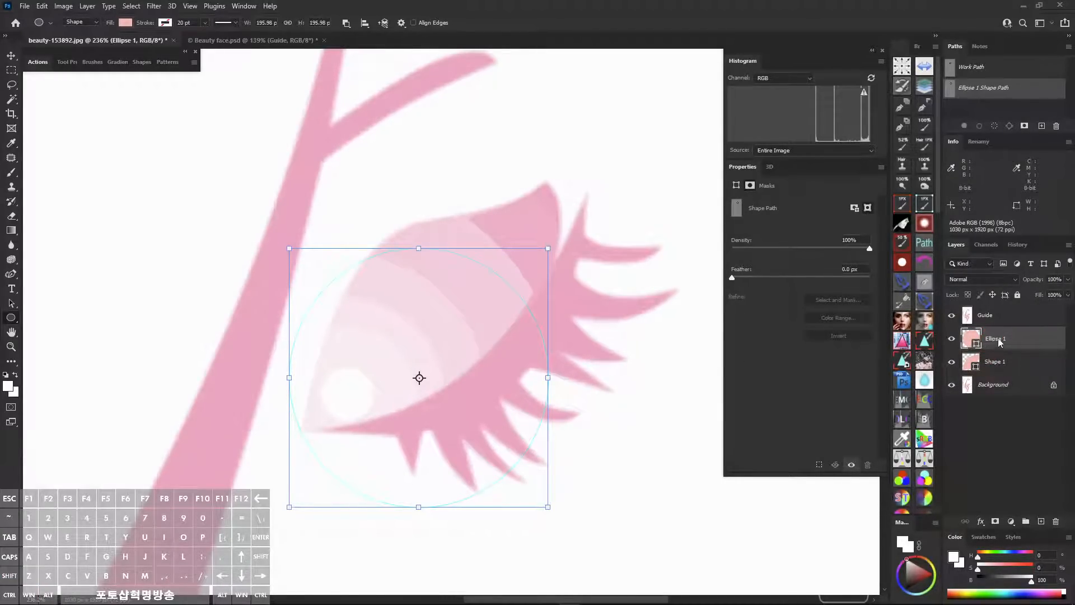
key("ctrl+z")
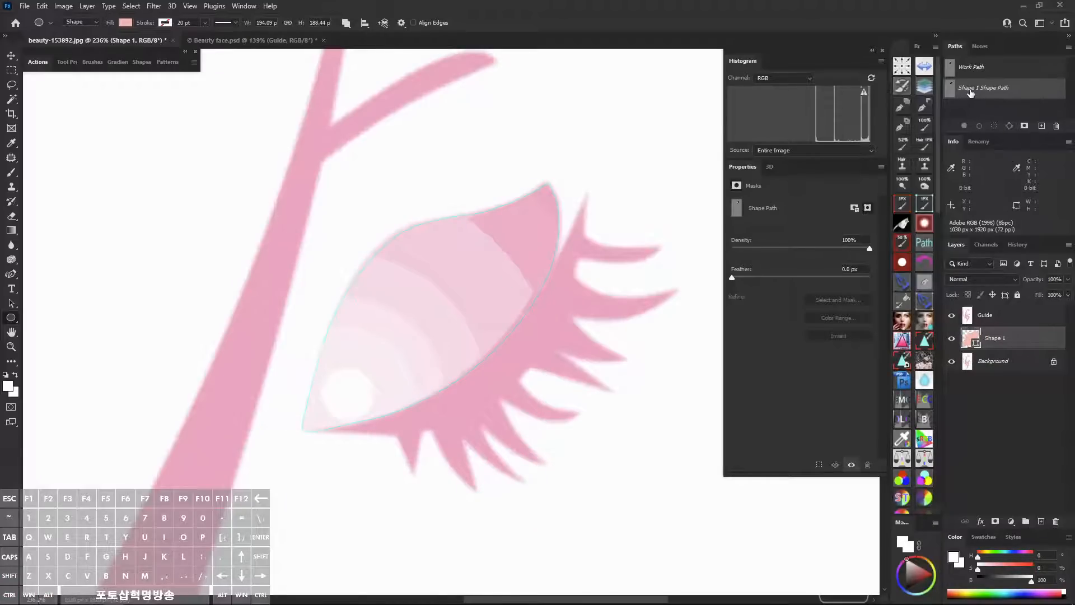
Select the Shape 1 path, try combining it with a circle about 123 px wide over the eyelid, and undo it.
left_click(974, 109)
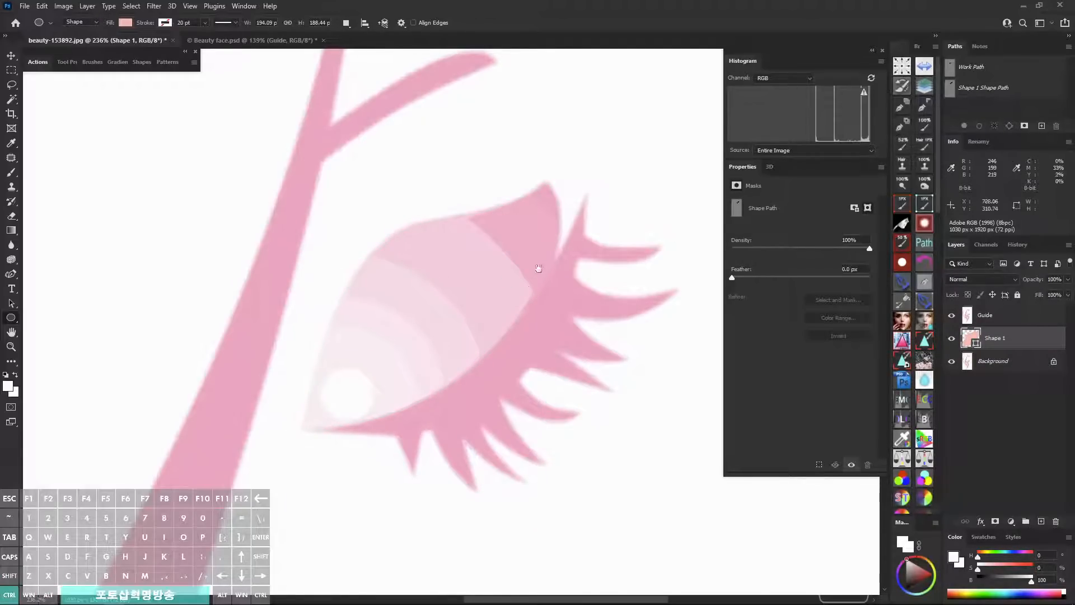
scroll(529, 257, "up", 2)
left_click(980, 89)
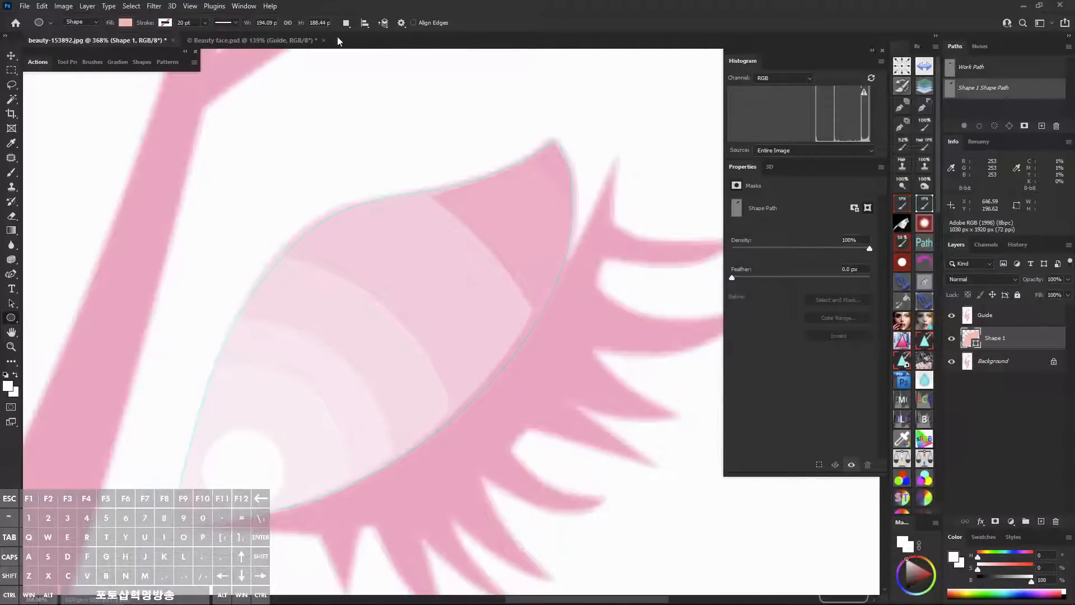
left_click(346, 22)
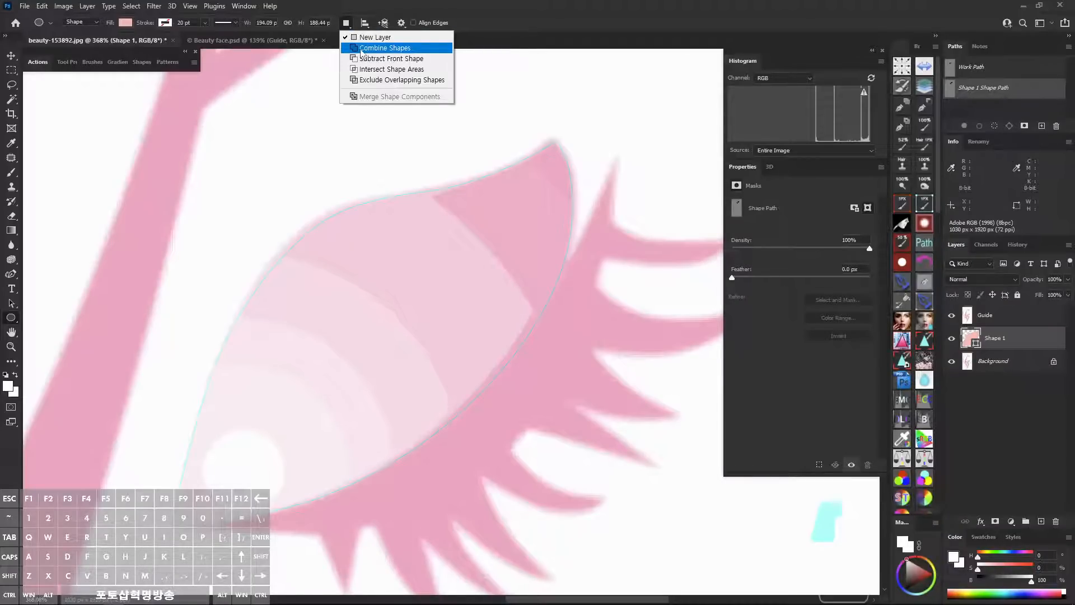
left_click(361, 49)
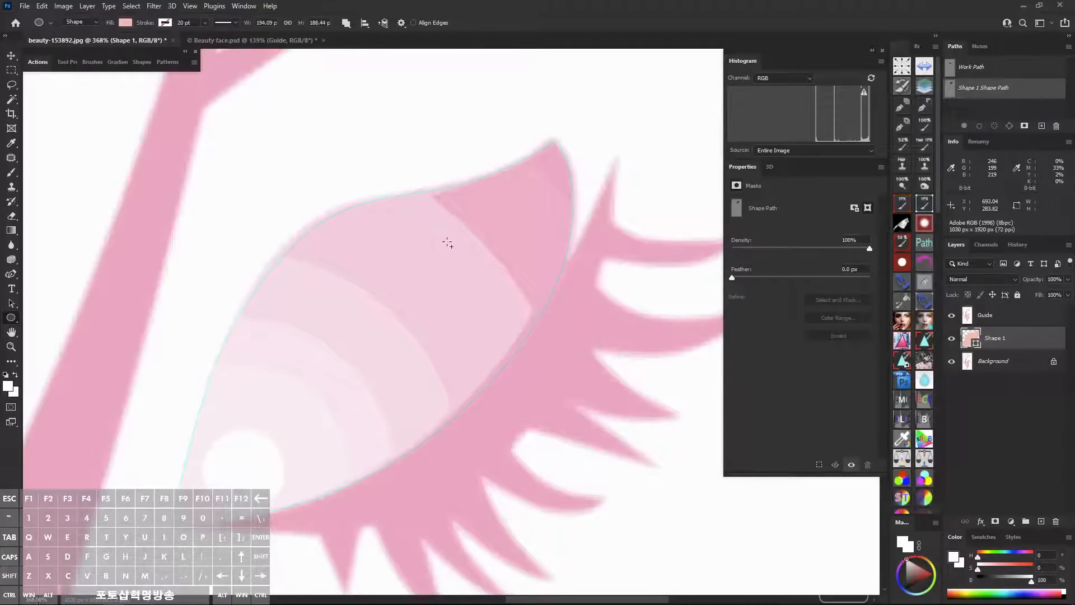
left_click_drag(279, 163, 533, 419)
key("ctrl")
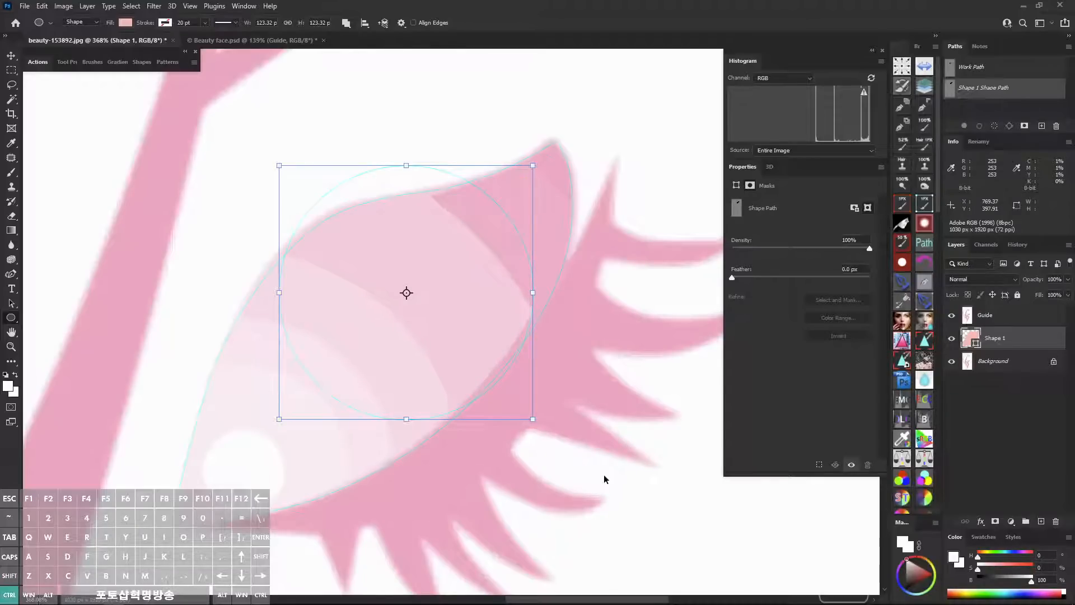
key("ctrl+z")
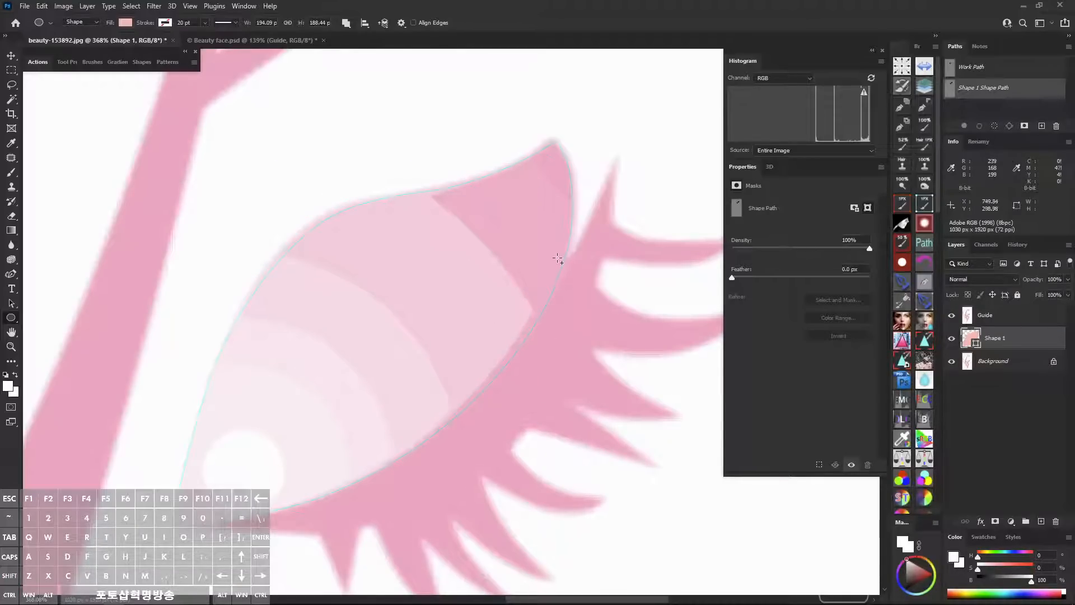
Try adding a circle about 39 px wide on the eyelid's upper edge to the selected Shape 1 path, and undo it.
left_click(984, 92)
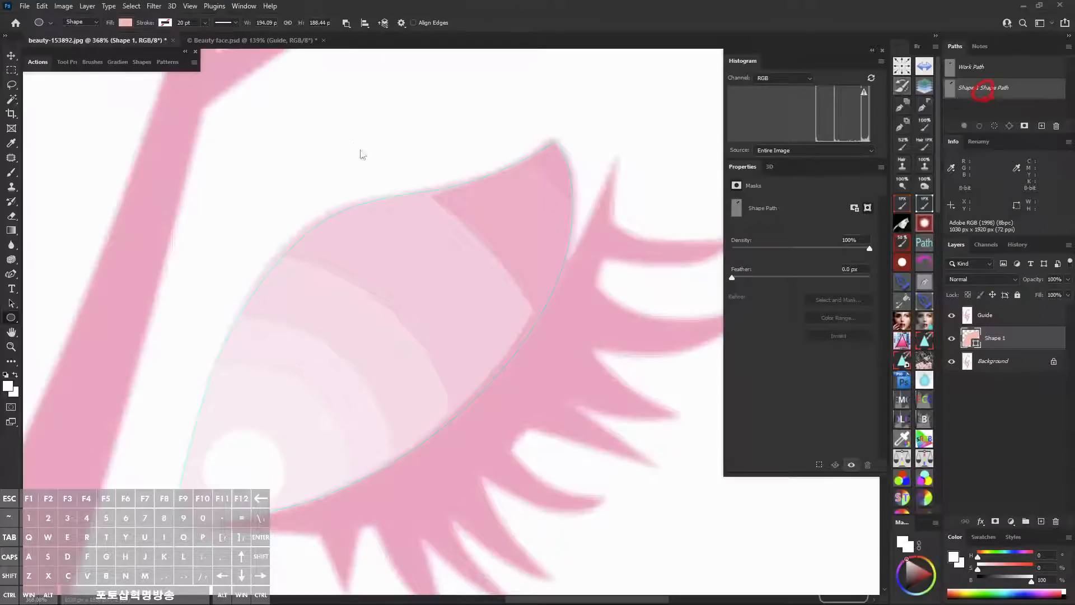
left_click(347, 24)
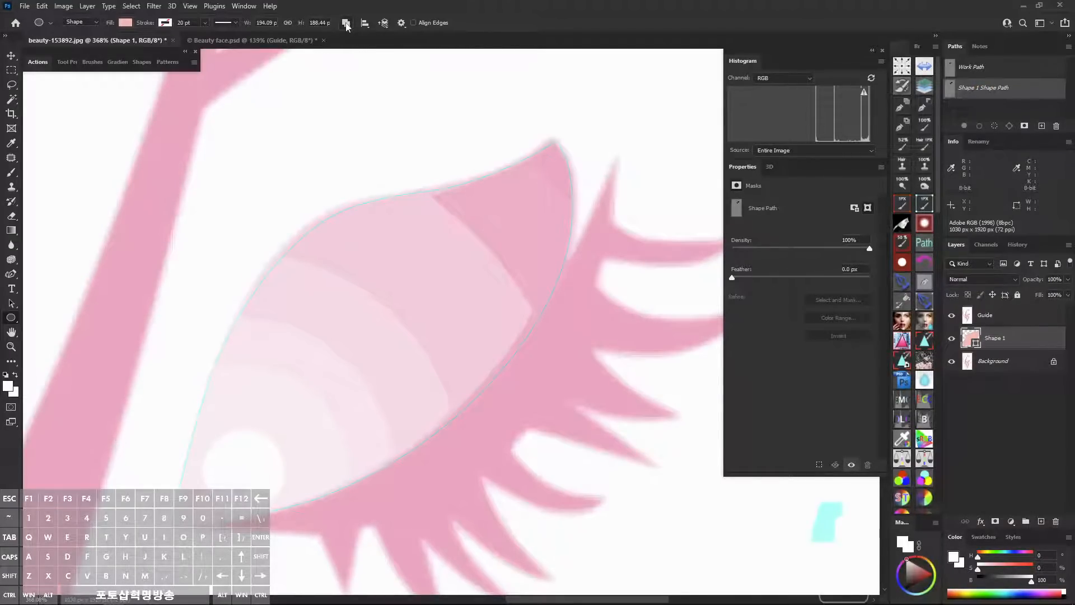
left_click(347, 23)
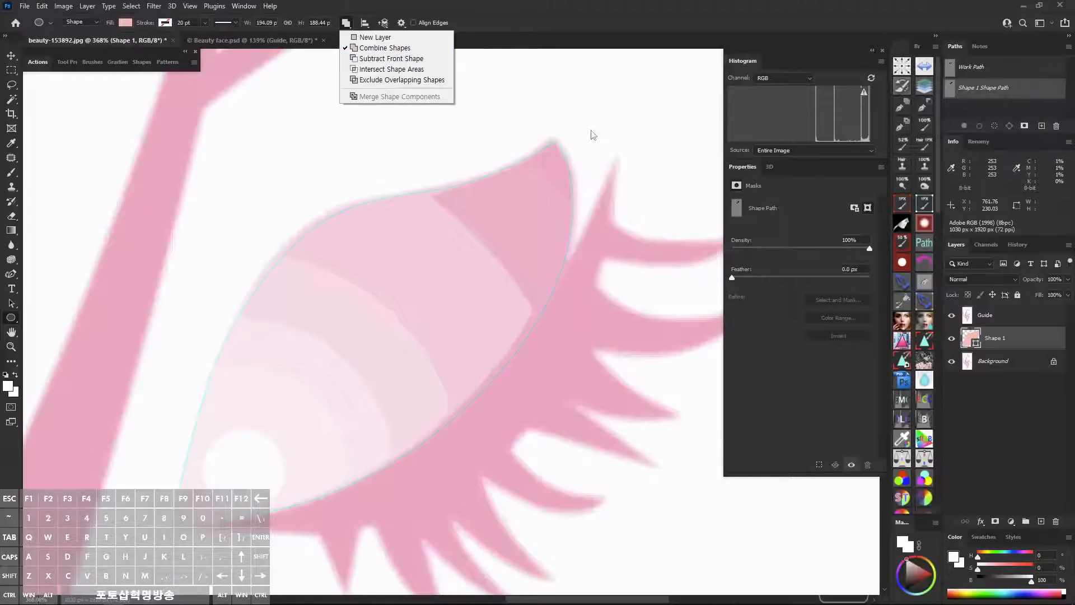
left_click(975, 91)
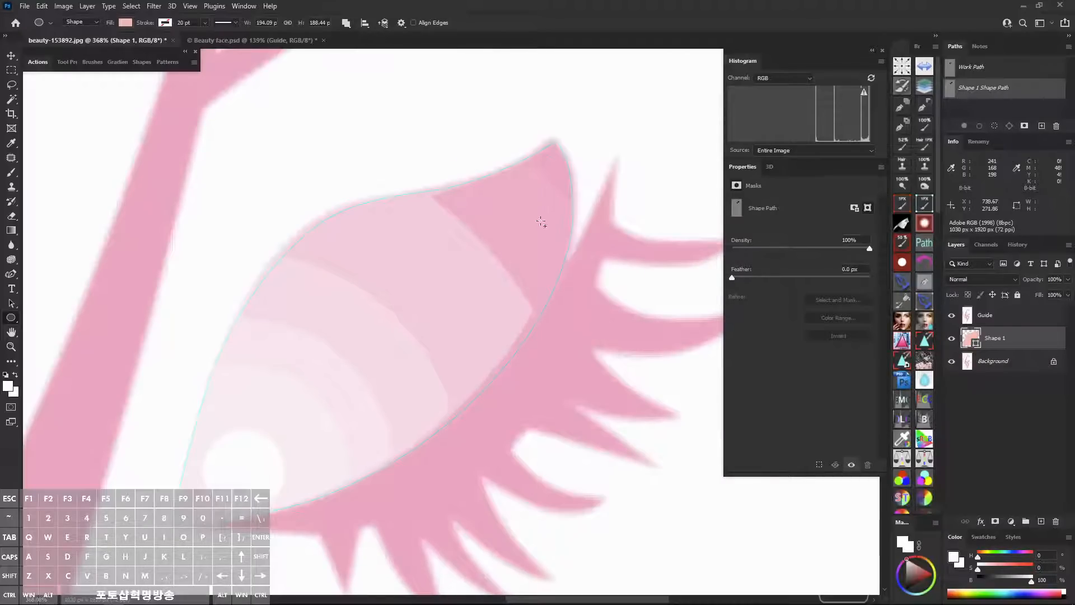
left_click_drag(401, 131, 478, 219)
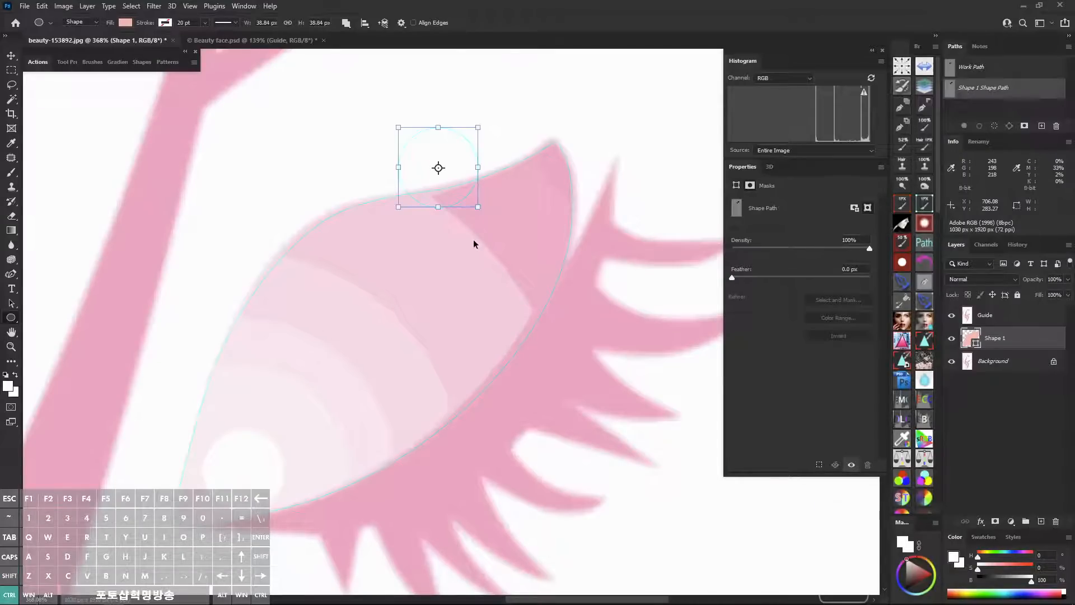
key("ctrl+z")
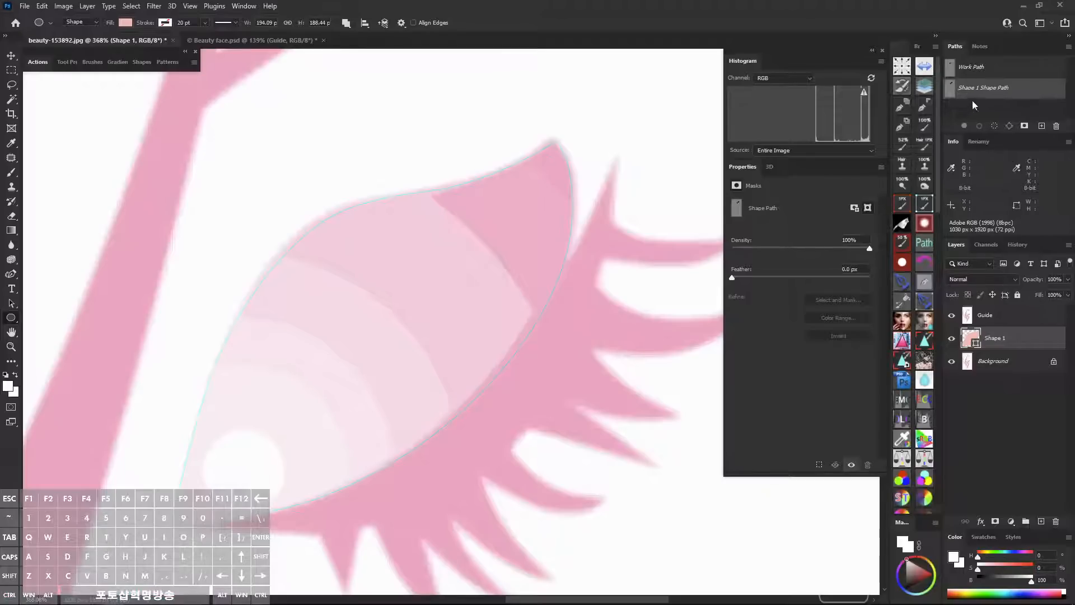
Compare the Shape 1 path in its selected and deselected states, and leave it deselected.
key("alt+z")
left_click_drag(991, 94, 990, 99)
key("alt+z")
left_click(974, 106)
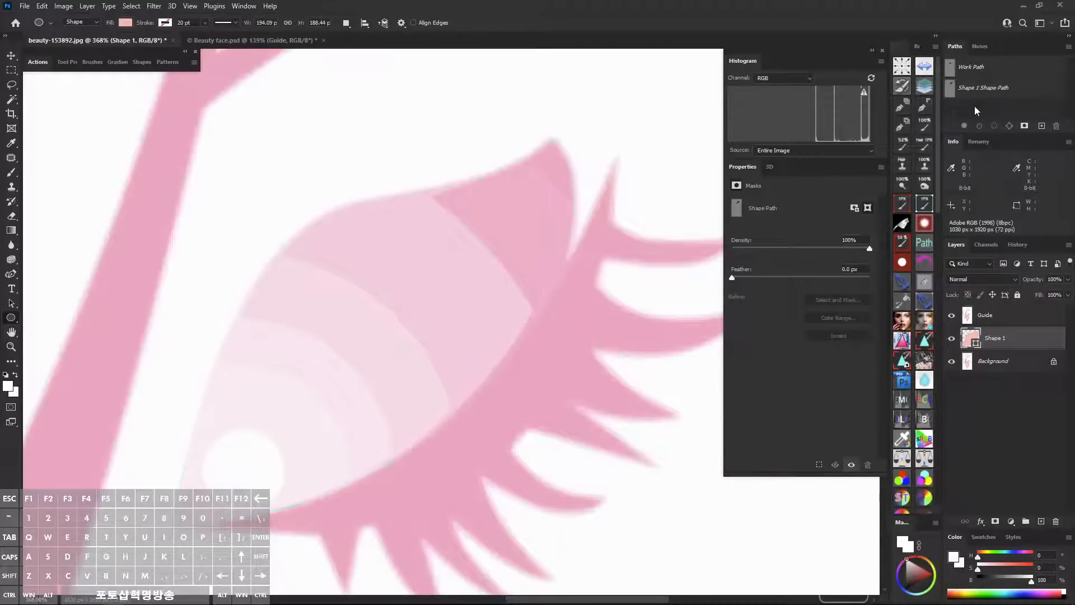
key("shift")
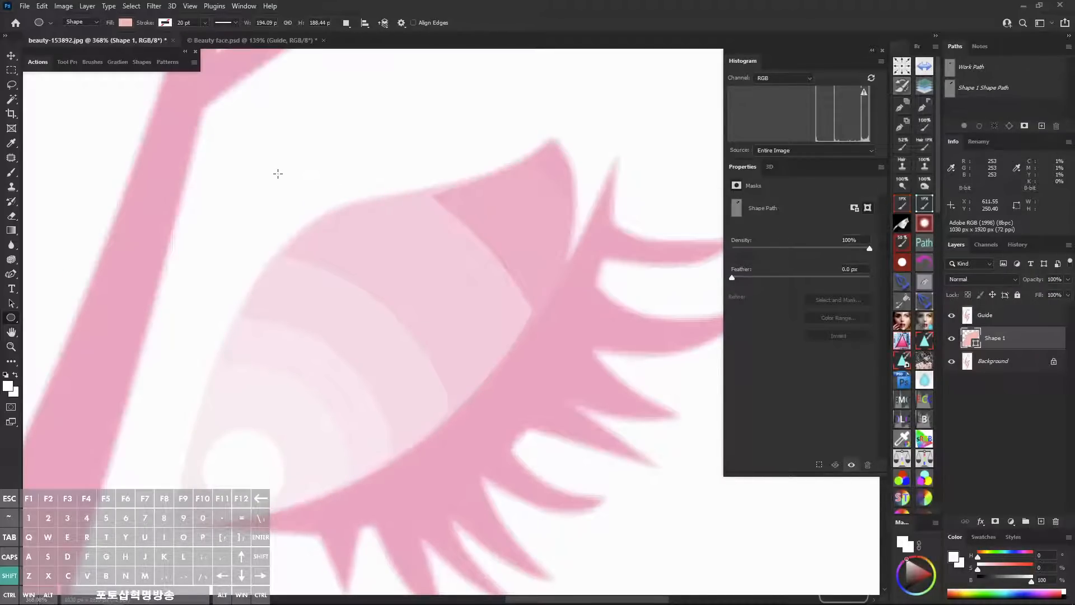
left_click_drag(568, 348, 556, 303)
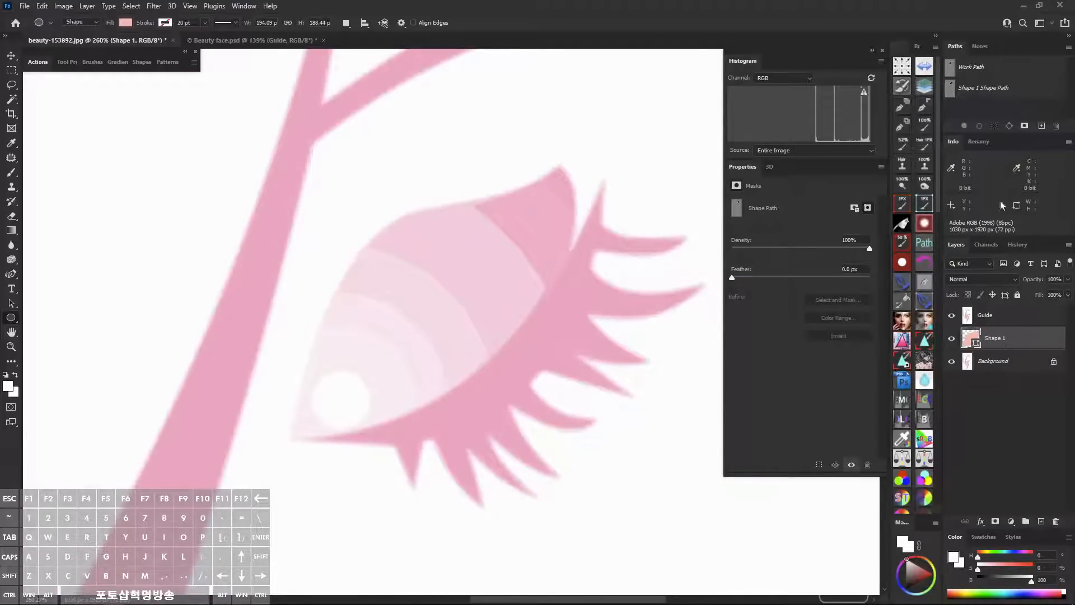
left_click(990, 90)
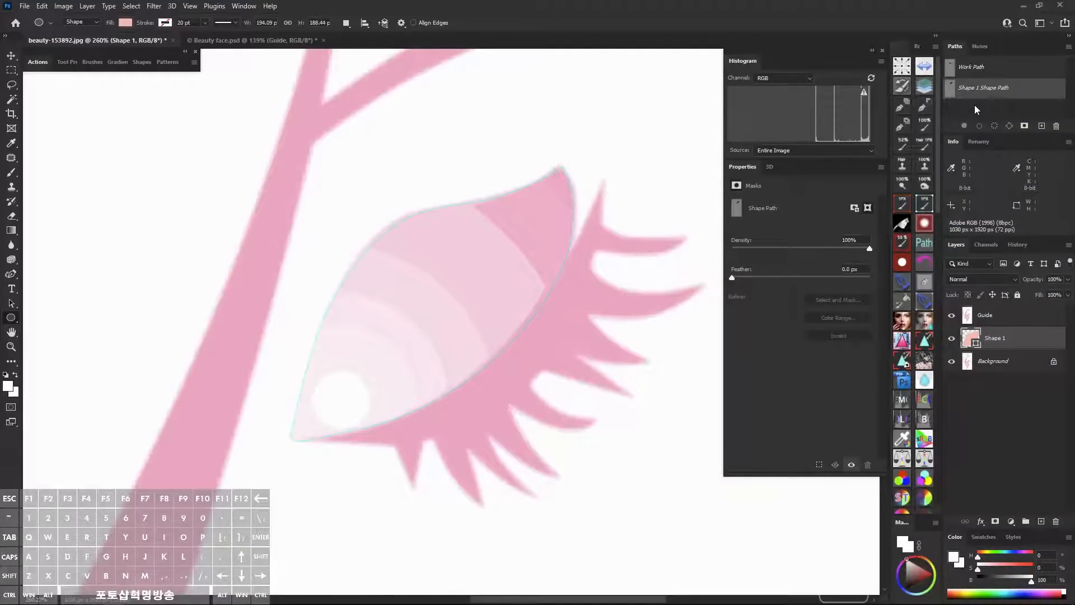
left_click(975, 105)
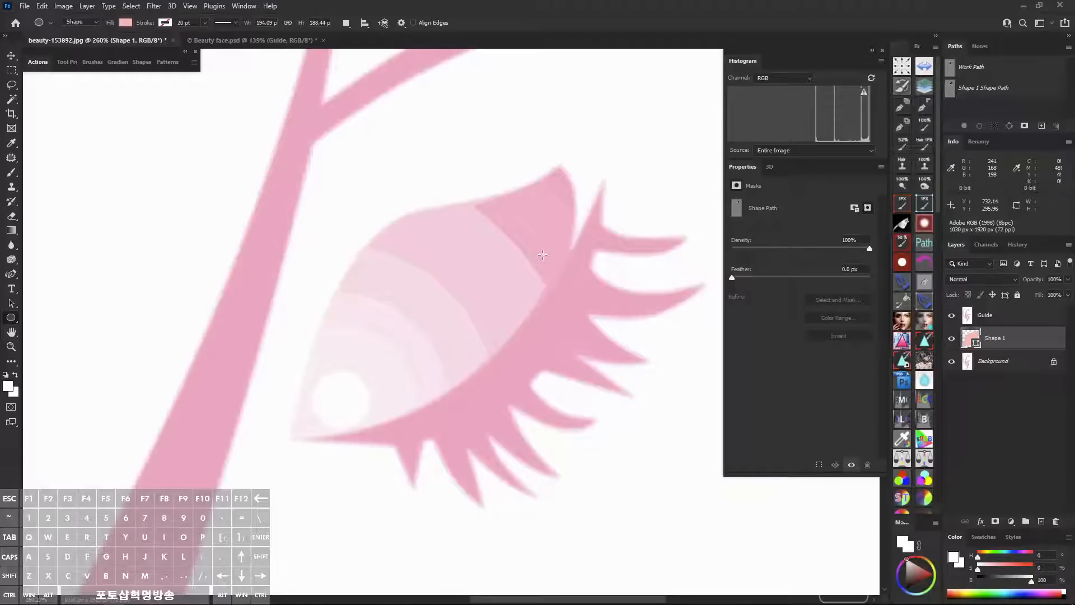
left_click(975, 93)
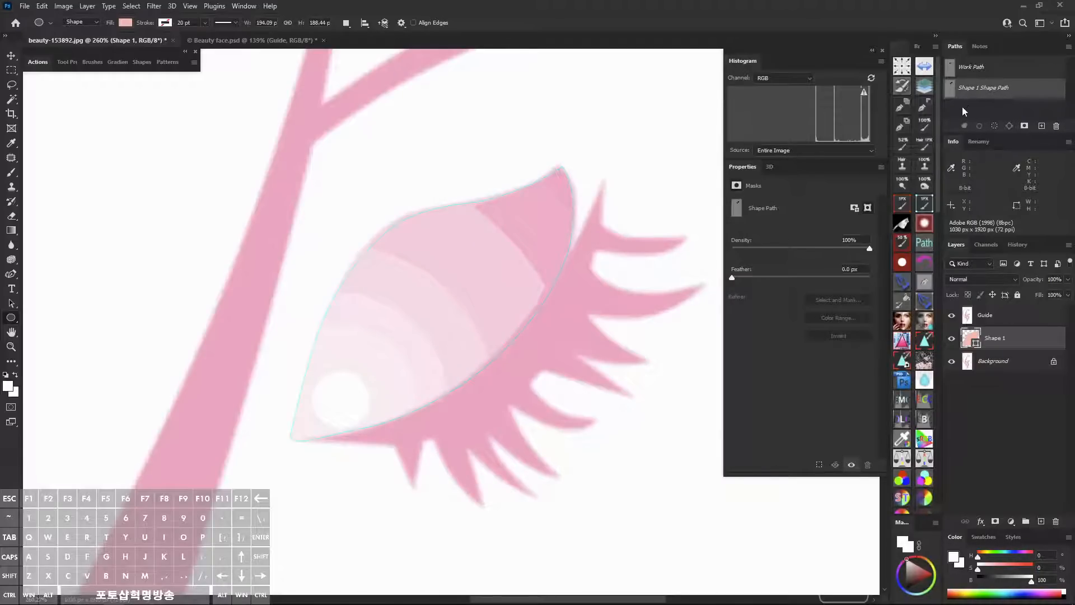
left_click(963, 112)
left_click_drag(607, 312, 584, 308)
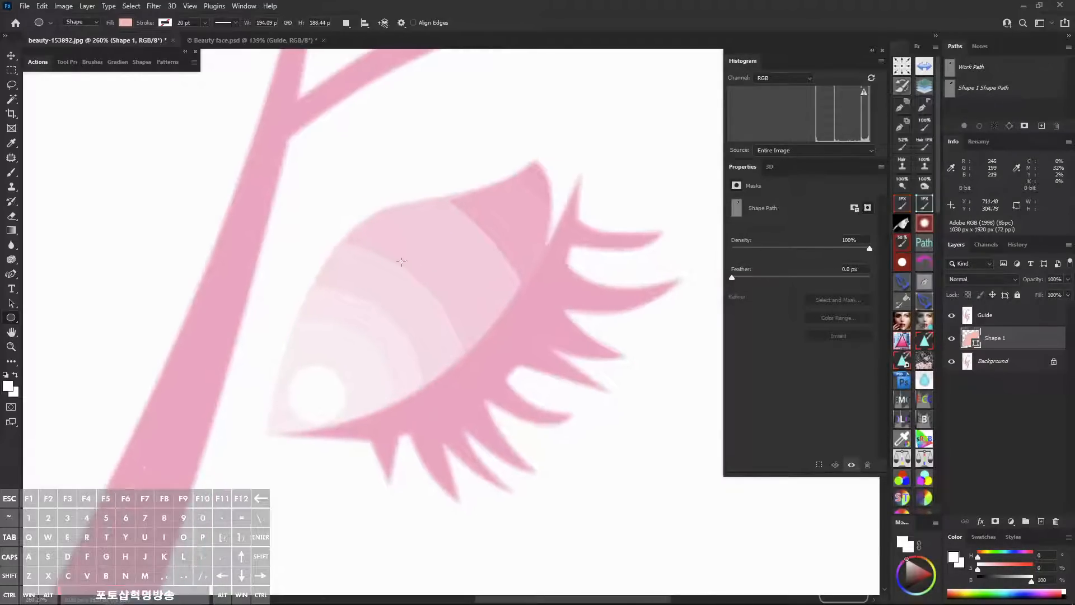
Draw a circle about 214 px wide over the eye using Combine Shapes, and clip its layer to Shape 1.
left_click(346, 22)
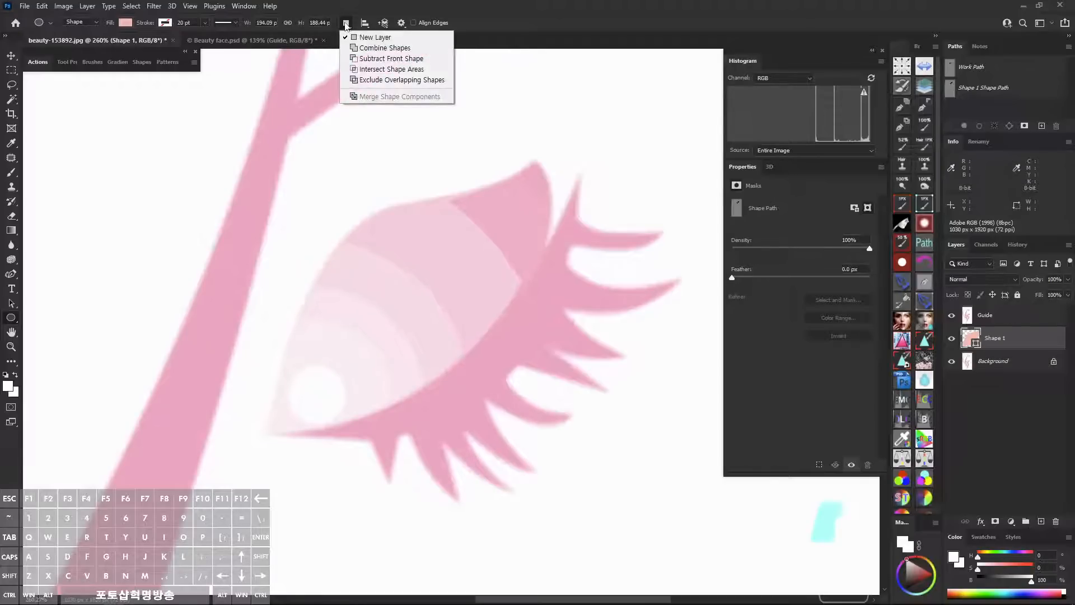
left_click(357, 48)
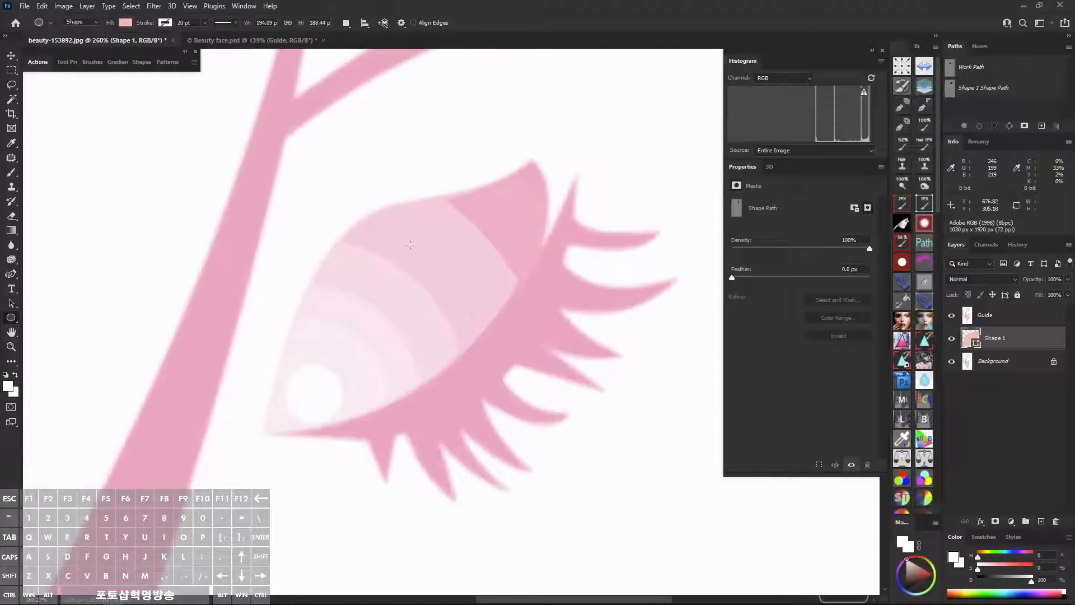
left_click_drag(305, 156, 577, 458)
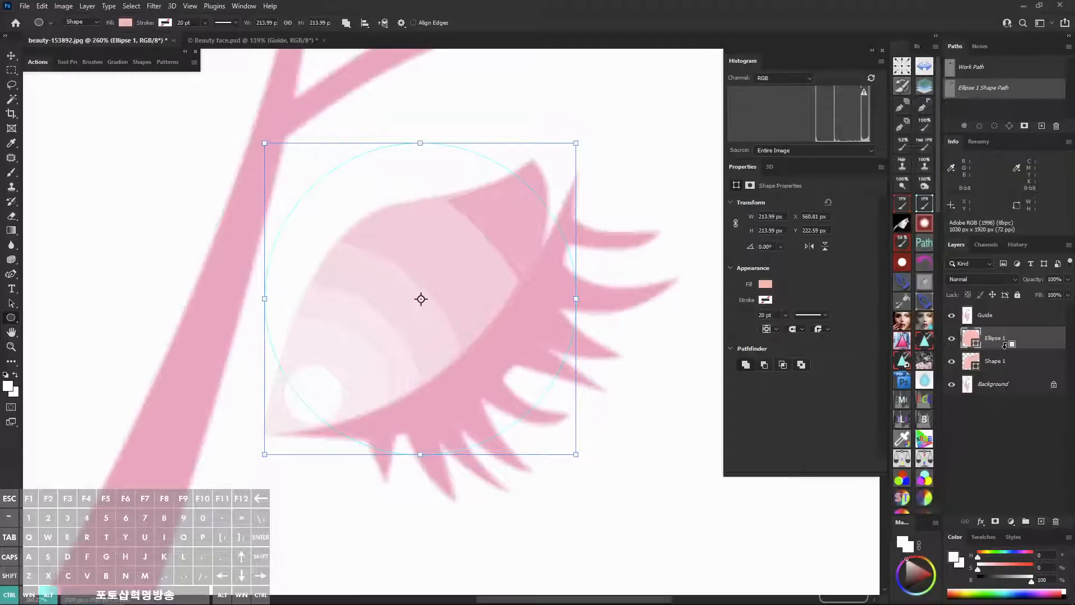
left_click(1006, 349, "alt")
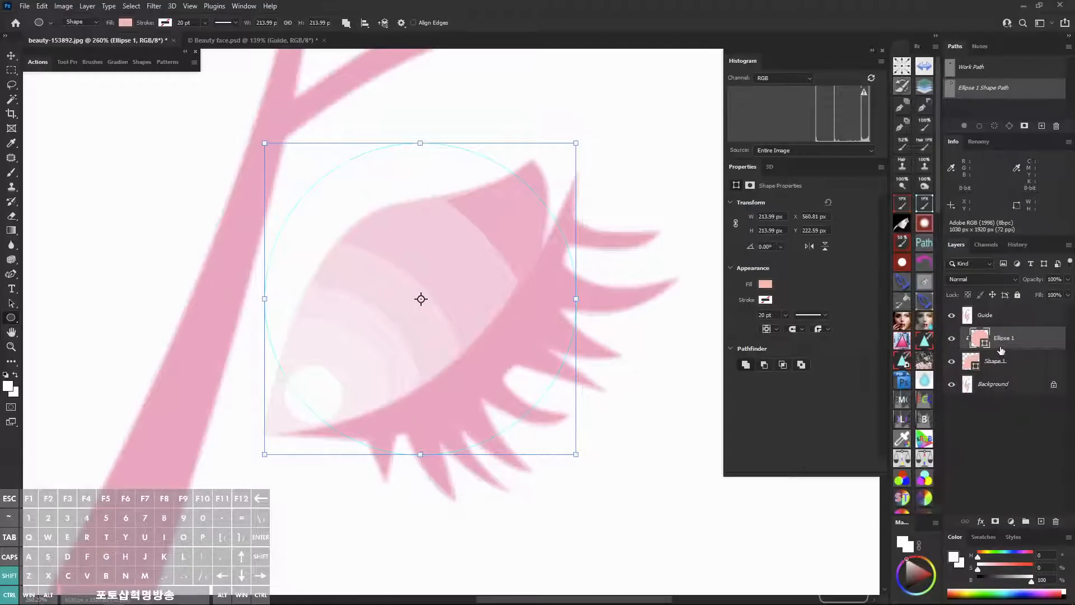
Hide the Guide layer and set the clipped circle's fill to a lighter pink, RGB 255, 197, 191.
key("ctrl+shift+F2")
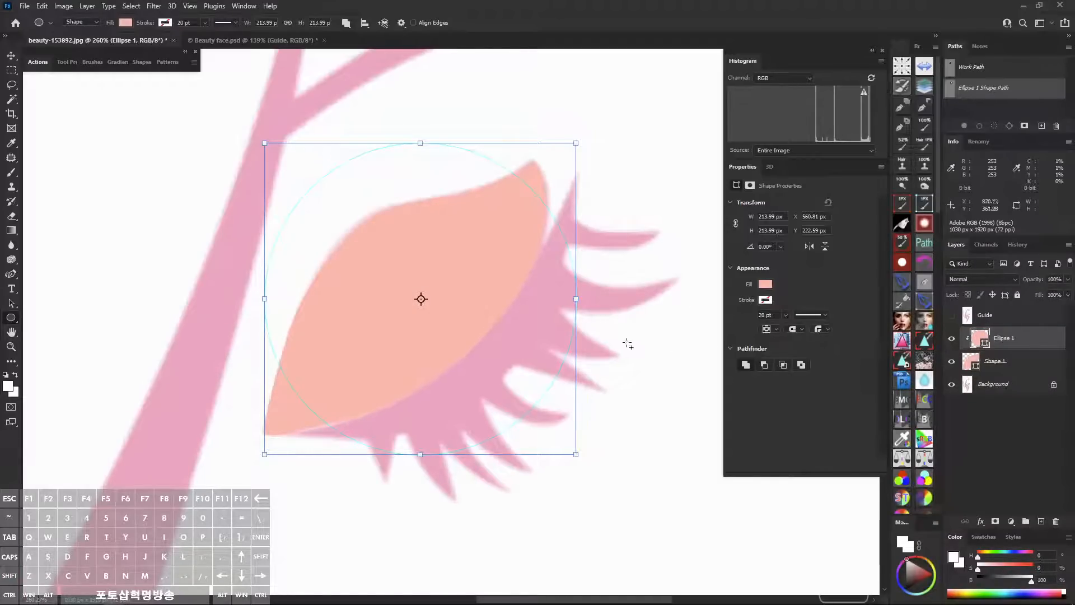
double_click(977, 340)
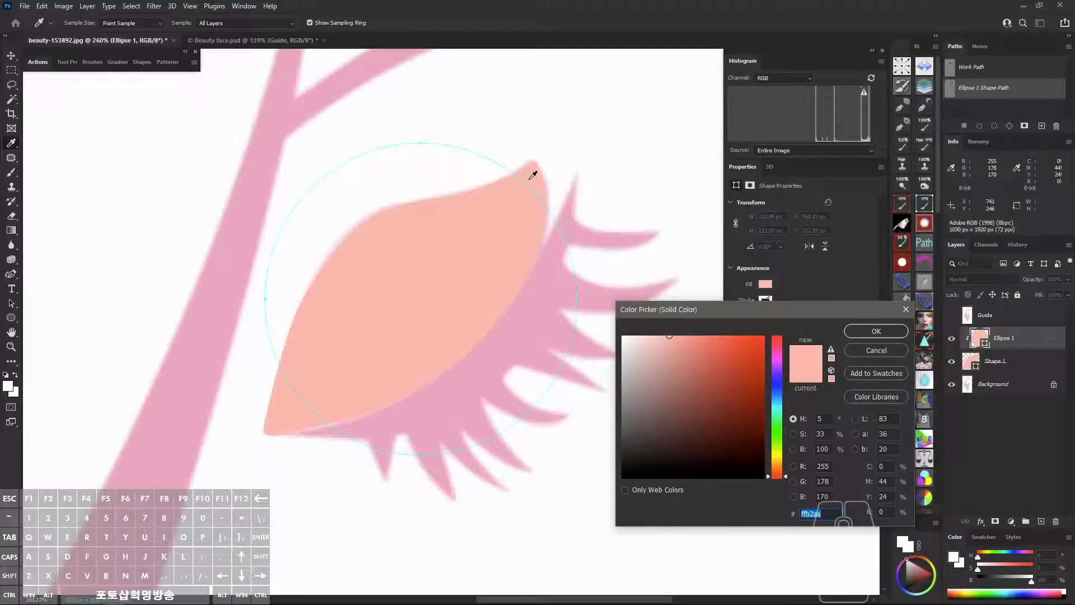
left_click_drag(669, 336, 659, 335)
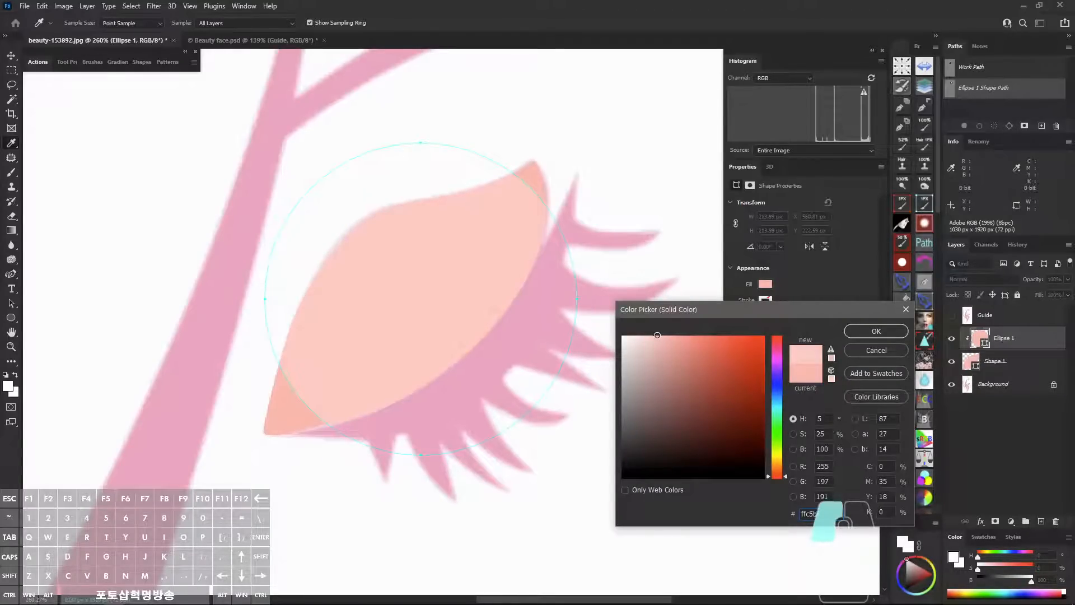
left_click(865, 333)
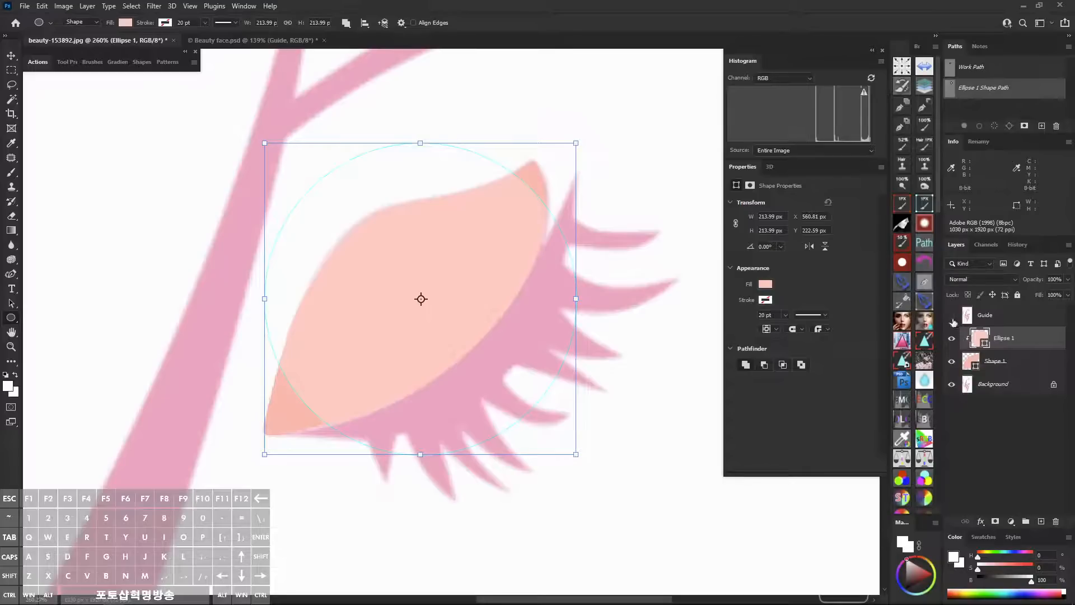
Show the Guide layer and compare the Ellipse 1 path in its selected and deselected states, leaving it deselected.
left_click(952, 317)
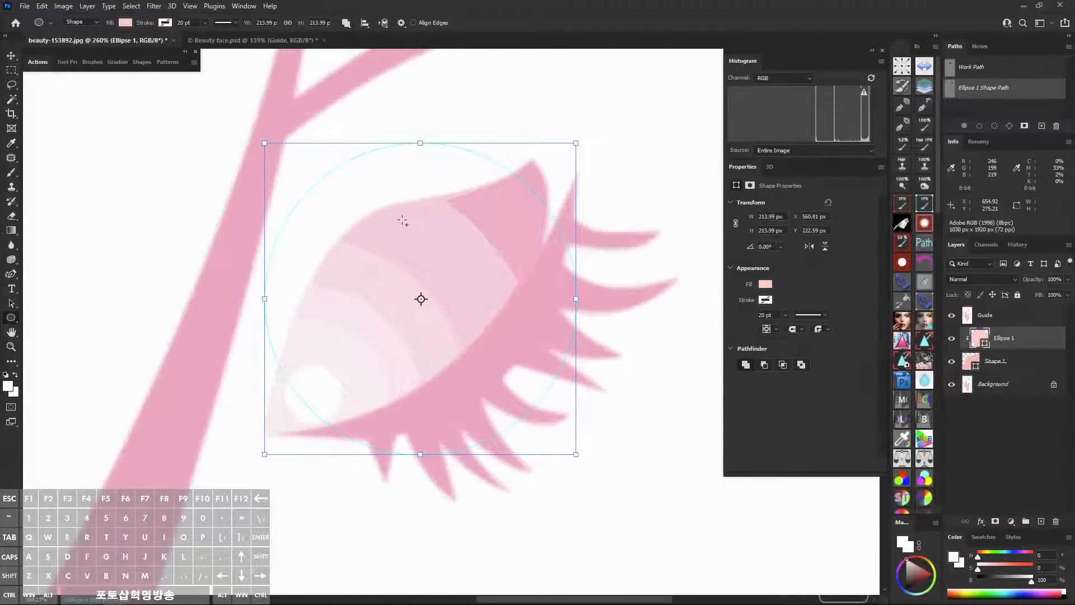
left_click(958, 106)
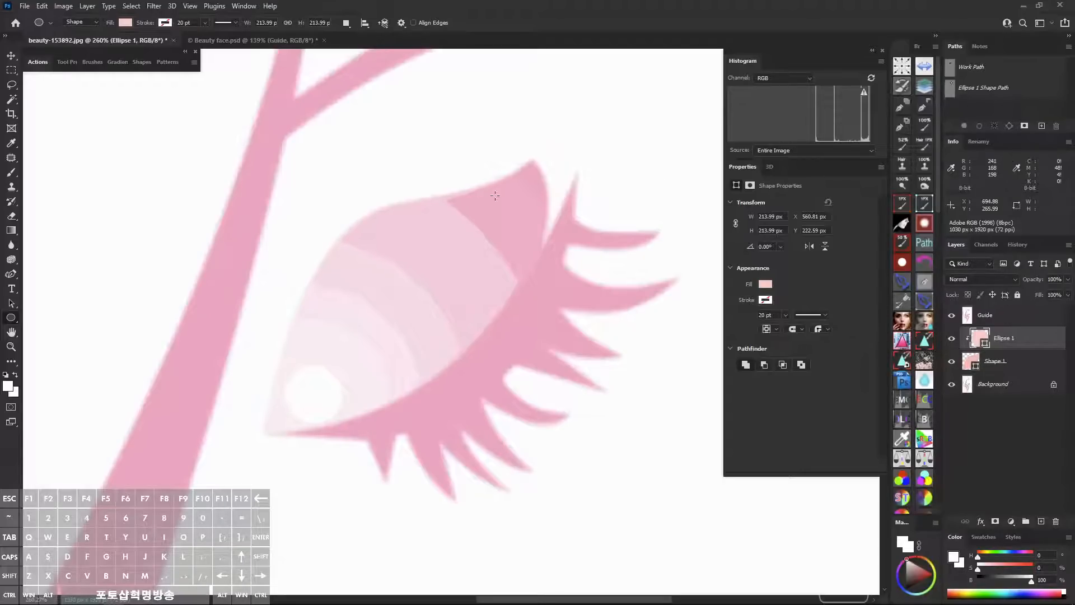
left_click(982, 91)
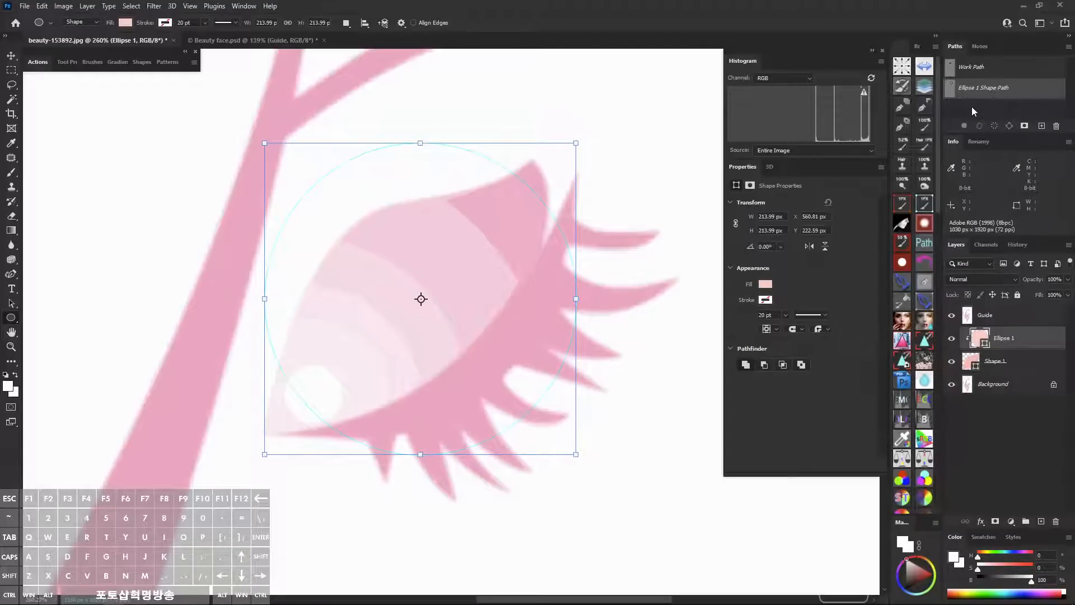
left_click(972, 106)
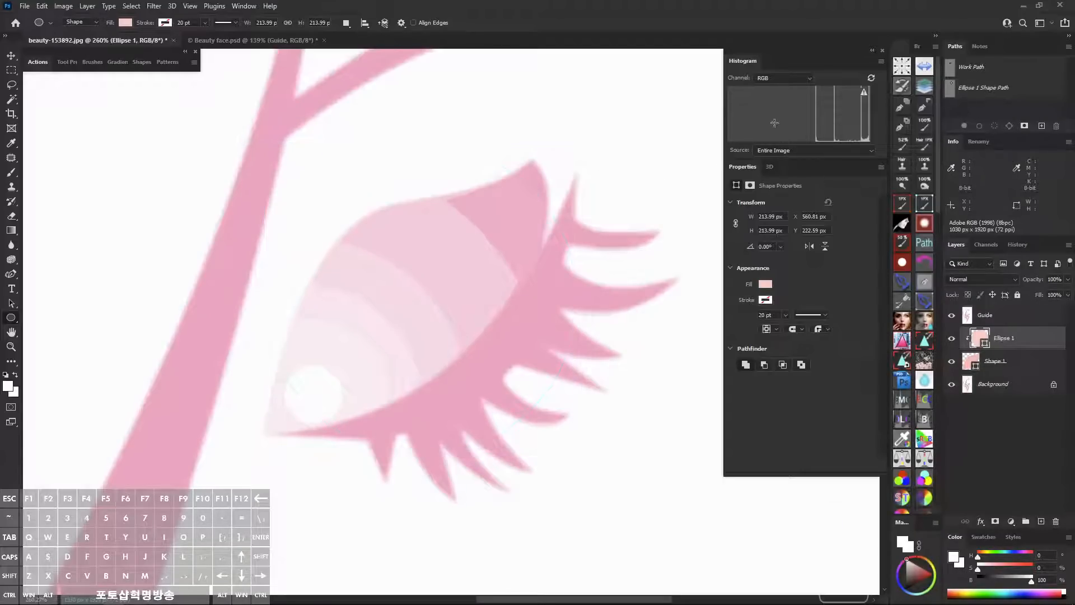
Examine the Deselect path script and its assigned shortcut in the list of scripts.
left_click(25, 7)
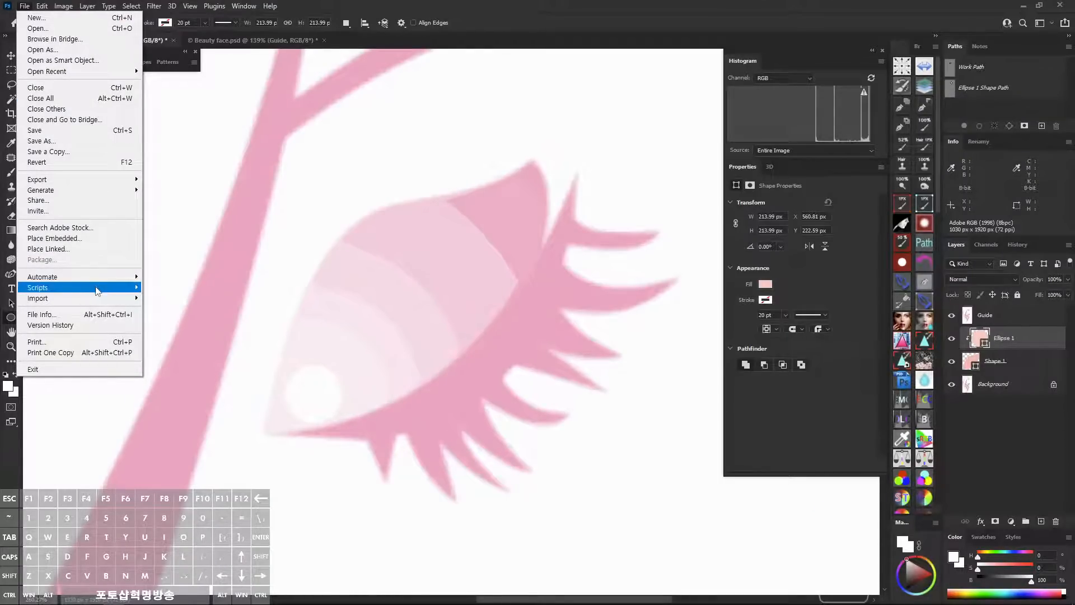
mouse_move(97, 291)
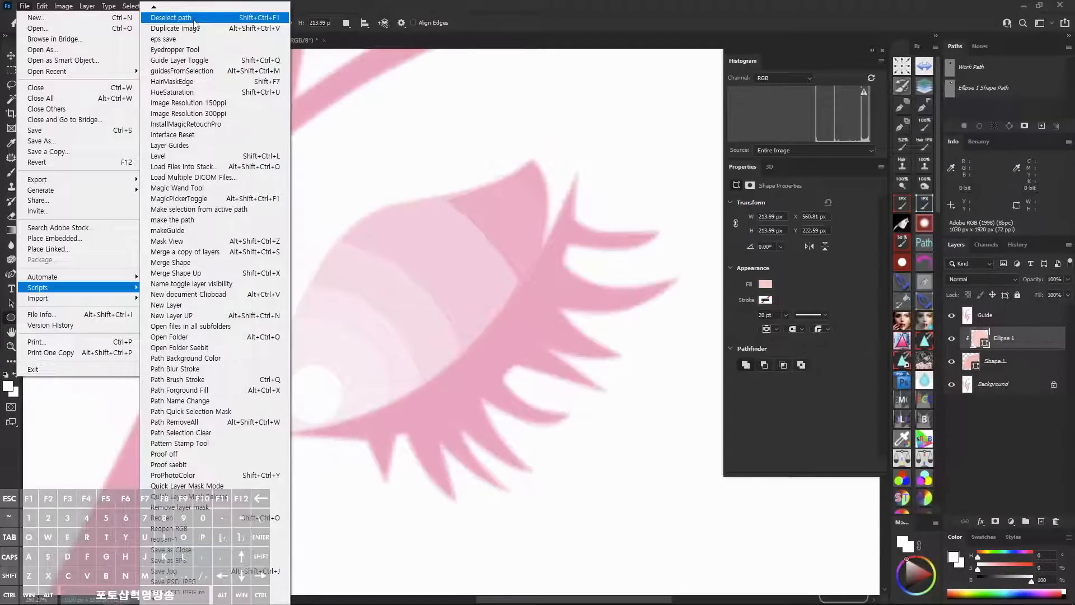
left_click(527, 29)
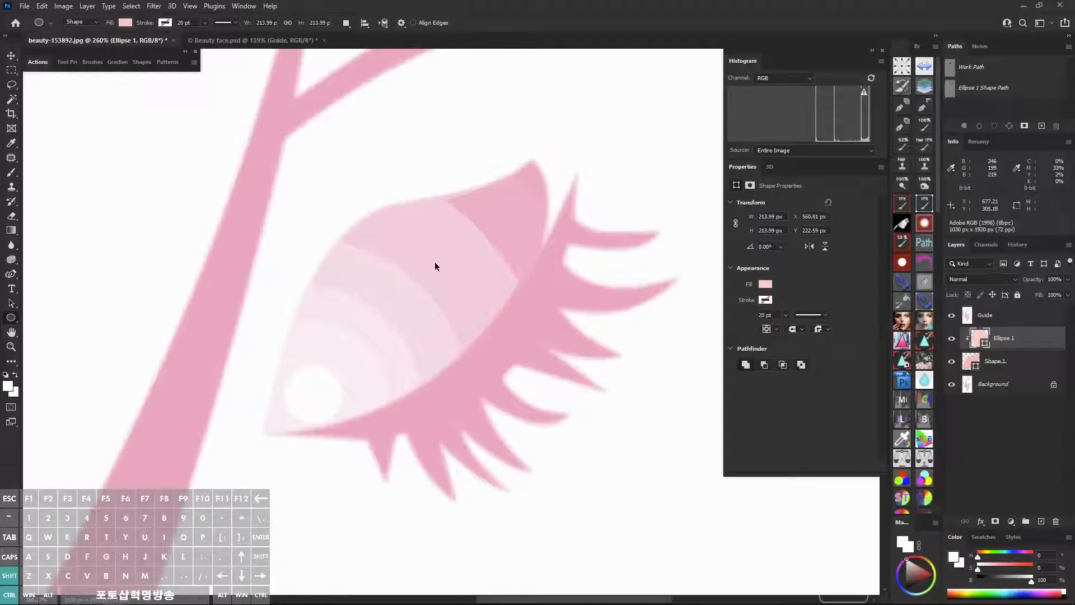
Reselect the Ellipse 1 shape path and practise deselecting it twice, leaving it deselected.
left_click(984, 88)
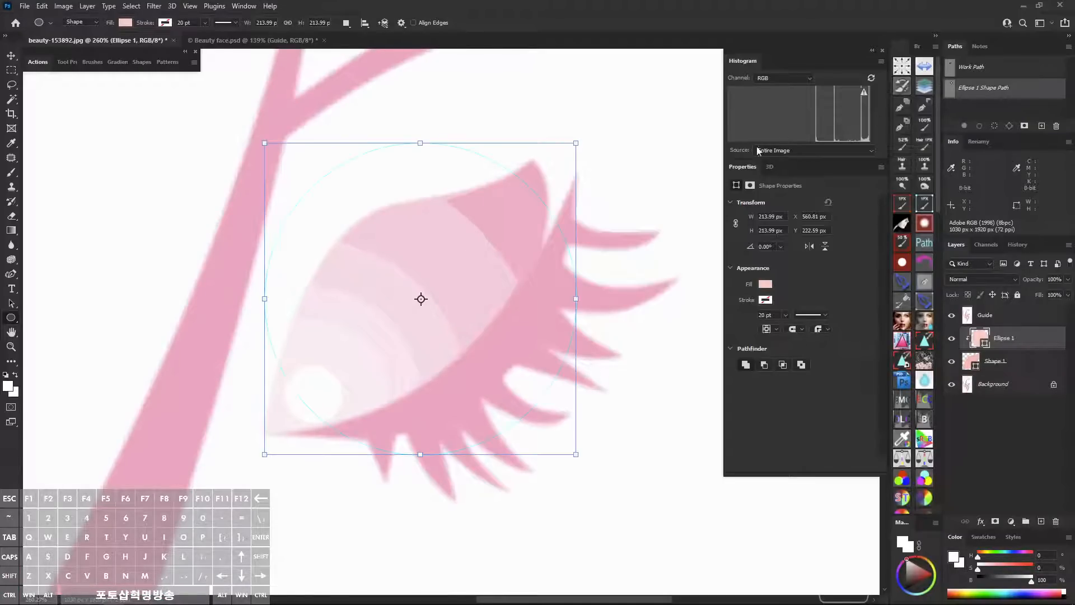
left_click_drag(426, 264, 435, 269)
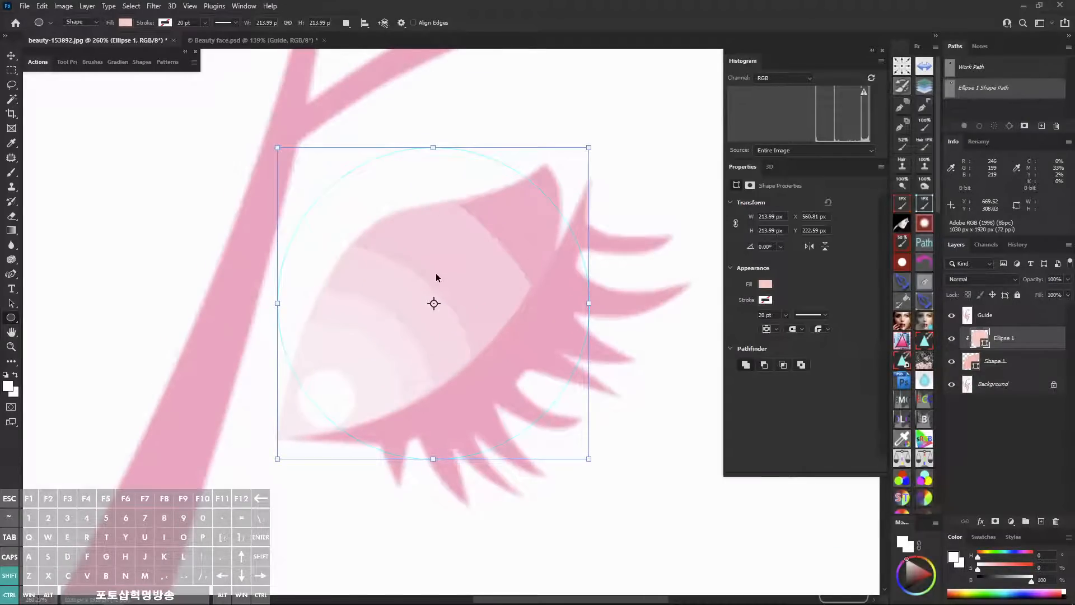
left_click(969, 106)
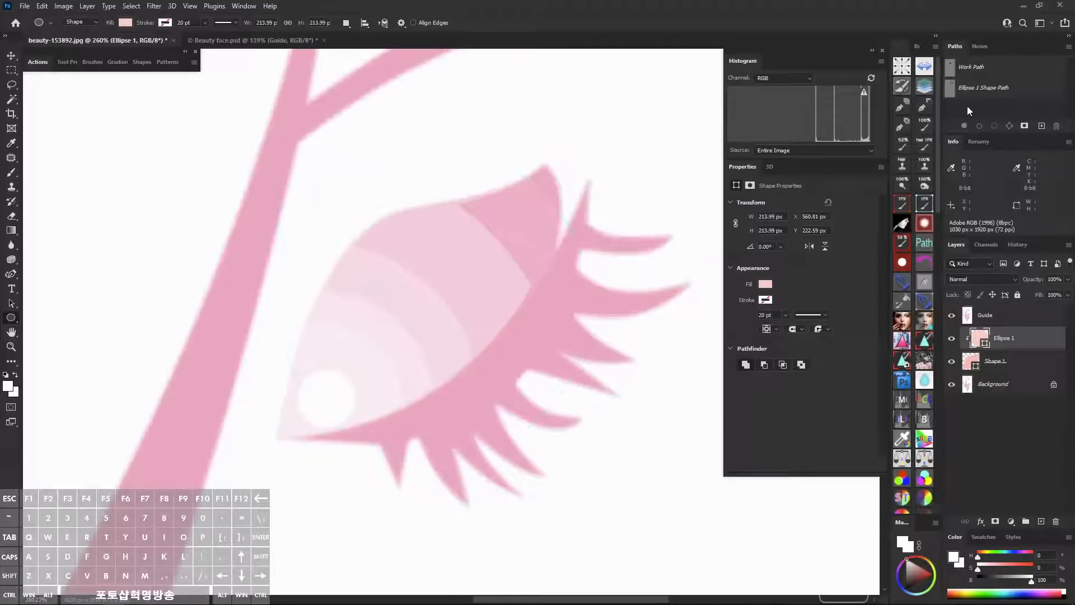
left_click(974, 90)
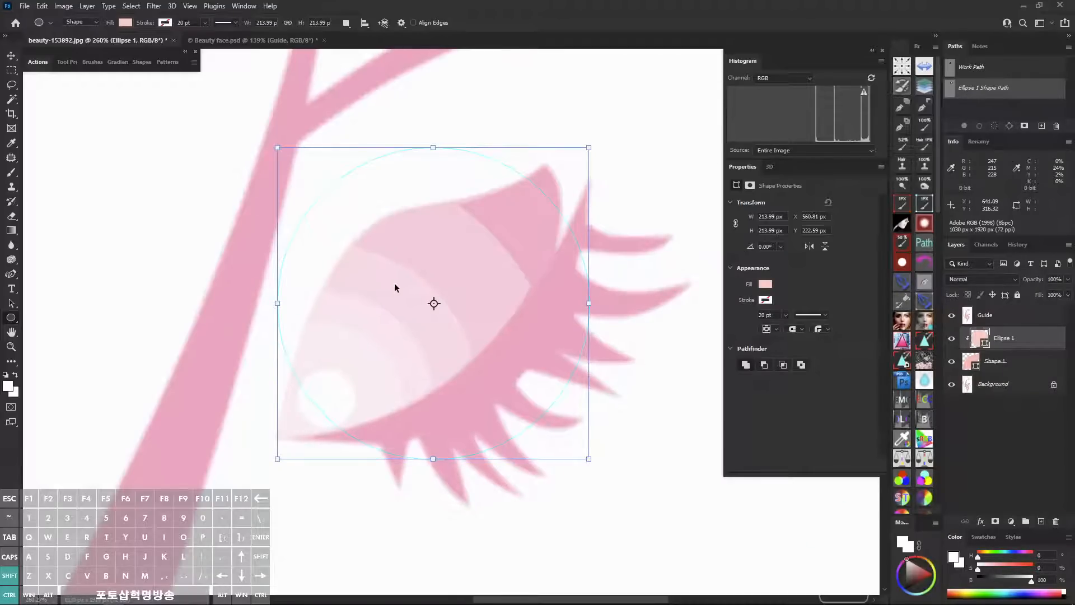
key("ctrl+shift+h")
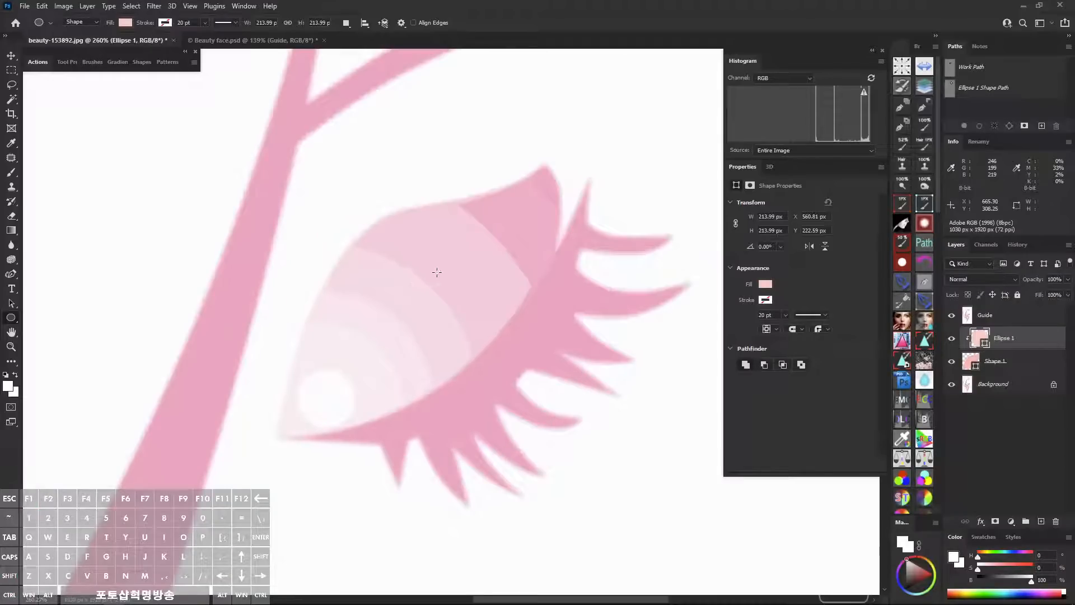
Draw a new circle about 202 px wide over the eye's inner corner and clip its layer to Shape 1.
left_click_drag(446, 273, 462, 245)
left_click_drag(232, 205, 492, 534)
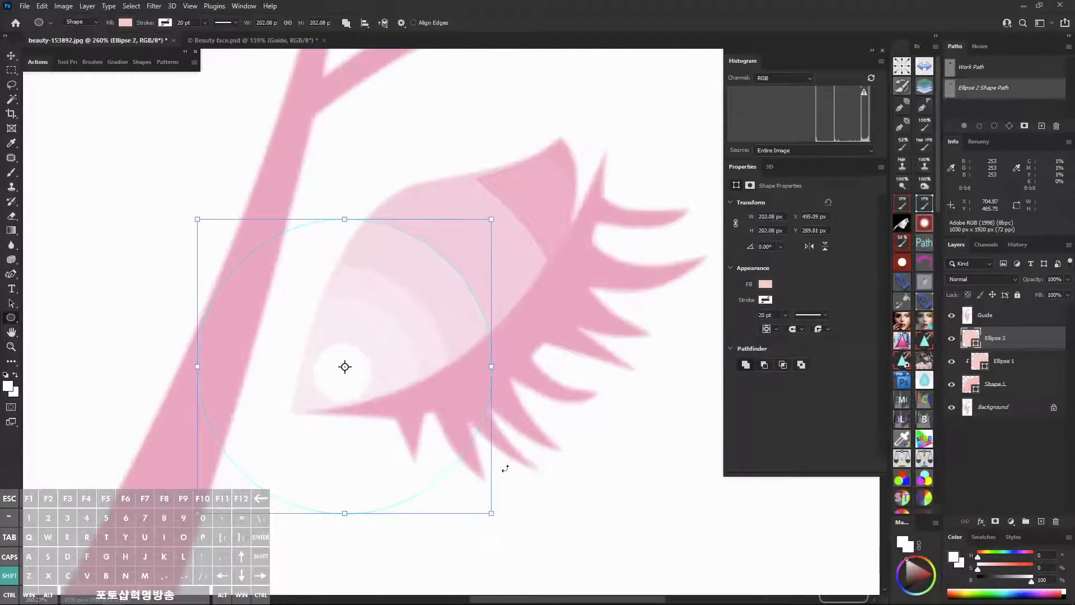
scroll(553, 302, "down", 2)
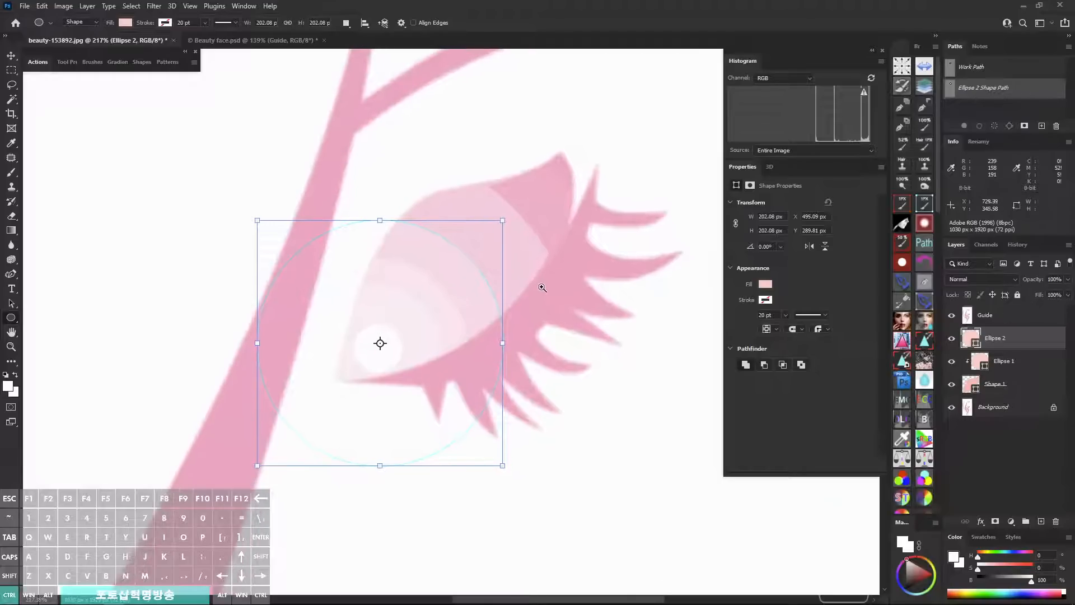
scroll(553, 303, "up", 2)
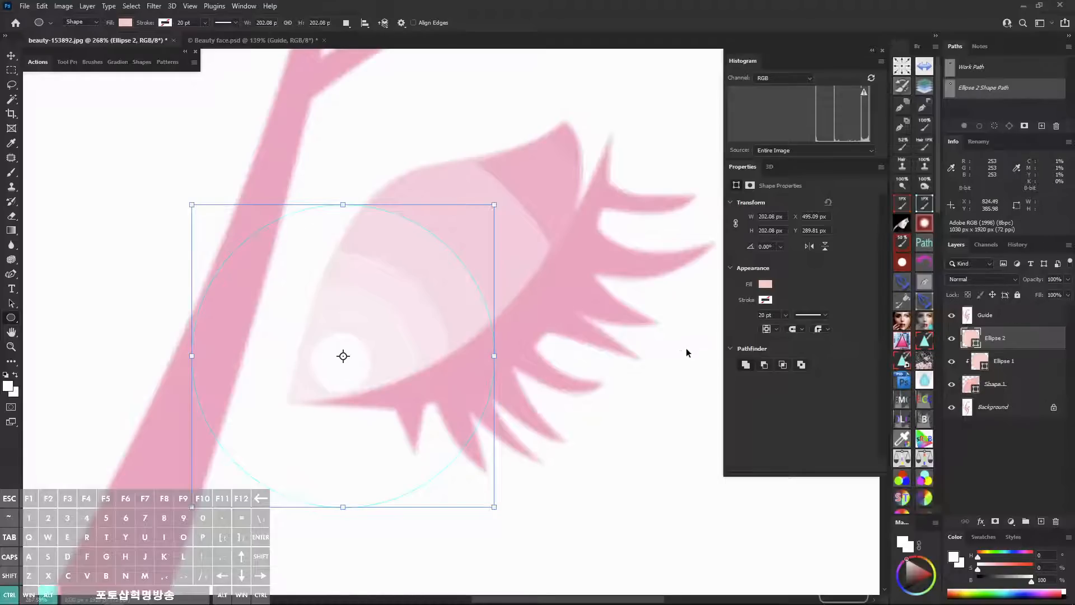
key("ctrl+alt+g")
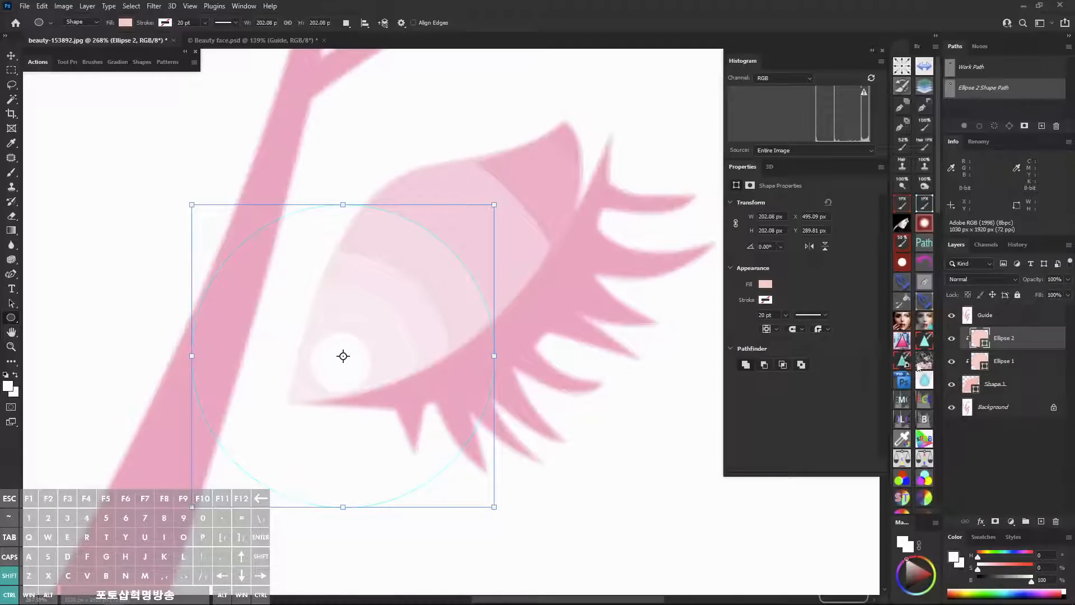
Hide the Guide layer while setting the Ellipse 2 fill to RGB 255, 210, 206, and show the Guide again.
left_click(951, 315)
double_click(978, 343)
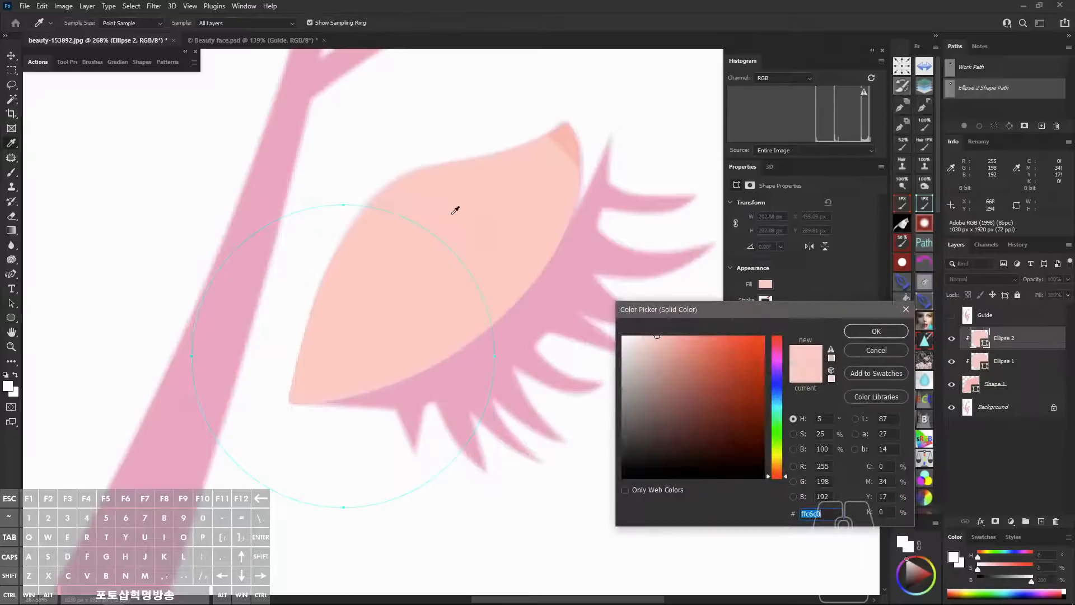
left_click_drag(650, 335, 649, 334)
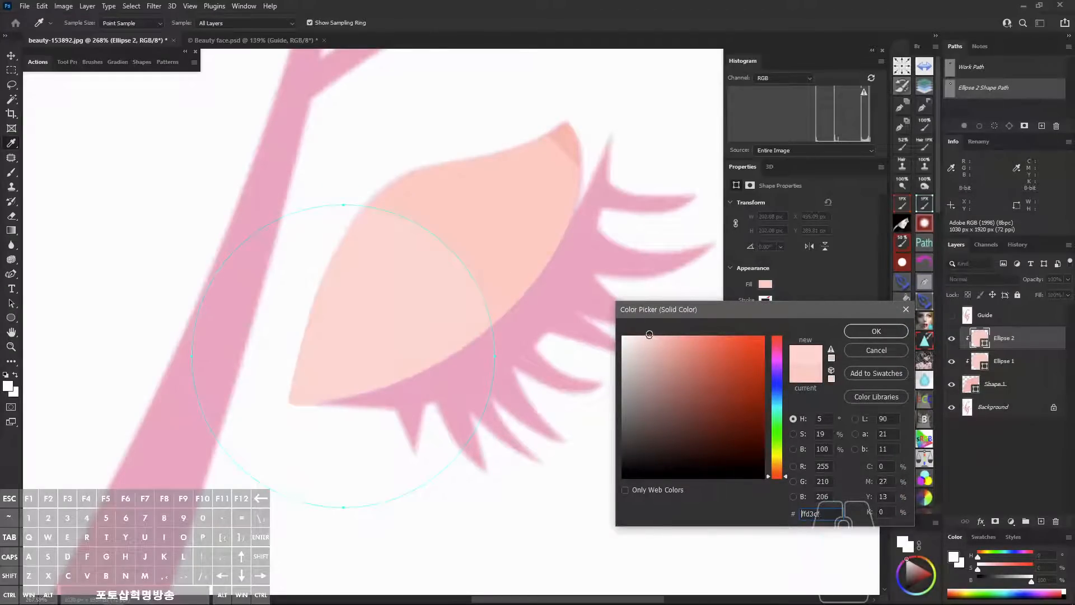
left_click(873, 331)
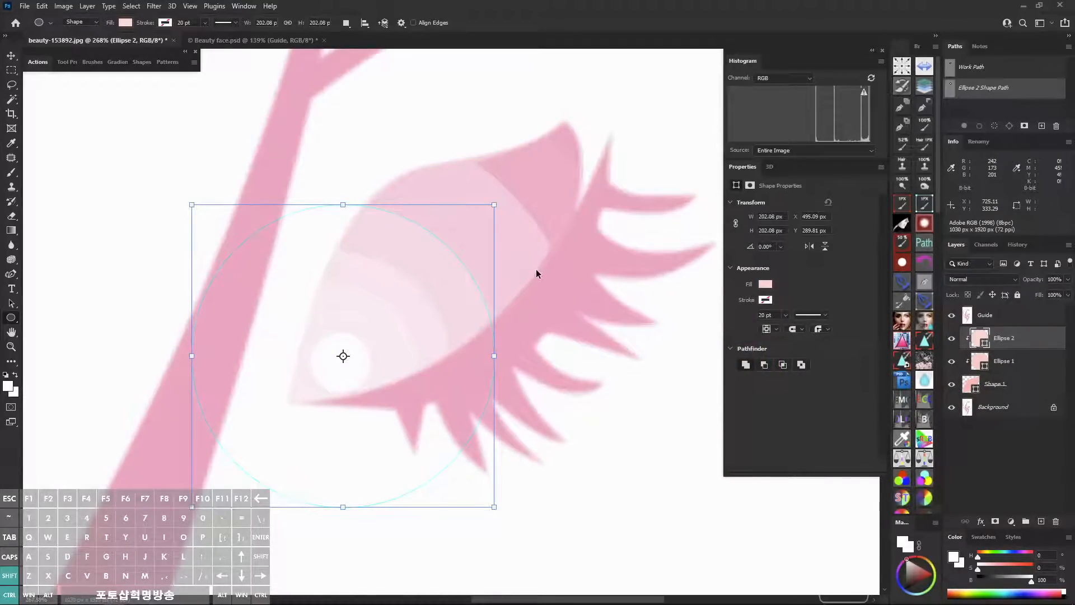
With the Ellipse 2 path deselected, draw a circle about 174 px wide over the inner corner and clip it to Shape 1 with the Guide hidden.
key("ctrl+shift+F1")
left_click_drag(233, 253, 476, 507)
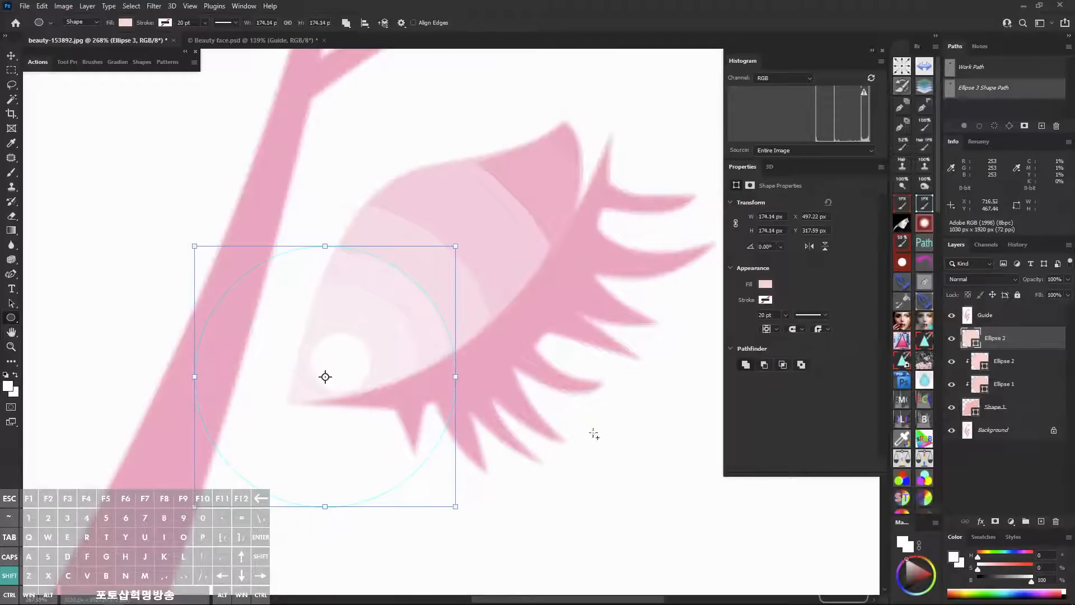
key("ctrl+shift+q")
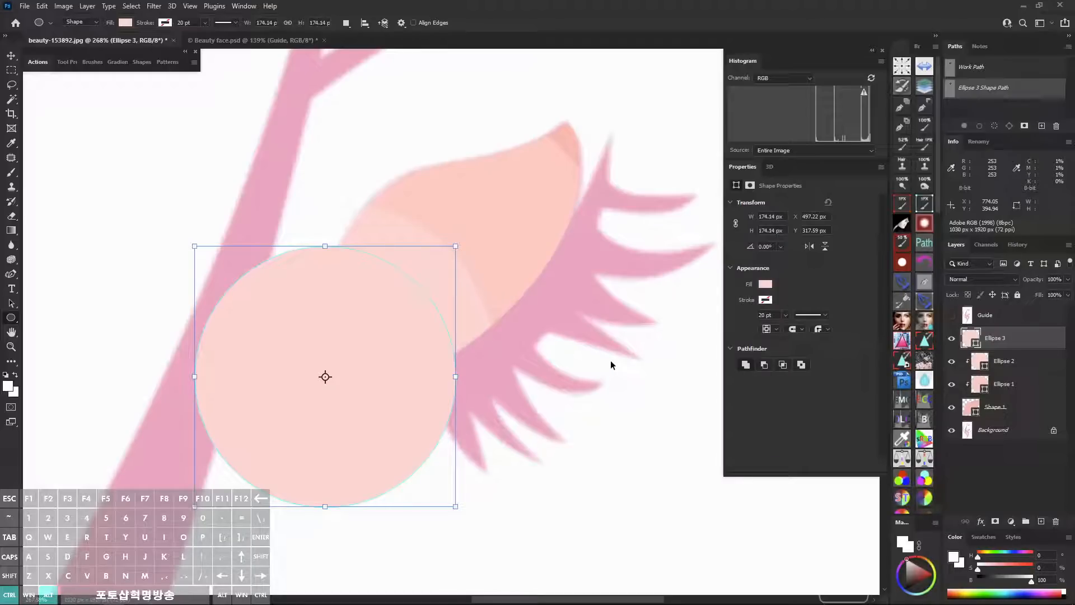
key("ctrl+alt+g")
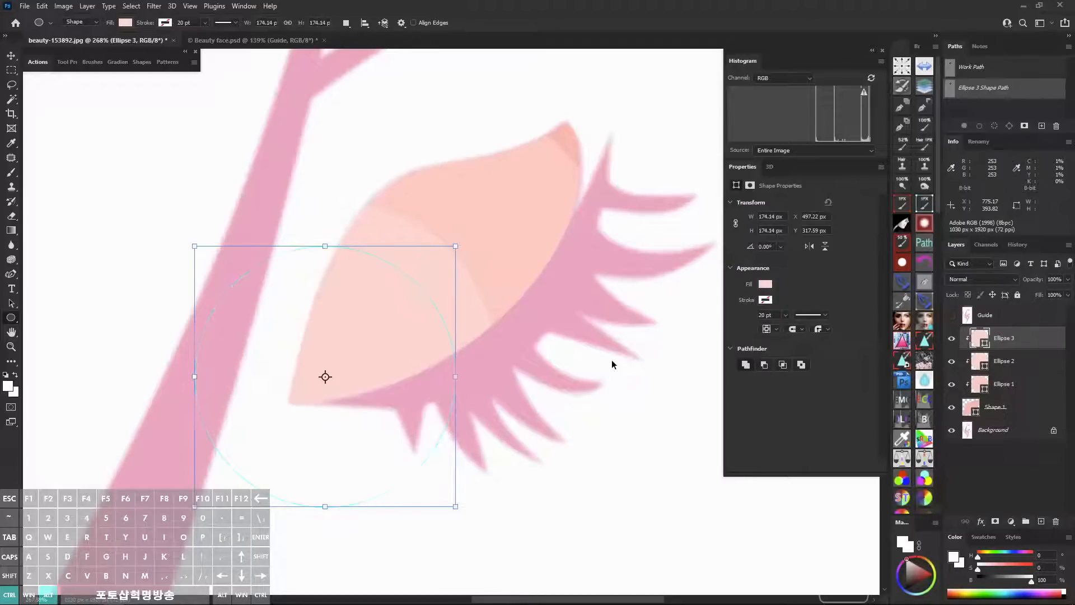
Set the Ellipse 3 fill to RGB 255, 228, 225 and compare it with the Guide layer, leaving the Guide shown.
double_click(980, 337)
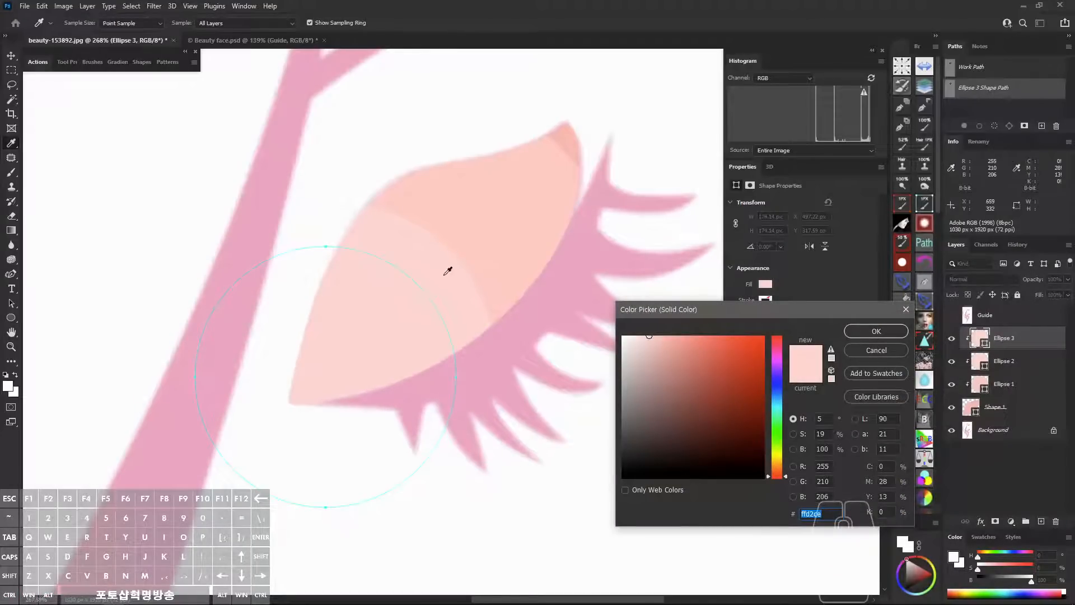
left_click(640, 335)
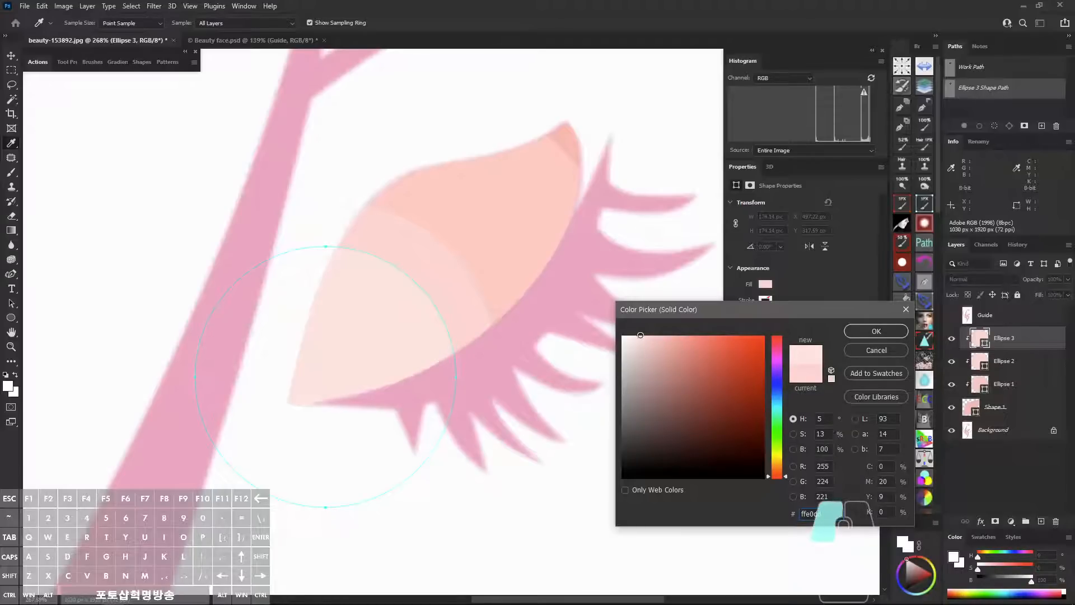
left_click(876, 331)
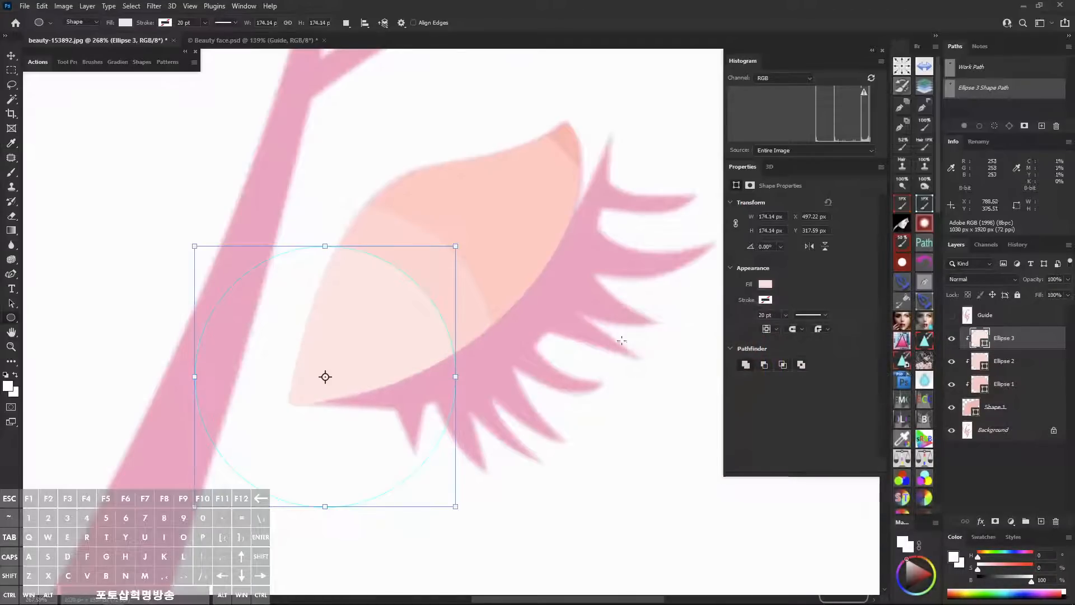
key("ctrl+shift+q")
key("ctrl+shift+q")
key("ctrl+shift+q")
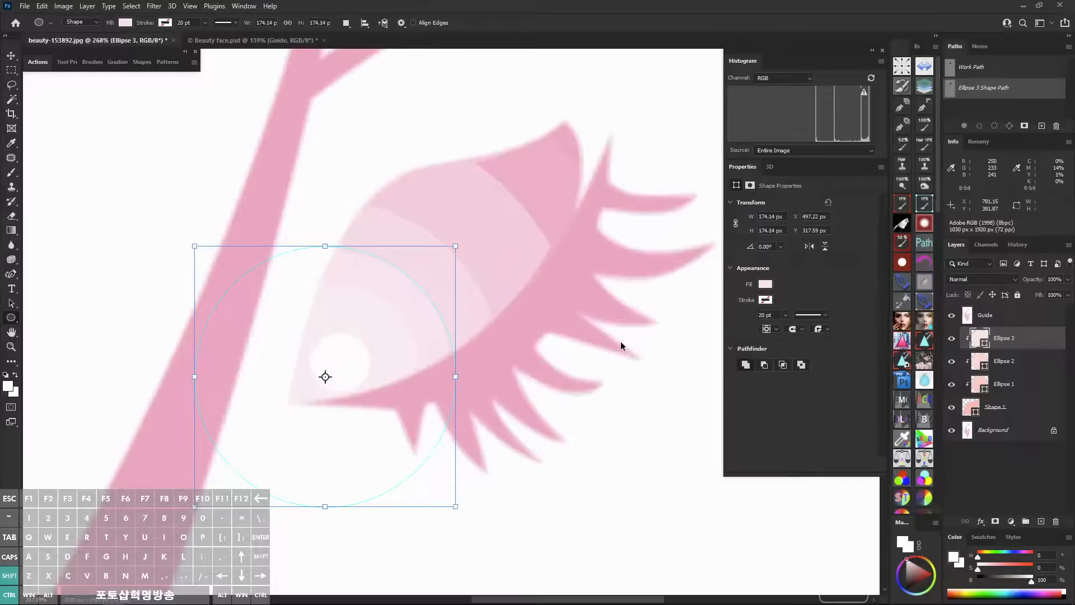
key("ctrl+shift+q")
key("ctrl+shift+q")
Deselect the Ellipse 3 path, draw a circle about 165 px wide over the eye's inner corner, and clip its layer to Shape 1.
key("Escape")
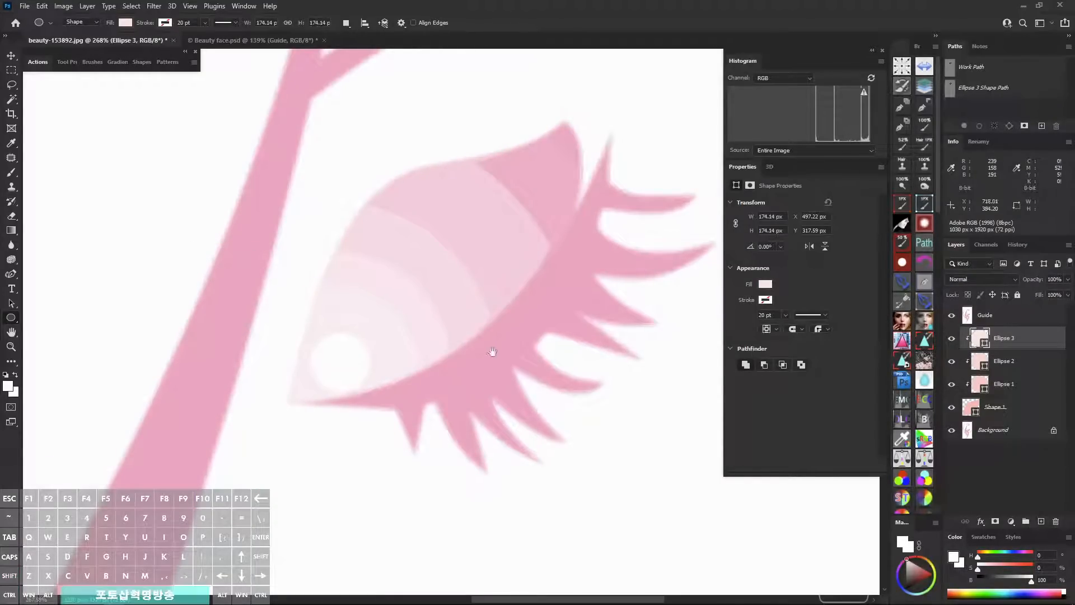
left_click_drag(491, 353, 532, 319)
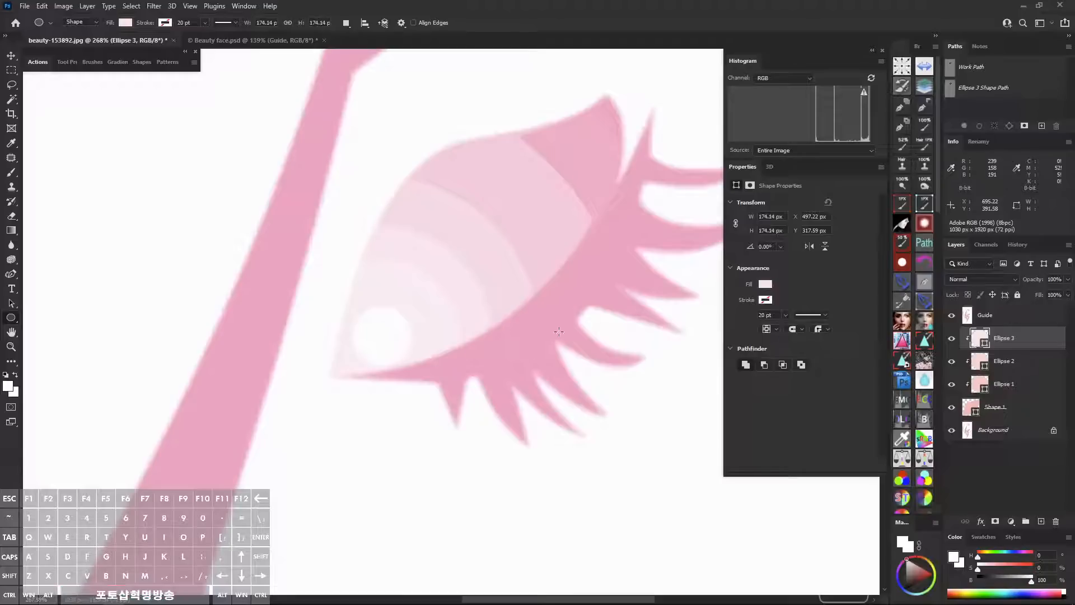
left_click(952, 339, "alt")
left_click(951, 339, "alt")
left_click_drag(346, 278, 545, 491)
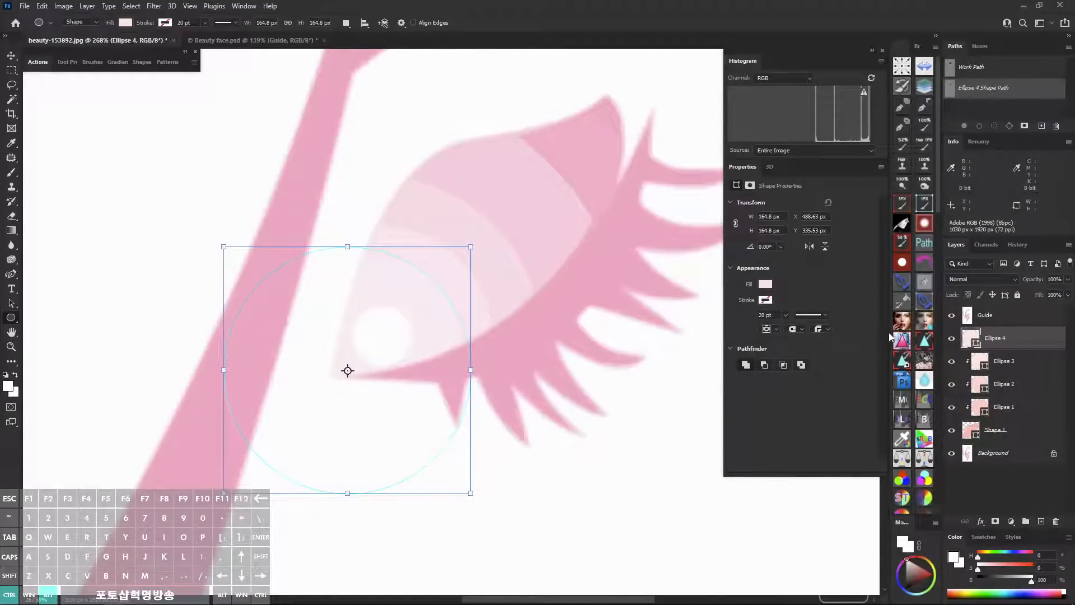
key("ctrl+alt+g")
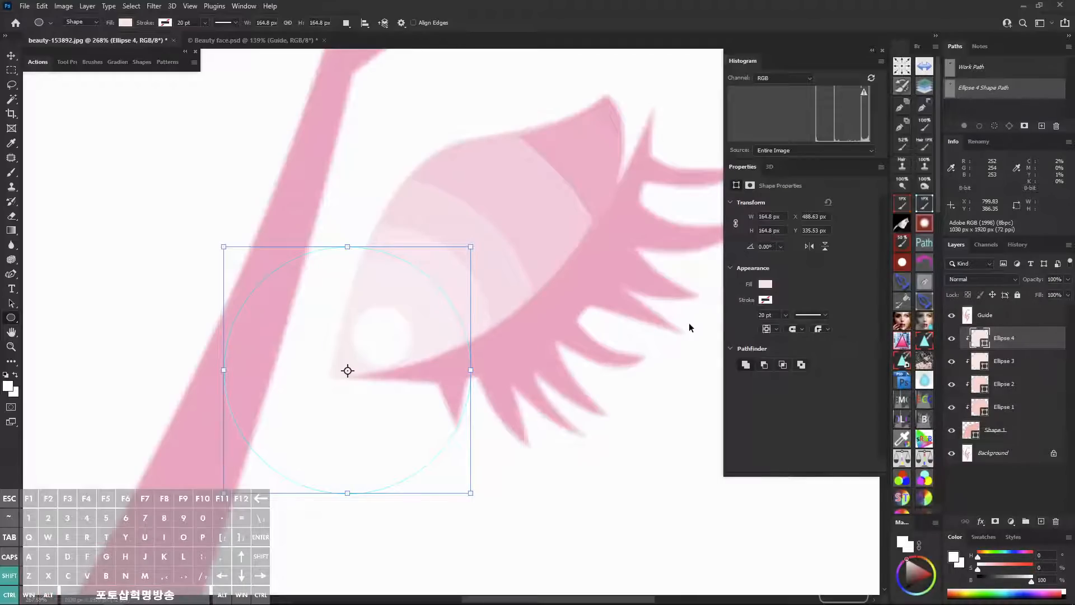
With the Guide hidden, set the Ellipse 4 fill to RGB 252, 239, 237 and compare it with the Guide layer, leaving the Guide shown.
key("ctrl+shift+F2")
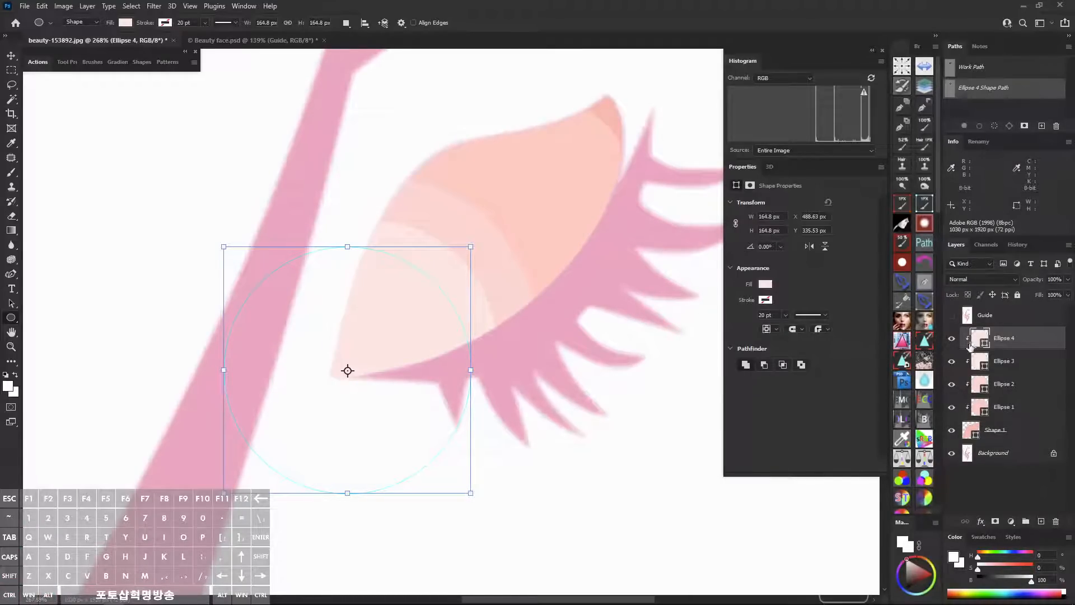
double_click(977, 339)
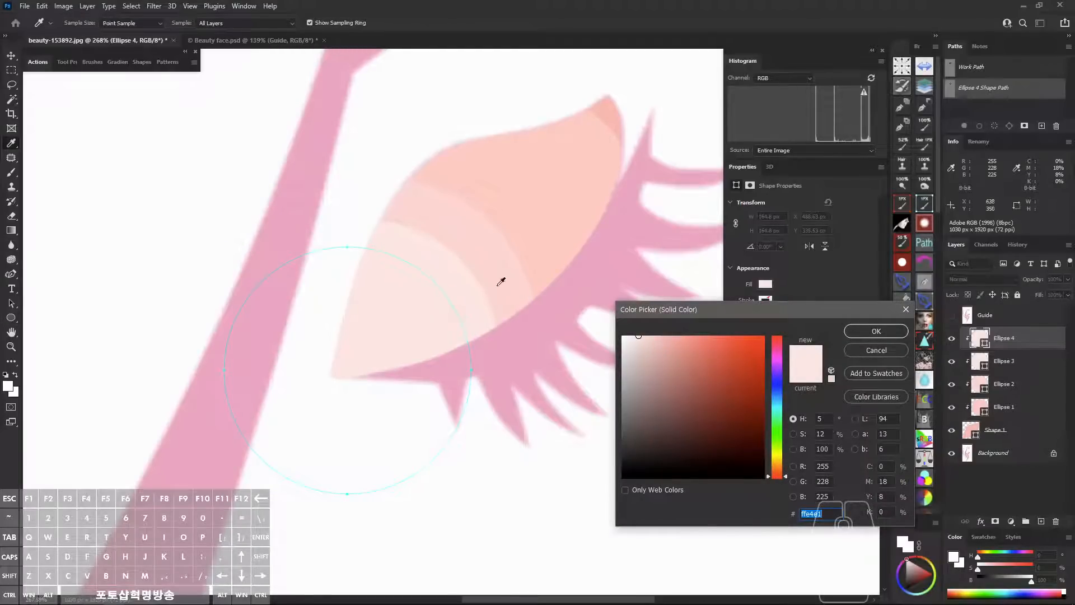
left_click_drag(638, 338, 629, 334)
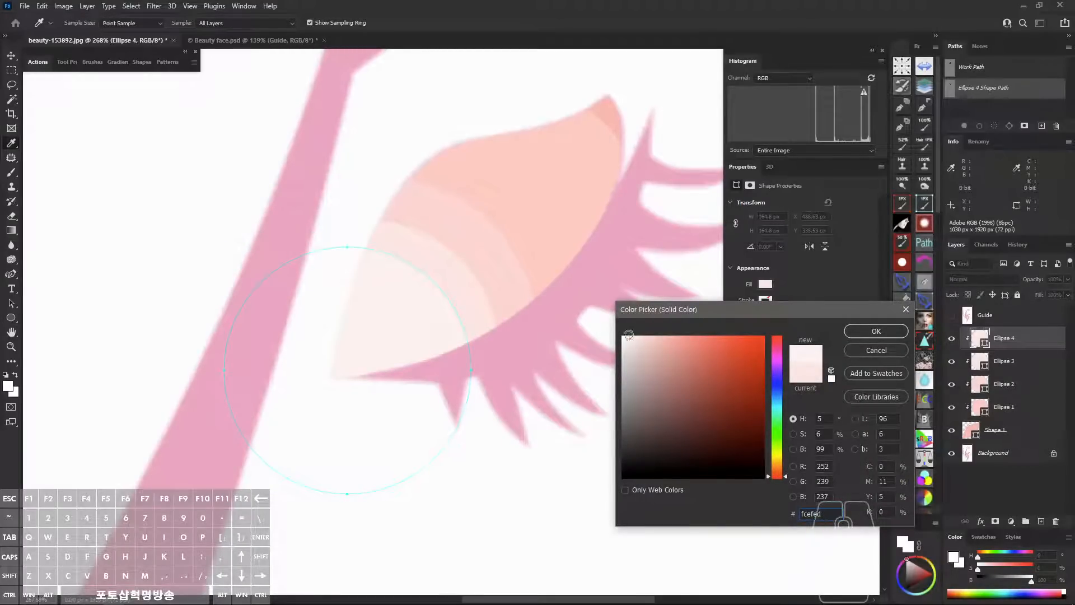
left_click(866, 331)
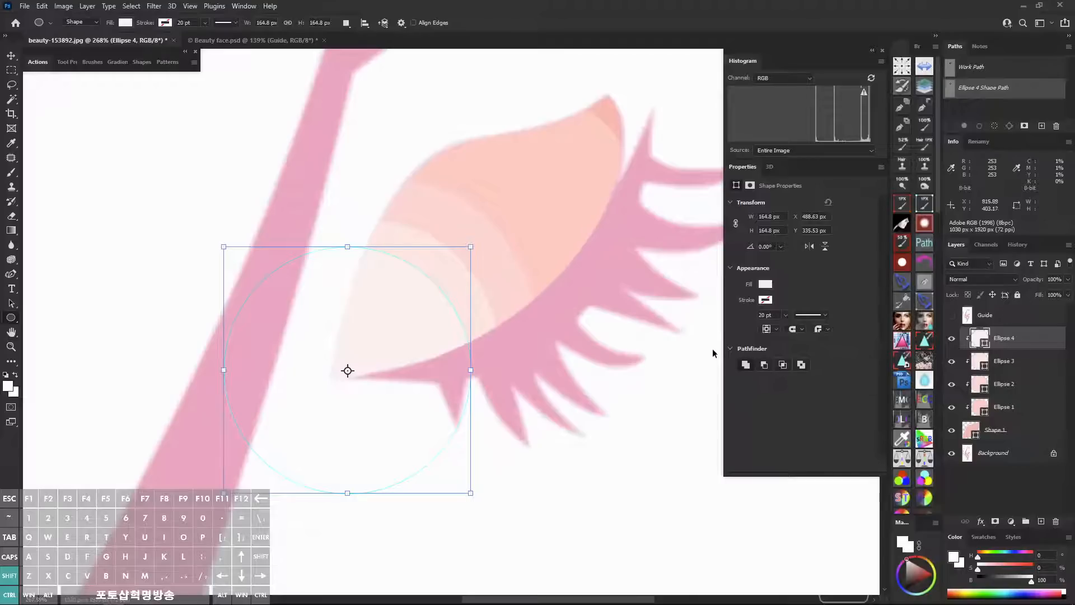
key("ctrl+shift+q")
key("ctrl+shift+q")
key("ctrl+shift+q")
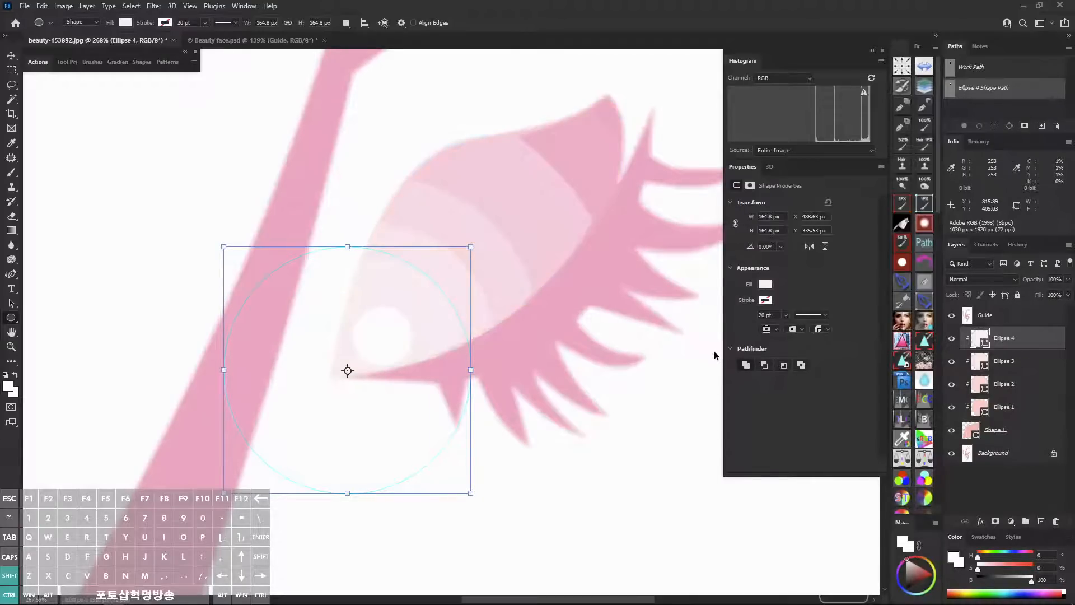
Deselect the Ellipse 4 path and draw a circle about 40 px wide over the small white highlight near the eye's inner corner.
key("ctrl+shift+q")
key("ctrl+shift+q")
key("ctrl+shift+q")
key("ctrl+shift+q")
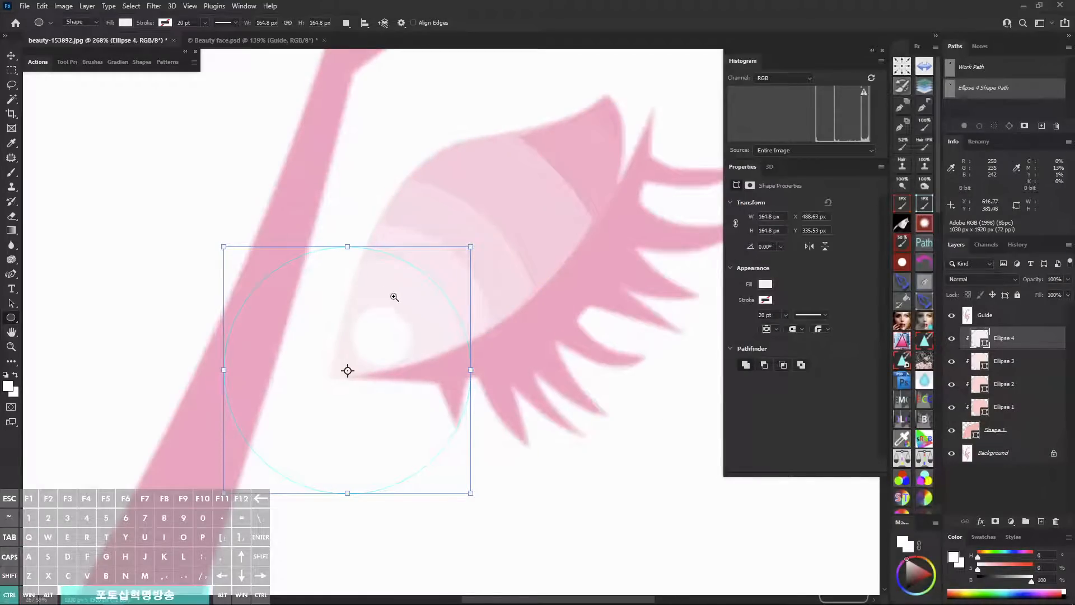
mouse_move(395, 298)
left_mouse_down()
mouse_move(411, 312)
mouse_move(395, 306)
mouse_move(401, 295)
left_mouse_up()
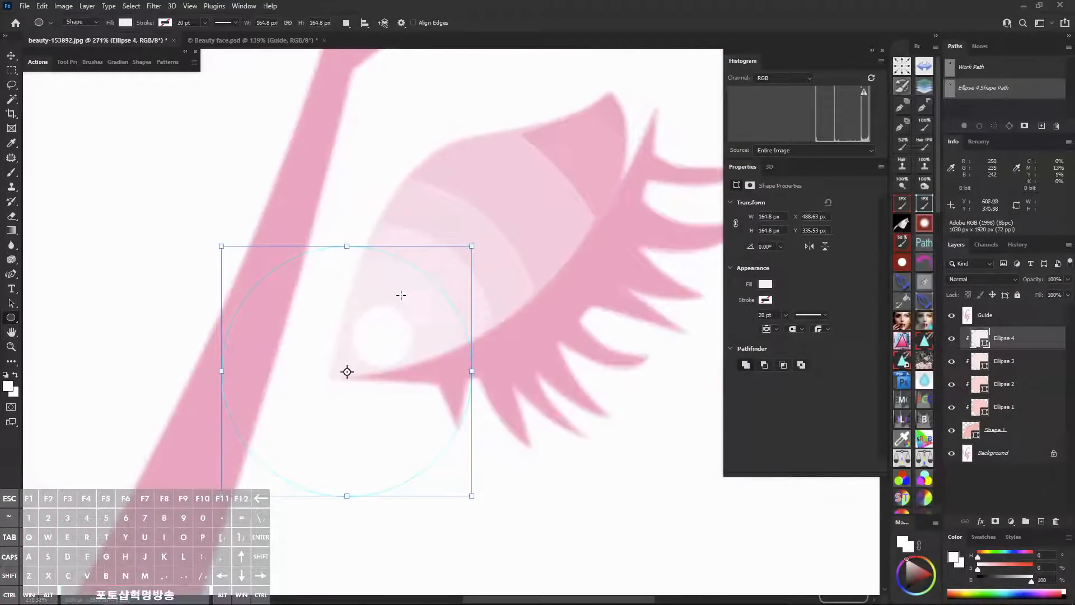
left_click(405, 338, "ctrl+shift")
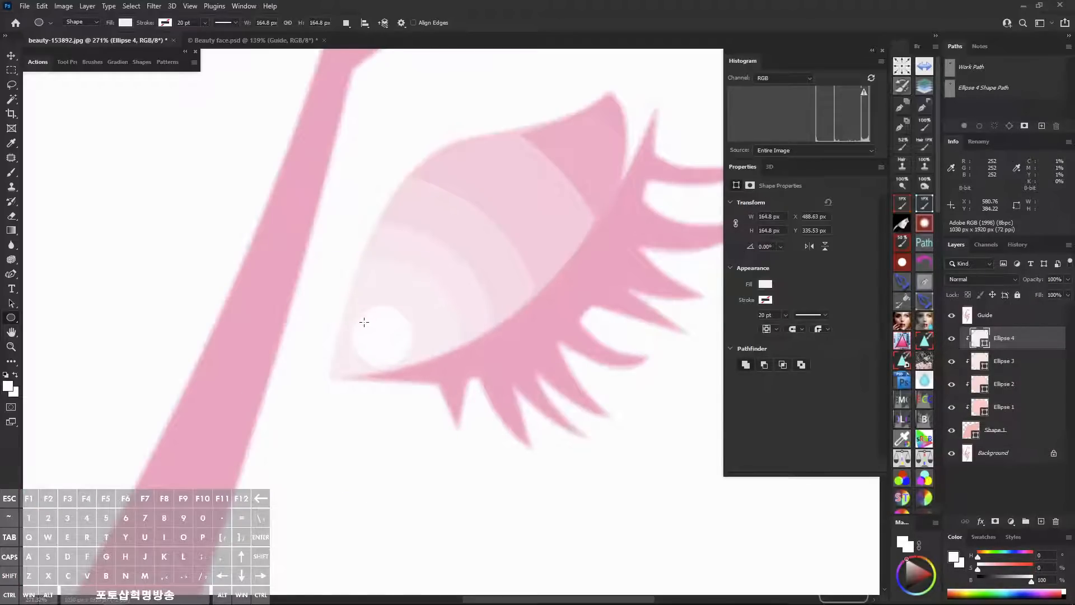
left_click_drag(355, 315, 424, 368)
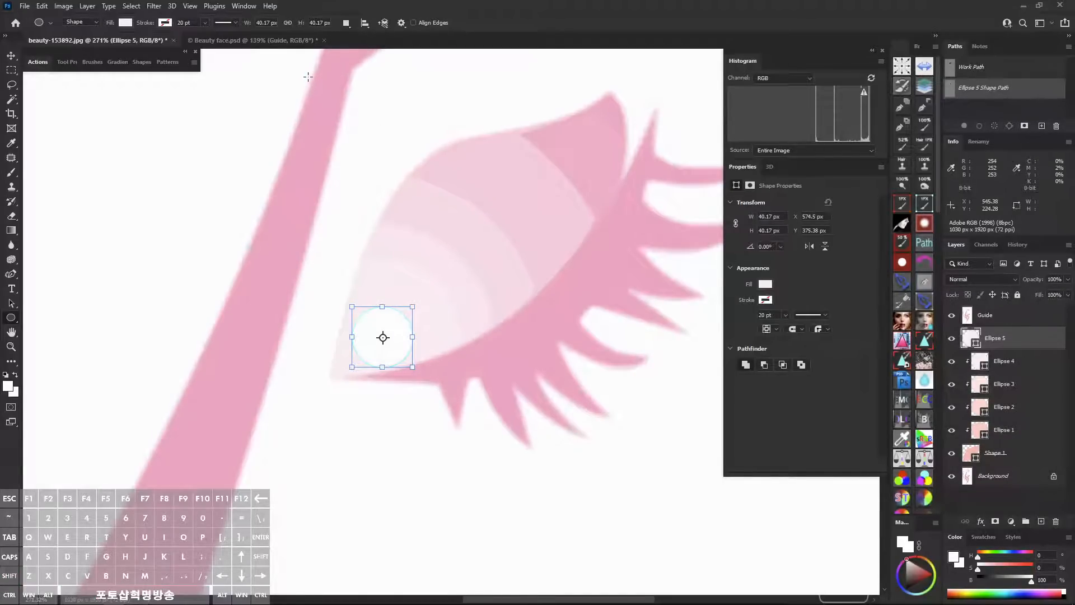
Try constraining the Ellipse tool to circles with a test circle about 54 px wide on the upper eyelid, and undo the test circle.
left_click(402, 22)
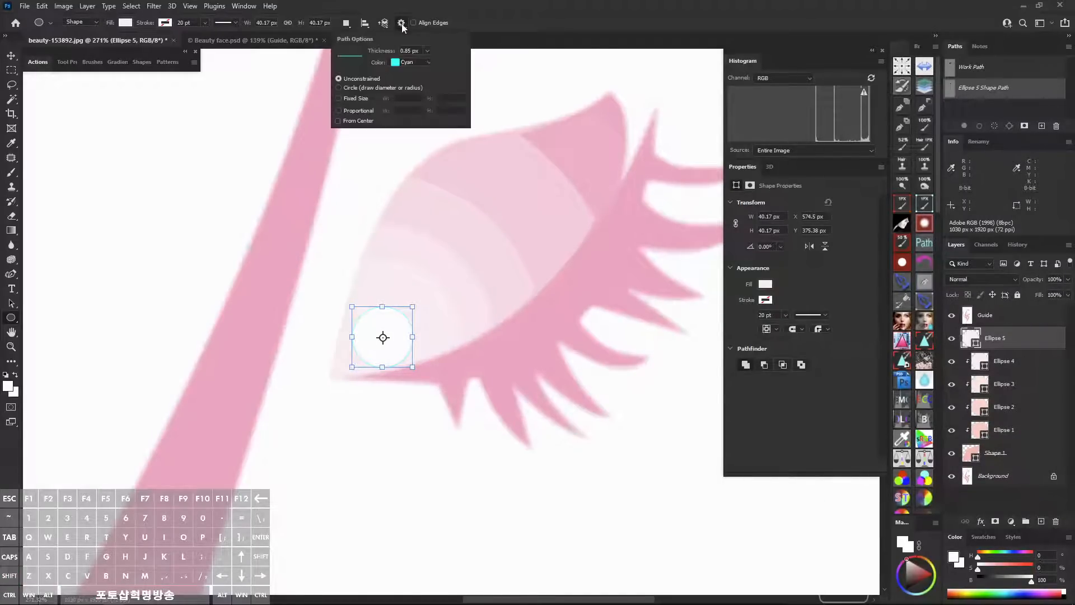
left_click(357, 88)
left_click(448, 298)
left_click(566, 226)
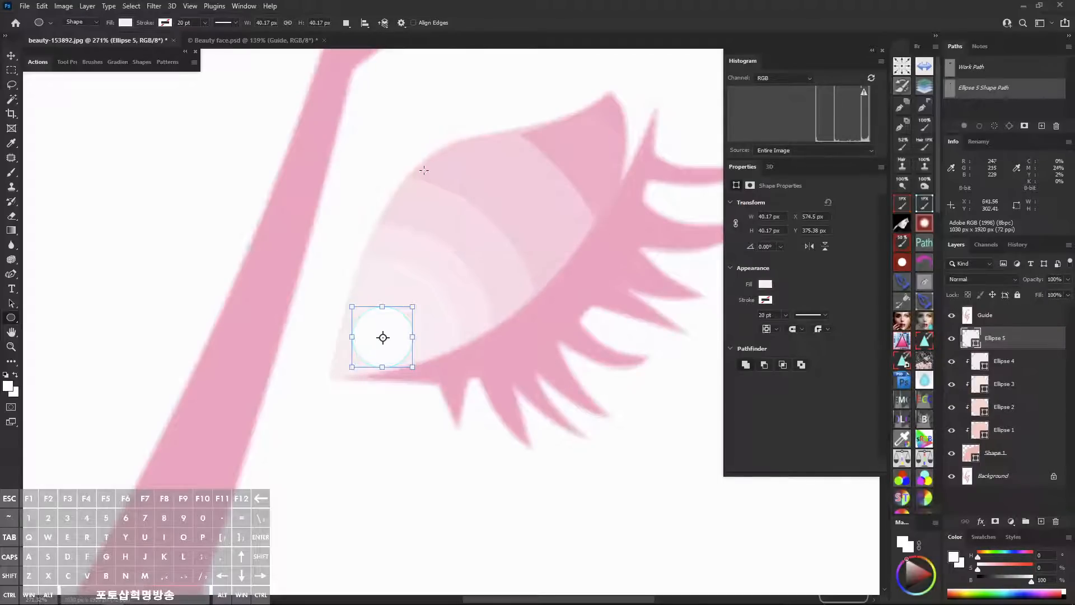
left_click_drag(423, 159, 484, 235)
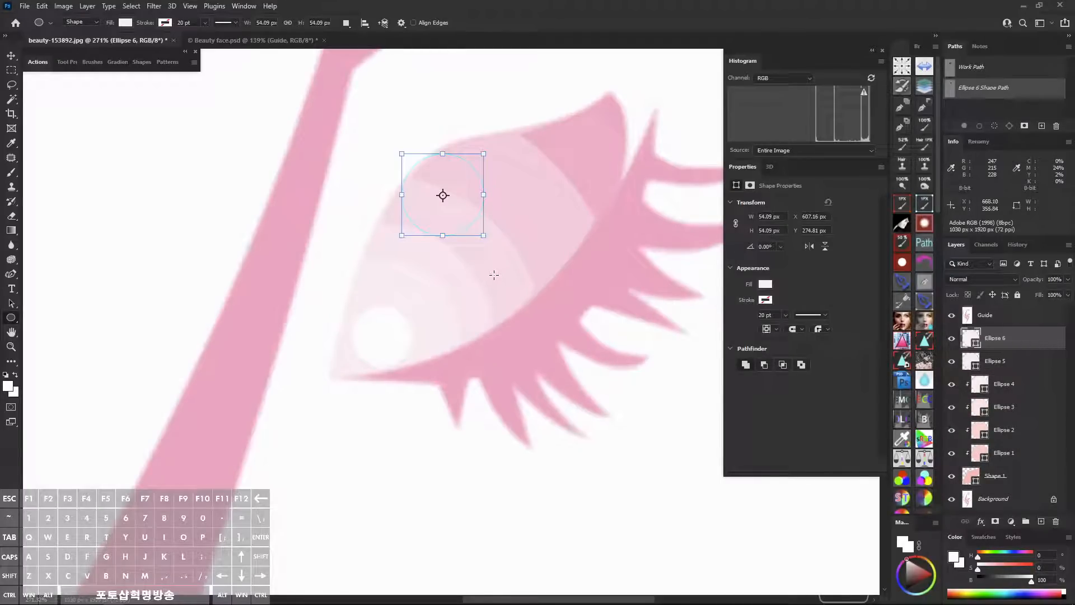
key("ctrl+z")
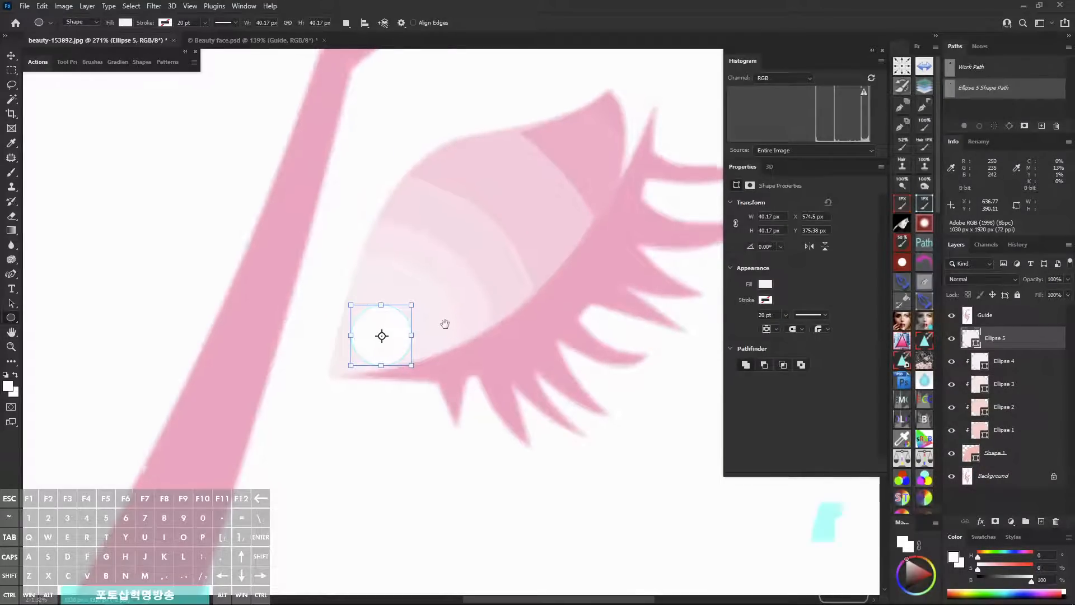
Adjust the highlight circle to about 42 px wide, clip its layer to Shape 1, and hide the Guide layer.
left_click_drag(444, 321, 435, 274)
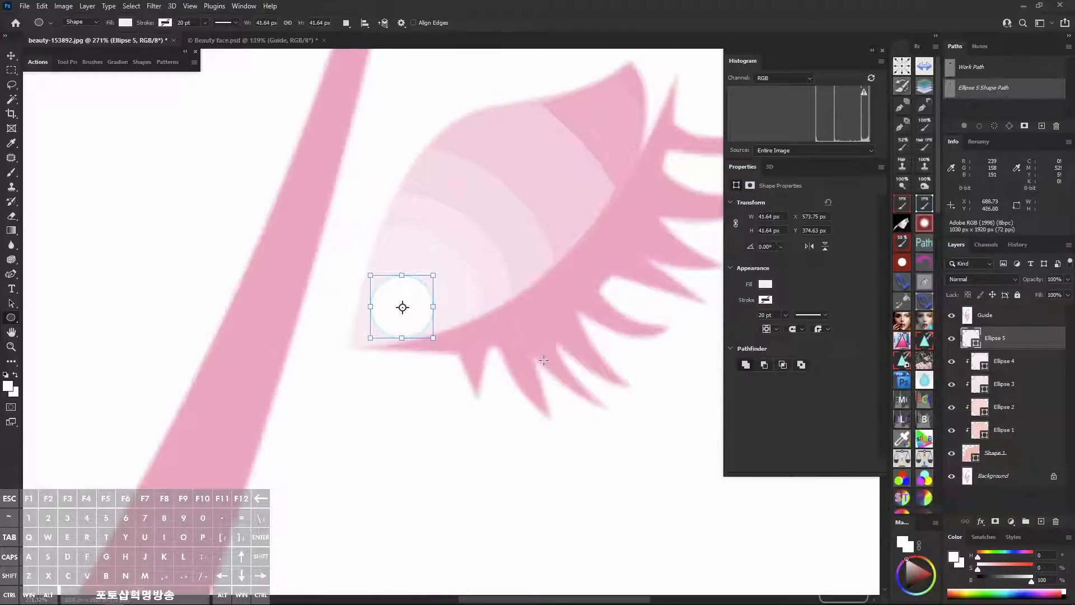
key("ctrl+alt+g")
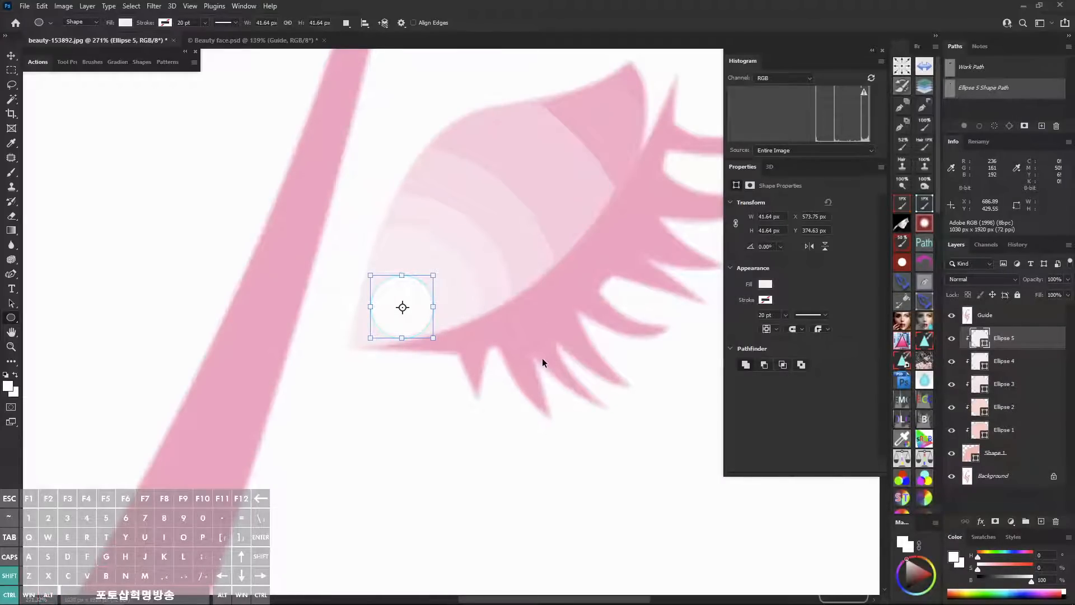
key("ctrl+shift+F2")
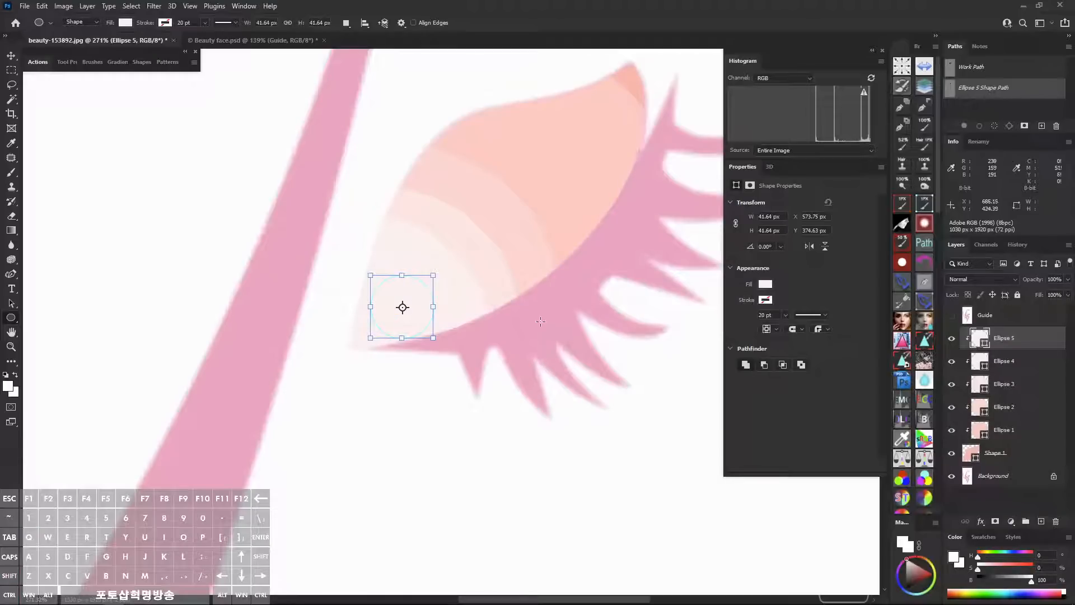
Set the Ellipse 5 fill to RGB 255, 248, 247 and compare it with the Guide layer, leaving the Guide hidden.
double_click(979, 340)
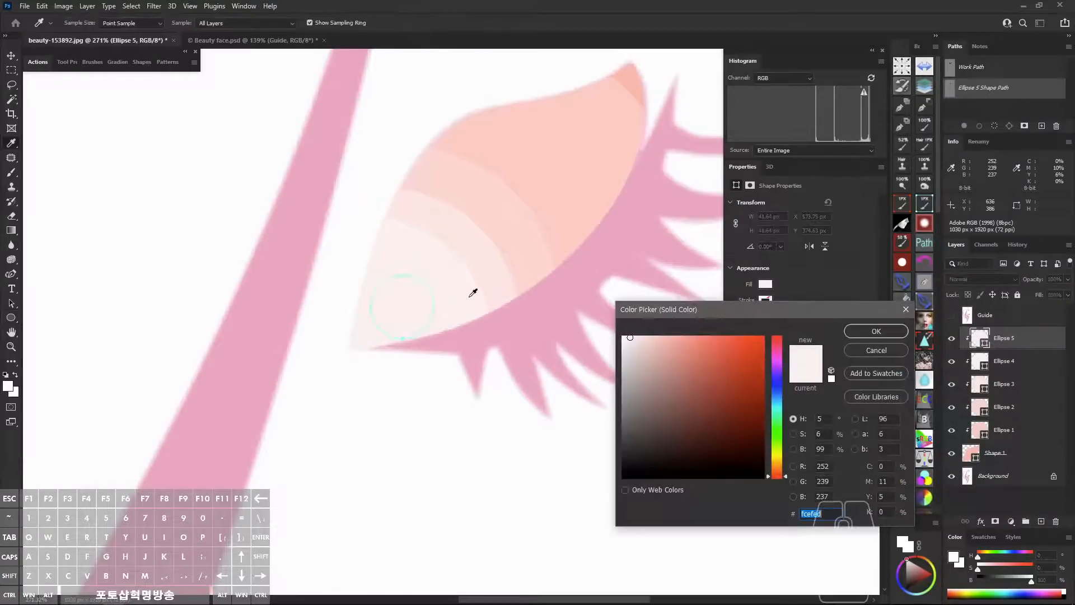
left_click(402, 307)
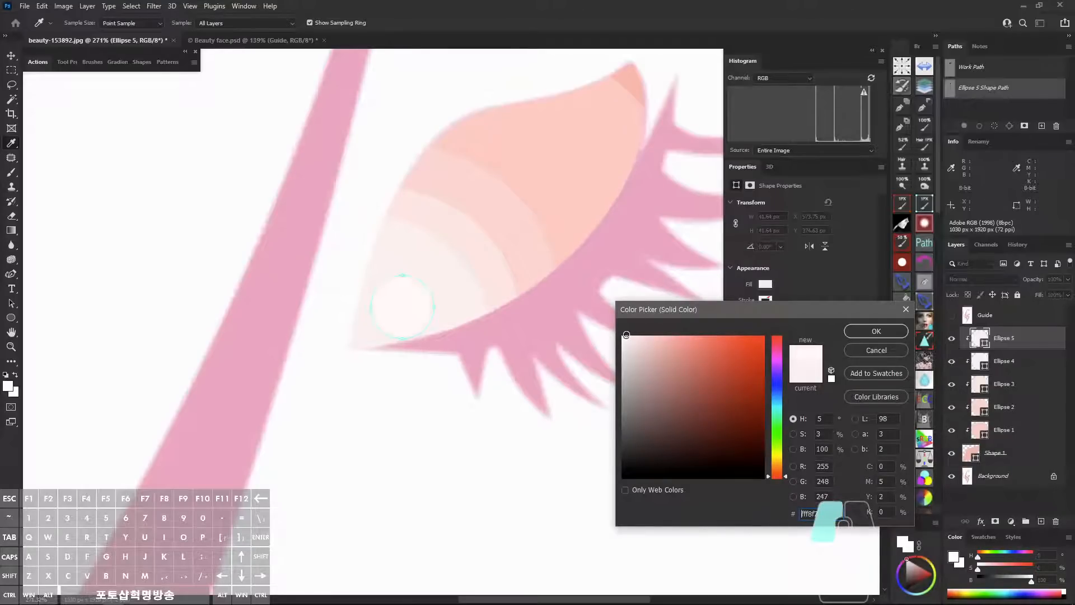
left_click(876, 331)
left_click_drag(579, 311, 529, 335)
key("ctrl+shift+q")
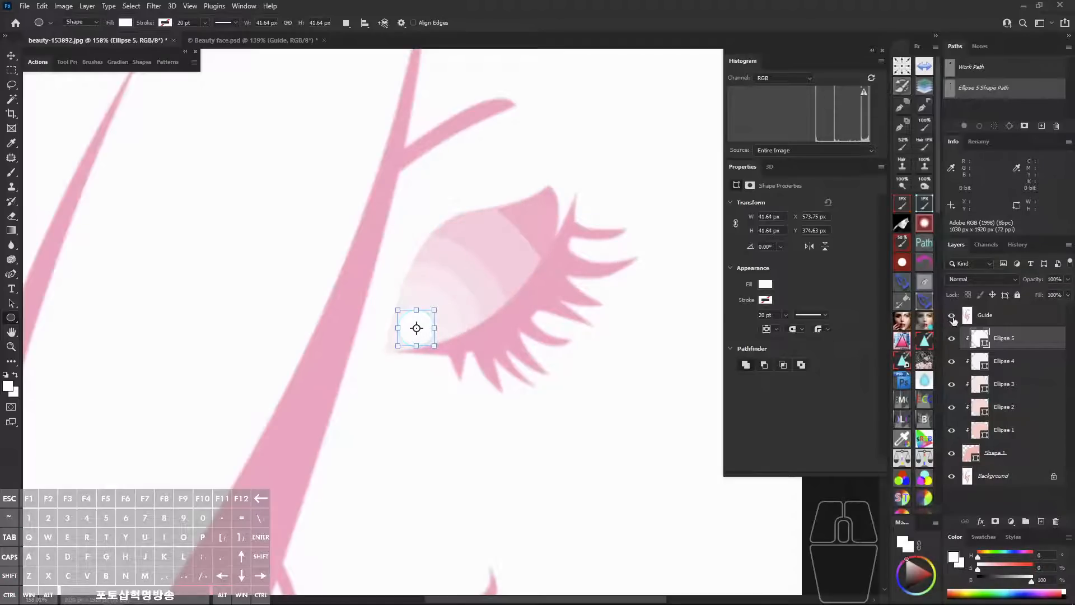
left_click(952, 317)
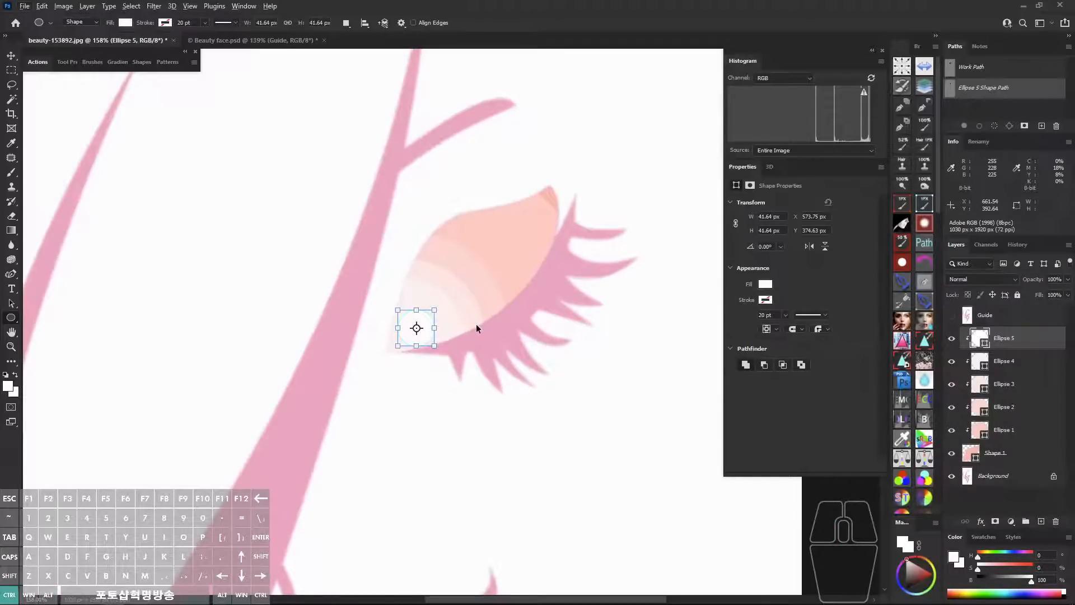
Deselect the Ellipse 5 path and activate the Pen tool for tracing the eyelashes.
mouse_move(542, 281)
left_mouse_down()
mouse_move(415, 230)
mouse_move(549, 275)
left_mouse_up()
mouse_move(495, 331)
left_mouse_down()
mouse_move(588, 220)
mouse_move(560, 365)
mouse_move(482, 293)
left_mouse_up()
left_click(561, 285, "ctrl")
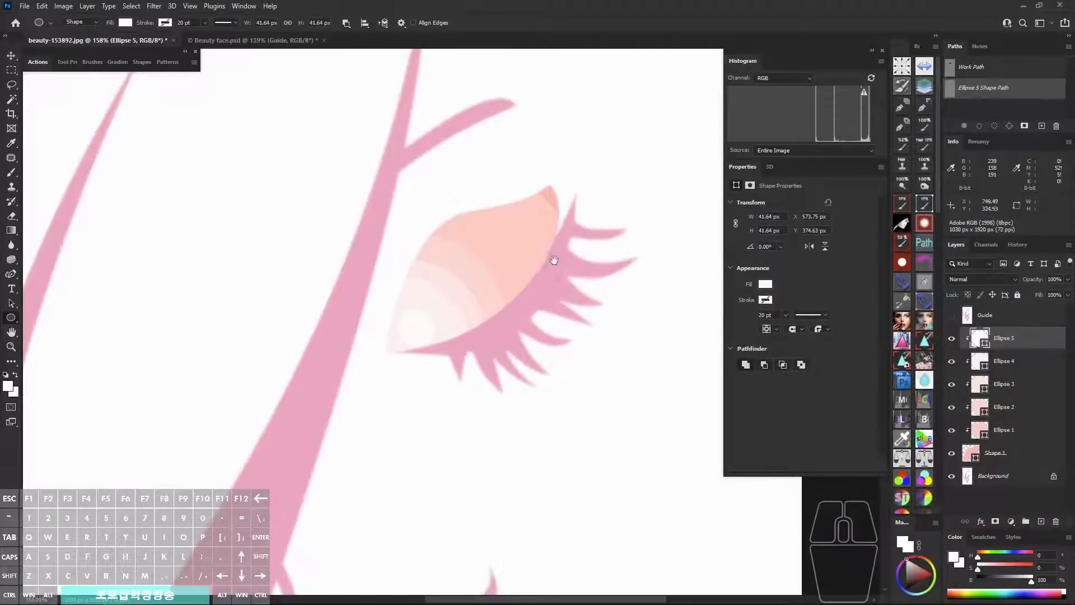
left_click_drag(547, 252, 582, 279)
key("p")
key("shift+p")
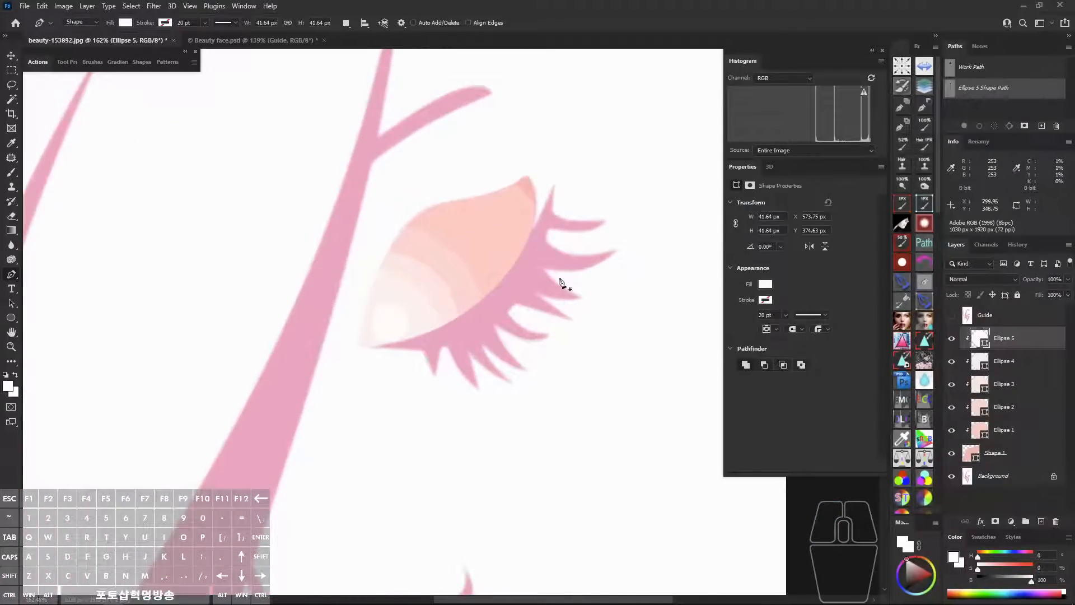
mouse_move(524, 241)
left_mouse_down()
mouse_move(540, 218)
mouse_move(554, 229)
mouse_move(572, 292)
mouse_move(425, 397)
mouse_move(524, 242)
left_mouse_up()
Review the clipped eye layers by toggling Shape 1's visibility off and on and selecting the ellipse layers.
left_click(991, 430)
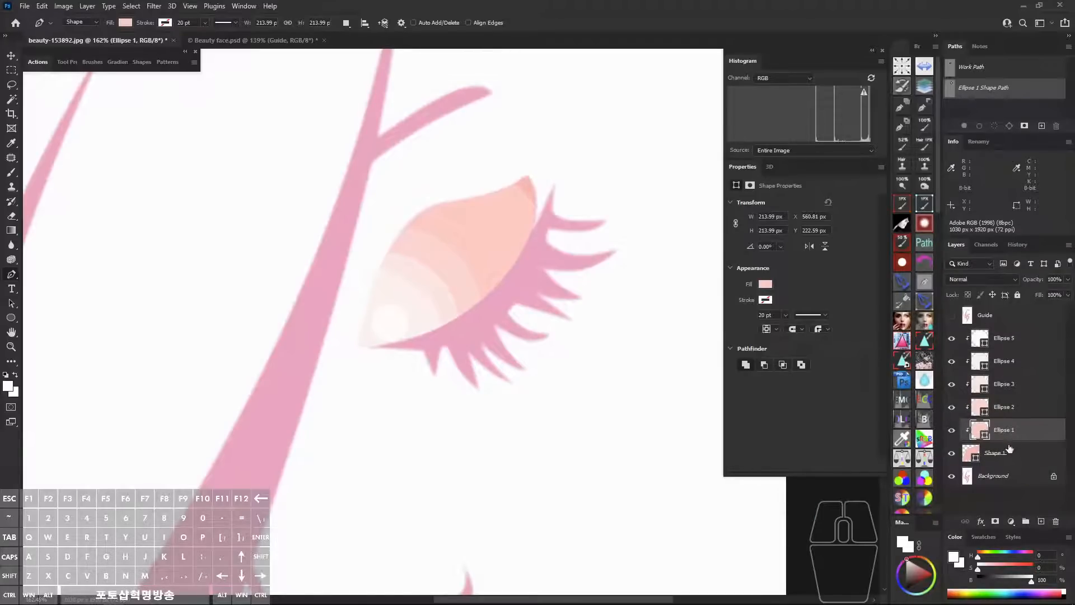
left_click_drag(480, 267, 459, 277)
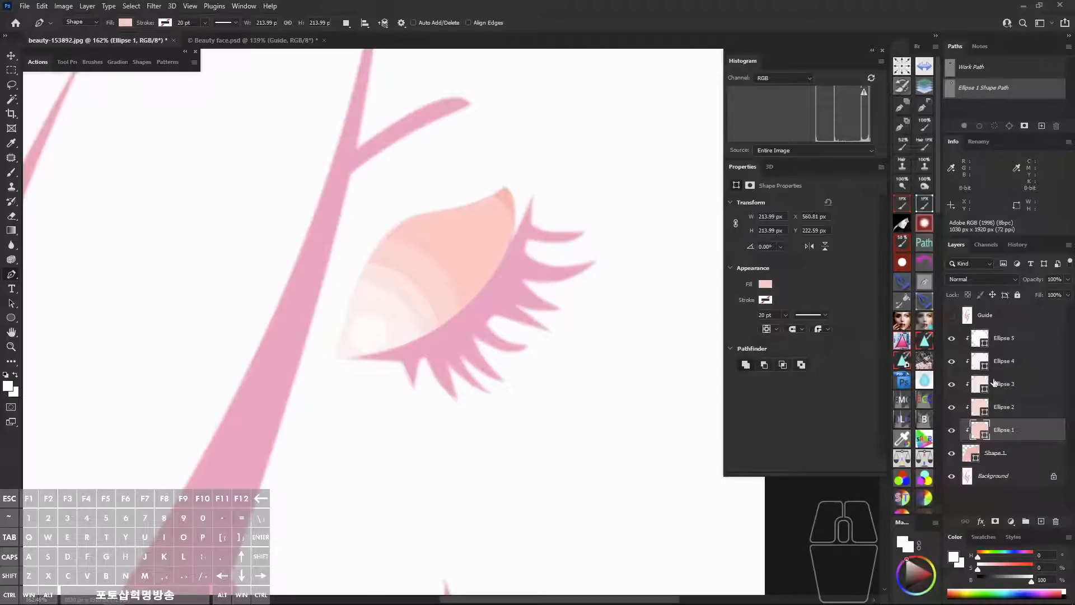
left_click(952, 458)
left_click(952, 457)
left_click(959, 346)
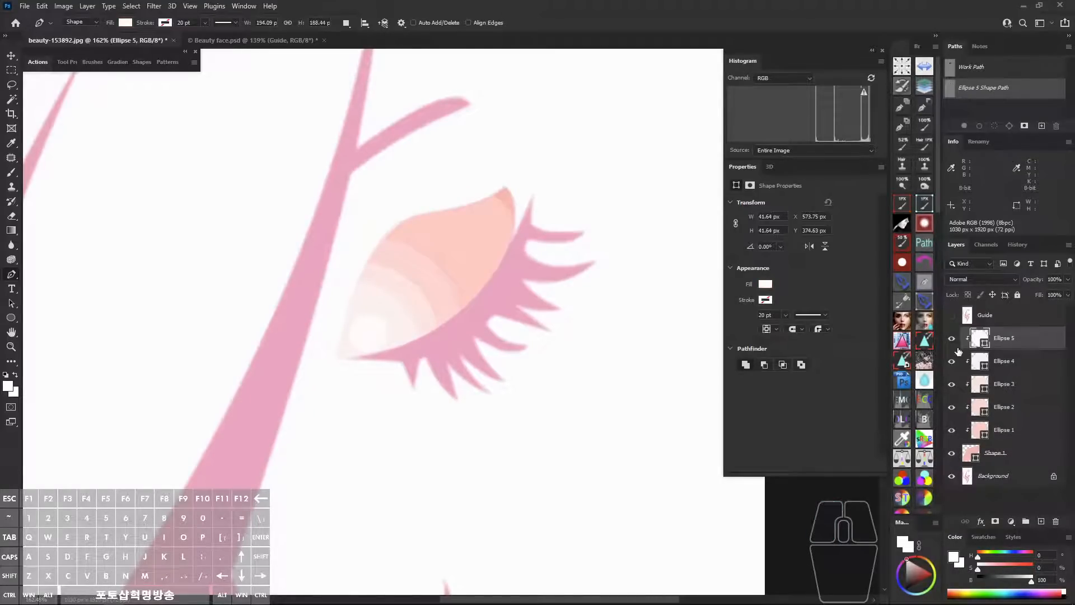
left_click(1009, 344)
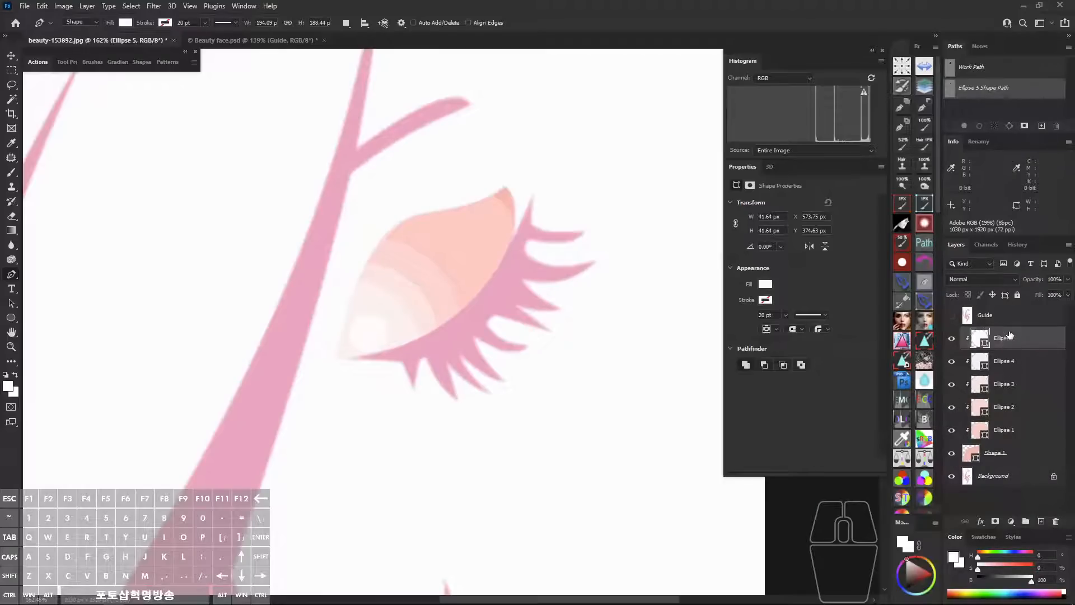
Directly above the Background layer, start a pen shape tracing the two uppermost outer lashes, and show the Guide layer.
left_click(996, 476)
left_click_drag(494, 335, 486, 288)
scroll(512, 263, "up", 4)
left_click_drag(515, 216, 528, 278)
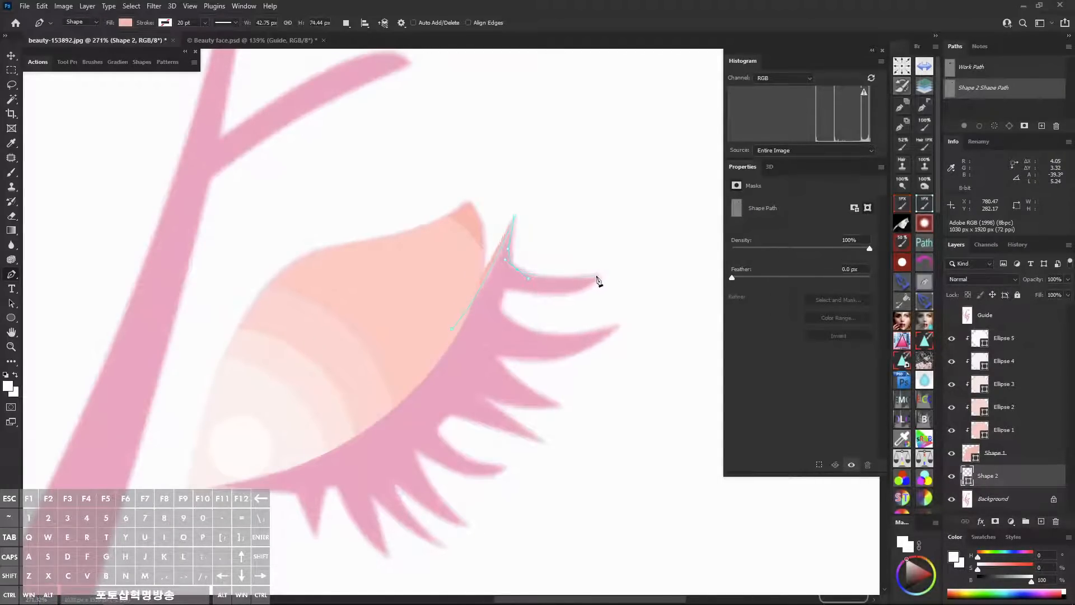
mouse_move(601, 276)
left_mouse_down()
mouse_move(613, 272)
mouse_move(601, 281)
left_mouse_up()
left_click(566, 299)
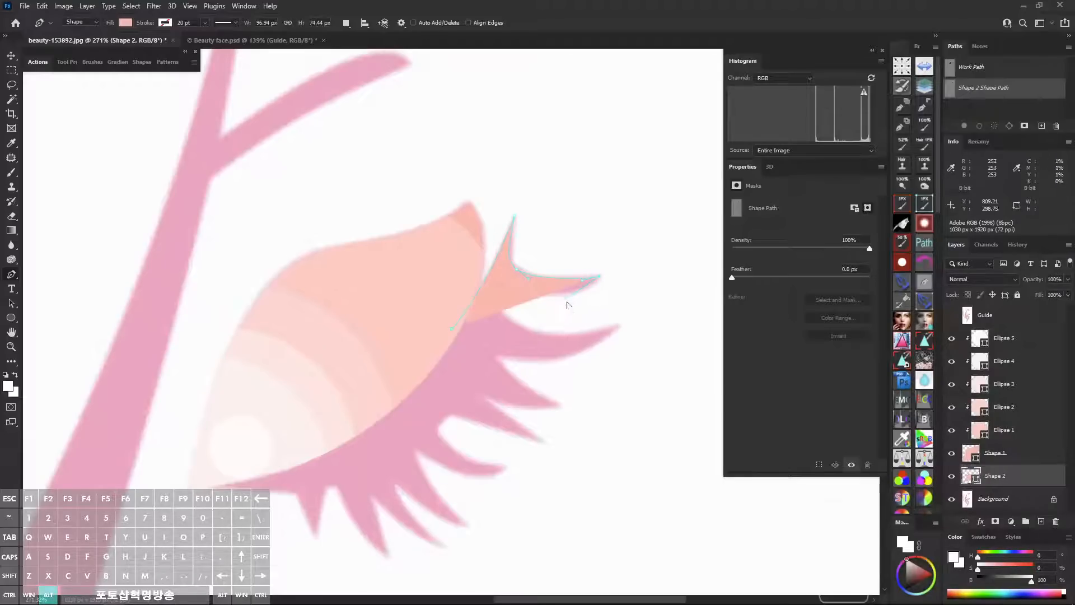
key("ctrl+shift")
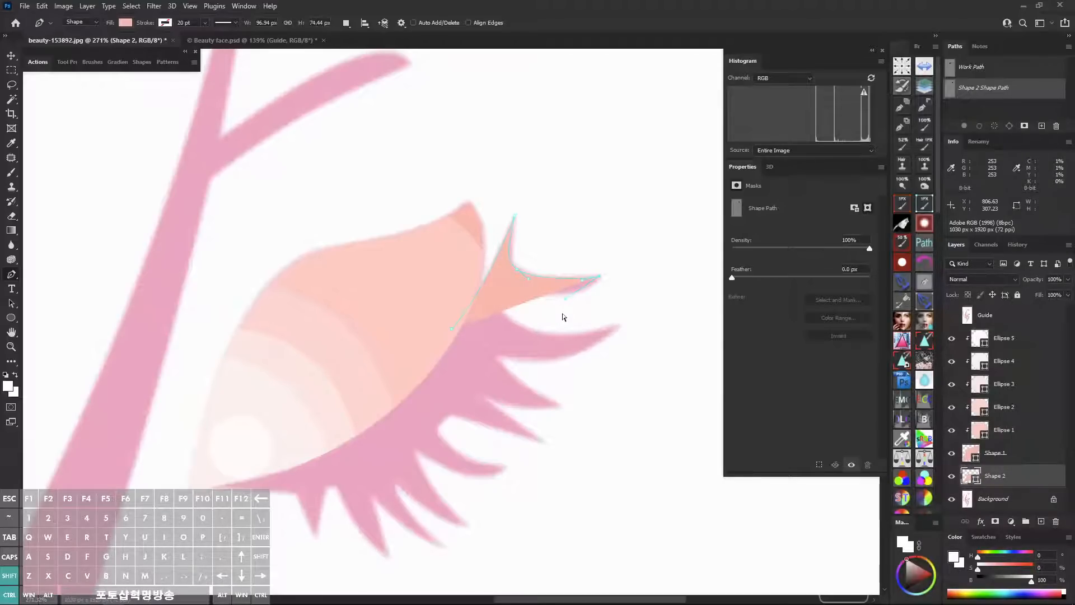
key("ctrl+shift+q")
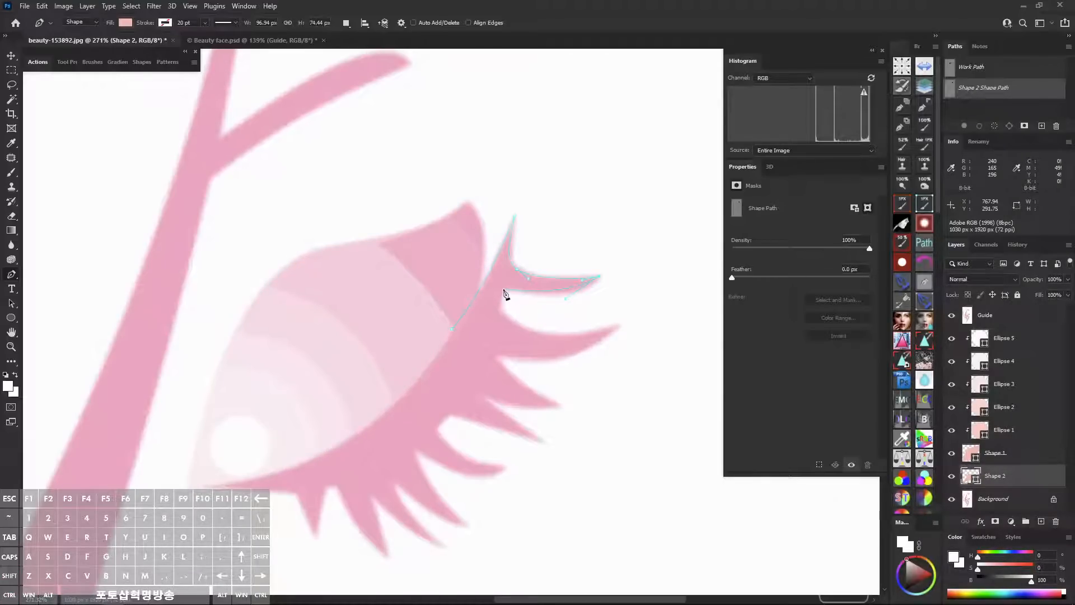
Continue the lash shape's path around the third and fourth outer lashes.
left_click(503, 289)
left_click_drag(517, 326, 543, 341)
left_click_drag(616, 326, 584, 359)
left_click_drag(496, 356, 563, 367)
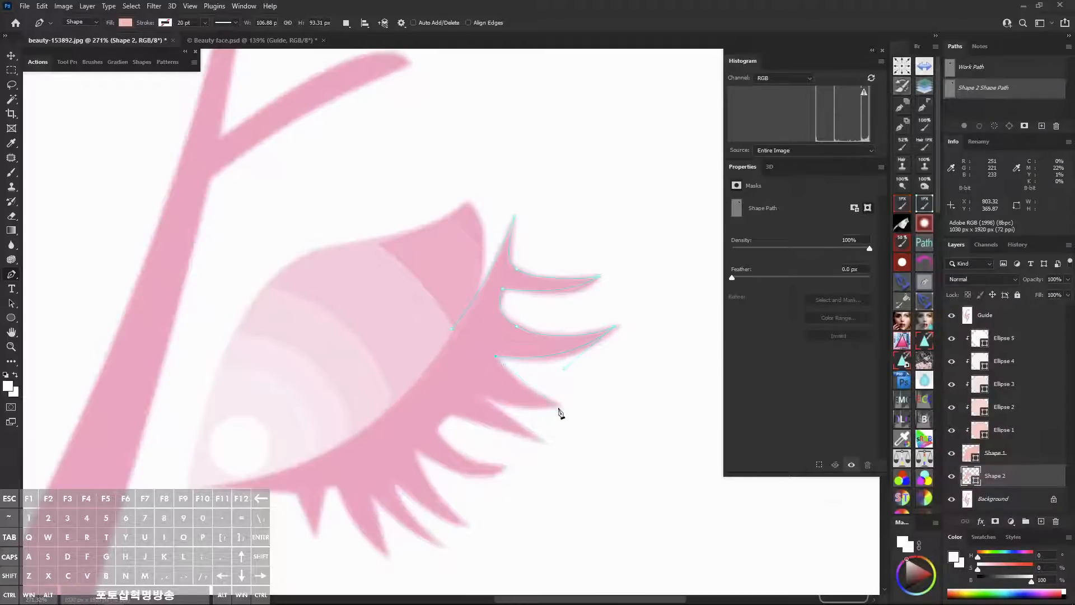
left_click_drag(559, 407, 585, 425)
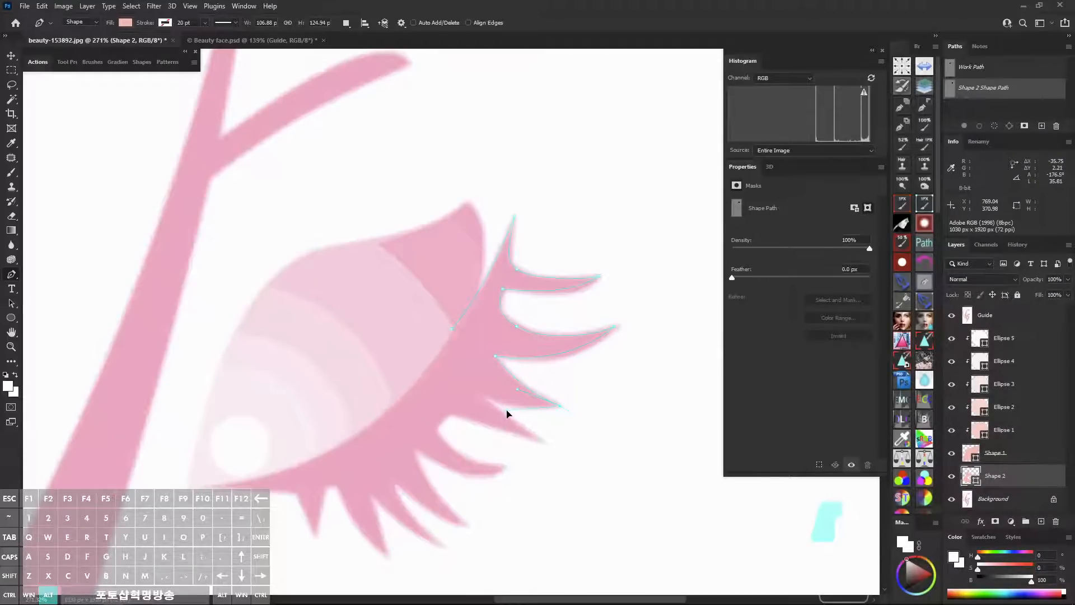
left_click_drag(506, 410, 505, 409)
Extend the lash shape's path along the middle lashes below the eyelid, following their tips and inner notches.
left_click(482, 398)
left_click_drag(542, 442, 513, 437)
left_click_drag(446, 415, 541, 465)
left_click_drag(466, 487, 496, 453)
left_click(417, 451)
mouse_move(424, 421)
left_mouse_down()
mouse_move(464, 465)
mouse_move(393, 430)
left_mouse_up()
left_click(390, 381)
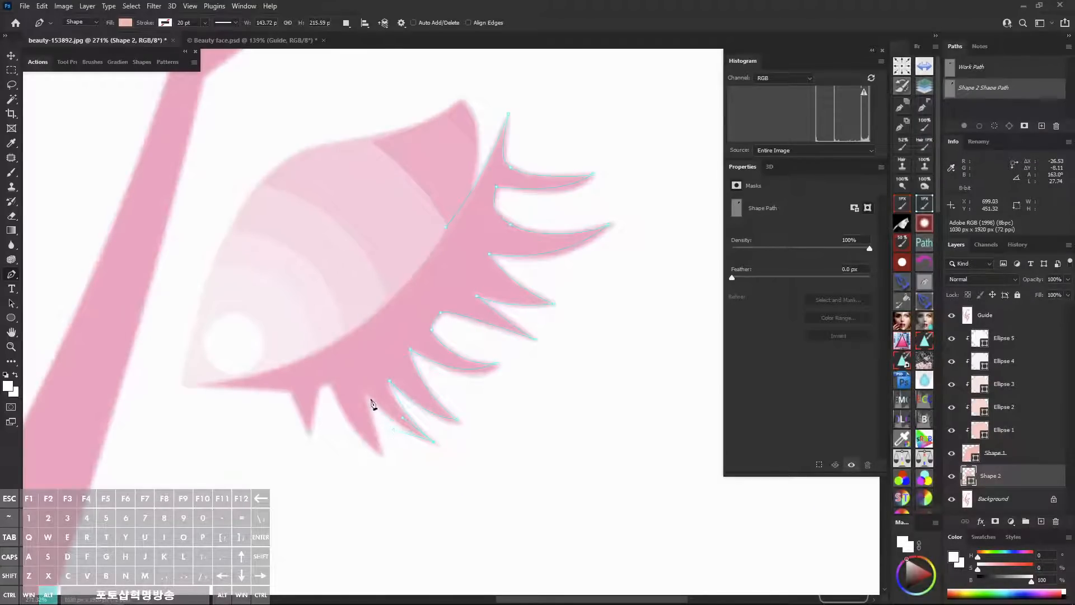
Trace the remaining lower lashes and carry the path along the lash line to the eye's inner corner.
mouse_move(366, 392)
left_mouse_down()
mouse_move(376, 436)
mouse_move(342, 424)
mouse_move(311, 444)
mouse_move(291, 398)
mouse_move(370, 404)
left_mouse_up()
left_click(328, 385)
left_click(319, 387)
left_click(291, 391)
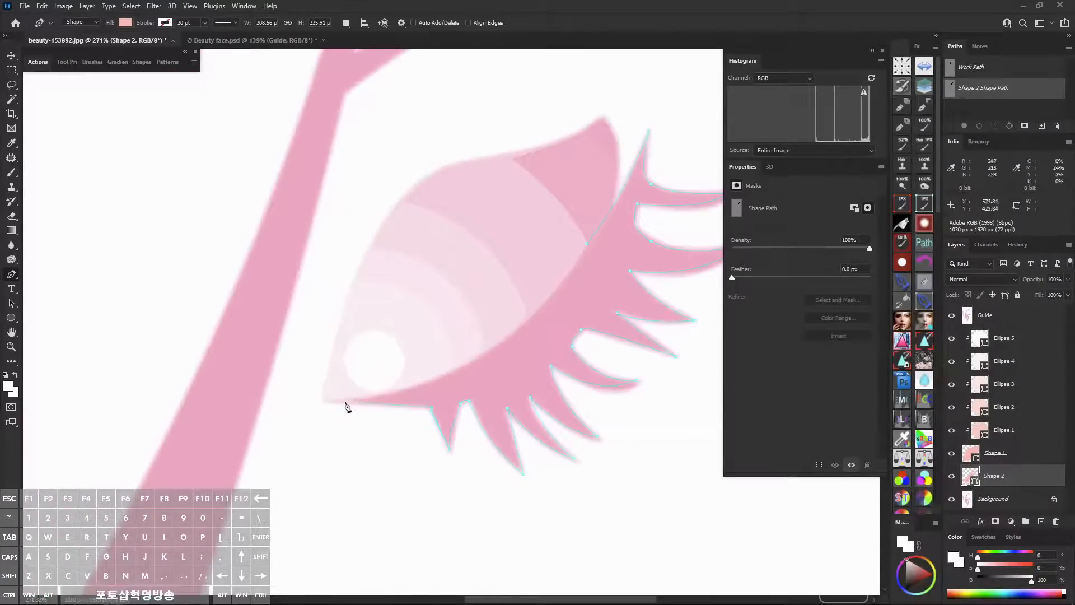
left_click(328, 398)
Close the lash shape by bringing its path from the inner corner back beneath the eyelid to the starting point.
left_click_drag(451, 332, 378, 396)
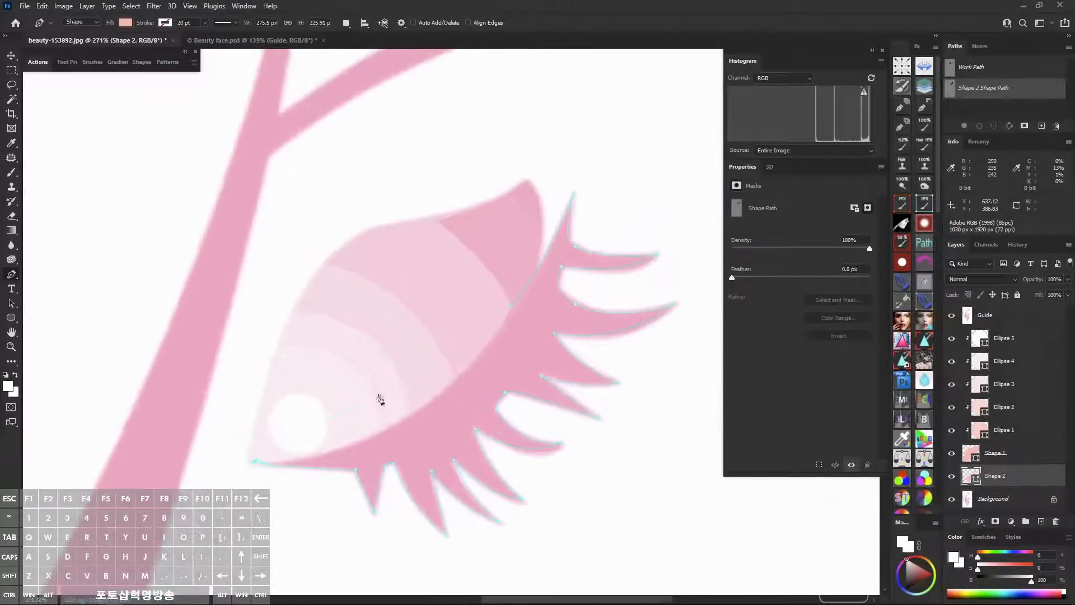
left_click(510, 307)
left_click_drag(531, 344, 505, 344)
mouse_move(503, 345)
left_mouse_down()
mouse_move(452, 317)
mouse_move(428, 335)
mouse_move(252, 201)
mouse_move(131, 43)
mouse_move(113, 56)
left_mouse_up()
key("alt+z")
left_click(503, 352)
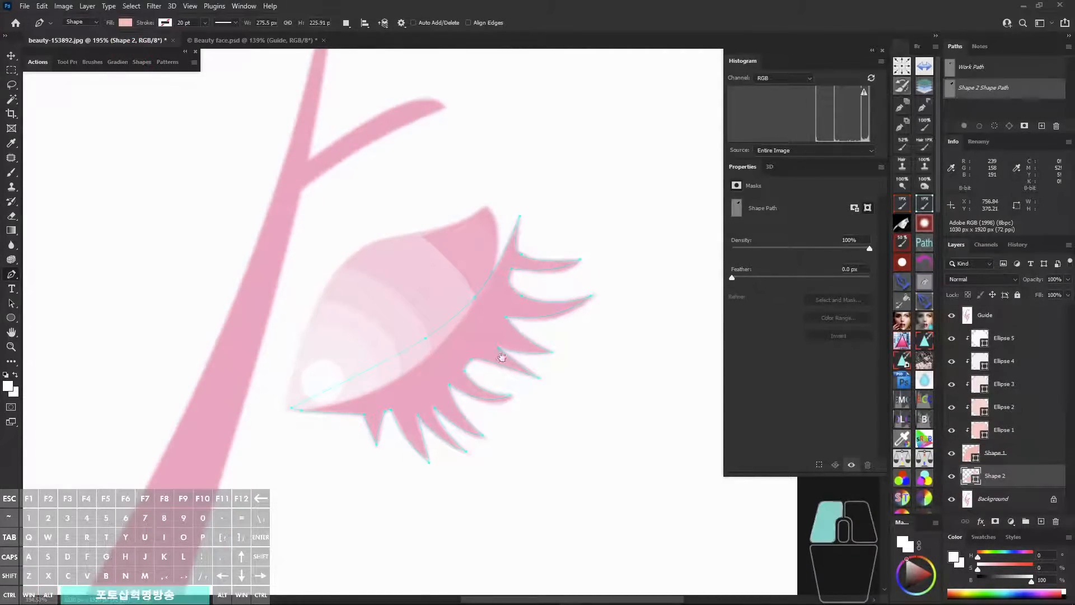
Hide the Guide layer, deselect the Shape 2 path, and keep the Shape 2 layer selected.
key("ctrl+shift+q")
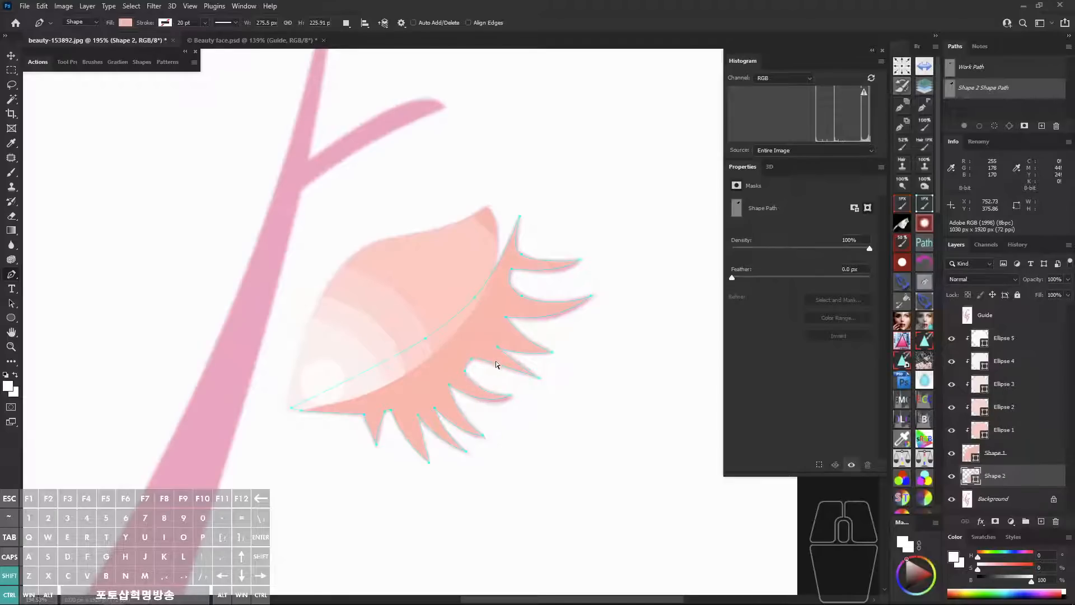
key("Escape")
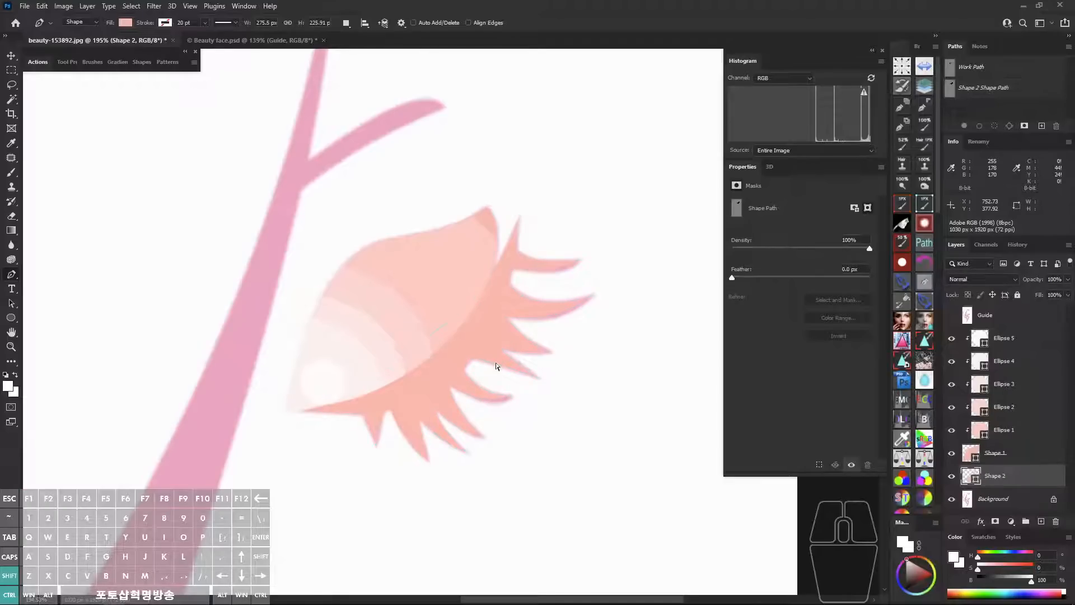
left_click_drag(547, 312, 551, 301)
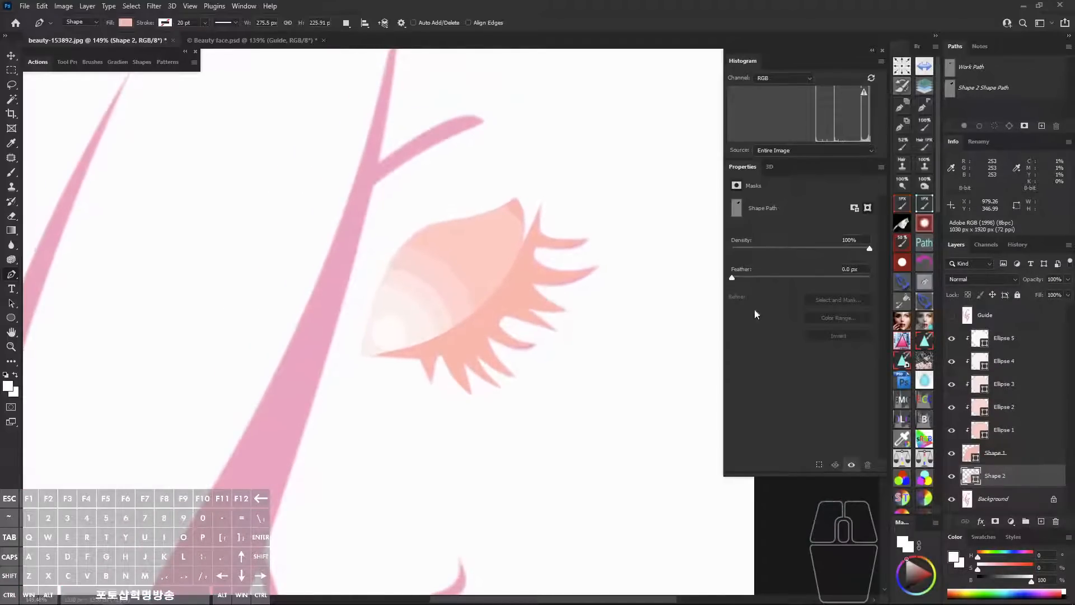
left_click(1004, 479)
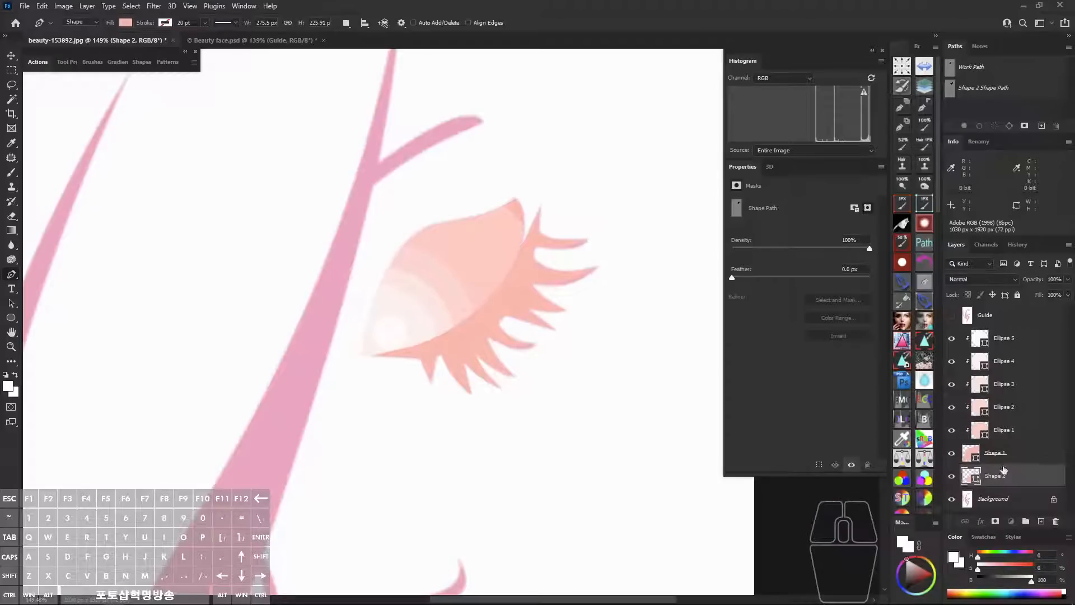
left_click(986, 90)
left_click(974, 109)
left_click(985, 93)
left_click(975, 107)
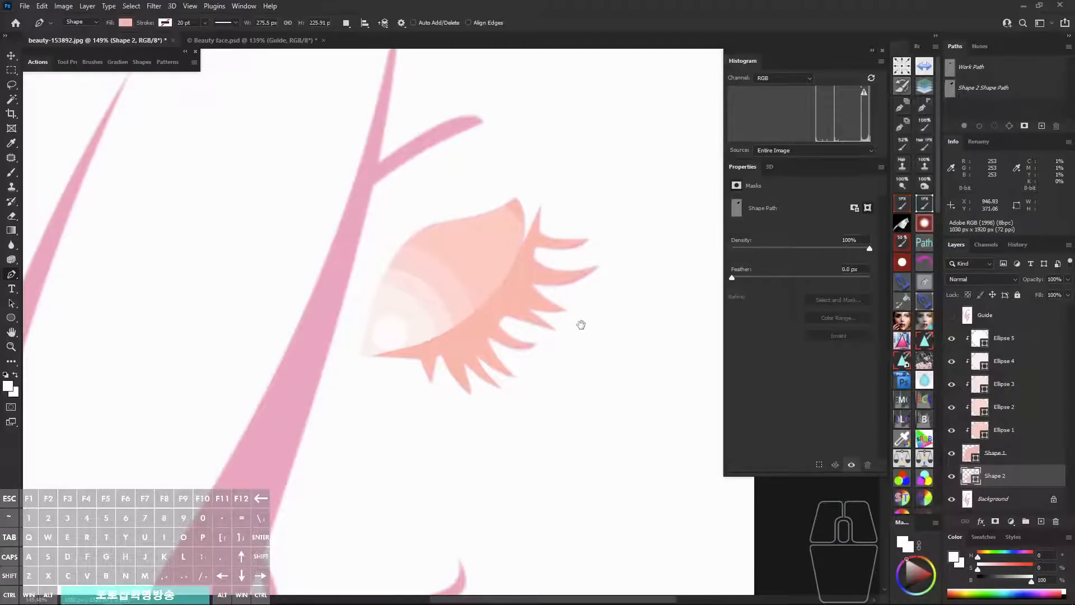
Add a white (ffffff) Solid Color fill layer directly above the Background layer.
scroll(578, 322, "down", 3)
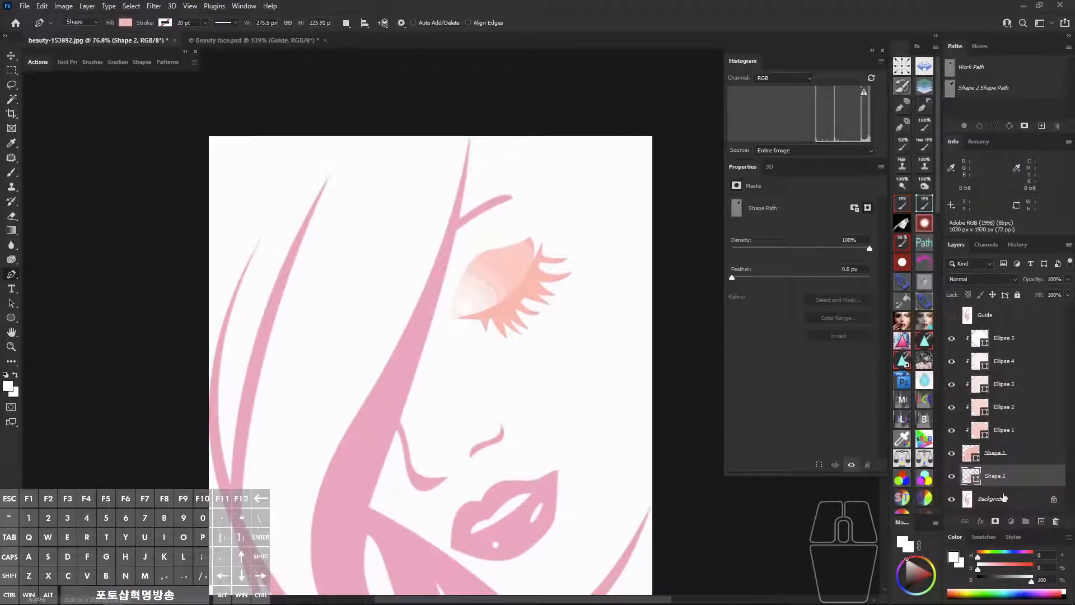
left_click(1002, 497)
left_click(1011, 521)
left_click(996, 326)
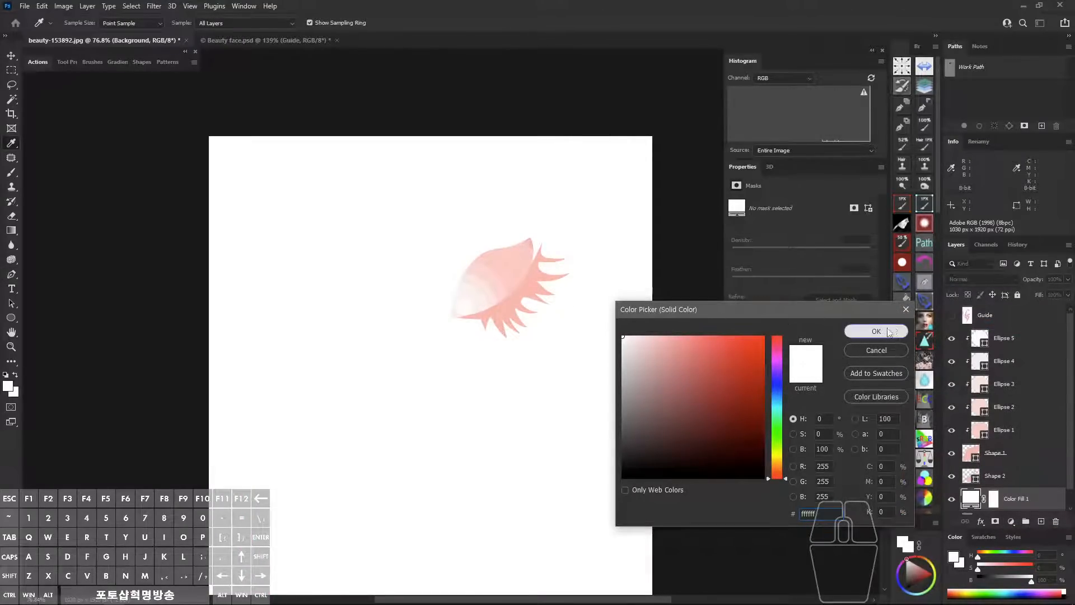
left_click(877, 332)
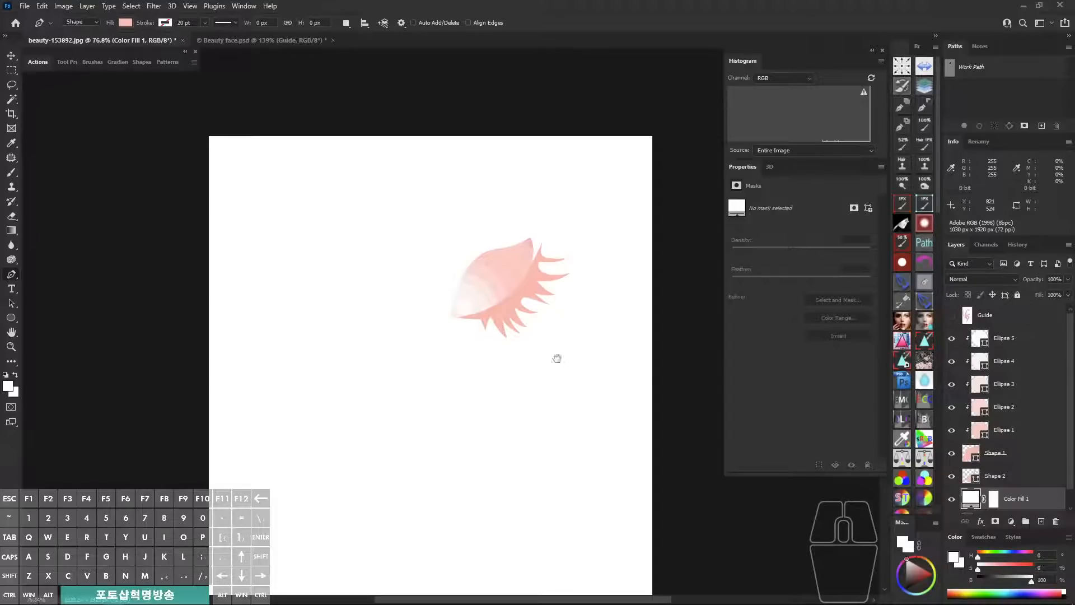
Check the white fill layer's place above the Background layer and select the Shape 2 layer.
left_click_drag(557, 358, 546, 328)
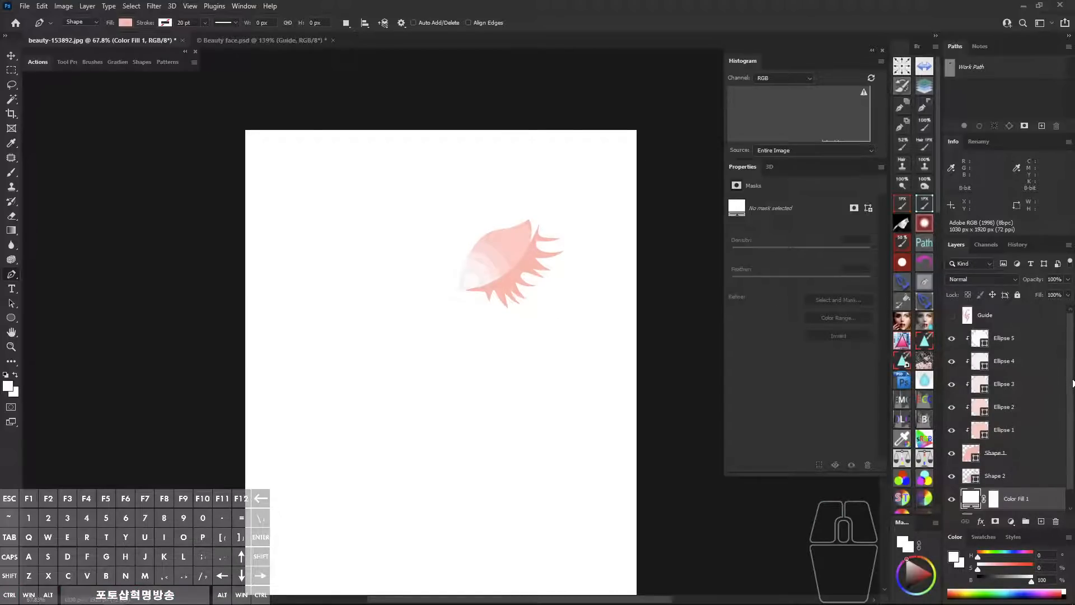
scroll(1073, 383, "down", 1)
left_click(988, 480)
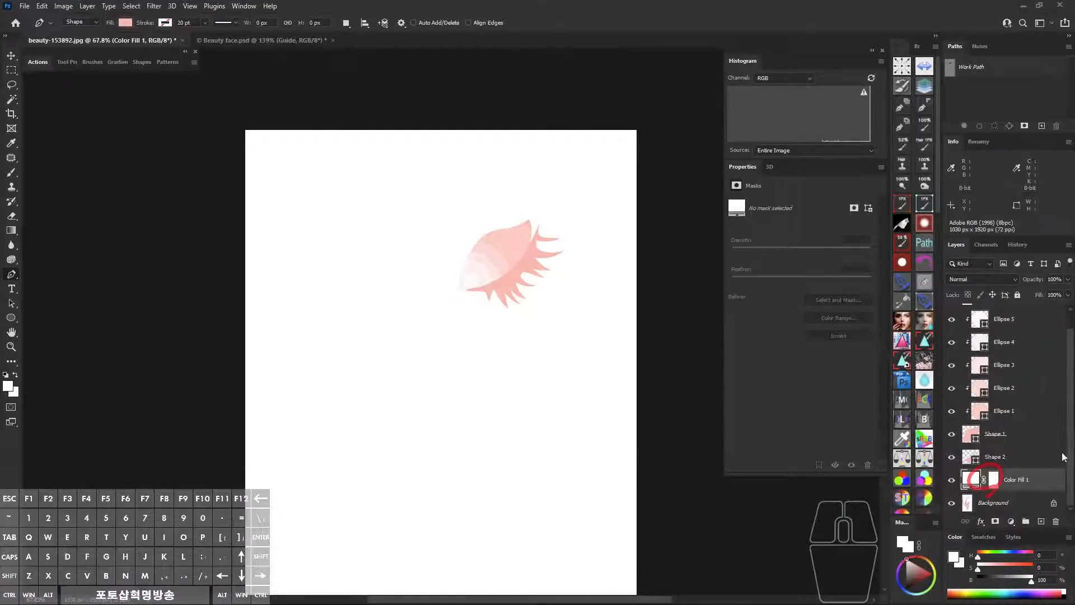
key("alt+z")
left_click_drag(1072, 408, 1063, 346)
left_click(995, 477)
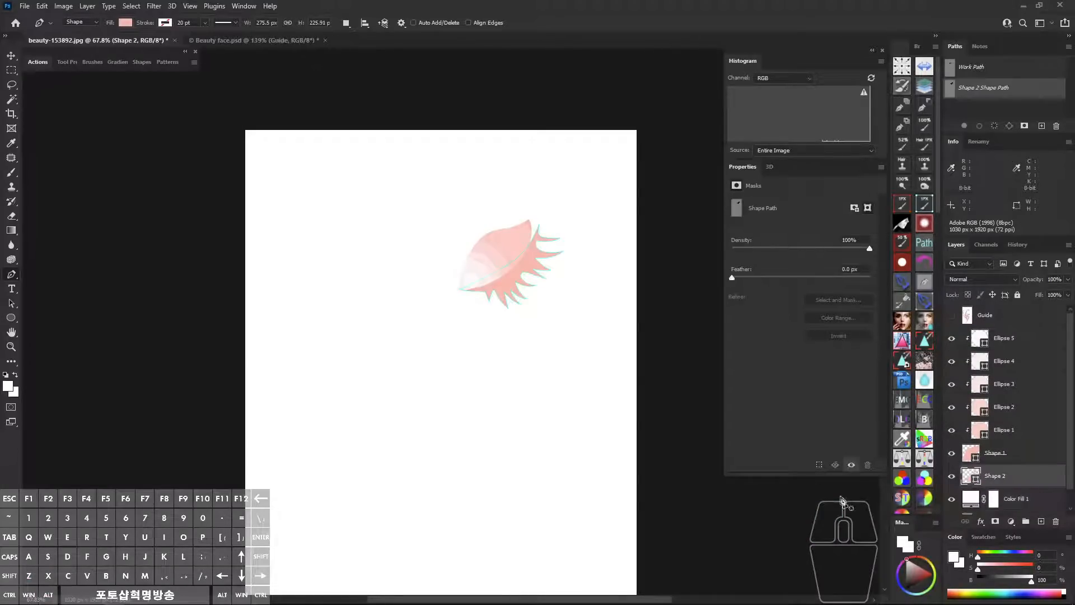
Toggle the Guide layer's visibility several times to compare it with the traced eye, leaving the Guide shown.
scroll(480, 340, "up", 1)
key("ctrl+shift+q")
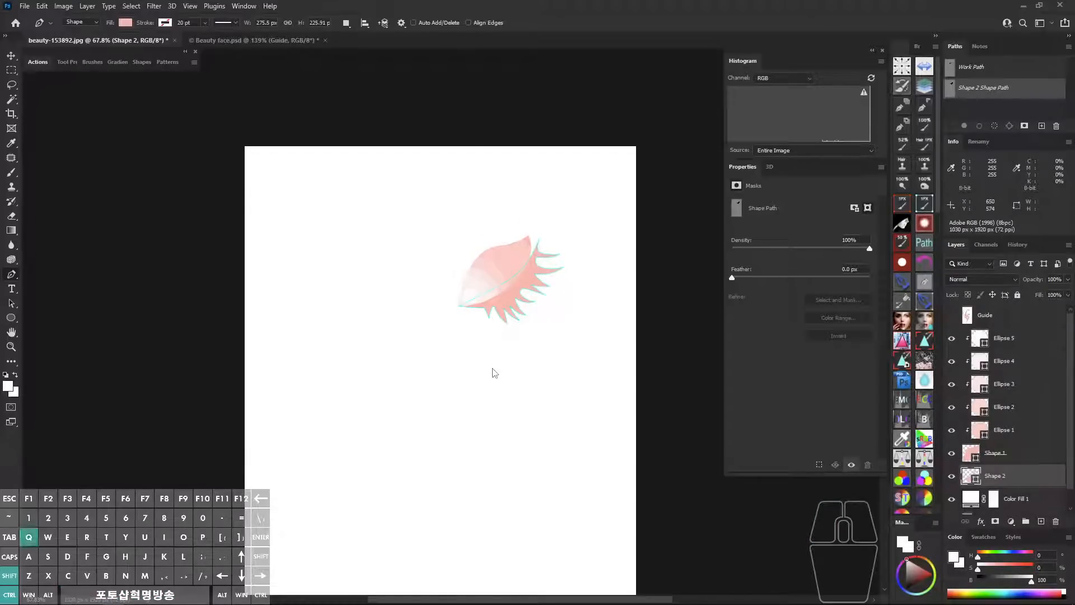
key("ctrl+shift+q")
key("ctrl+shift+q")
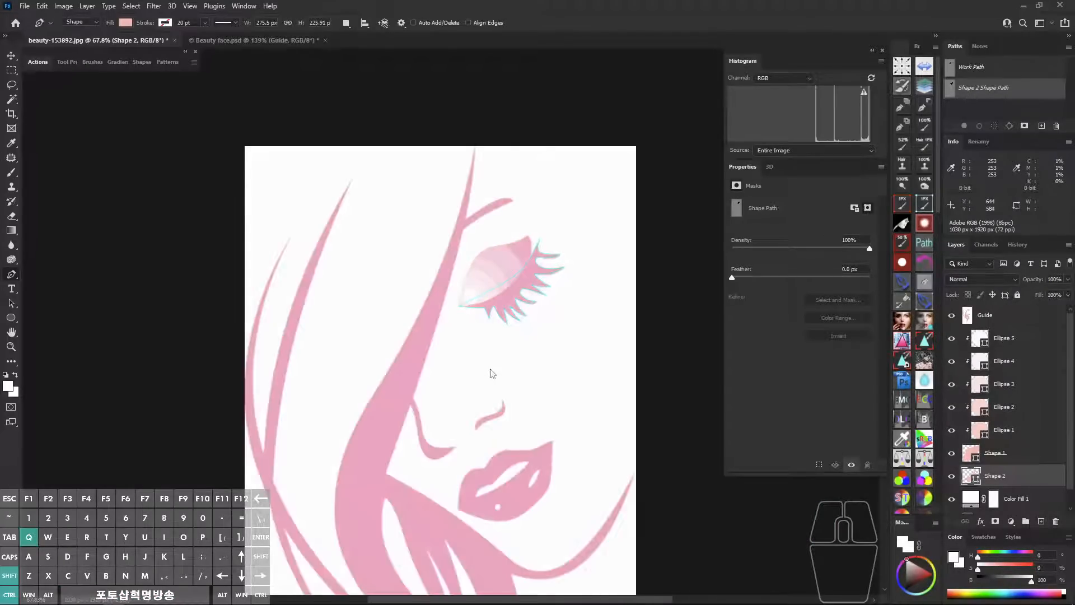
key("ctrl+shift+q")
left_click_drag(499, 280, 493, 375)
key("ctrl+shift+q")
Start a new pen shape at the lips' lower-left corner and trace the upper lip's edge to the pointed upper-right corner.
left_click_drag(505, 401, 493, 331)
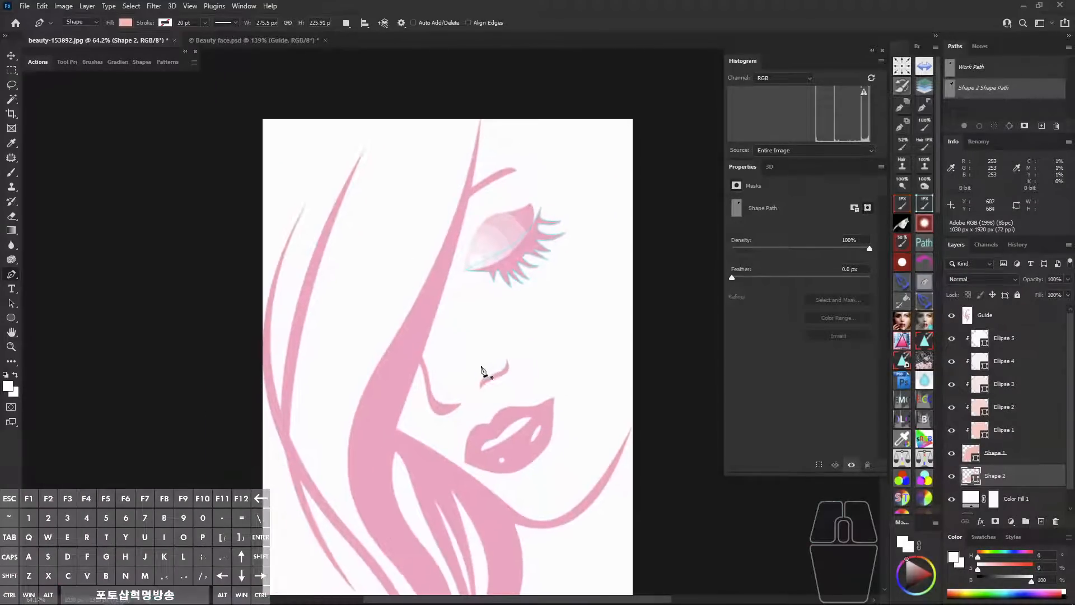
key("a")
left_click_drag(472, 384, 450, 395)
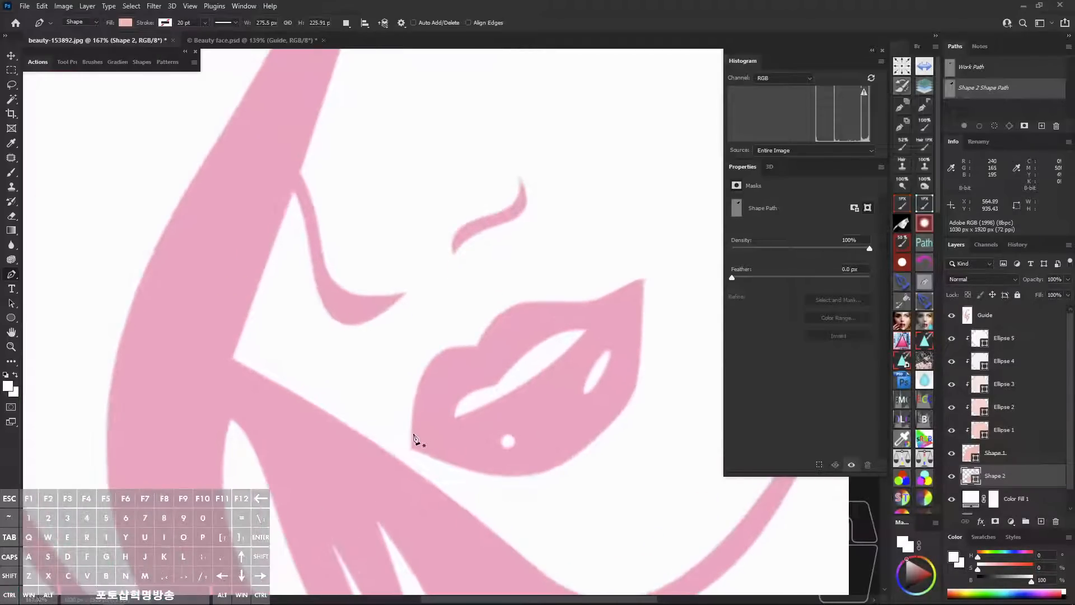
left_click(413, 445)
left_click_drag(430, 361, 452, 341)
left_click(477, 347)
left_click(524, 303)
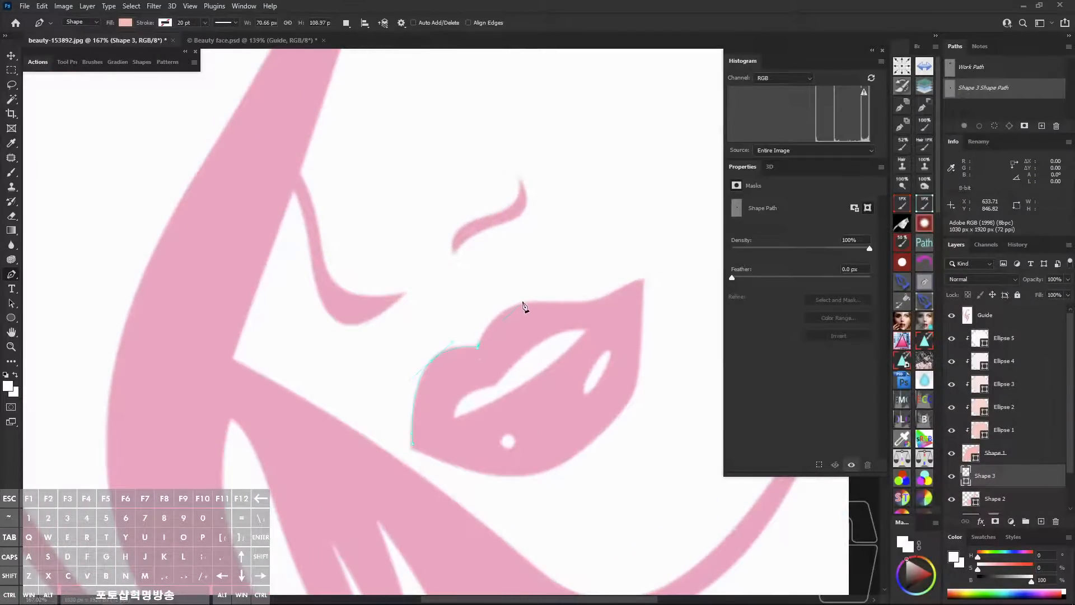
left_click(582, 302)
left_click(643, 281)
Trace the lower lip's edge back to the starting corner, closing the lip shape at about 247 by 211 px.
left_click_drag(639, 330, 633, 242)
left_click_drag(628, 297, 621, 323)
left_click_drag(543, 380, 509, 401)
left_click_drag(446, 374, 432, 368)
left_click(408, 356, "alt")
mouse_move(503, 354)
left_mouse_down()
mouse_move(533, 347)
mouse_move(511, 355)
left_mouse_up()
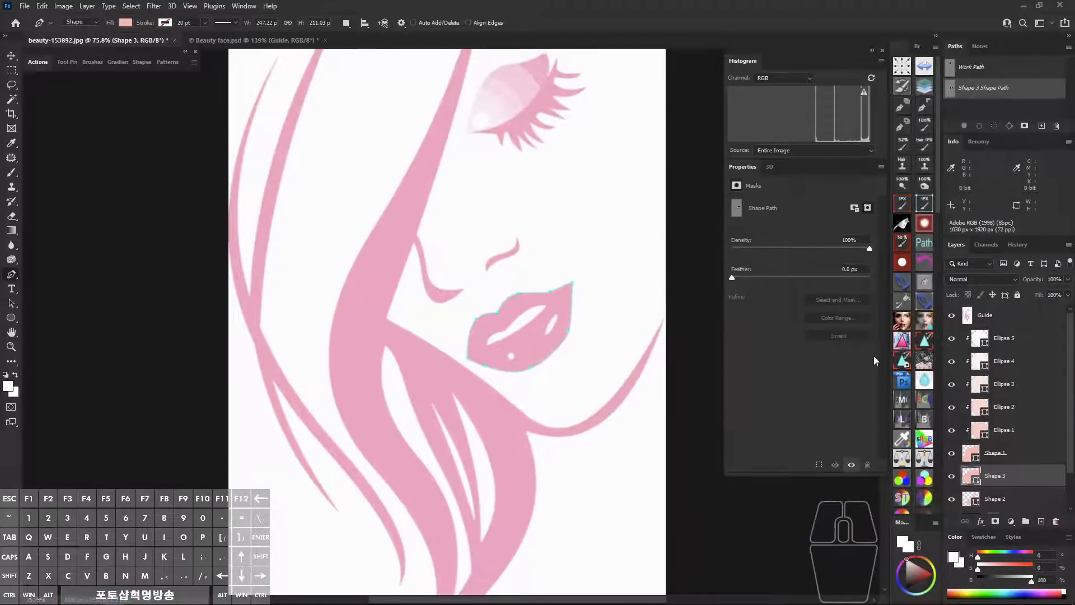
Check the lip shape with the Guide hidden, show the Guide again, and hide the shape's path outline.
key("ctrl+shift+F2")
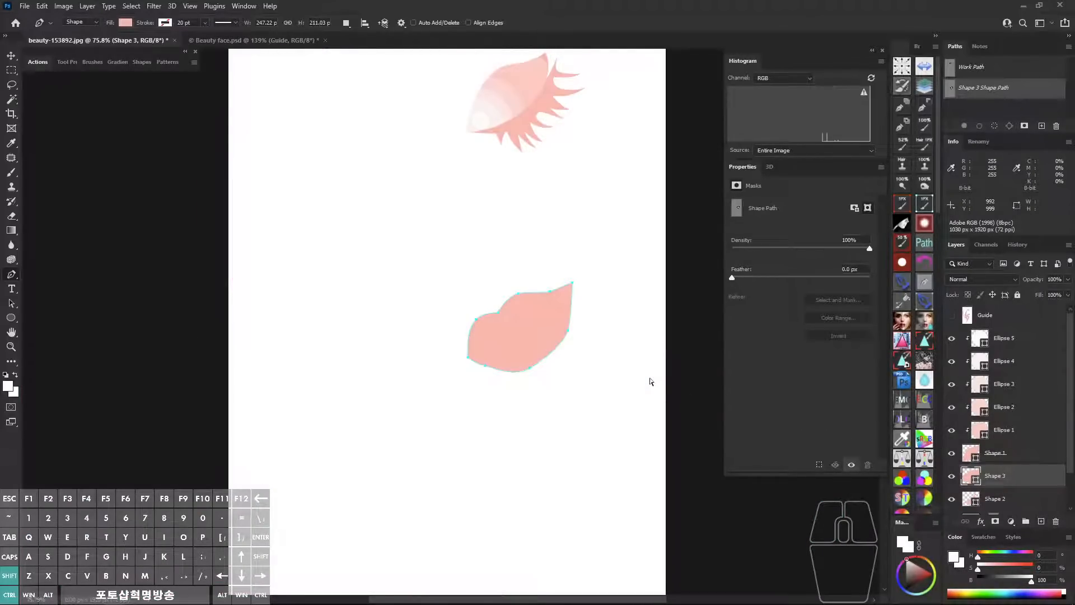
key("ctrl+shift+q")
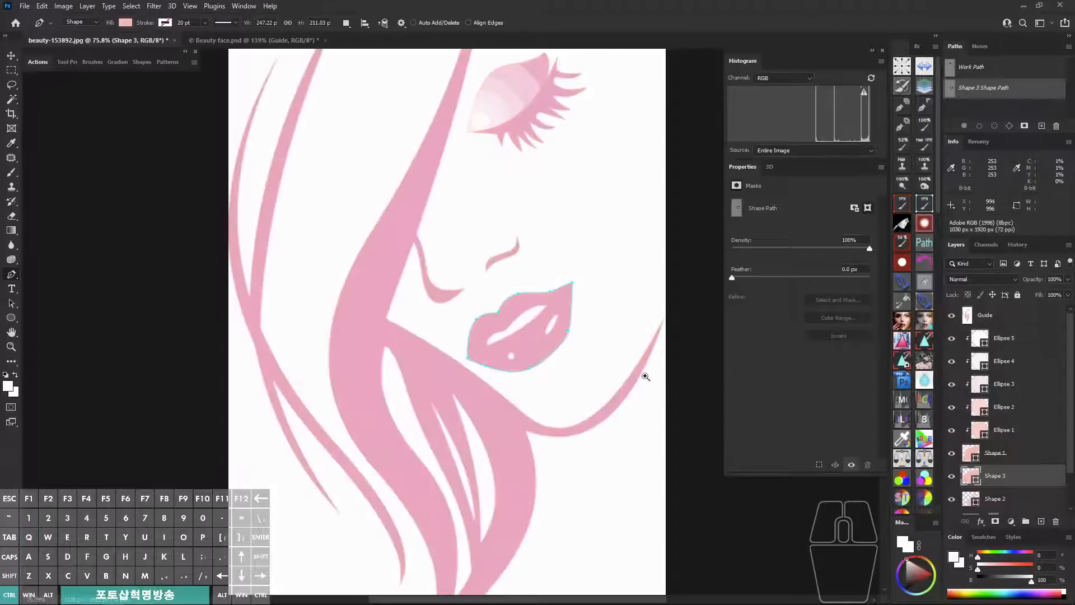
left_click_drag(530, 324, 576, 326)
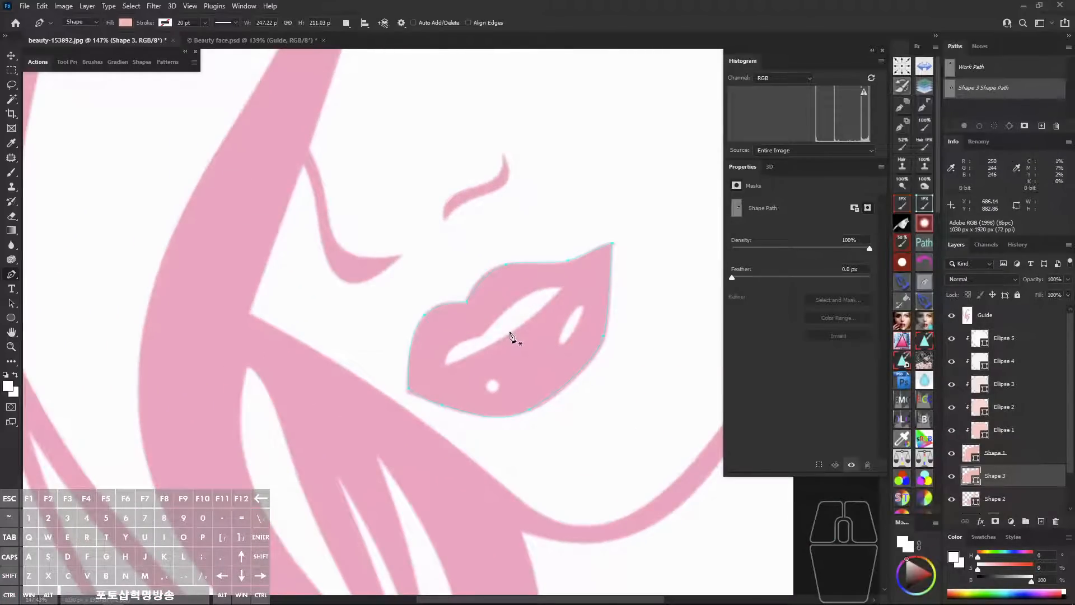
left_click_drag(511, 336, 515, 347)
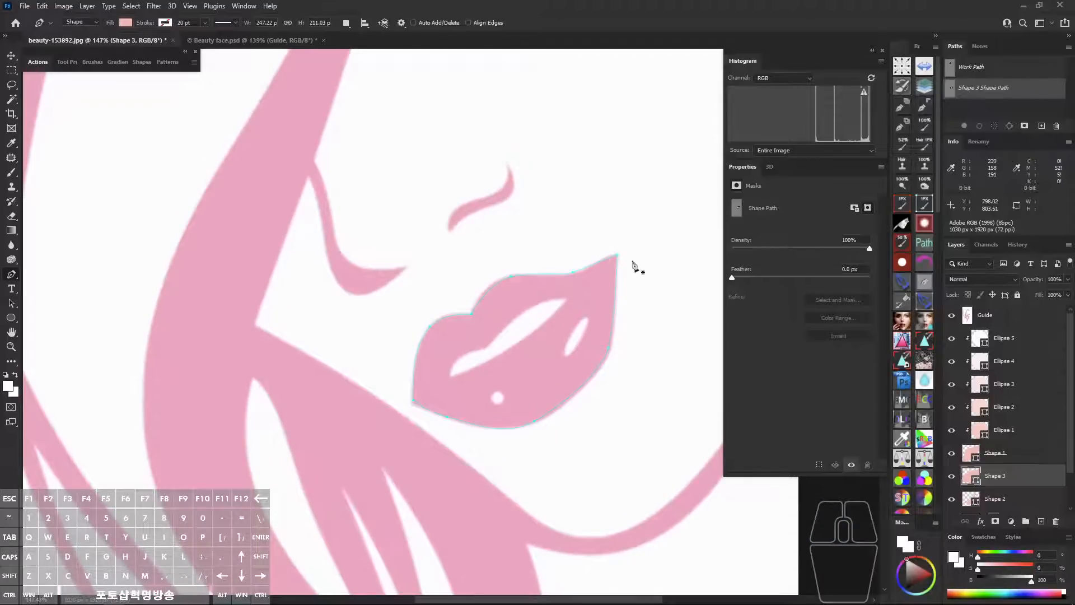
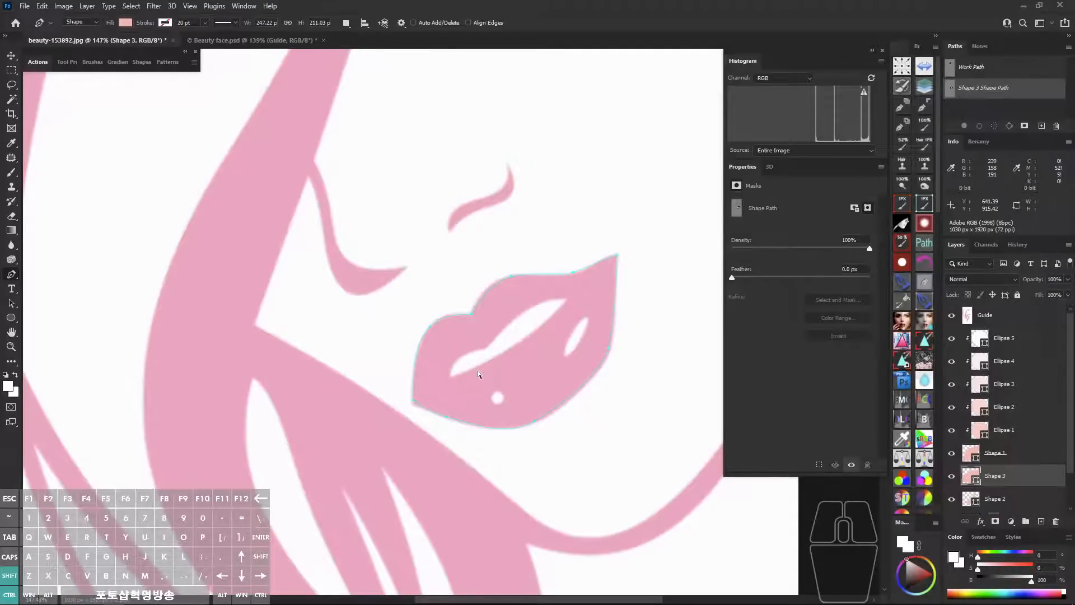
key("ctrl+shift+h")
left_click_drag(468, 362, 469, 372)
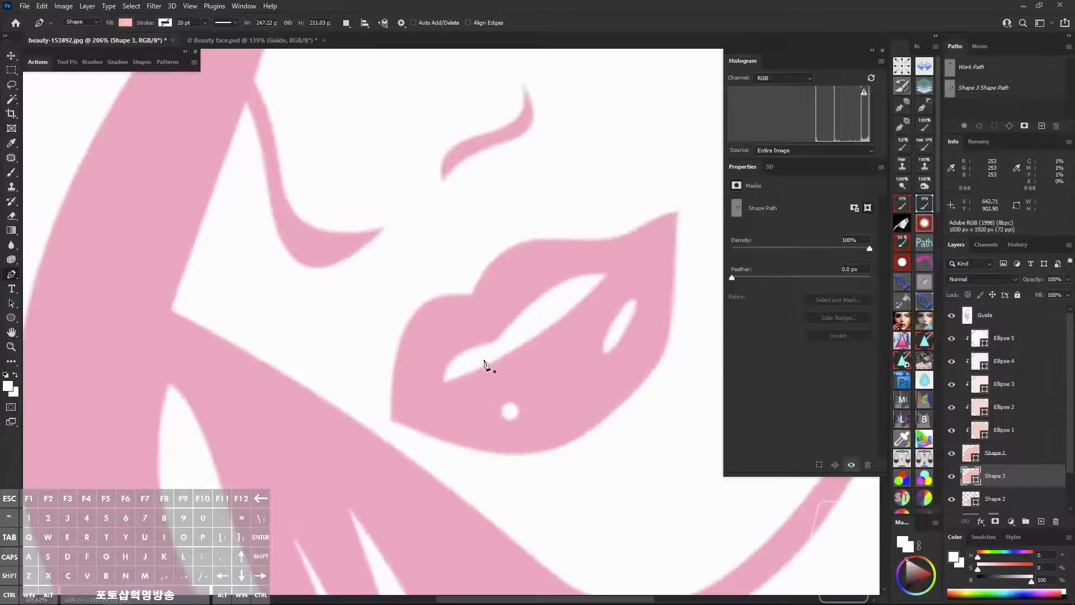
Trace the long white opening between the lips as a new closed pen shape about 140 by 94 px.
left_click(444, 380)
left_click_drag(475, 347, 495, 345)
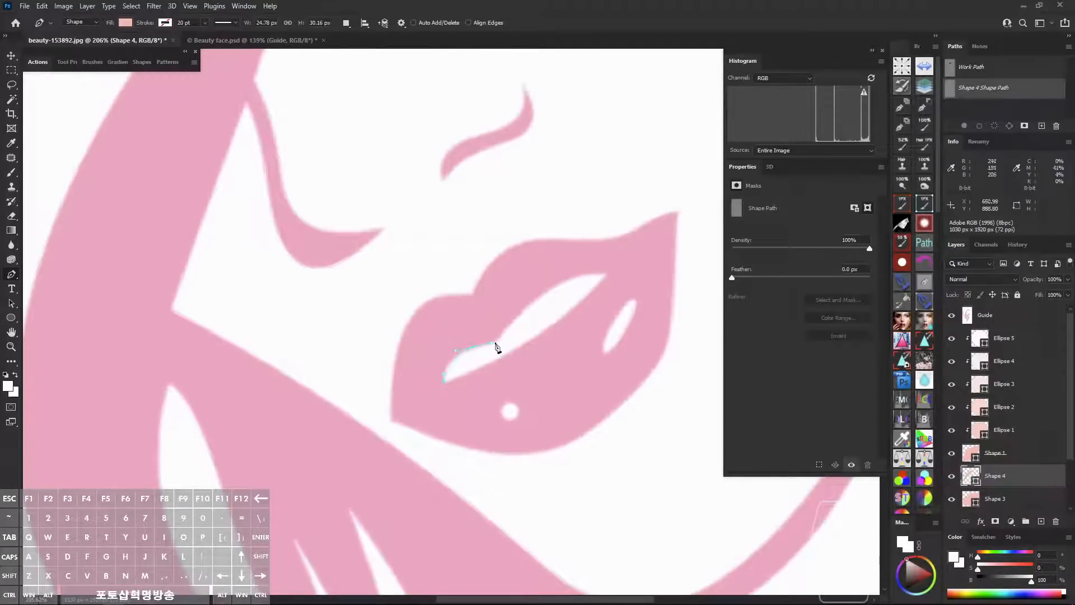
left_click(496, 341)
left_click_drag(562, 283, 597, 266)
left_click(605, 275)
left_click_drag(549, 325, 515, 364)
left_click(446, 382, "alt")
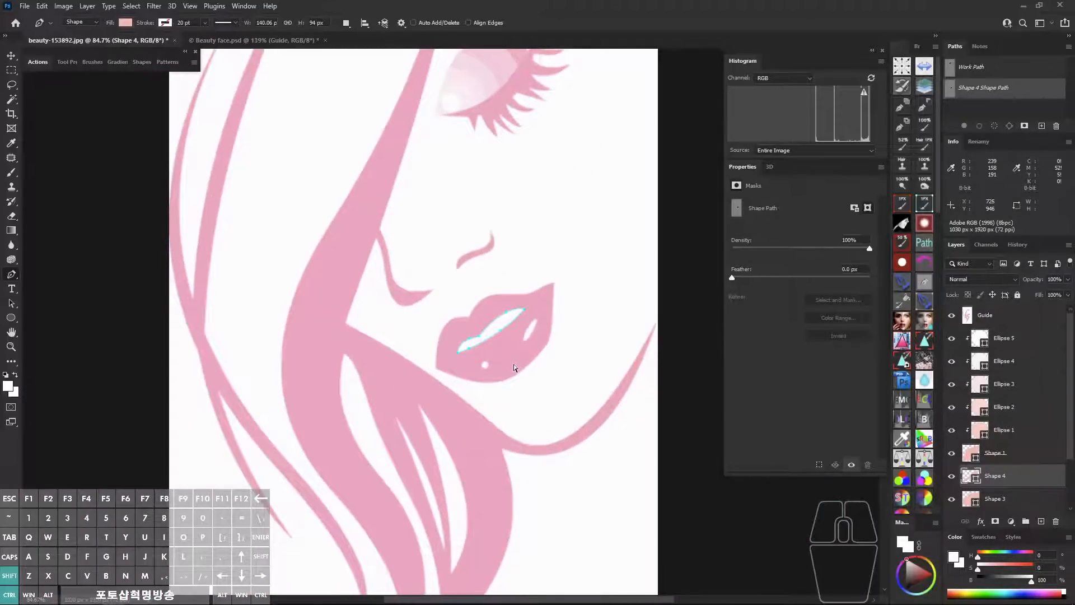
Hide the Guide layer and confirm white (ffffff) as the foreground color.
key("ctrl+shift+F2")
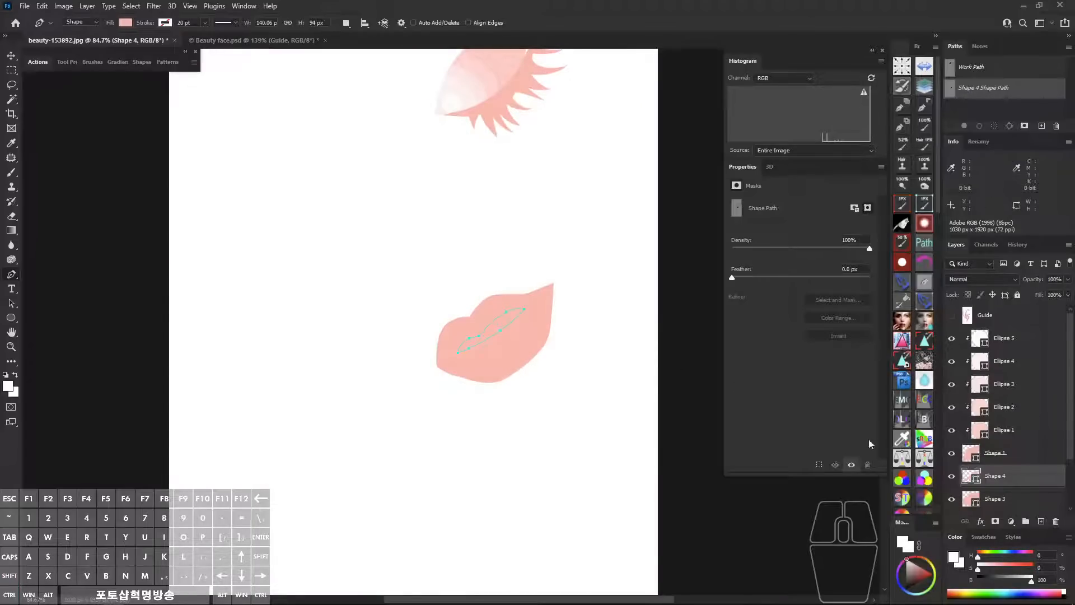
left_click(11, 388)
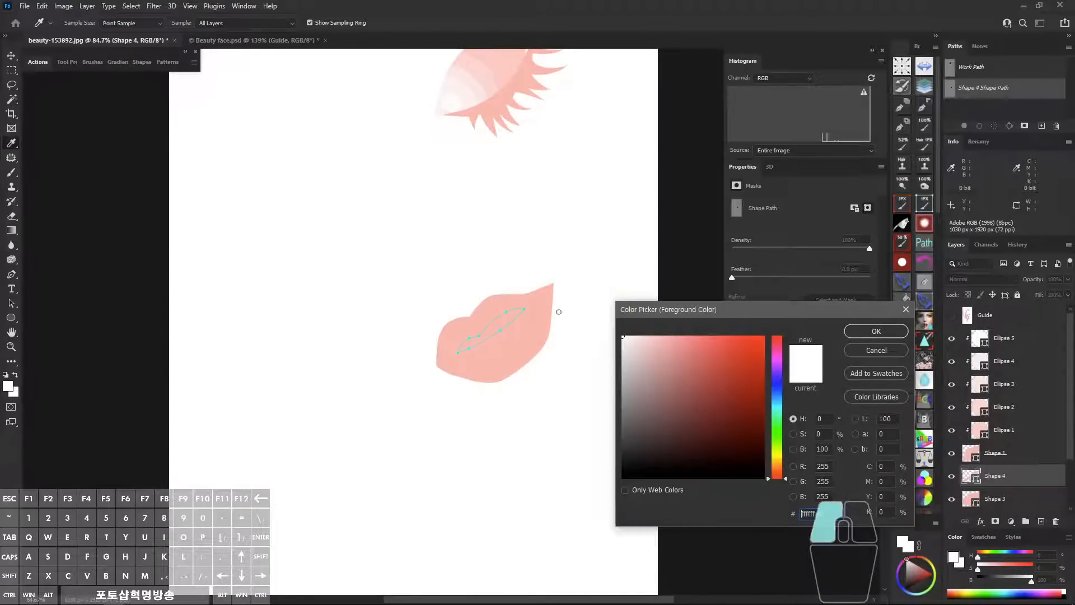
left_click(876, 331)
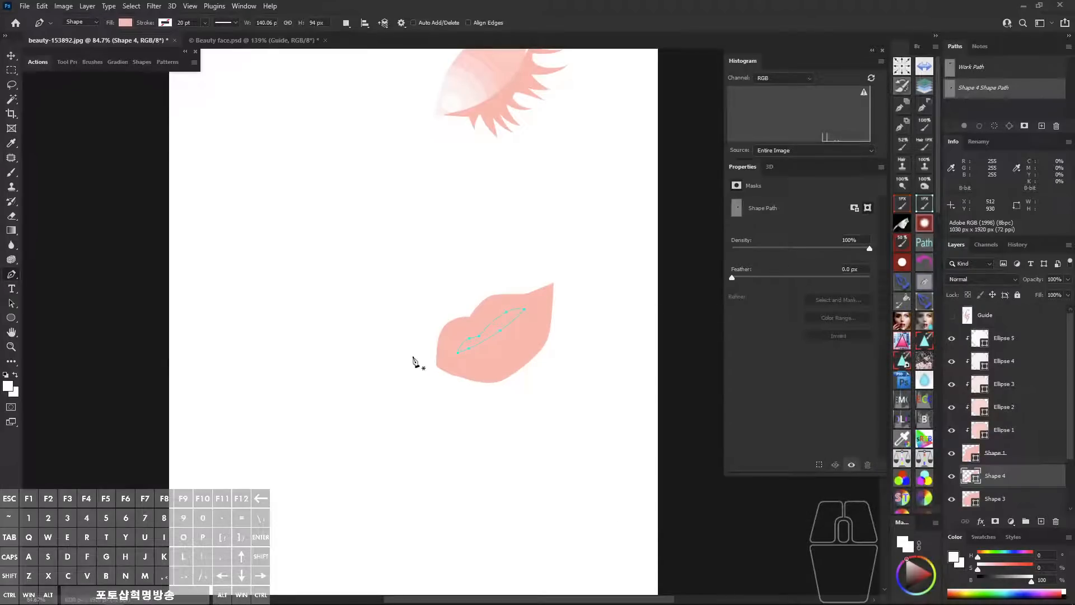
Try a white fill sampled from the canvas on the Shape 4 mouth opening, and return it to the recently used pink.
left_click(127, 24)
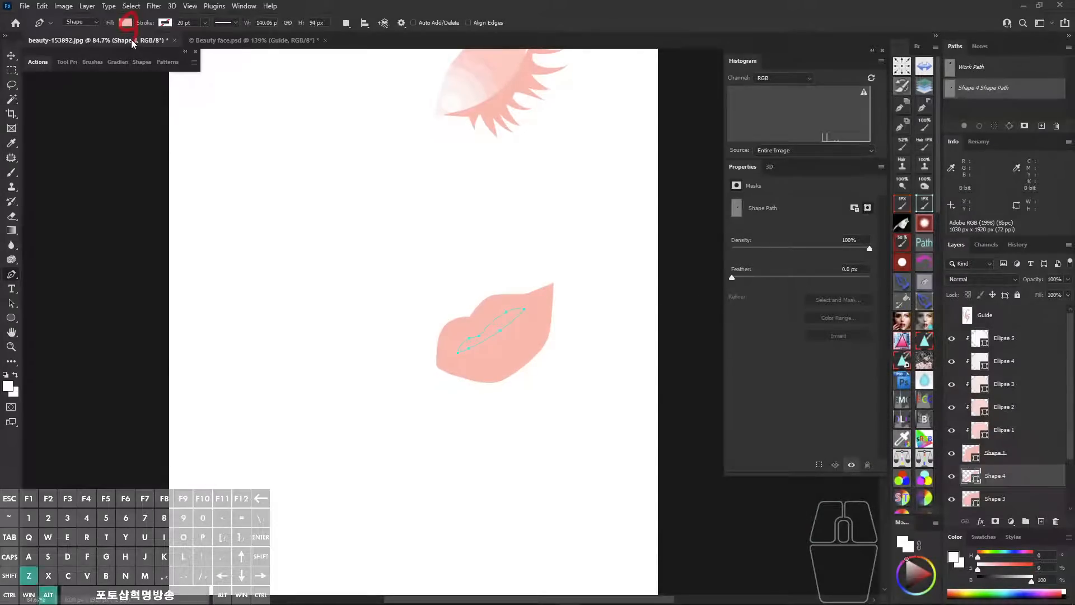
left_click(126, 24)
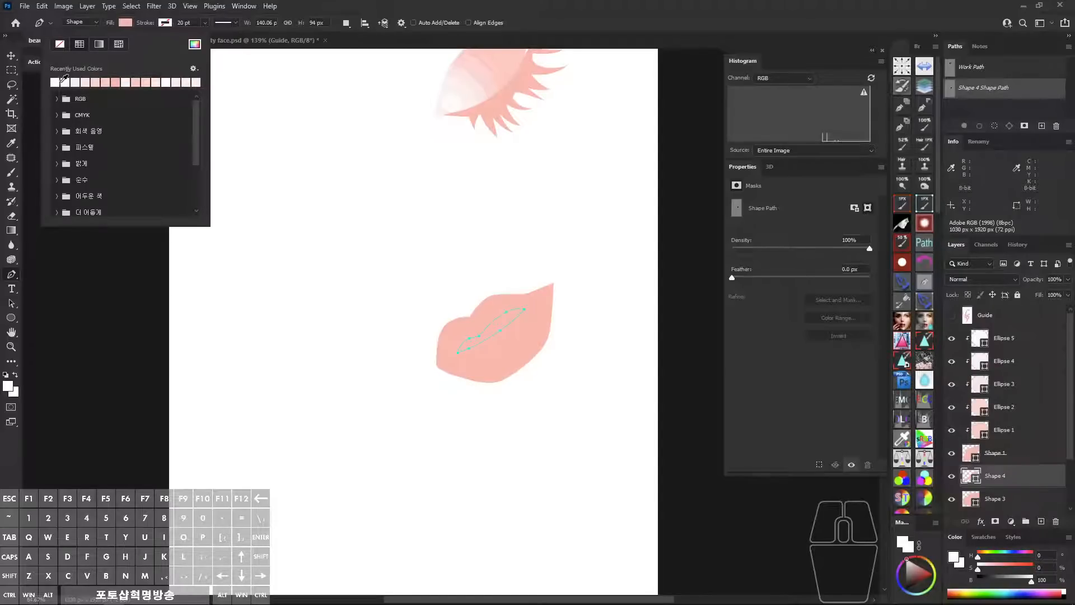
left_click(195, 44)
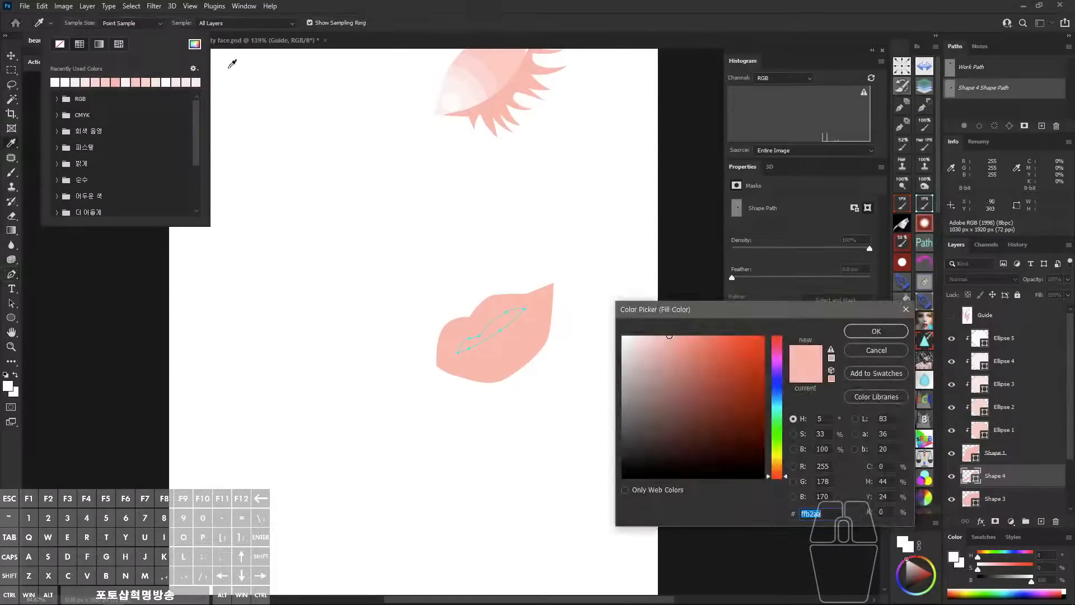
left_click(586, 339)
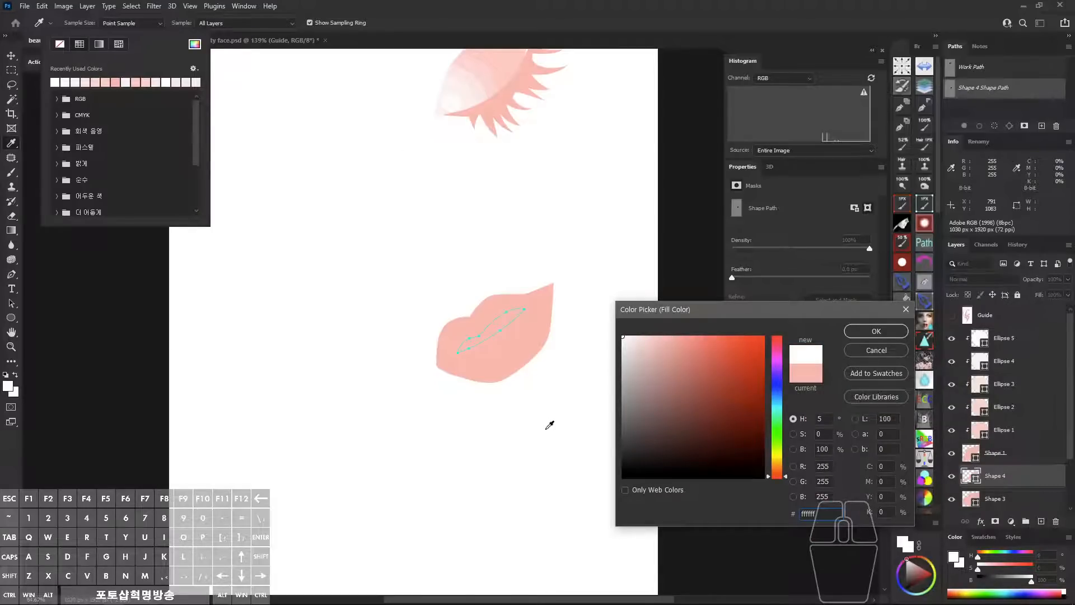
left_click(884, 332)
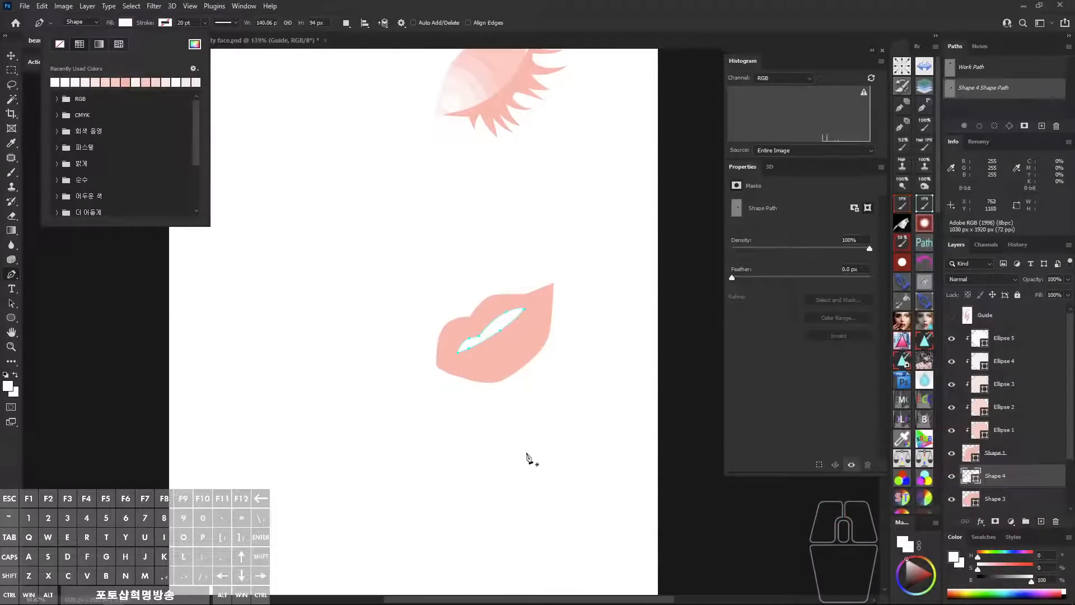
left_click(135, 82)
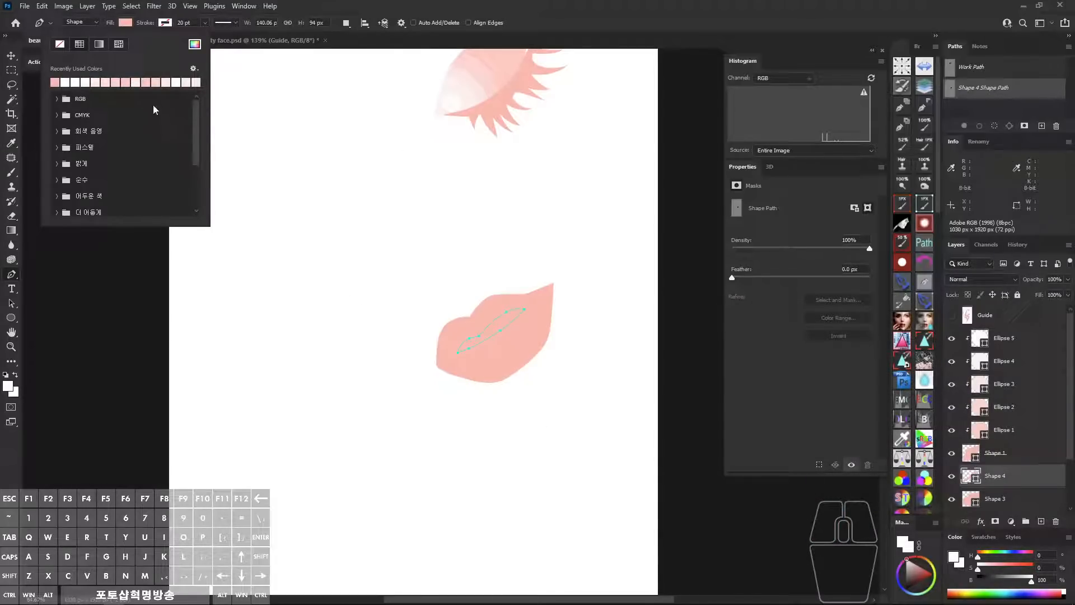
left_click(533, 25)
Confirm white (ffffff) as the foreground color and fill the Shape 4 mouth opening with it.
left_click(8, 386)
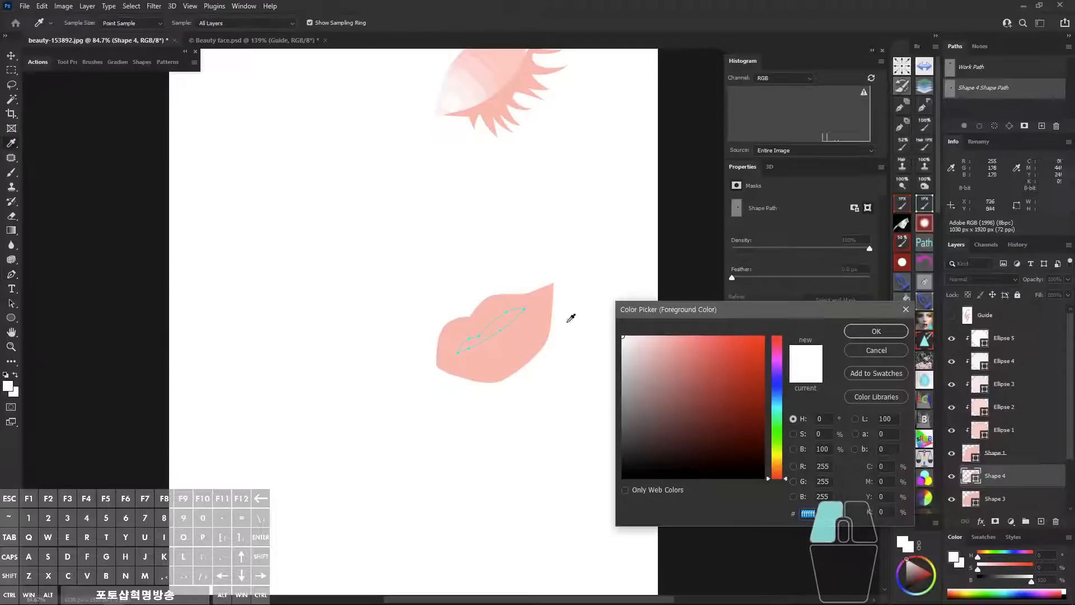
left_click(877, 331)
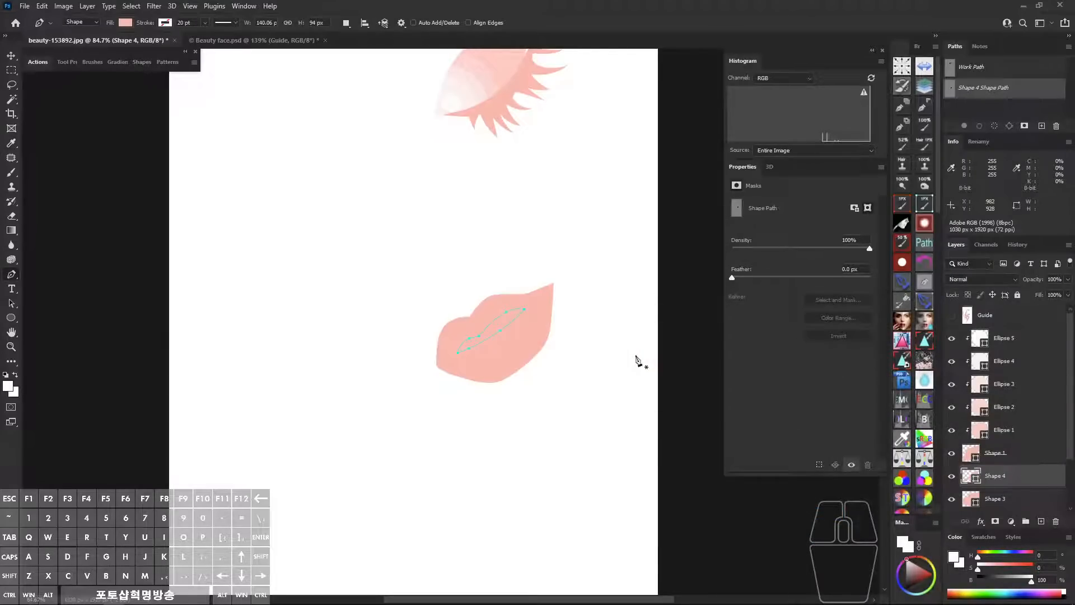
key("alt+BackSpace")
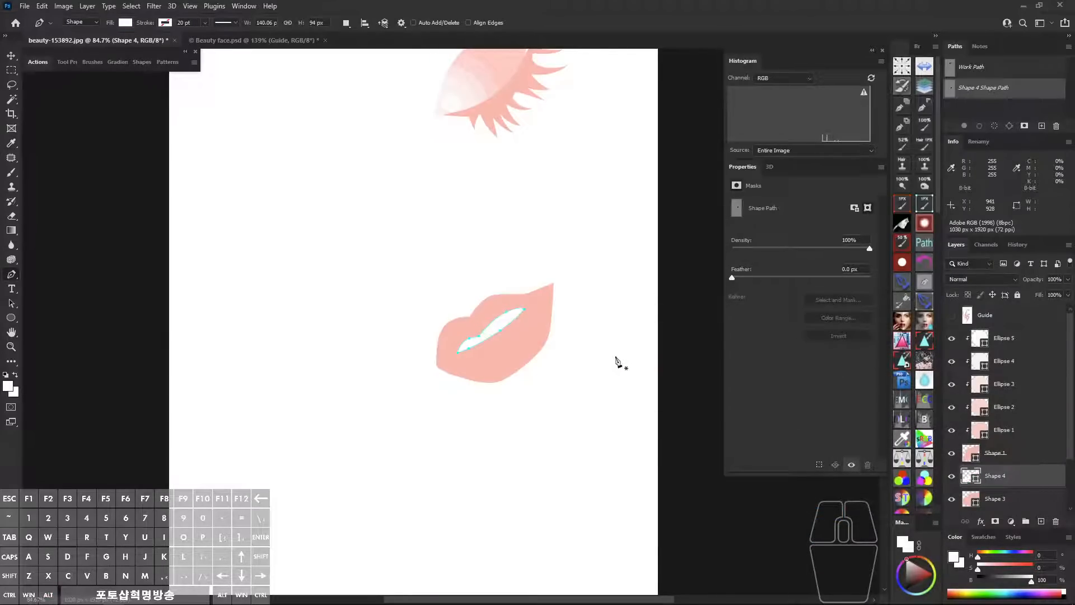
Try the RGB preset swatches one after another, from red to dark blue, as fills for the Shape 4 mouth opening.
left_click(981, 538)
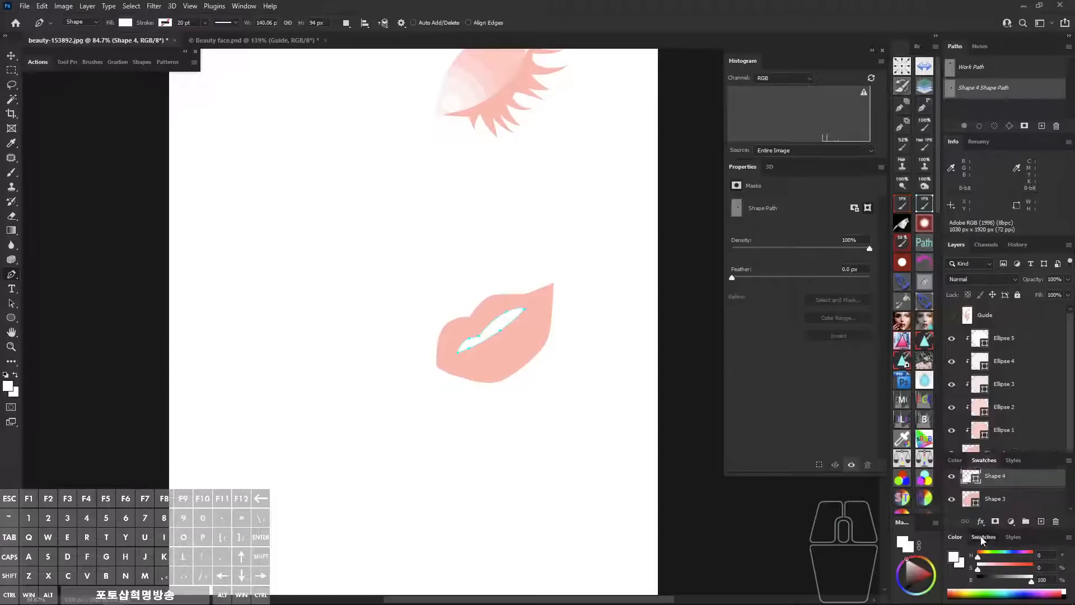
left_click(962, 531)
left_click(979, 530)
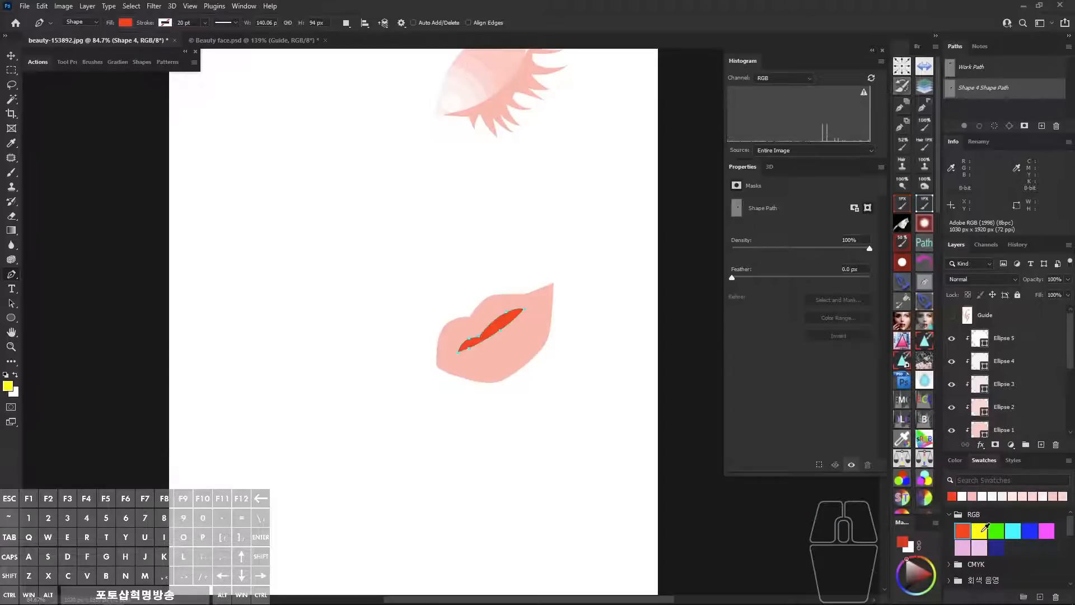
left_click(996, 530)
left_click(1013, 530)
left_click(1029, 531)
left_click(1046, 531)
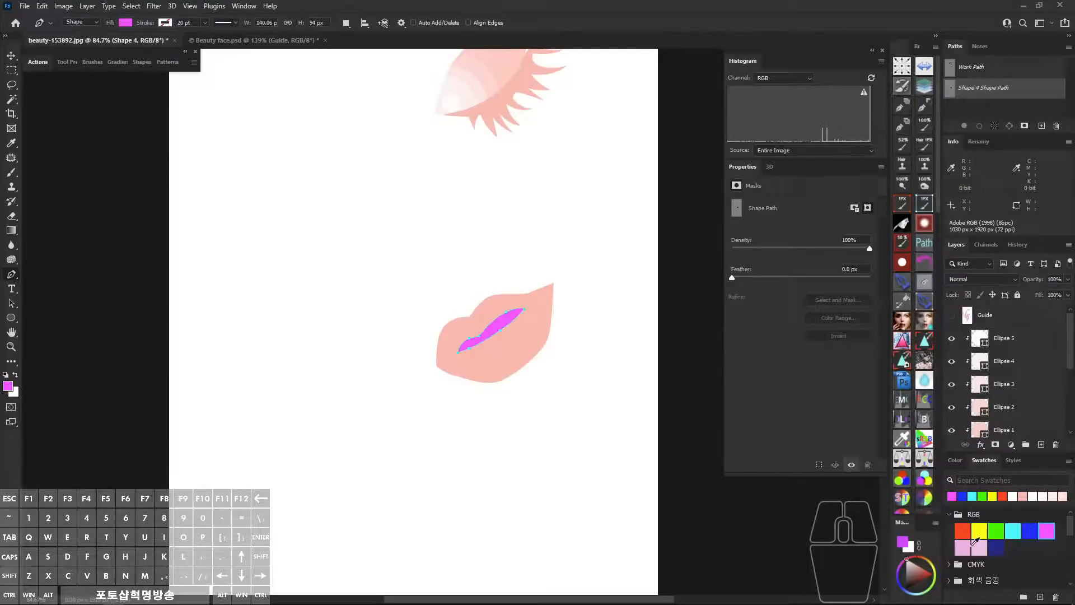
left_click(962, 547)
left_click(980, 546)
left_click(996, 545)
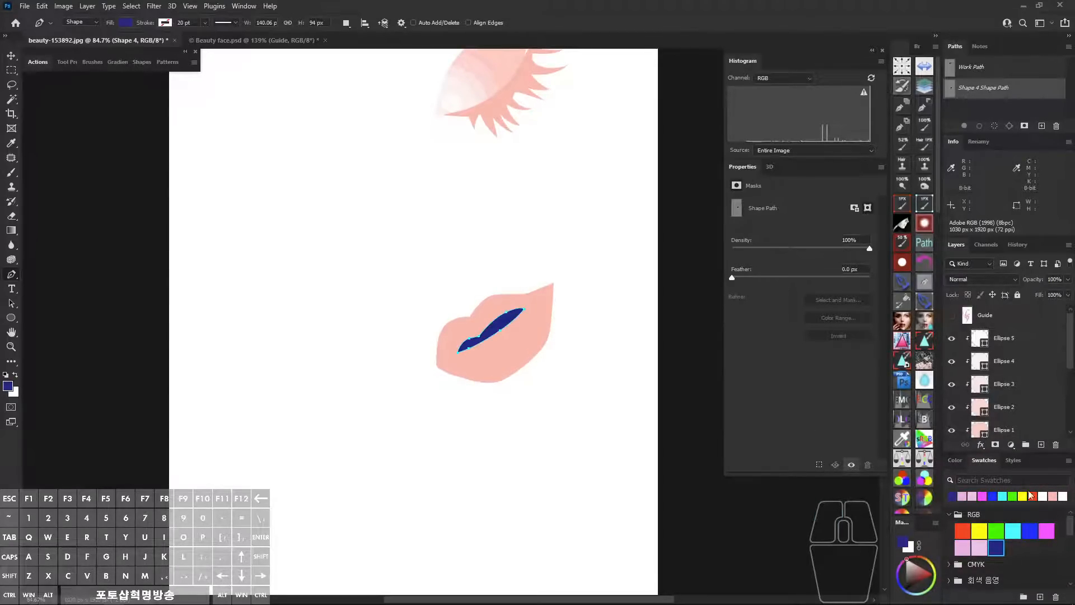
Set the foreground color to white (ffffff) and return from the swatches to the color sliders.
left_click(8, 386)
left_click_drag(691, 377, 622, 336)
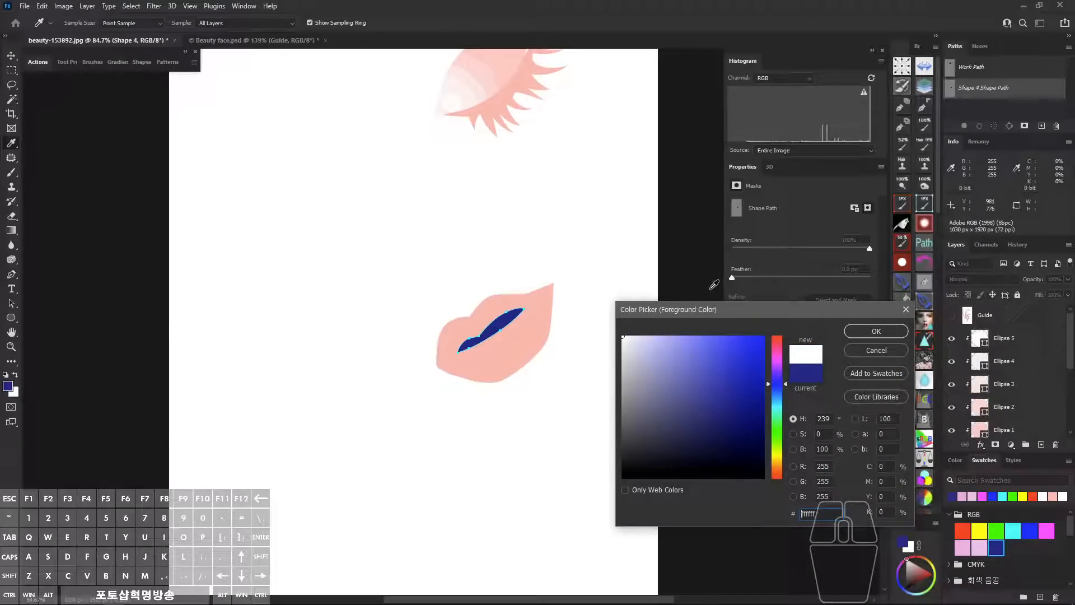
left_click(887, 330)
left_click(955, 459)
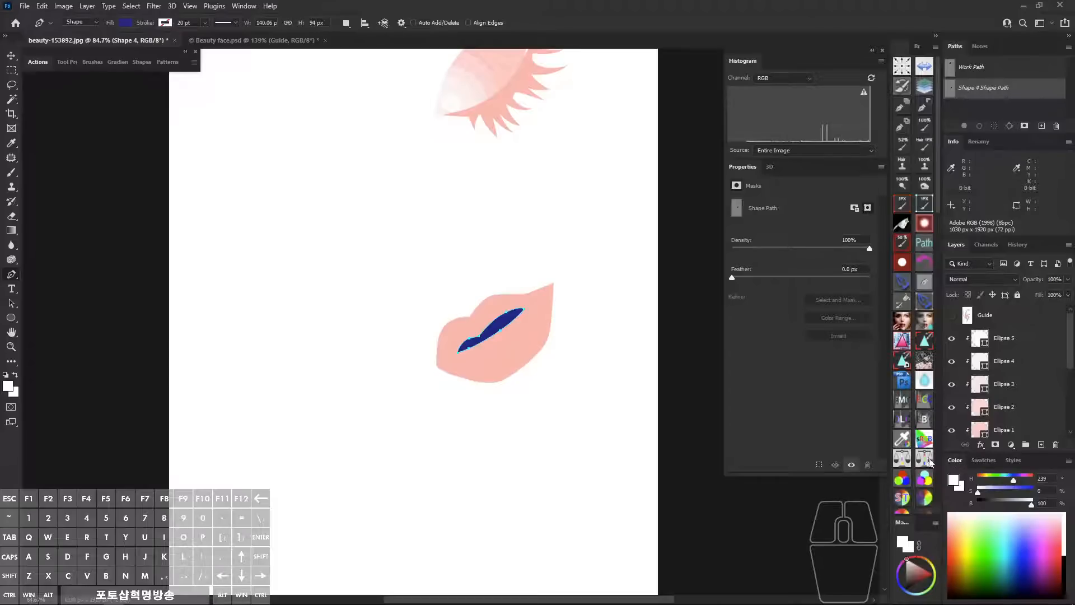
left_click(1056, 445)
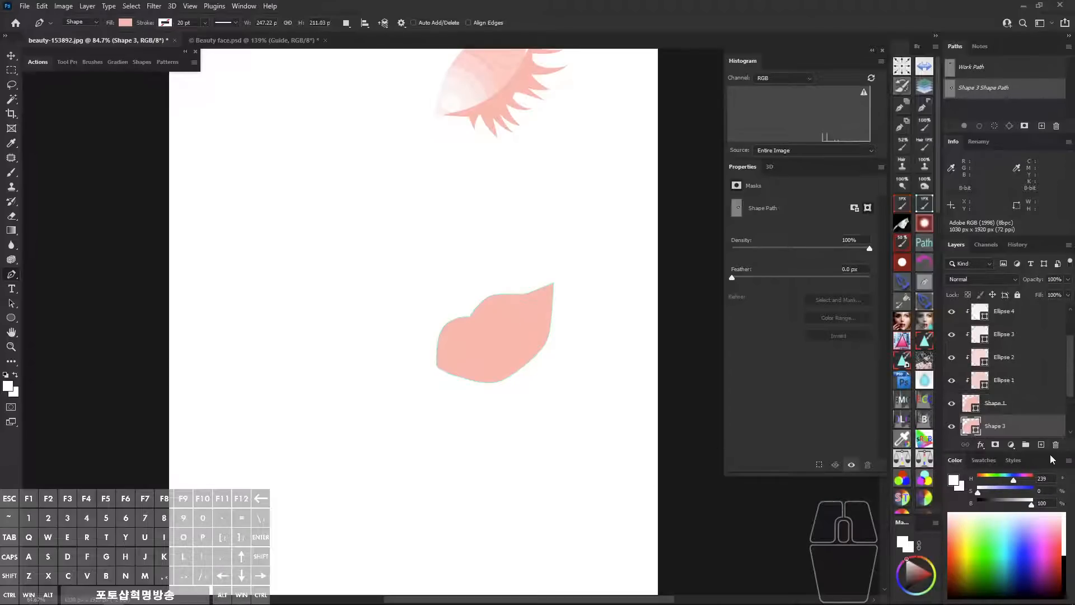
key("ctrl+z")
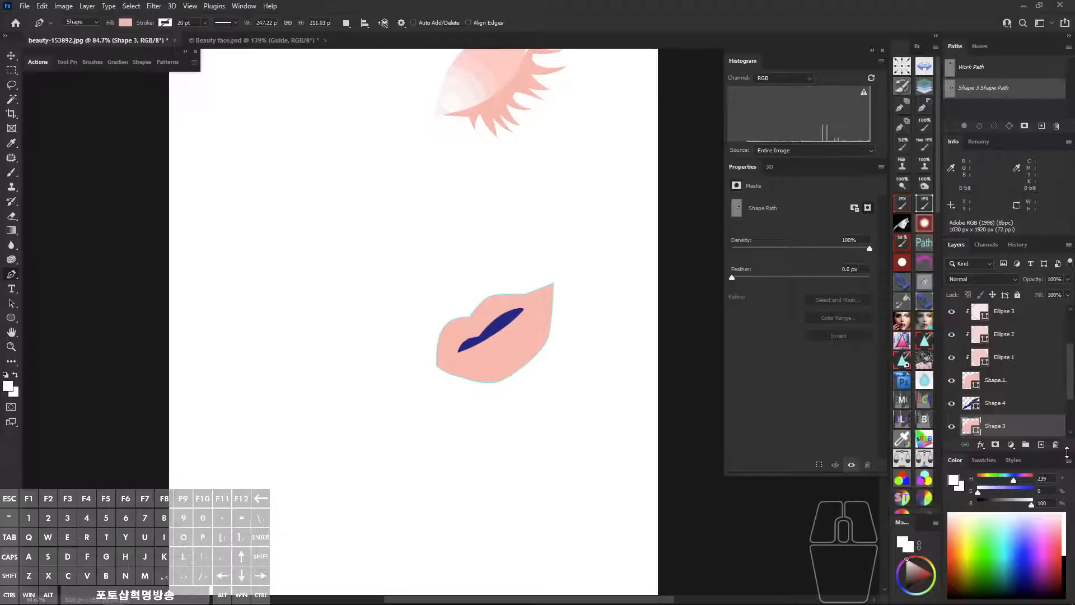
left_click_drag(1066, 453, 1015, 516)
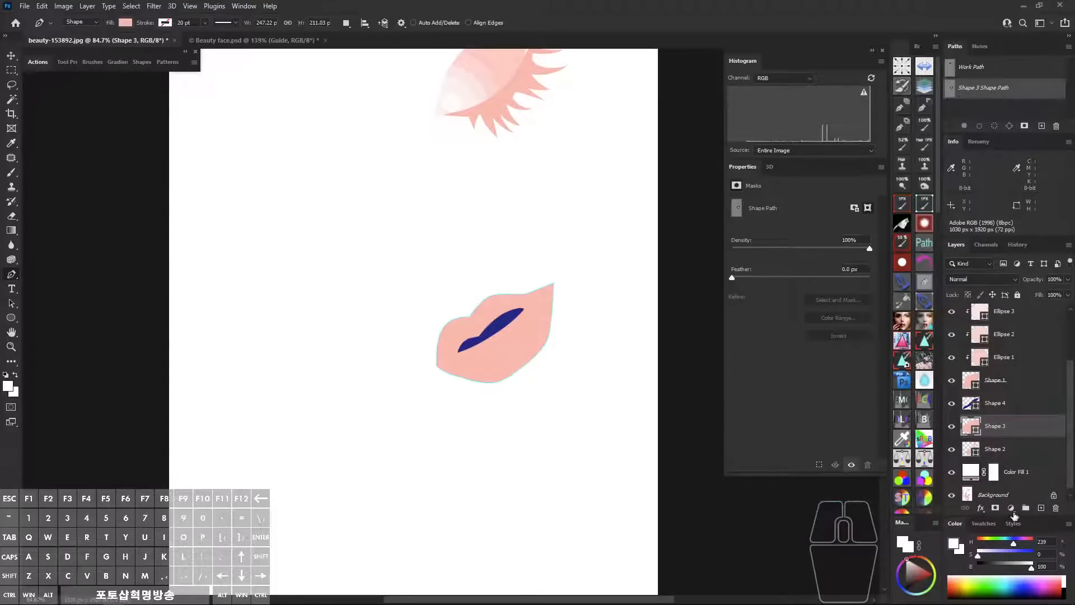
key("alt+BackSpace")
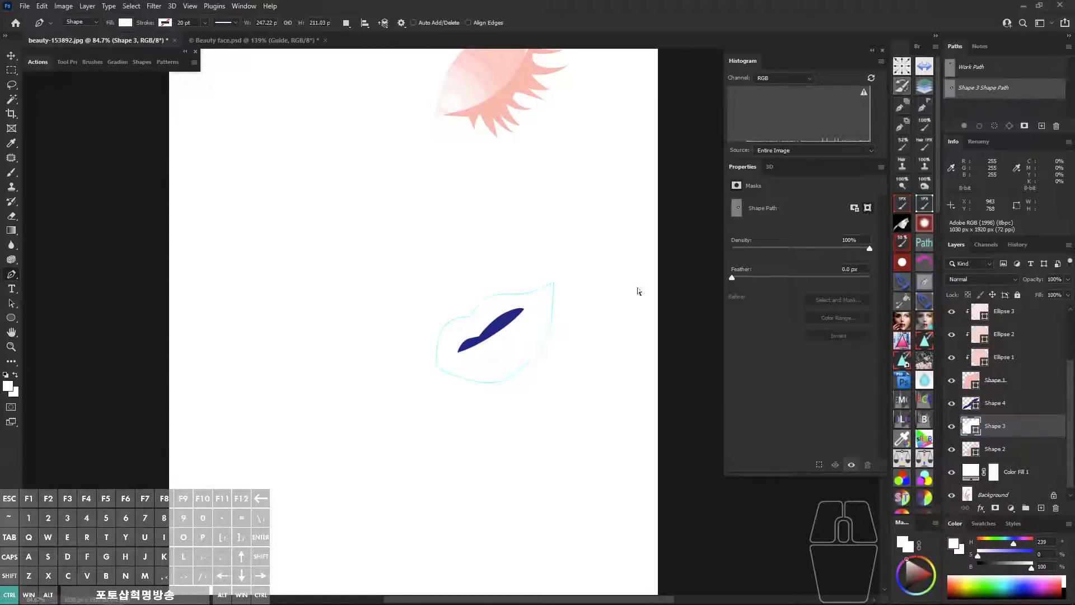
key("ctrl+z")
Select the Shape 4 mouth opening and fill it with the white foreground color.
left_click(977, 403)
key("alt+BackSpace")
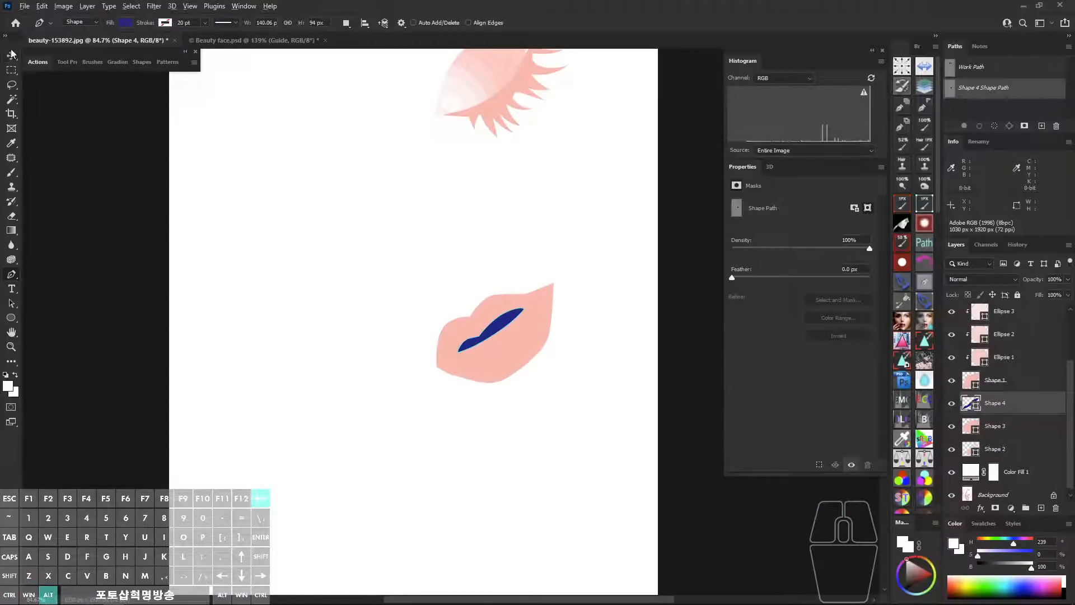
scroll(540, 305, "down", 2)
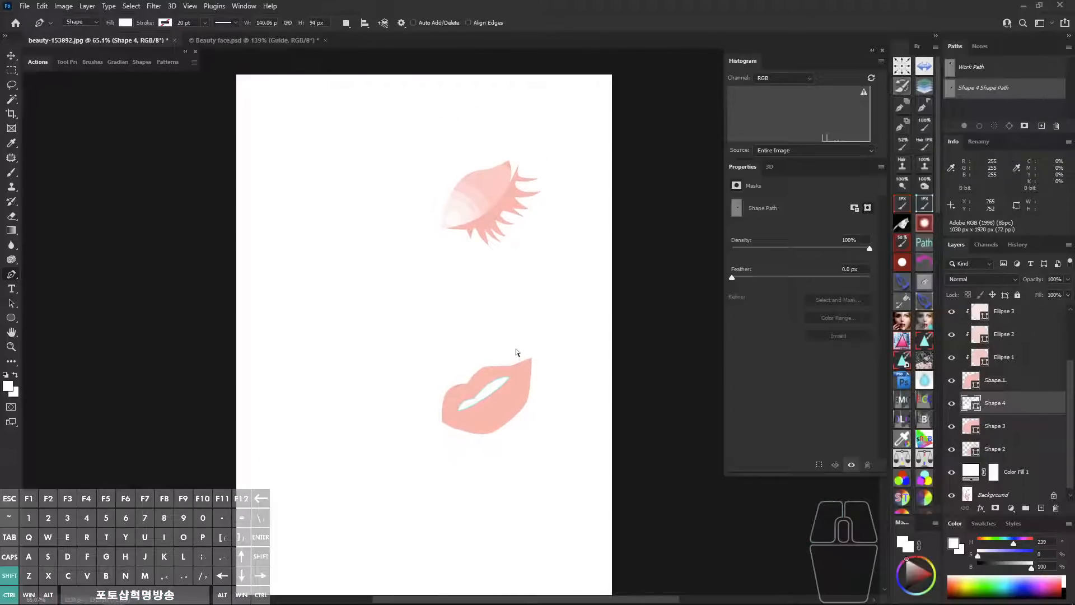
scroll(515, 359, "up", 5)
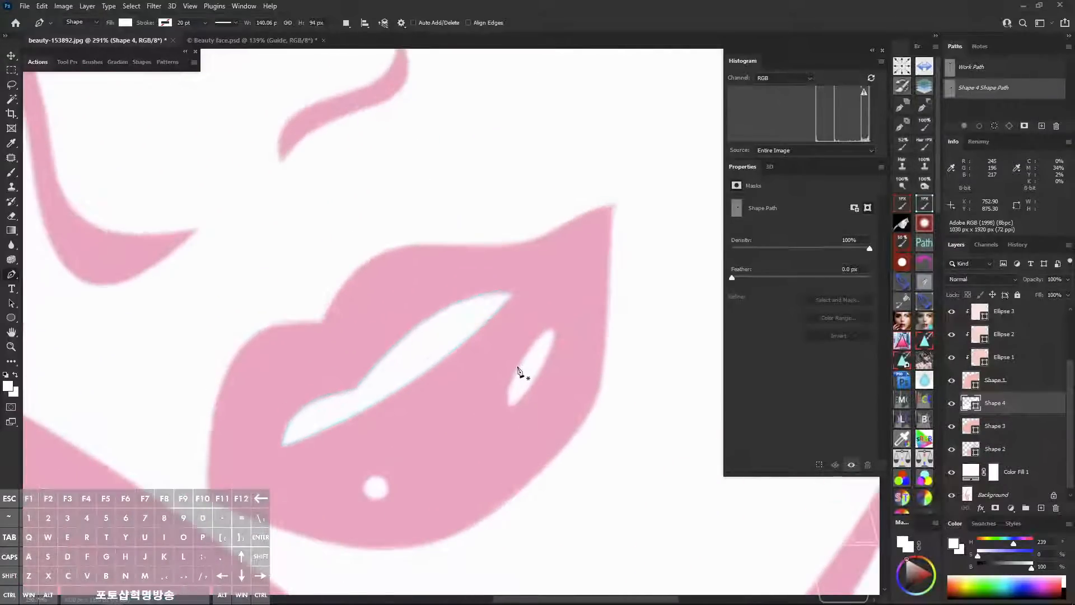
left_click(553, 336)
key("ctrl+z")
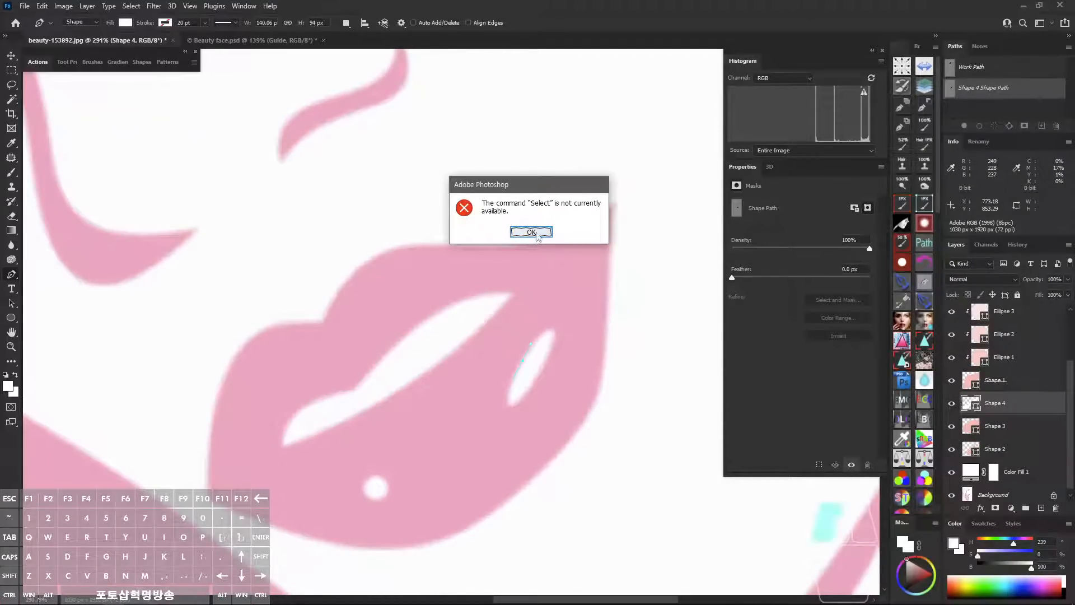
left_click(533, 233)
key("ctrl")
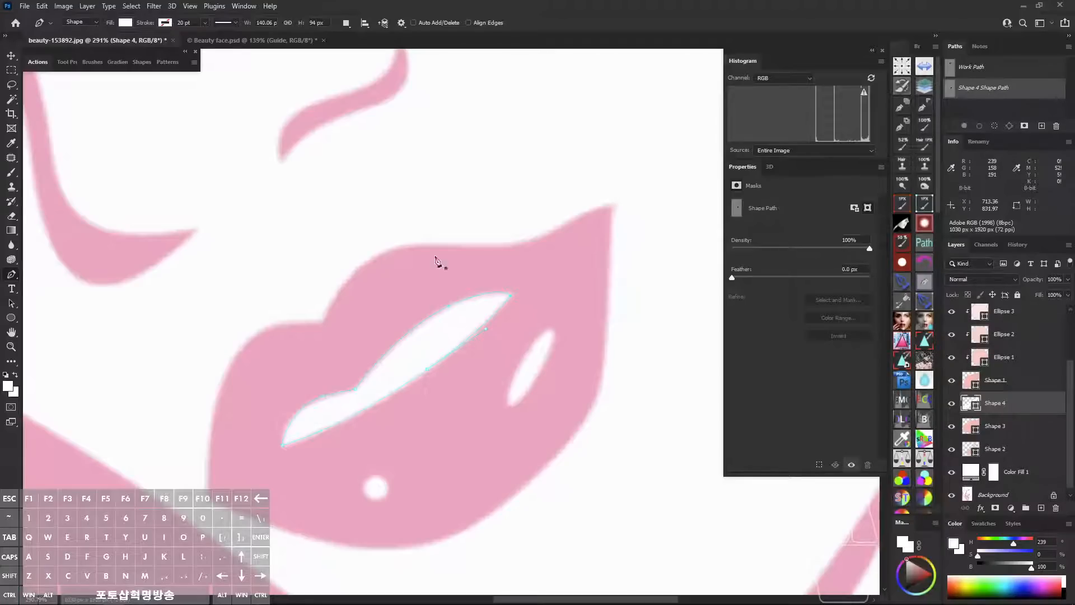
Set the pen's path operation to Combine Shapes and trace the slim oval highlight beside the mouth opening into Shape 4.
left_click(346, 23)
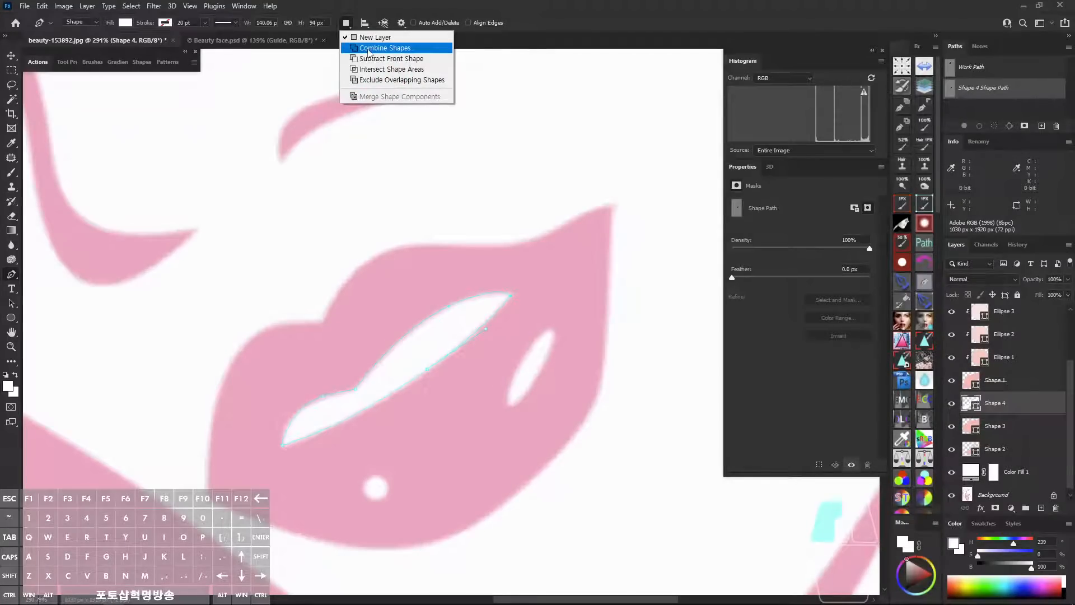
left_click(369, 49)
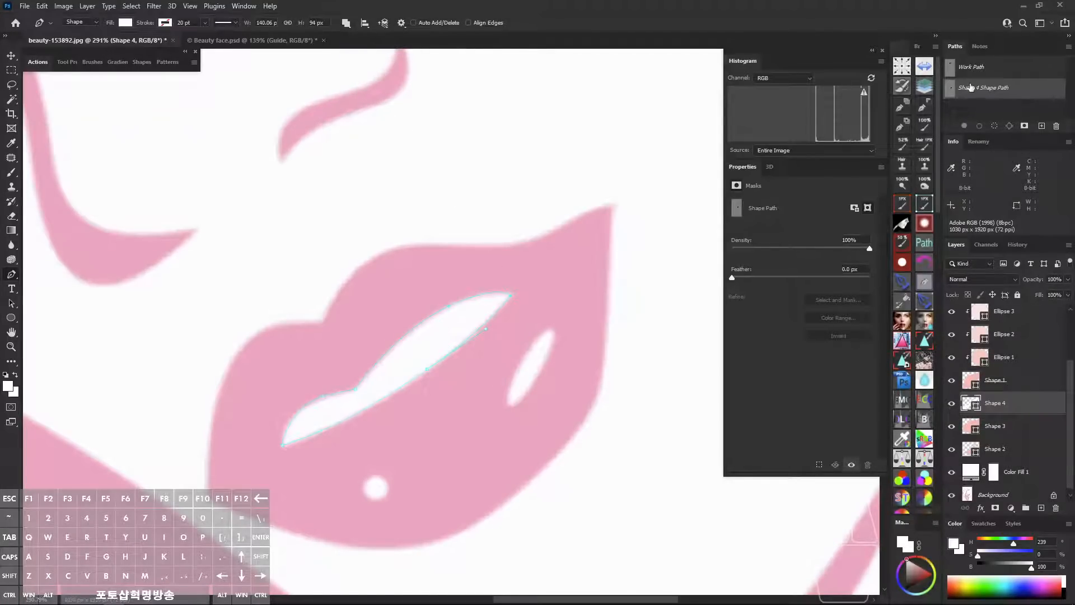
left_click_drag(514, 336, 507, 371)
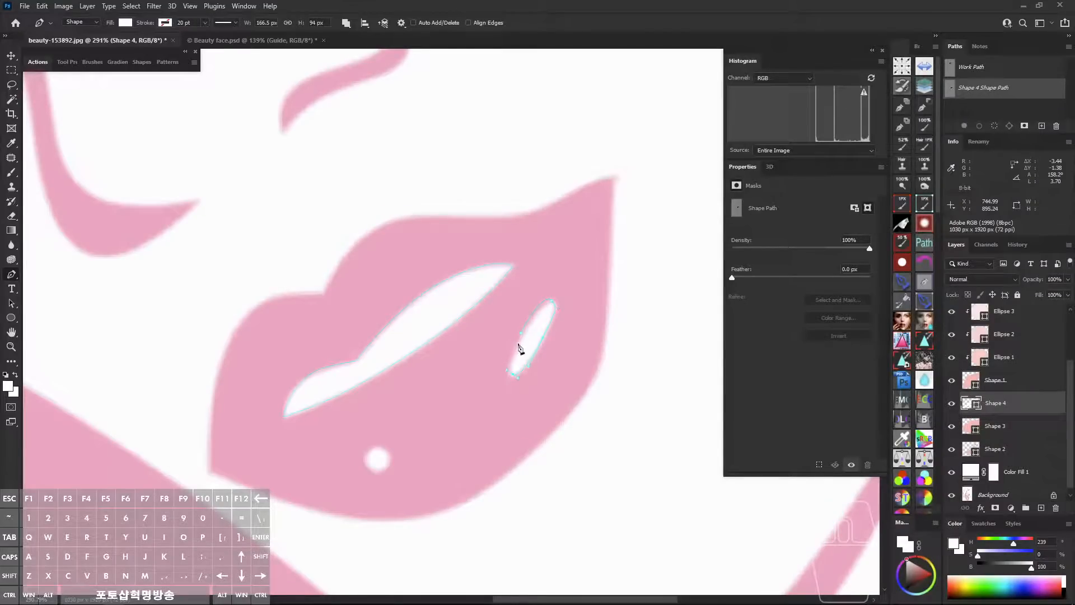
left_click(521, 333, "alt")
key("ctrl+shift+q")
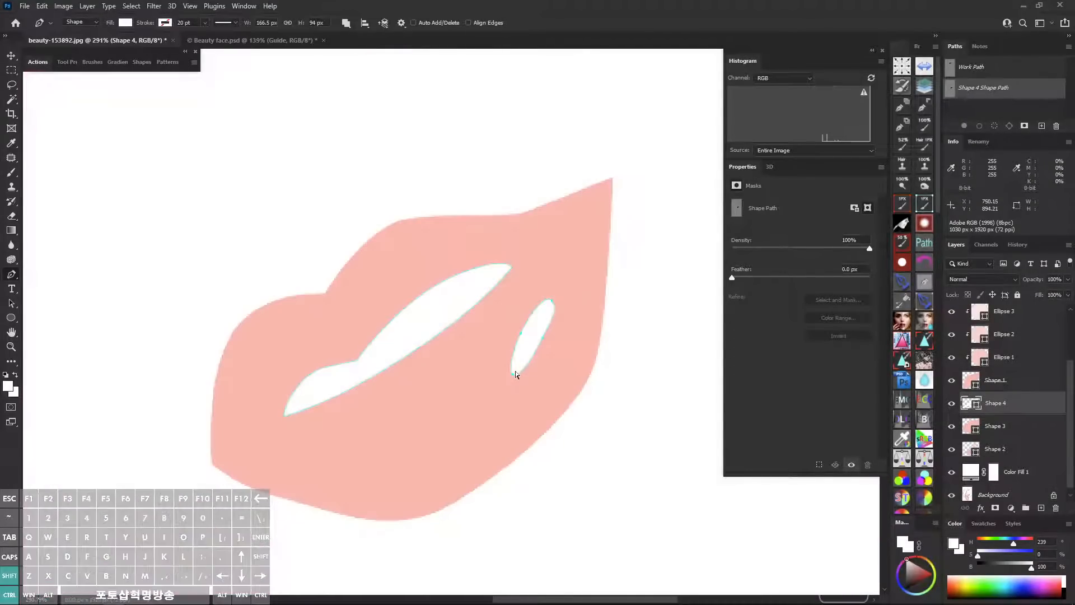
key("ctrl+shift+q")
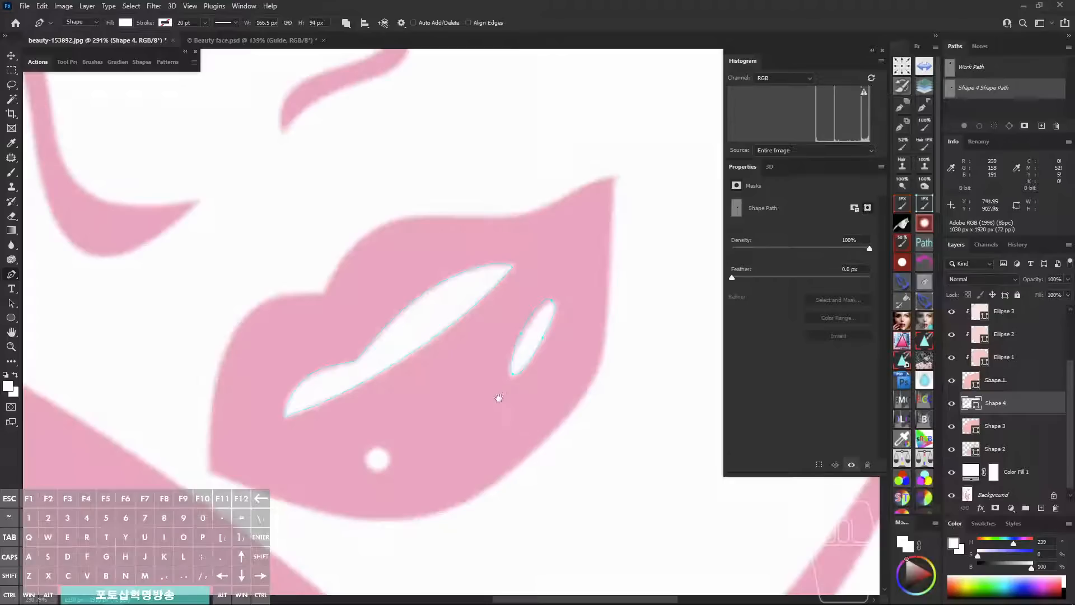
Trace the small round highlight on the lower lip as a closed path within Shape 4, and check it without the guide.
left_click_drag(499, 398, 581, 283)
mouse_move(449, 350)
left_mouse_down()
mouse_move(466, 331)
mouse_move(469, 353)
left_mouse_up()
left_click_drag(461, 358, 452, 359)
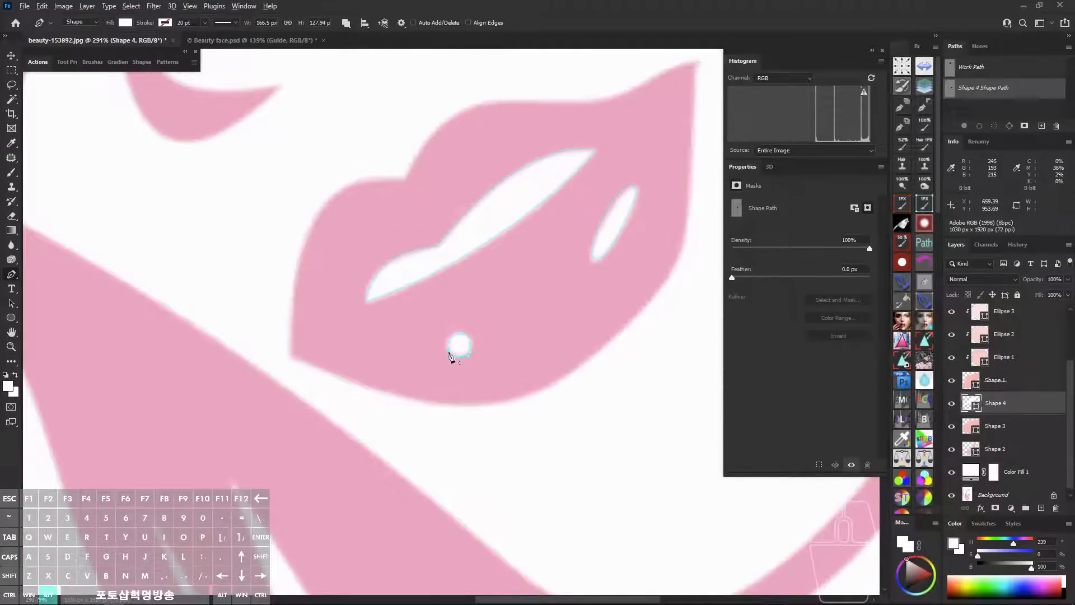
left_click(449, 356)
key("ctrl+shift+q")
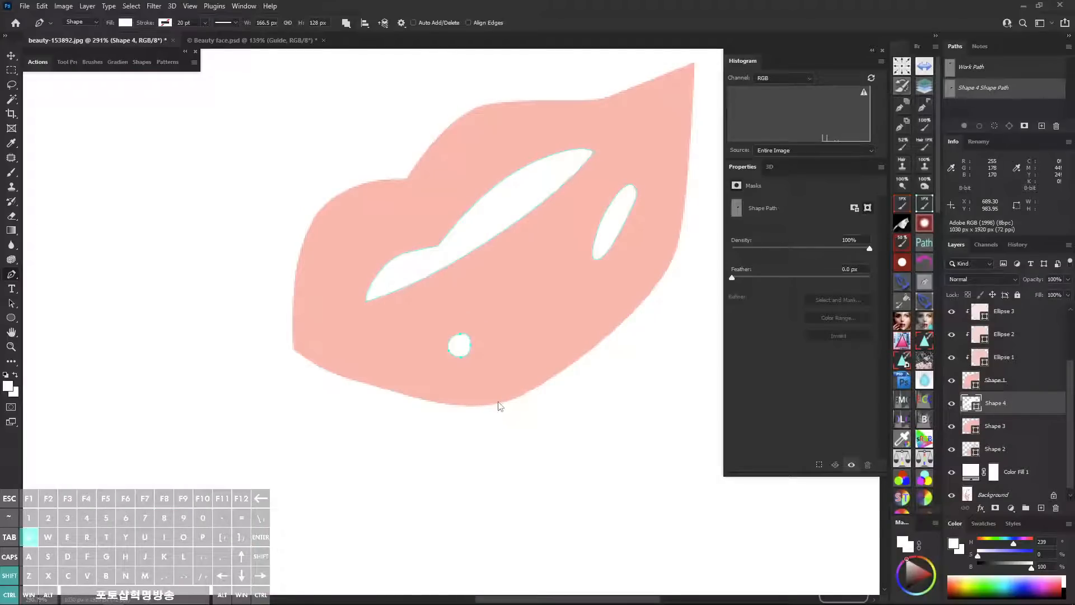
Adjust the upper and right anchor points of the round lip highlight with the Curvature Pen tool.
scroll(486, 354, "up", 6)
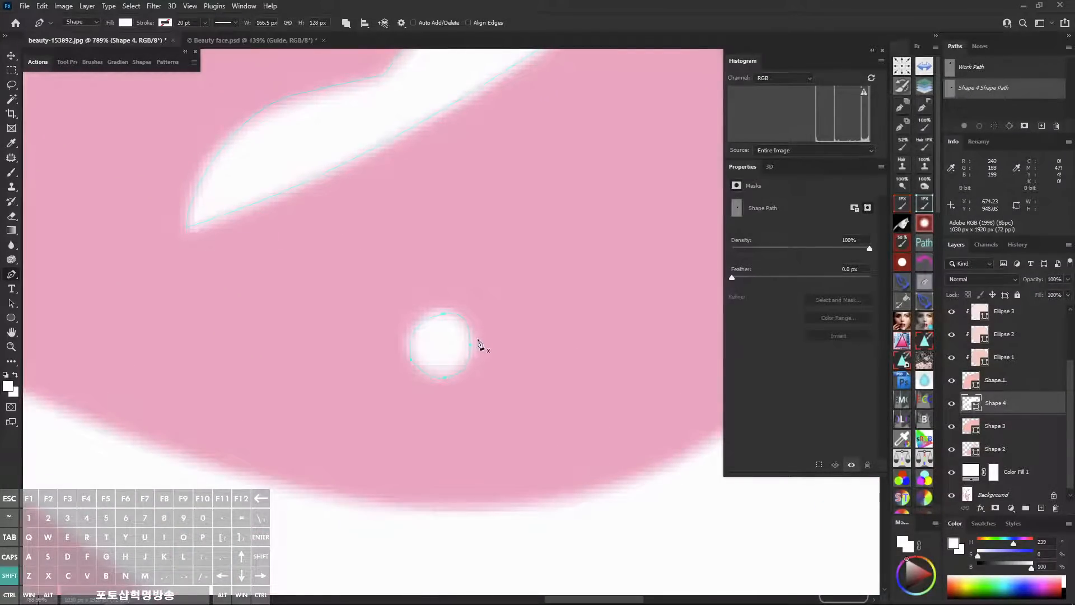
key("shift+p")
mouse_move(442, 311)
left_mouse_down()
mouse_move(426, 316)
mouse_move(445, 312)
left_mouse_up()
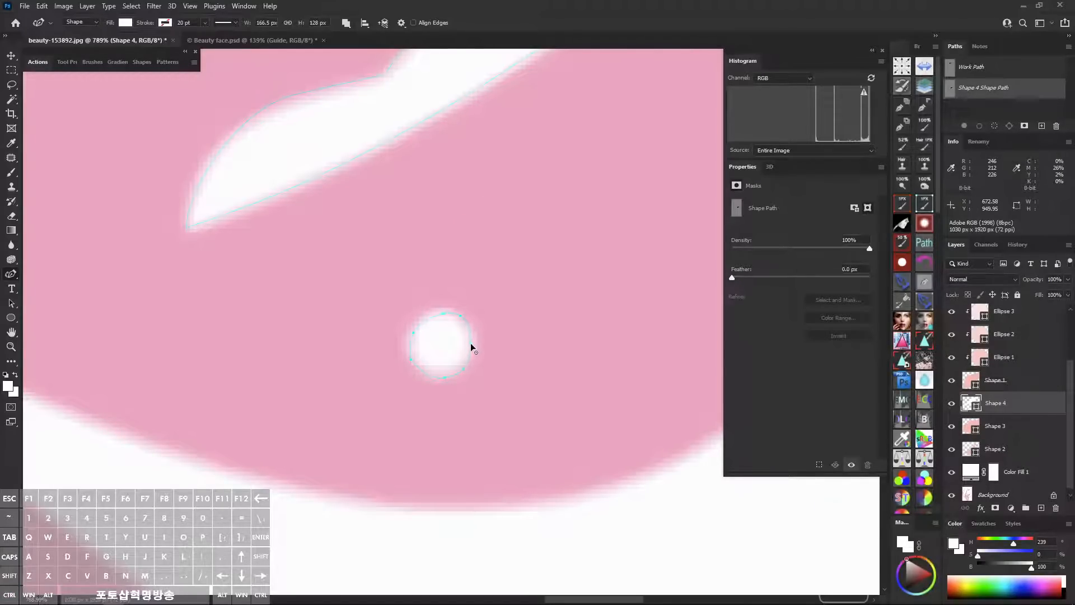
left_click_drag(471, 347, 476, 342)
Step back and forth through the history of the round highlight to compare its outline with the guide.
key("ctrl+x")
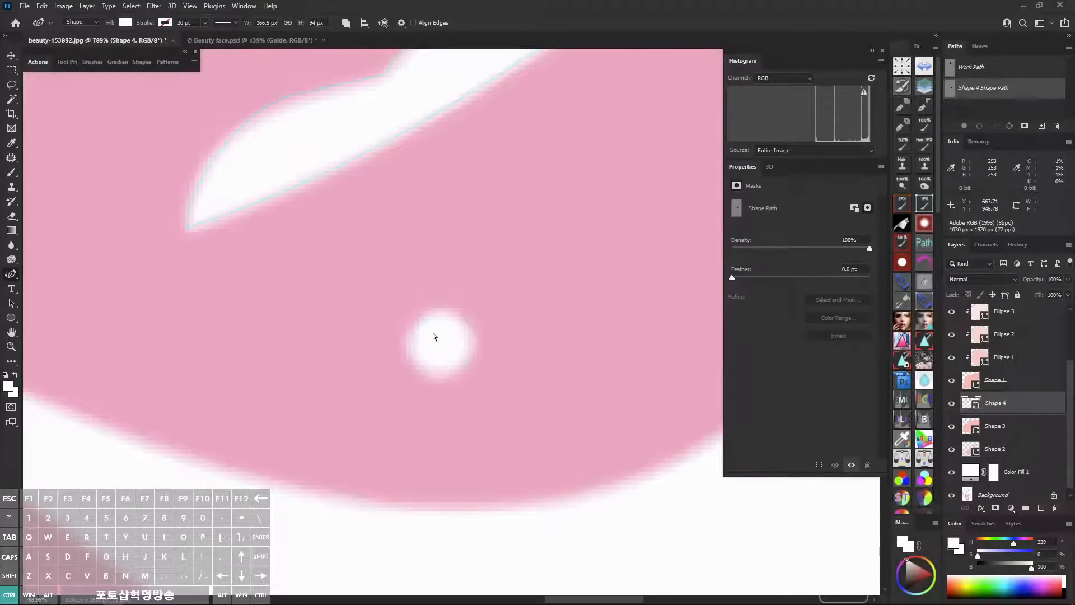
key("ctrl+z")
key("ctrl+x")
key("ctrl+z")
key("ctrl+x")
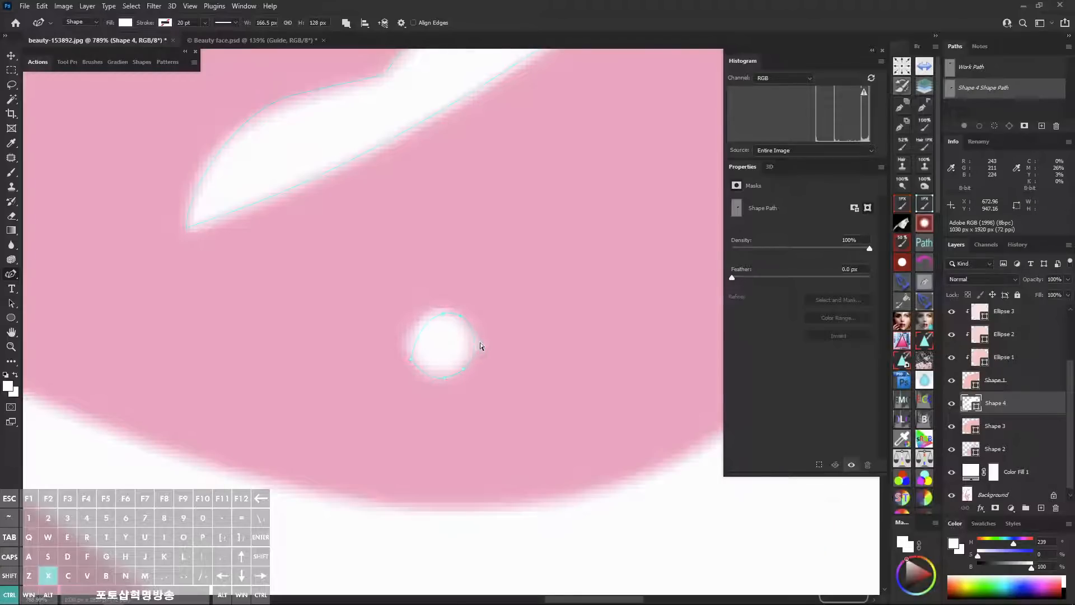
key("ctrl+x")
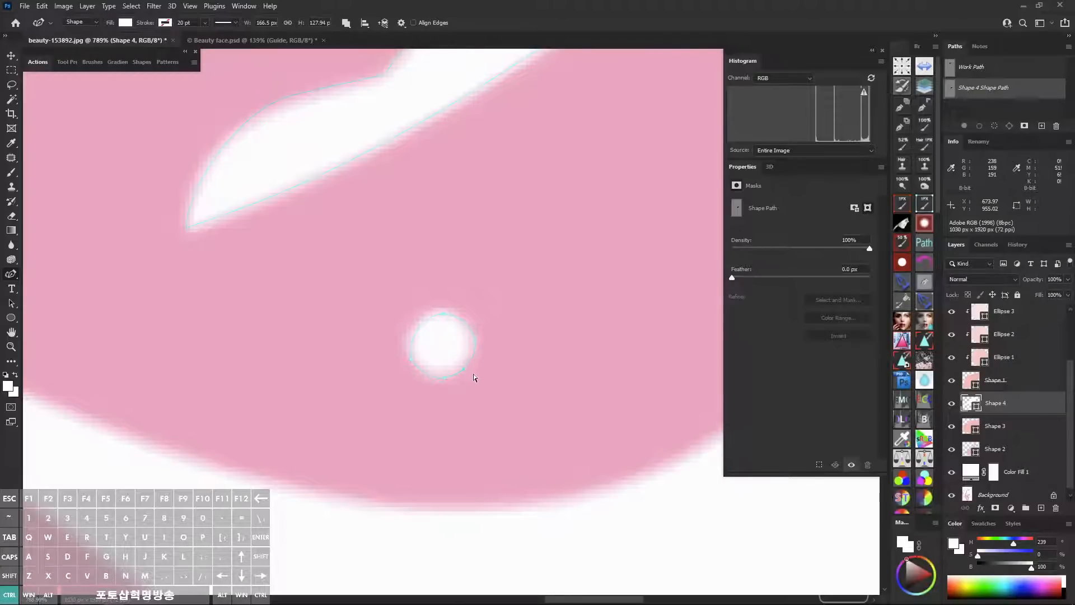
left_click_drag(411, 362, 407, 340)
key("ctrl+z")
key("ctrl+z")
Reshape the left and bottom curves of the round highlight by adjusting their anchor points to the guide.
left_click(412, 361, "ctrl")
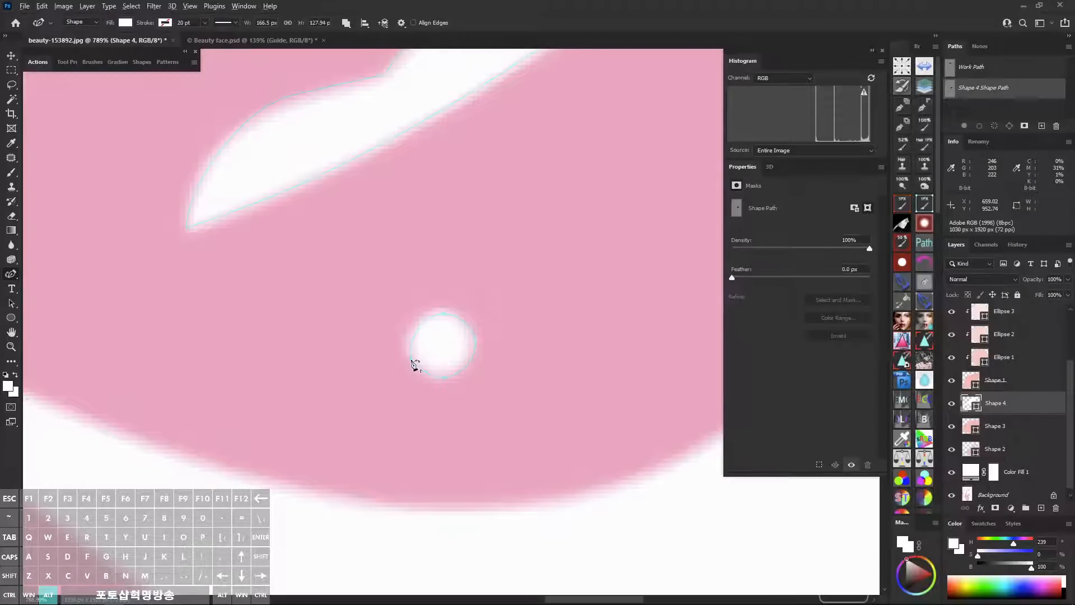
left_click(411, 358)
left_click_drag(410, 359, 448, 366)
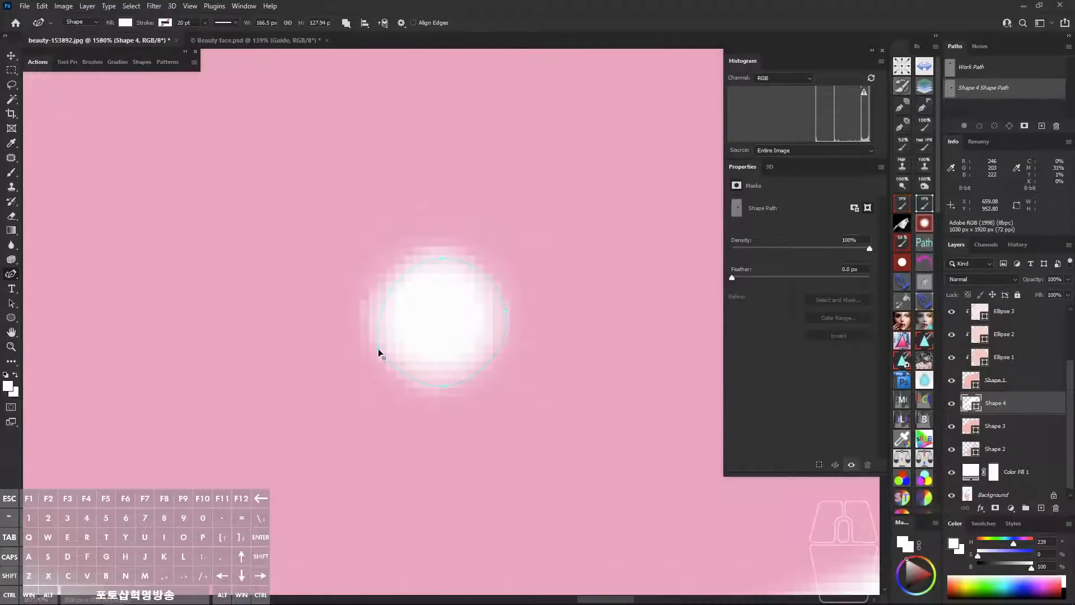
left_click(379, 349)
left_click_drag(380, 353, 385, 360)
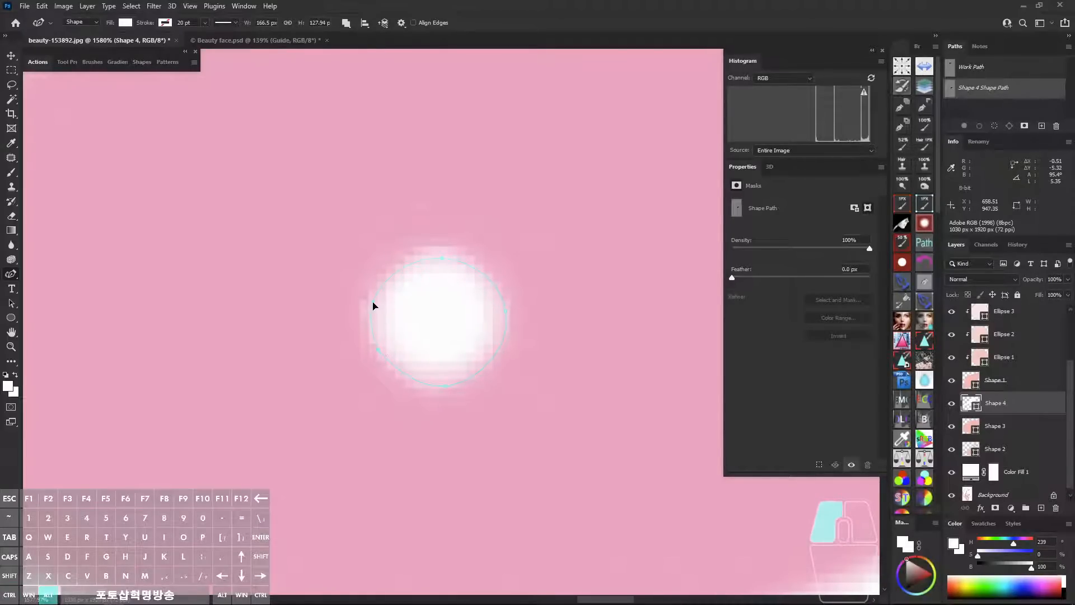
left_click_drag(374, 303, 398, 271)
left_click(445, 385)
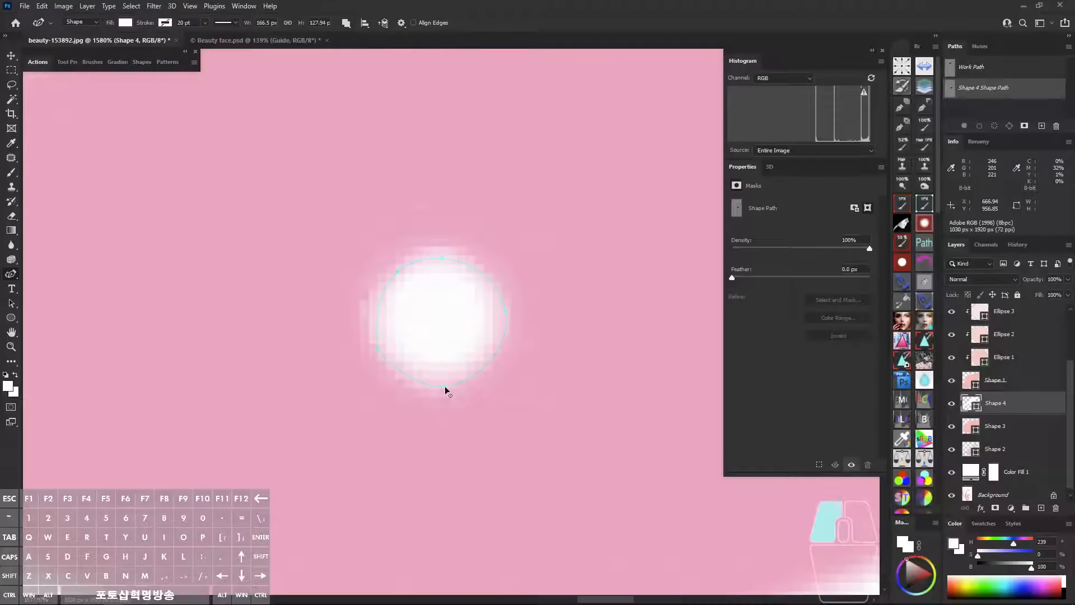
left_click_drag(444, 385, 439, 389)
mouse_move(376, 348)
left_mouse_down()
mouse_move(368, 352)
mouse_move(378, 349)
left_mouse_up()
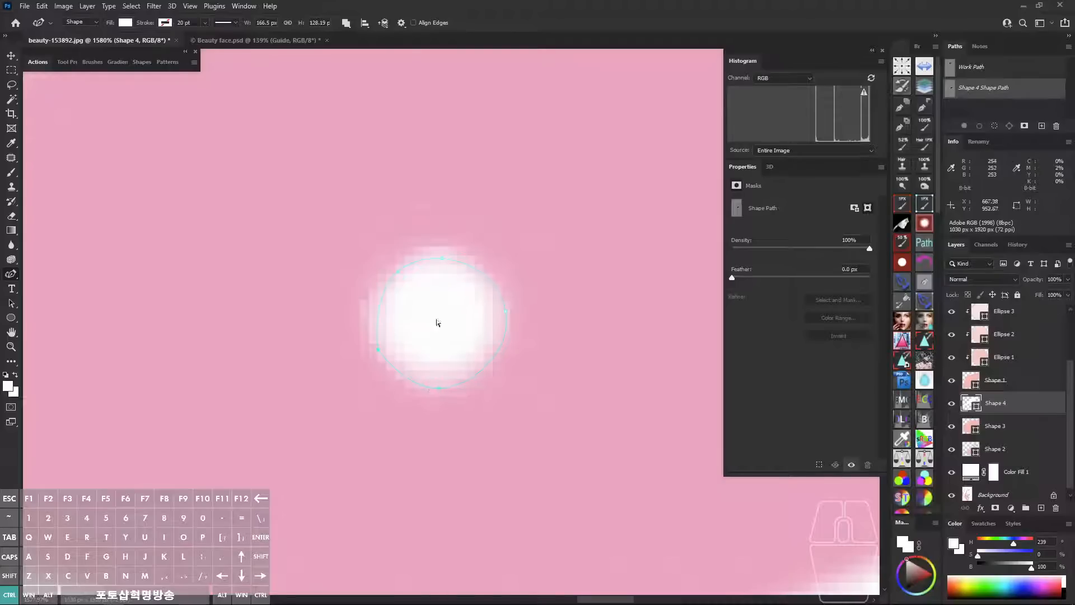
Fine-tune all anchor points around the highlight so its circular outline matches the white dot in the guide.
left_click_drag(398, 271, 372, 299)
left_click_drag(505, 308, 500, 310)
left_click_drag(442, 257, 444, 258)
left_click_drag(371, 298, 368, 329)
mouse_move(438, 388)
left_mouse_down()
mouse_move(424, 388)
mouse_move(437, 395)
left_mouse_up()
mouse_move(442, 256)
left_mouse_down()
mouse_move(437, 249)
mouse_move(444, 272)
left_mouse_up()
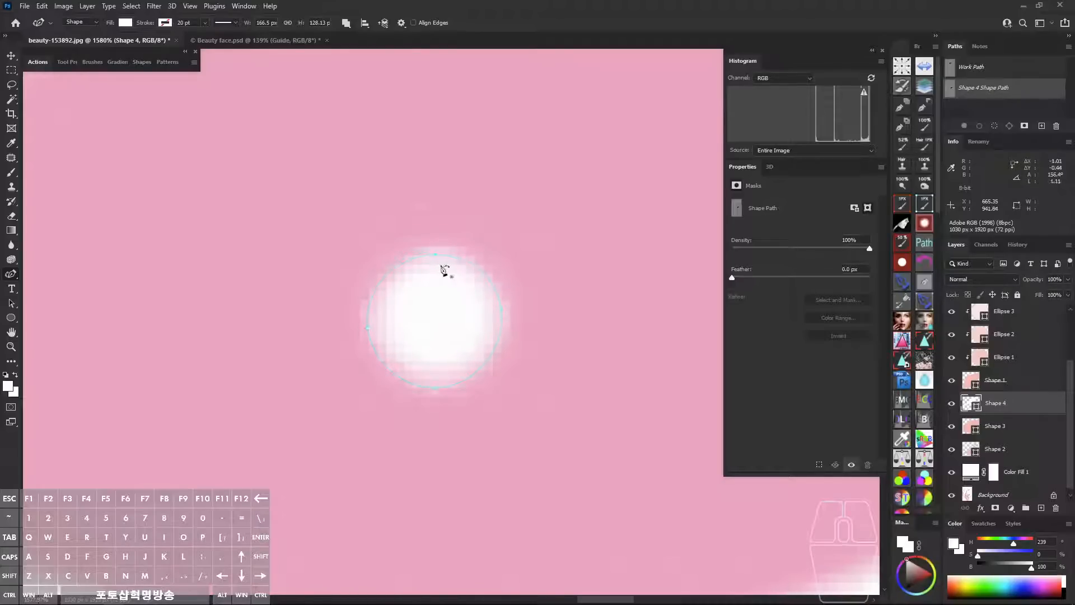
mouse_move(502, 307)
left_mouse_down()
mouse_move(502, 295)
mouse_move(504, 323)
mouse_move(503, 307)
left_mouse_up()
Hide the guide and deselect the Shape 4 path, with the whole portrait in view.
left_click_drag(560, 266, 444, 308)
left_click_drag(568, 284, 482, 383)
left_click(491, 423, "ctrl")
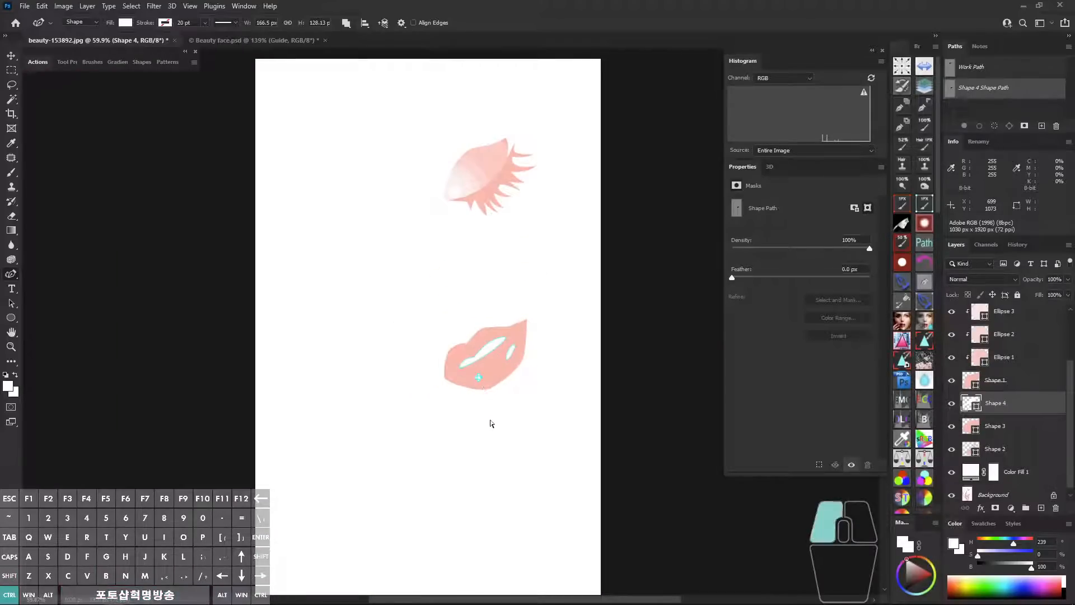
key("alt+z")
mouse_move(547, 402)
left_mouse_down()
mouse_move(530, 496)
mouse_move(511, 548)
left_mouse_up()
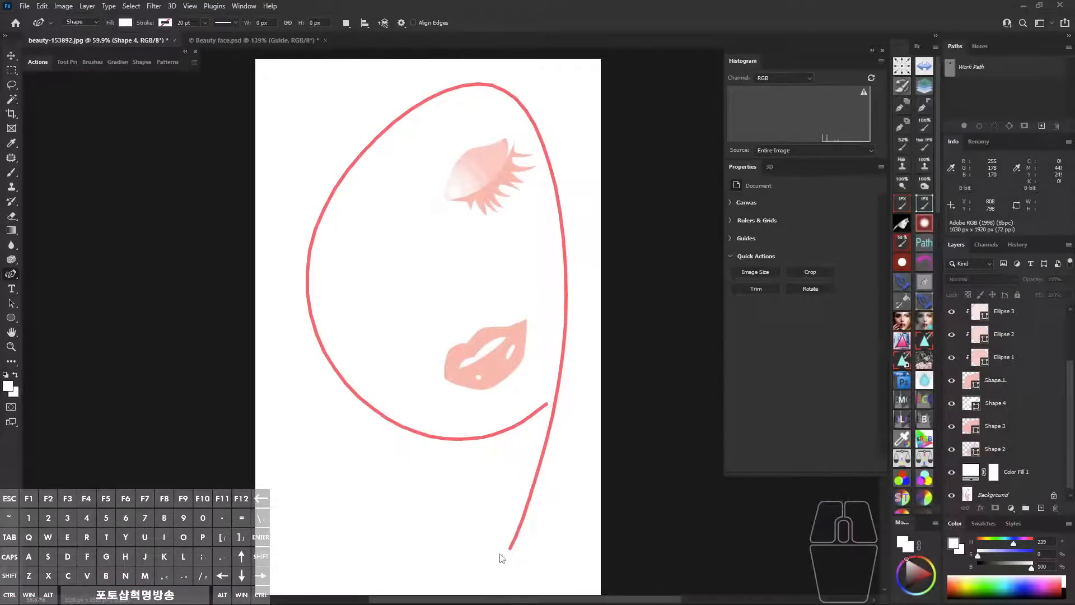
Switch to the Beauty face.psd document, select the layers Color Fill 3 through Color Fill 5 and hide them.
key("alt+z")
left_click(221, 40)
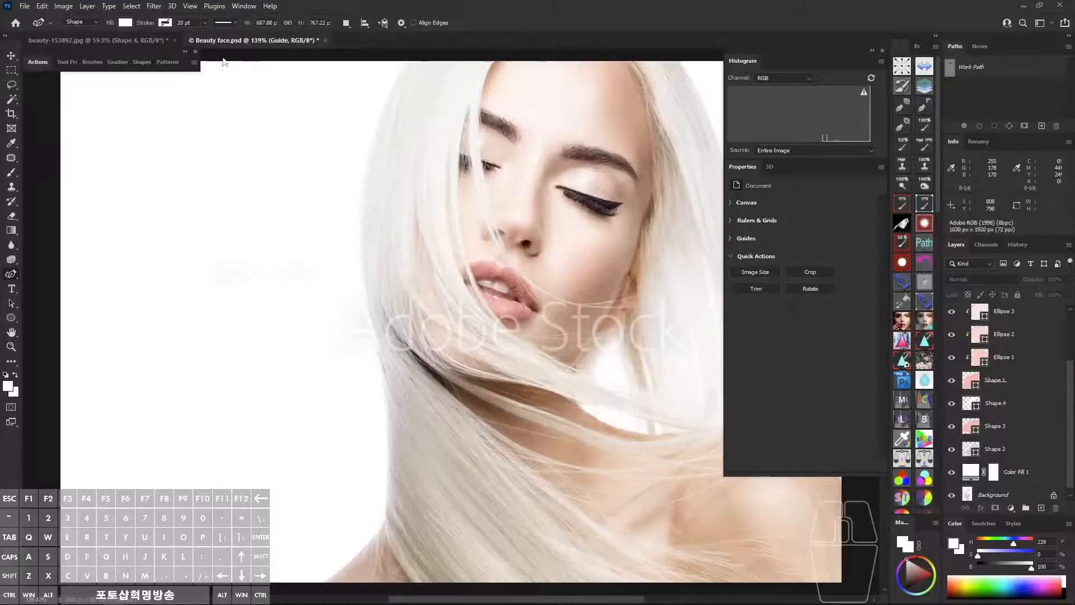
mouse_move(571, 290)
left_mouse_down()
mouse_move(518, 313)
mouse_move(535, 293)
mouse_move(568, 284)
left_mouse_up()
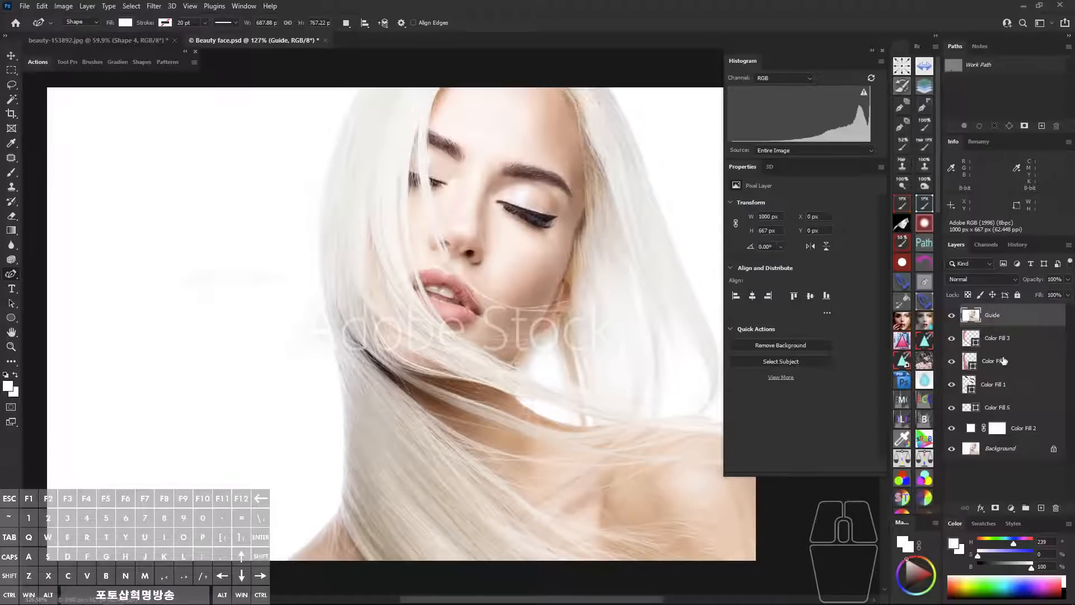
left_click(1008, 342)
left_click(1006, 410, "shift")
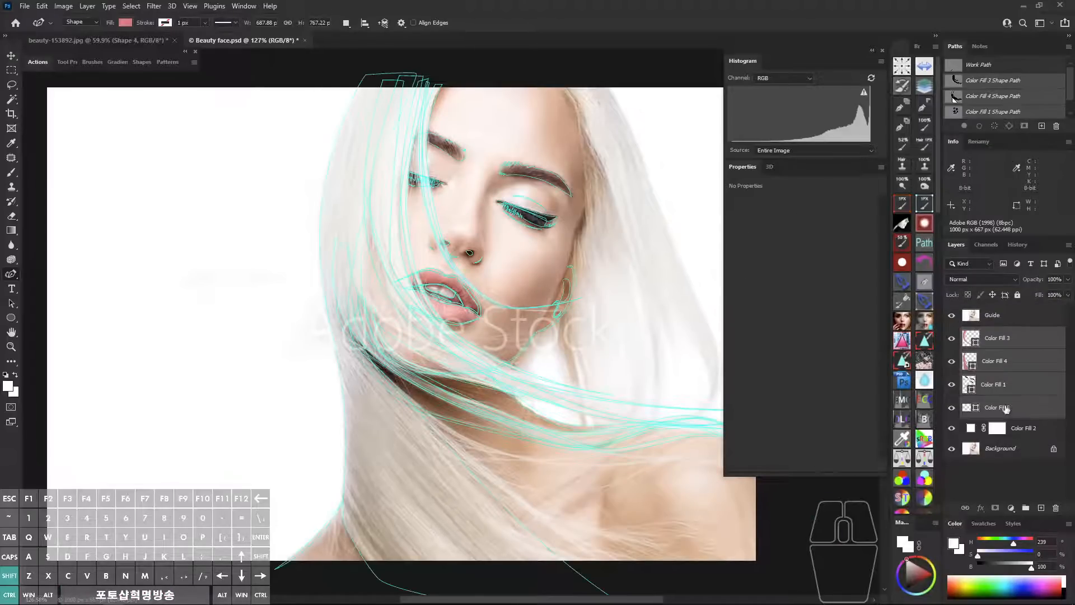
key("ctrl+shift+a")
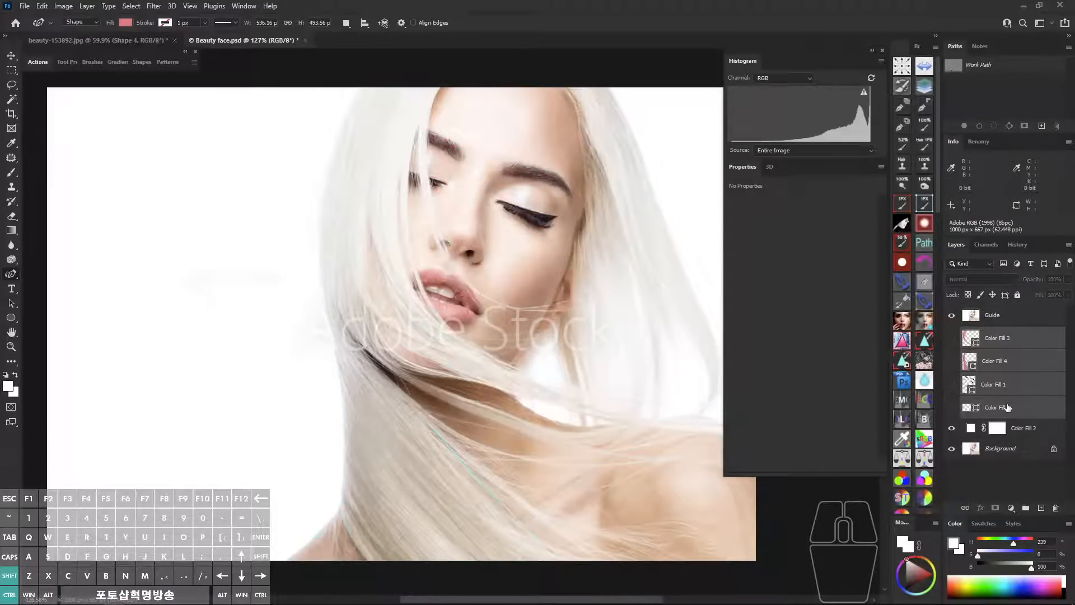
Hide the Guide layer, show the four Color Fill shape layers again and deselect them to view the finished tracing.
left_click(951, 316)
left_click_drag(952, 338, 952, 407)
left_click(614, 269, "ctrl")
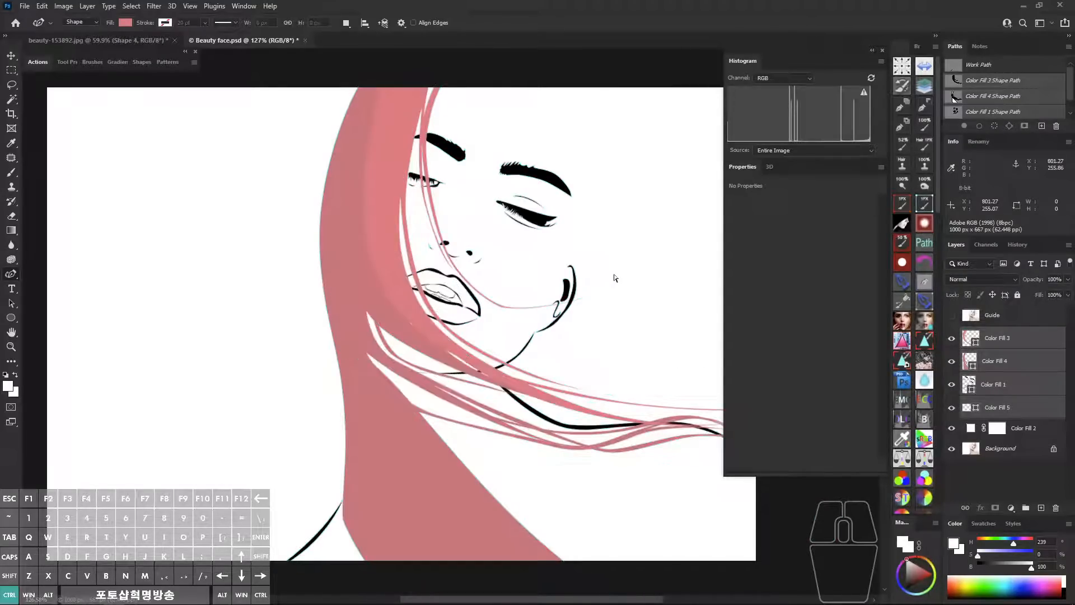
mouse_move(582, 259)
left_mouse_down()
mouse_move(598, 266)
mouse_move(587, 261)
left_mouse_up()
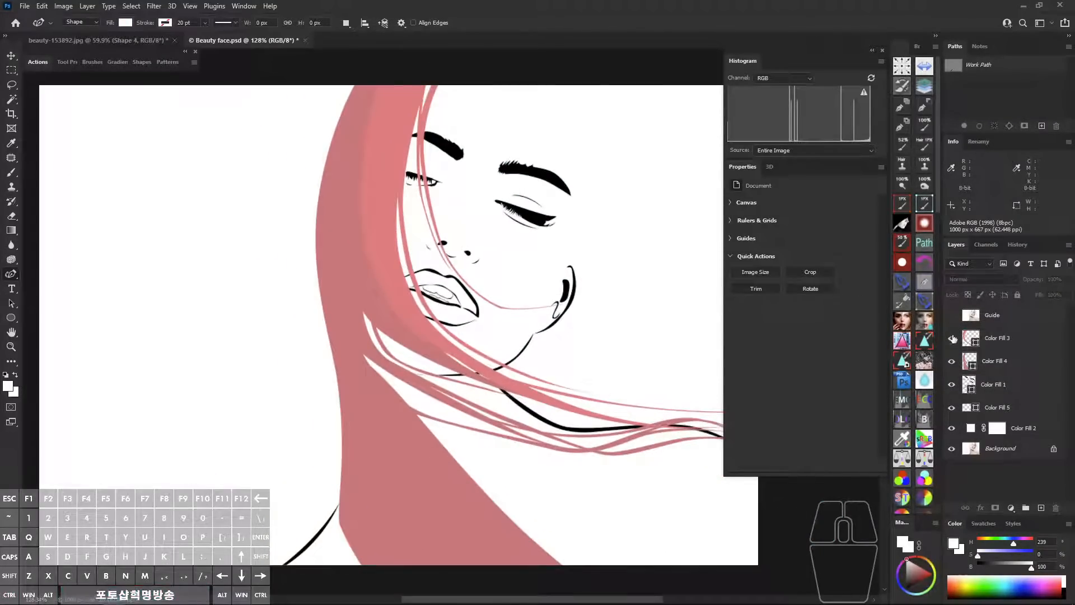
Hide the Guide, Color Fill 3 and Color Fill 4 layers and inspect Color Fill 1 with its path outline hidden.
left_click(952, 316)
left_click_drag(952, 317, 952, 361)
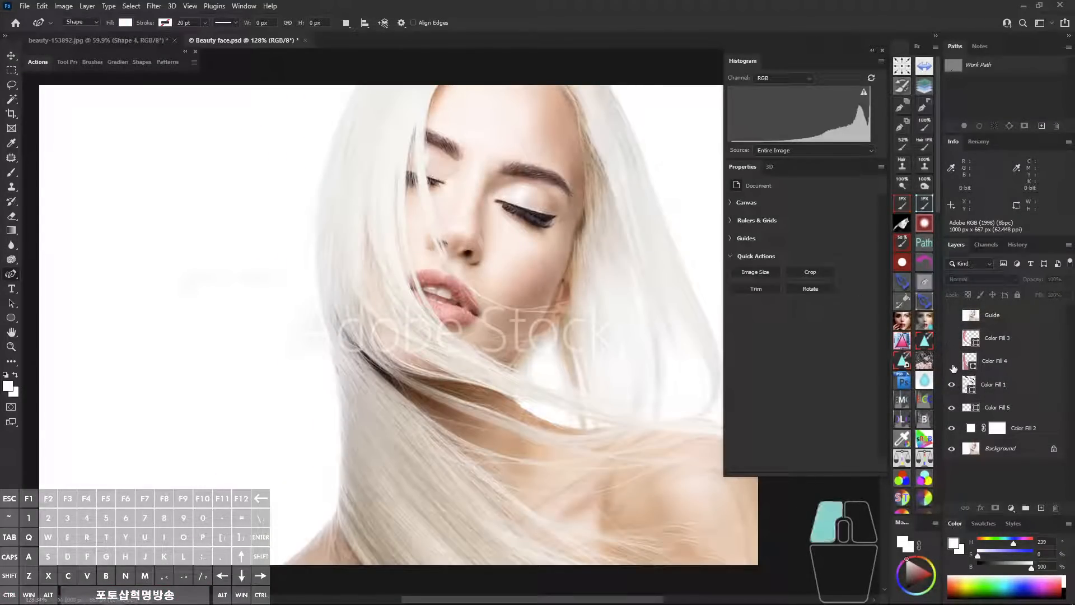
left_click(1002, 384)
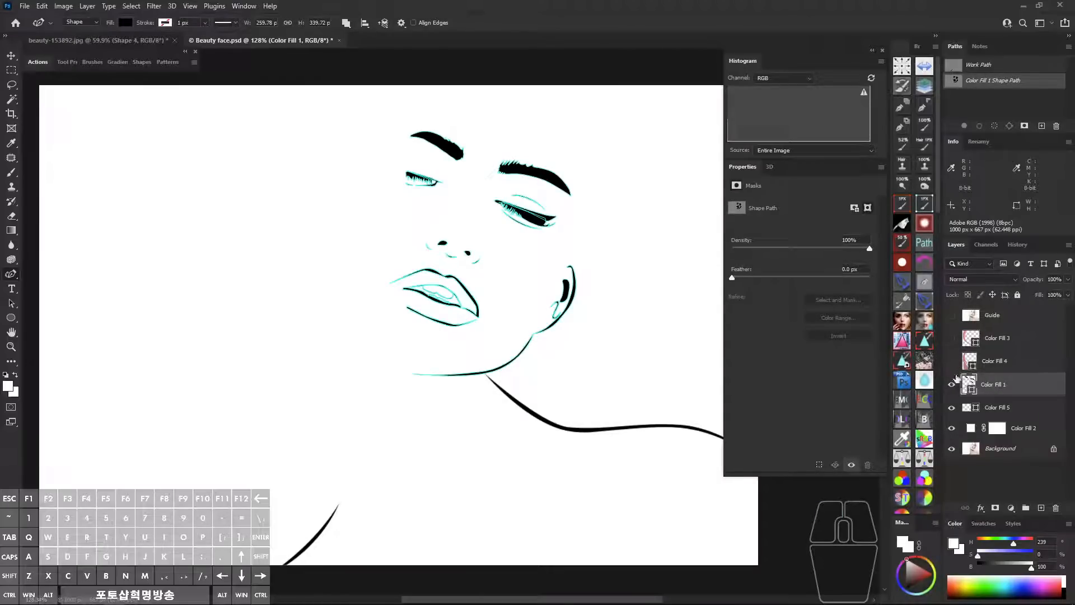
key("ctrl+h")
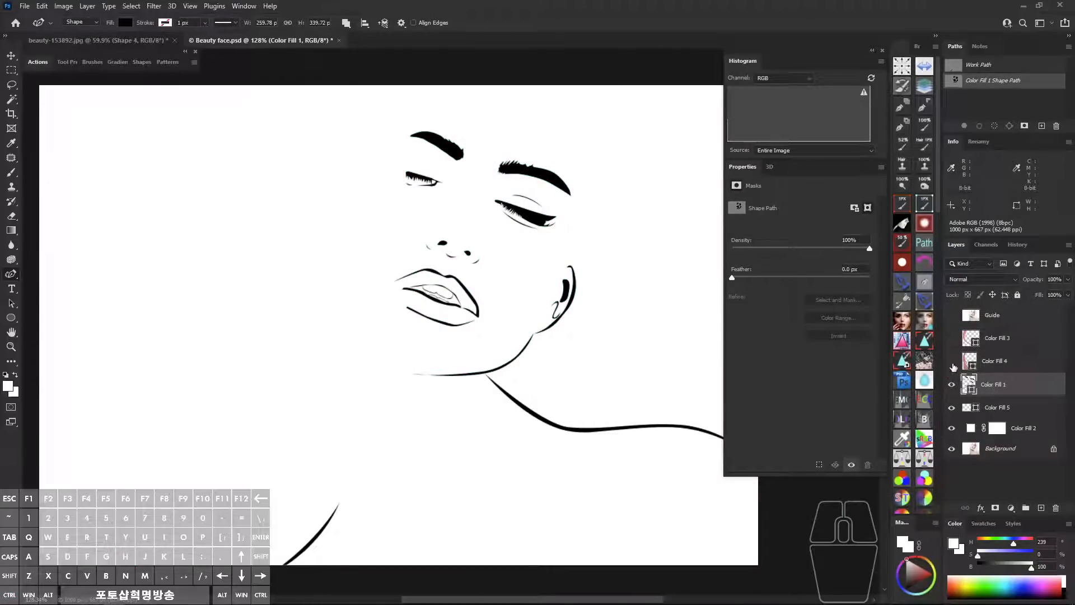
Show the Color Fill 4, Color Fill 3 and Guide layers again.
left_click(953, 363)
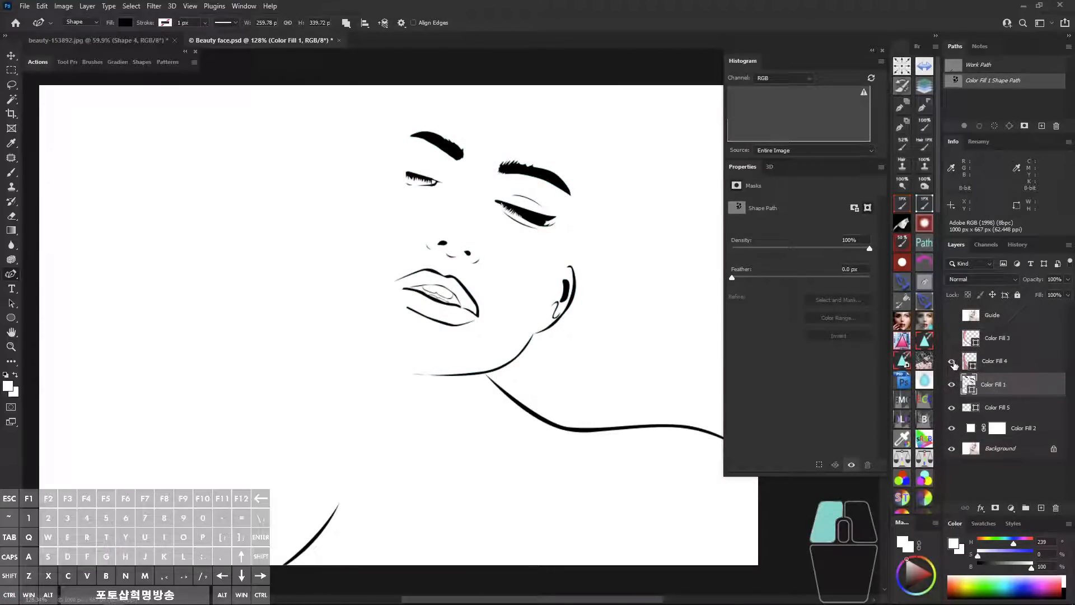
left_click(953, 339)
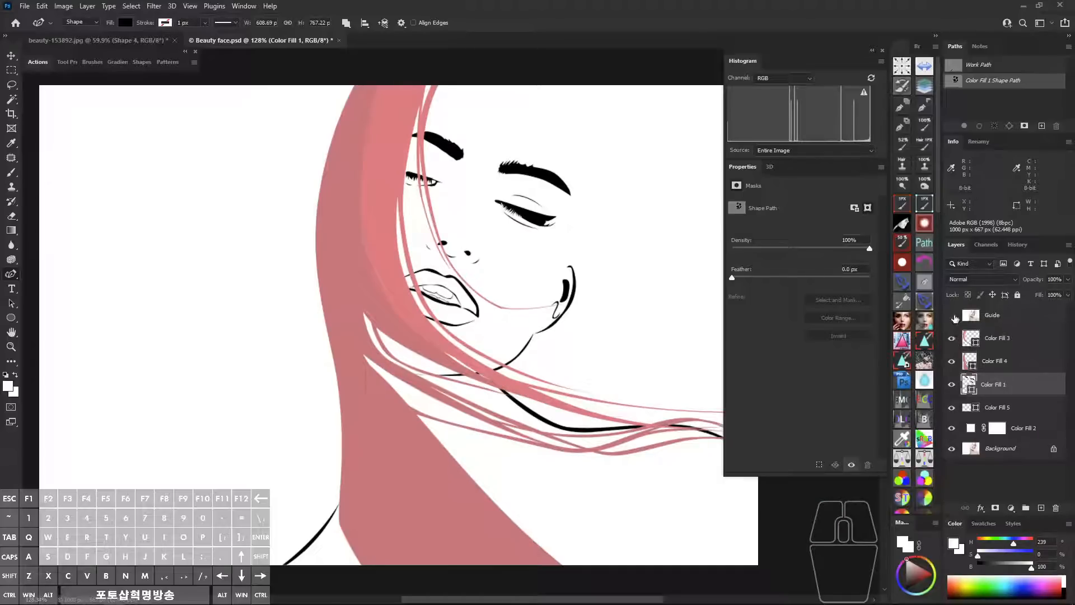
left_click(953, 316)
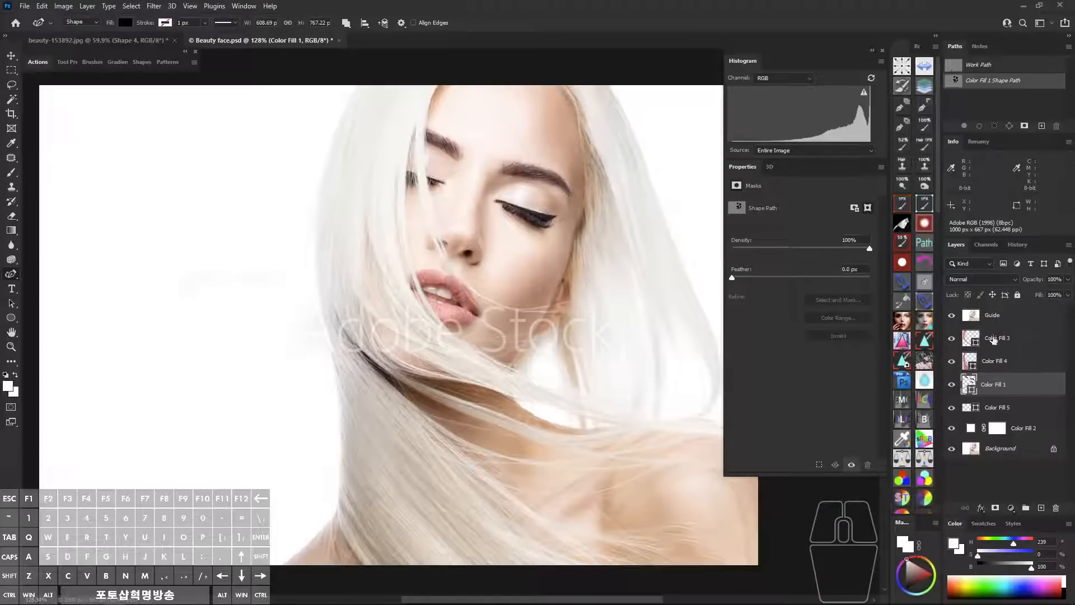
Select Color Fill 3 and toggle the guide photo off and on to compare it with the traced shapes.
left_click(992, 345)
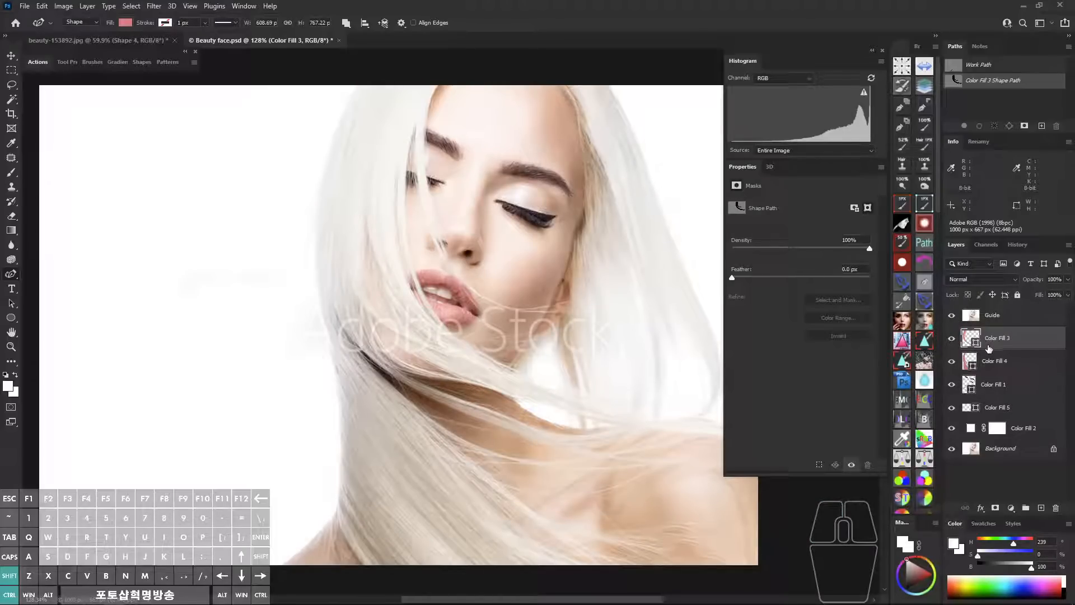
key("ctrl+shift+q")
key("ctrl+shift+q")
key("ctrl+shift+q")
key("ctrl+shift+q")
left_click_drag(565, 368, 547, 384)
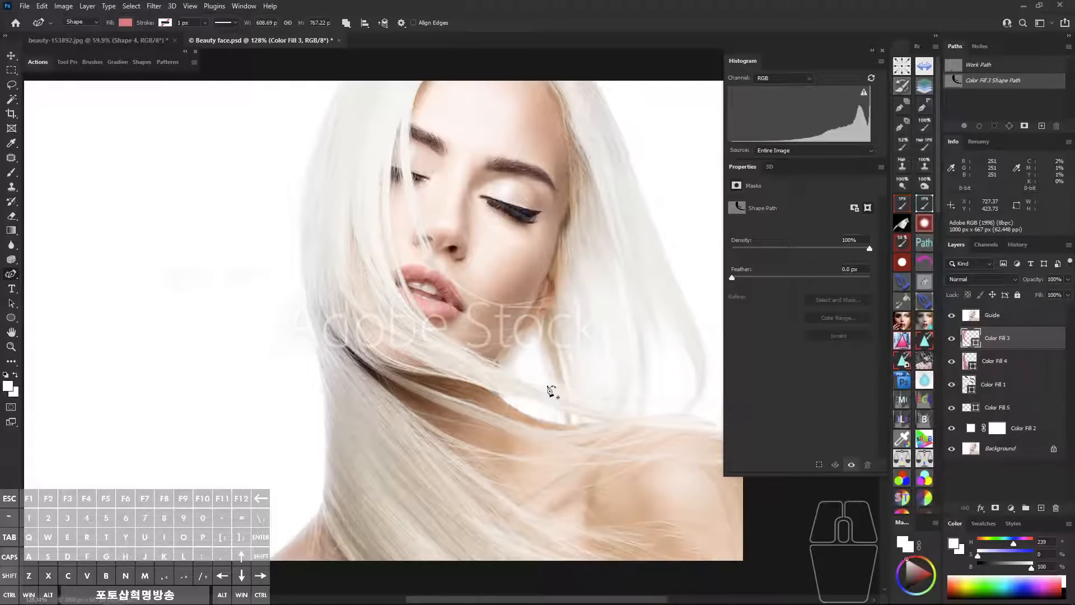
Switch to beauty-153892.jpg, toggle the Guide layer's visibility, select Ellipse 5 and switch its shape path off and back on.
left_click(93, 40)
left_click(952, 316)
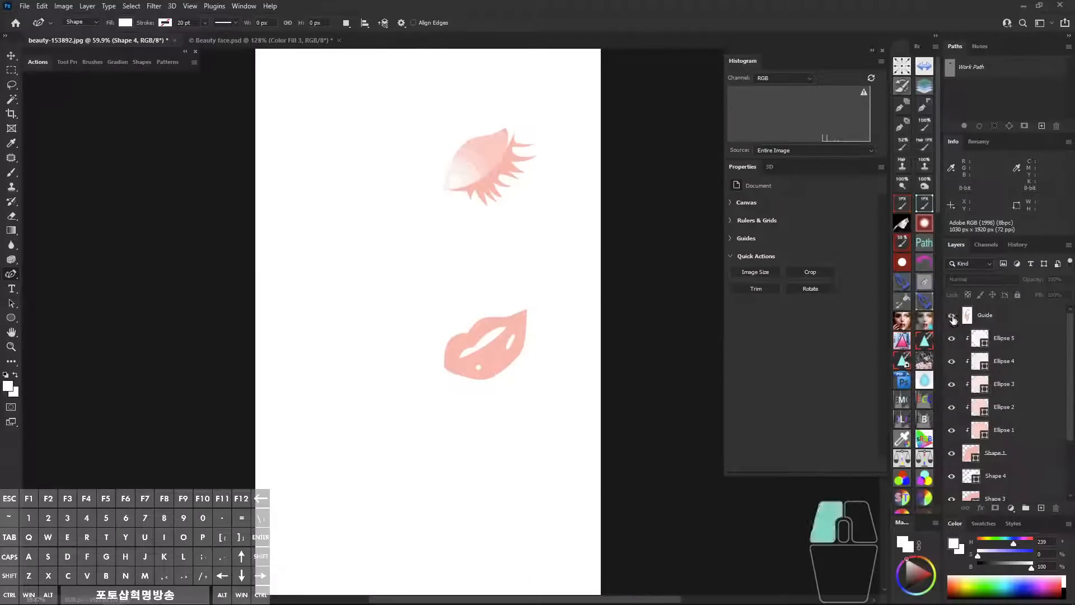
left_click(953, 317)
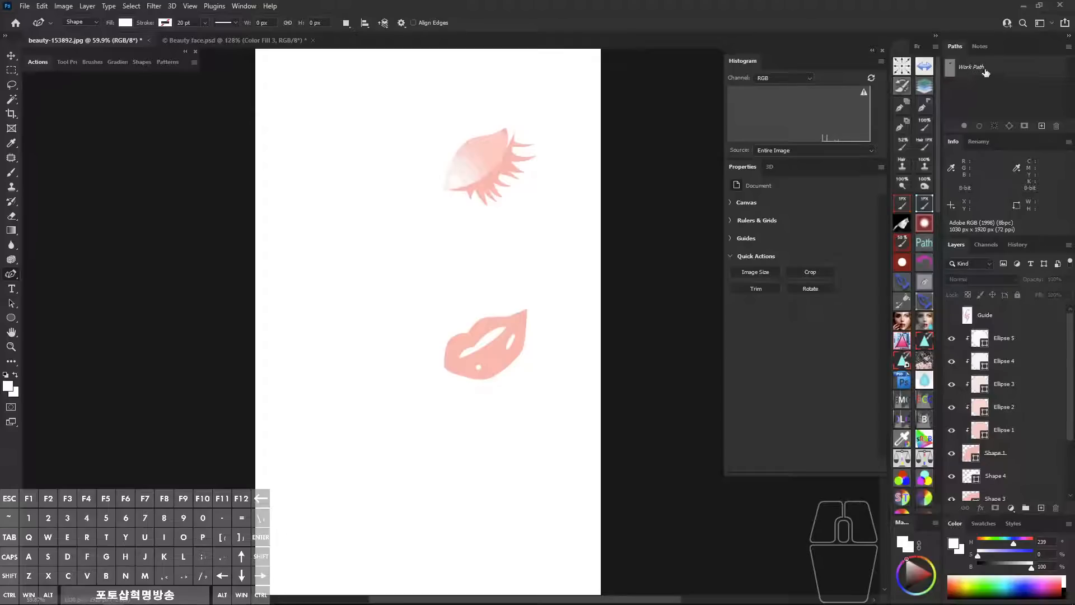
left_click(1021, 339)
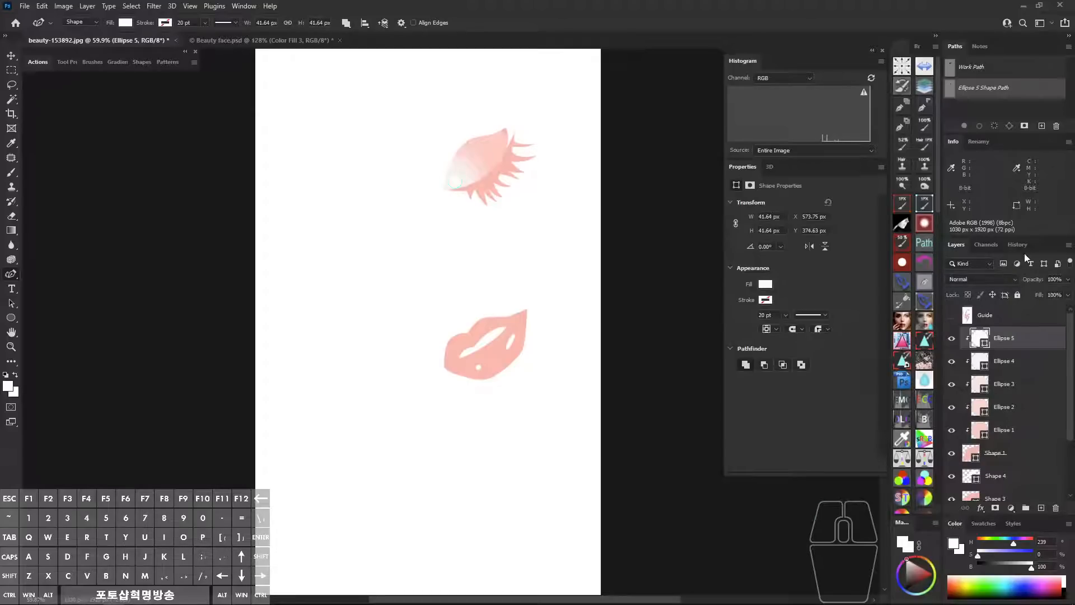
left_click(974, 109)
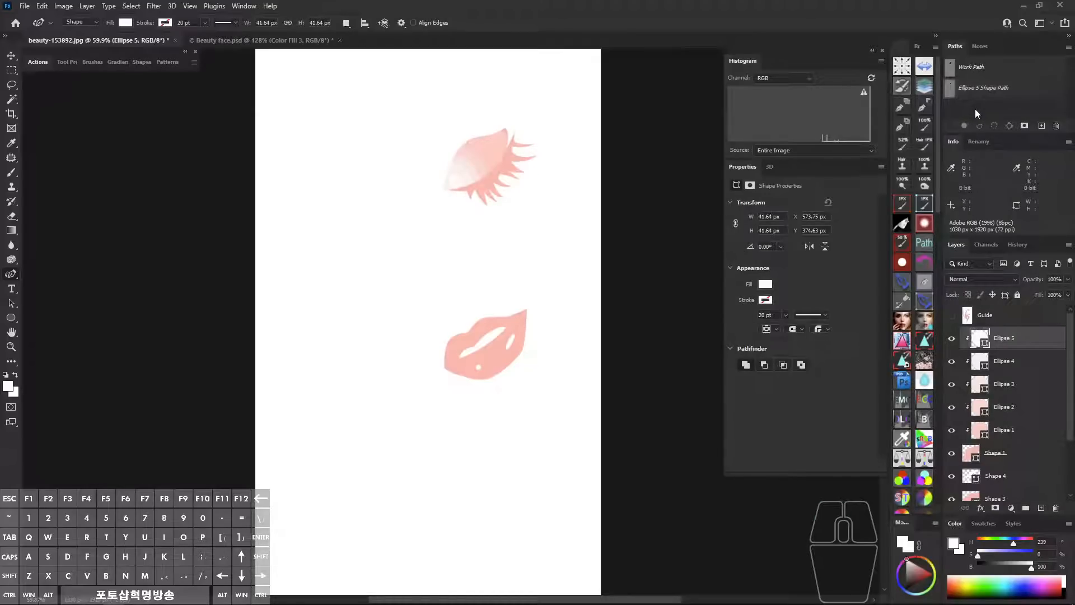
left_click(980, 92)
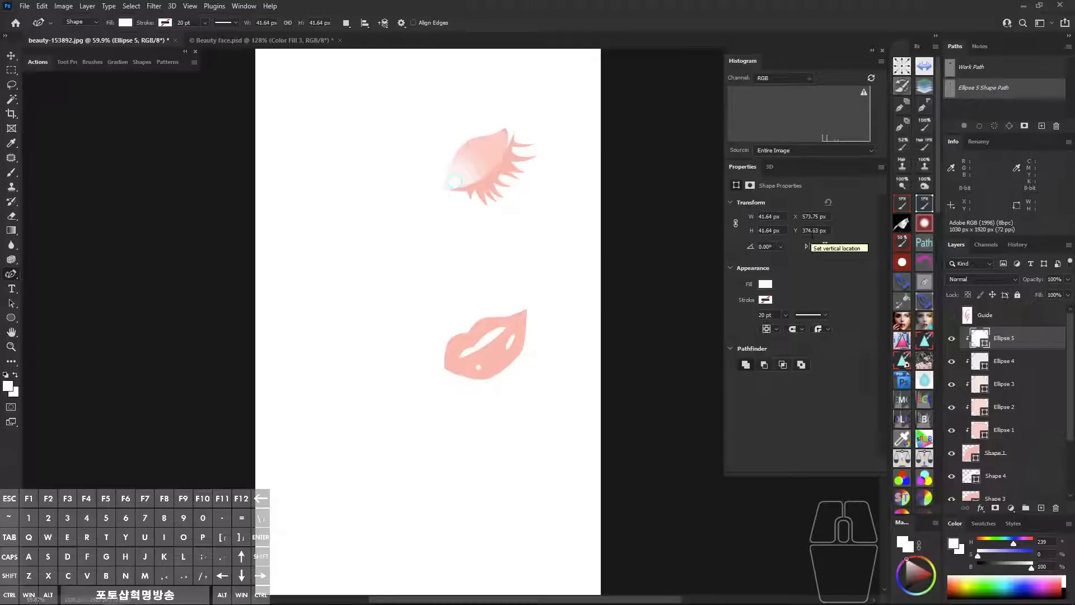
Select Ellipse 1 and Ellipse 5 in turn, toggling the guide on and off with each one selected.
left_click(1013, 438)
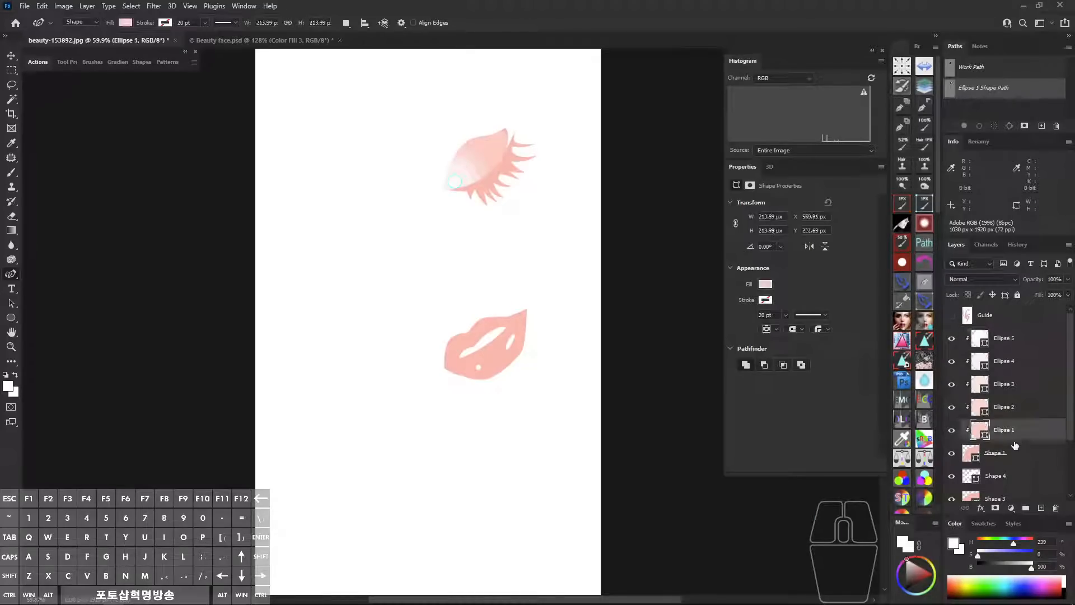
key("ctrl+shift+q")
key("ctrl+shift+q")
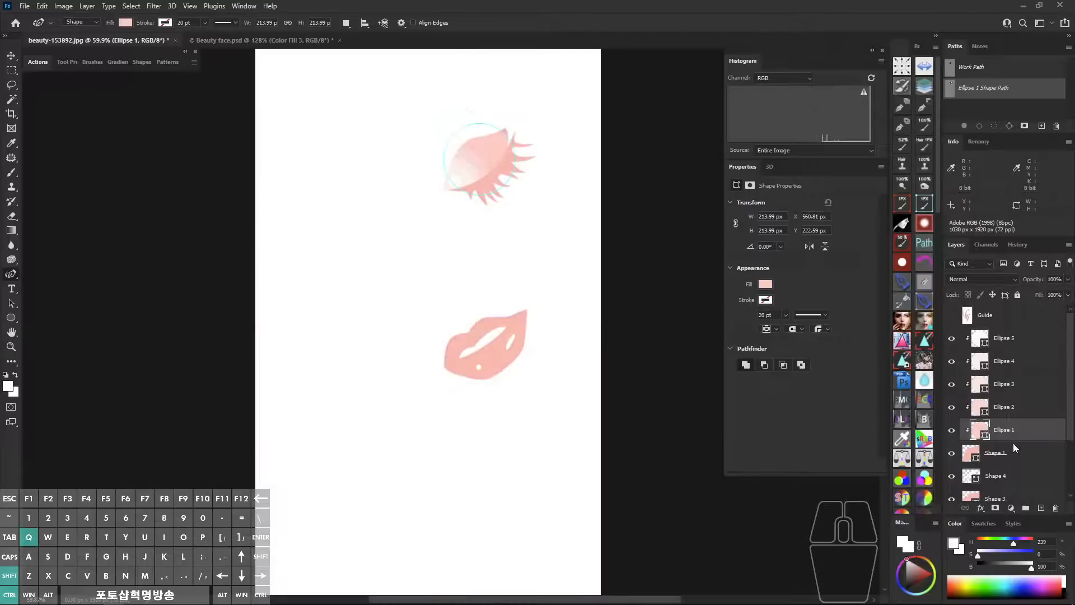
key("ctrl+shift+q")
key("ctrl+shift+q")
key("ctrl+shift+q")
key("ctrl+shift+q")
key("ctrl+shift+q")
key("ctrl+shift+q")
left_click(1014, 344)
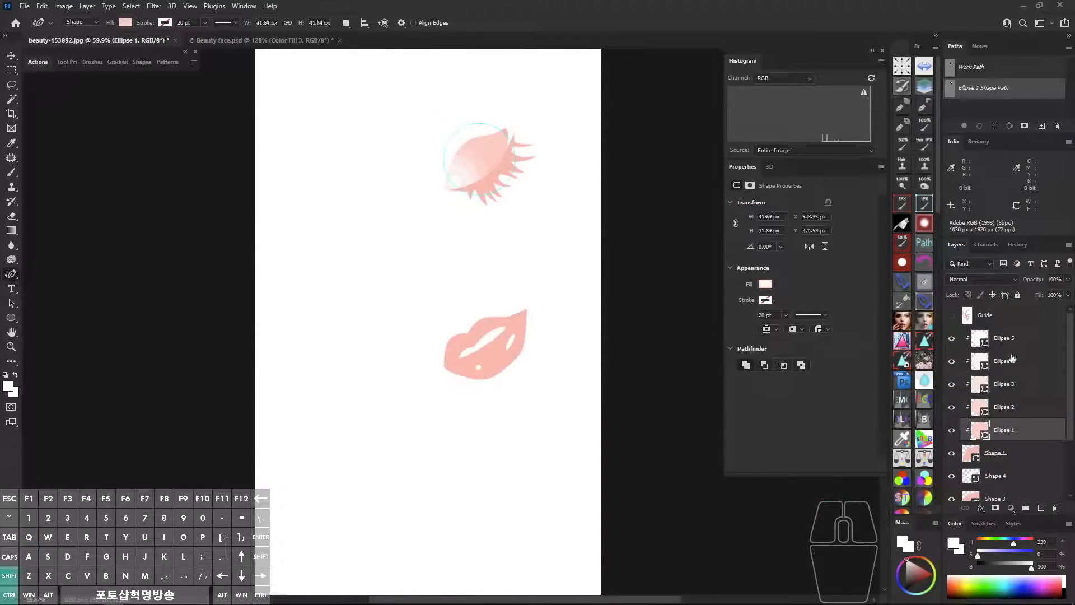
key("ctrl+shift+q")
key("ctrl+shift+q")
Select the Shape 1 layer and toggle the guide over the artwork, leaving it shown.
left_click(1000, 456)
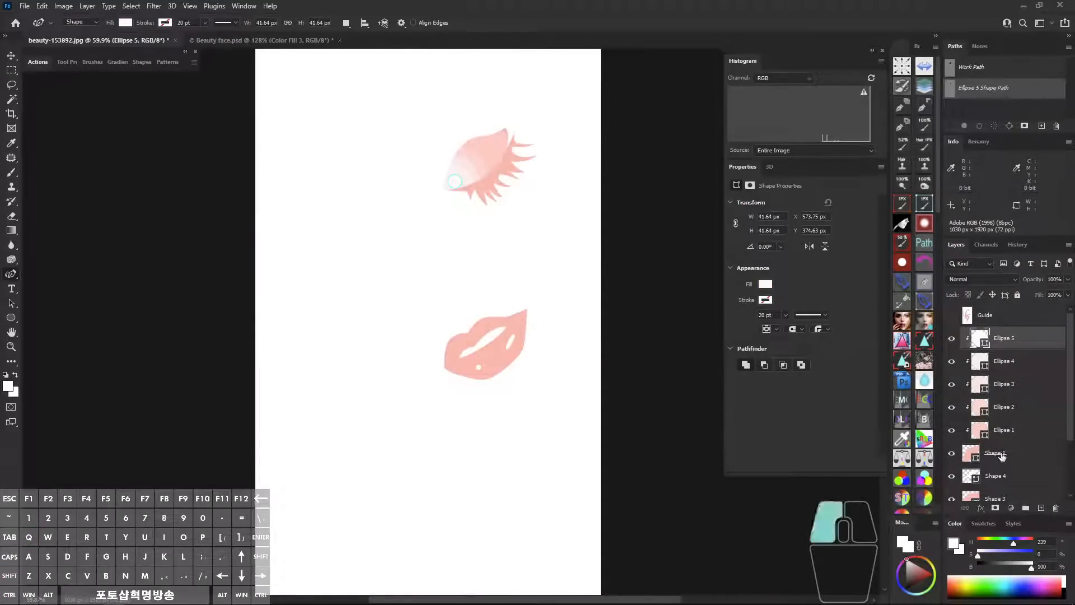
key("ctrl+shift+q")
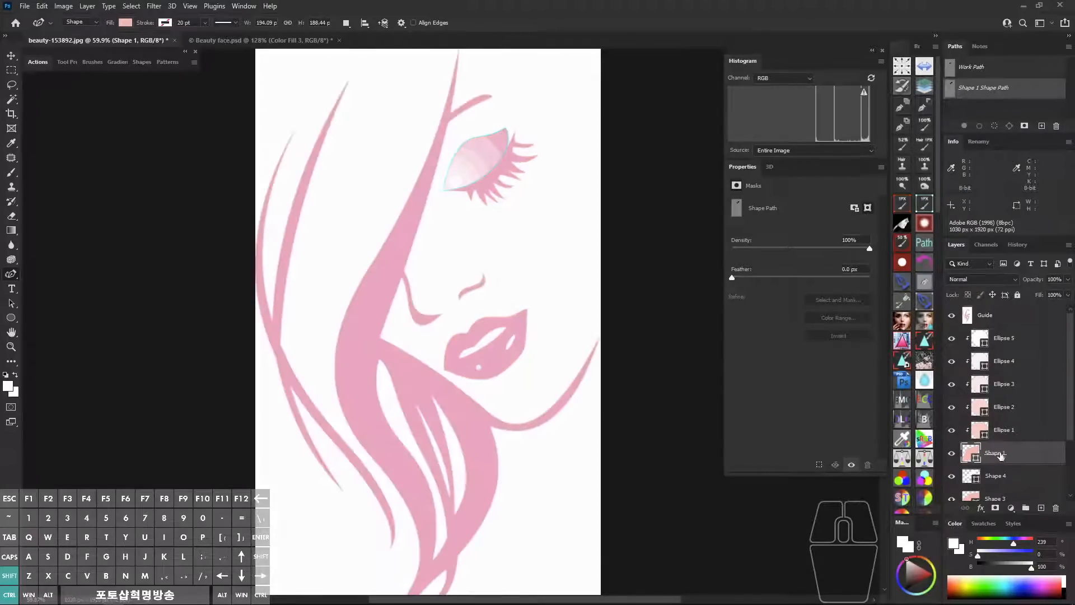
key("ctrl+shift+q")
key("ctrl+shift+q")
key("ctrl+shift+q")
key("ctrl+shift+q")
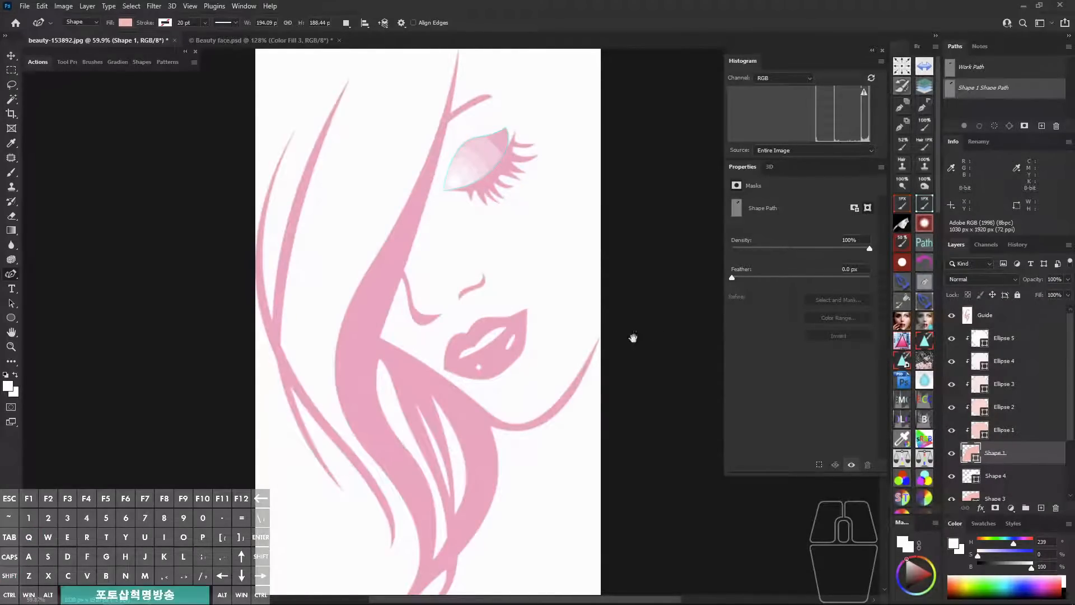
left_click_drag(503, 258, 512, 259)
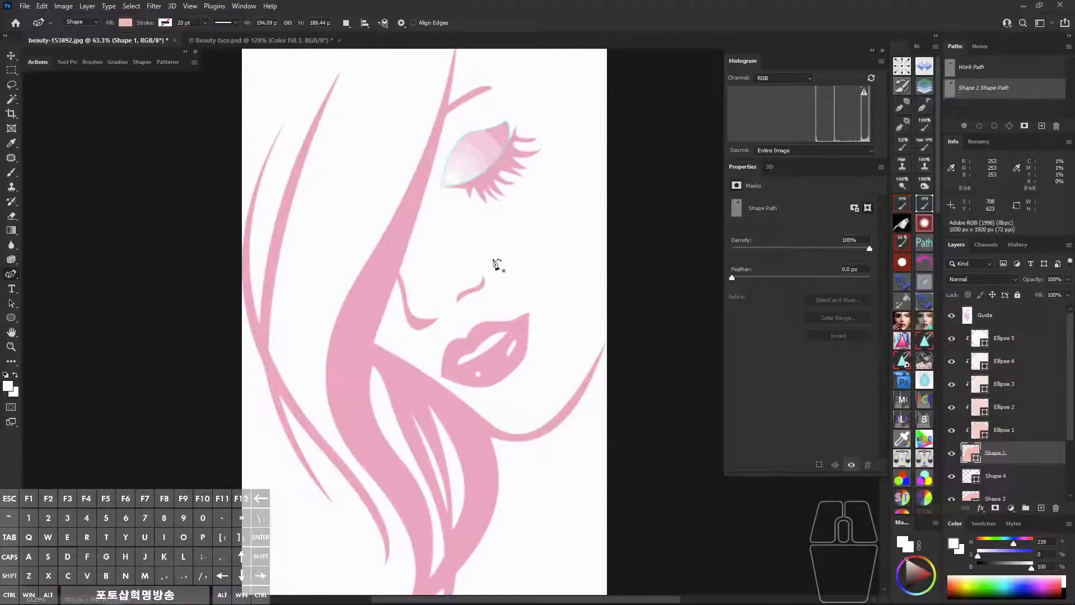